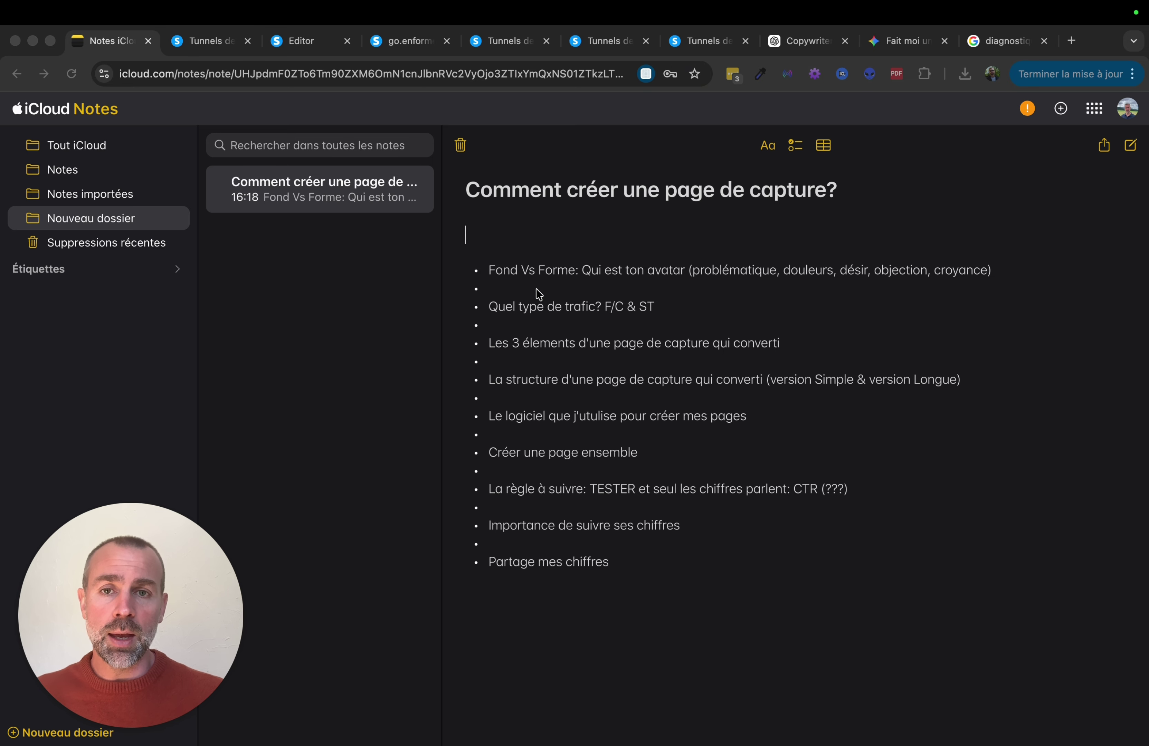
- Highlight "Fond Vs Forme" and the word "problématique" in the note's first bullet
{"action": "left_click", "coordinate": [495, 271]}
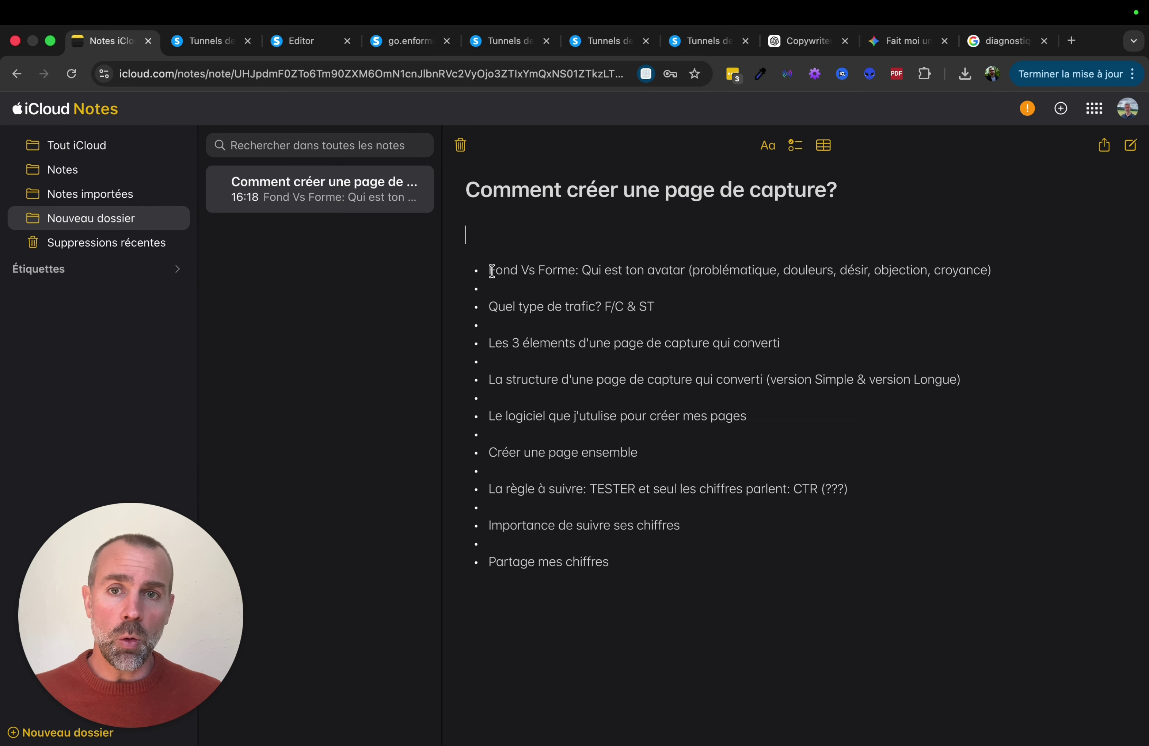
{"action": "left_click_drag", "start_coordinate": [488, 270], "coordinate": [576, 271]}
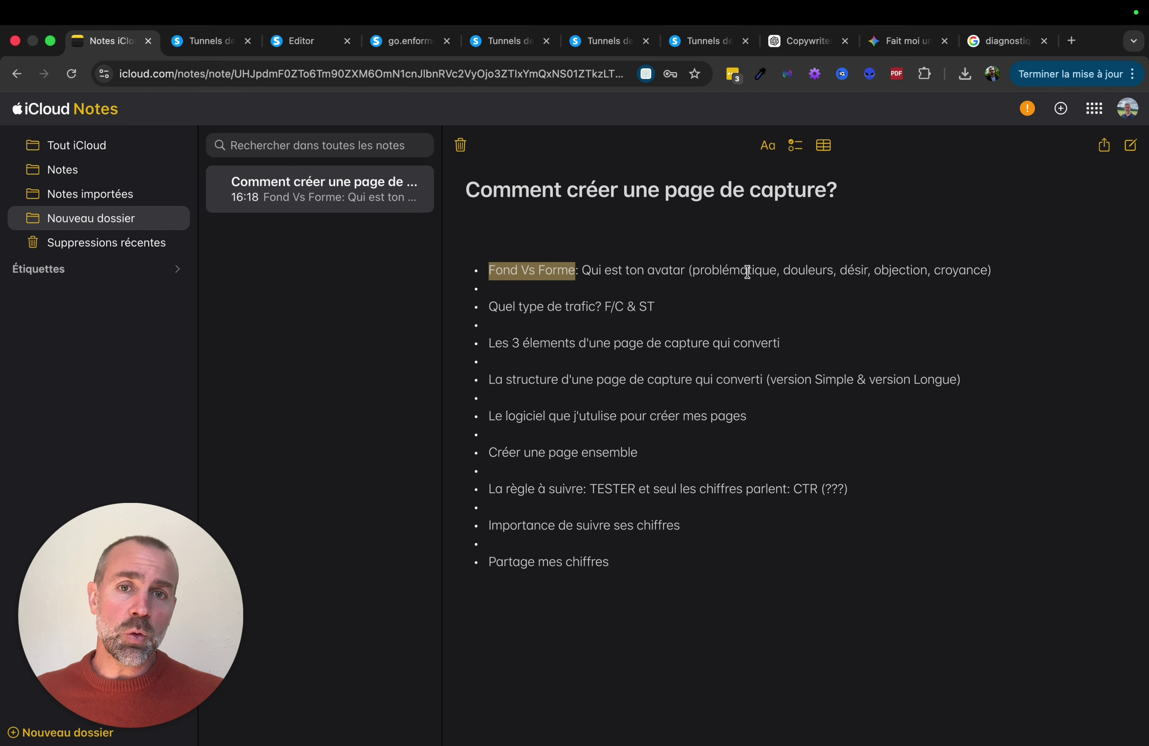
{"action": "double_click", "coordinate": [718, 269]}
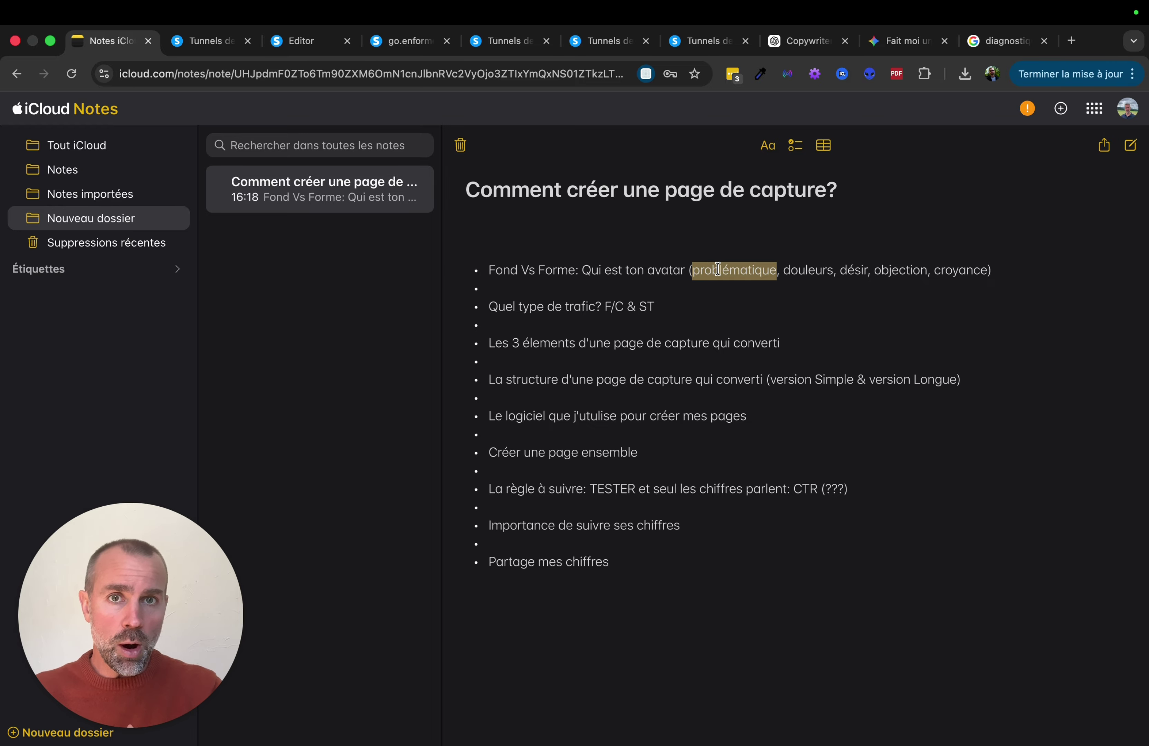
- Switch to the ChatGPT Copywriter avancé chat and review the prompt's avatar description, Probleme, Douleur and Désir lists, highlighting each one
{"action": "left_click", "coordinate": [781, 42]}
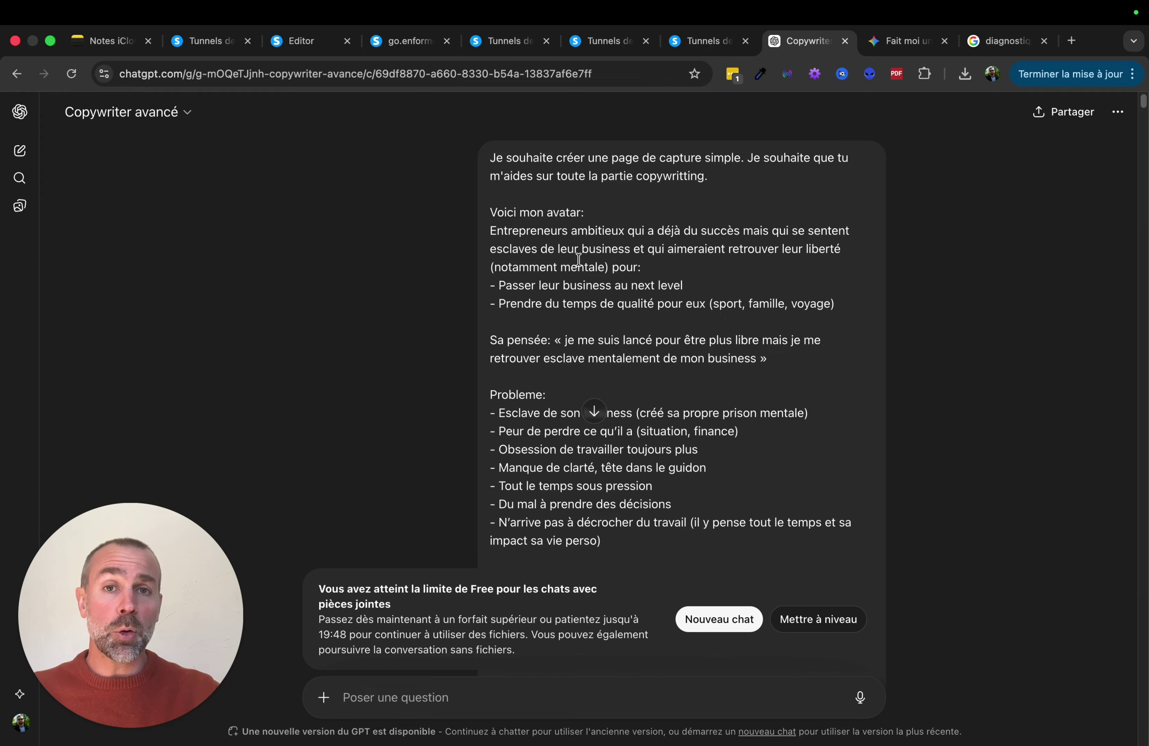
{"action": "scroll", "coordinate": [578, 260], "scroll_direction": "down", "scroll_amount": 1}
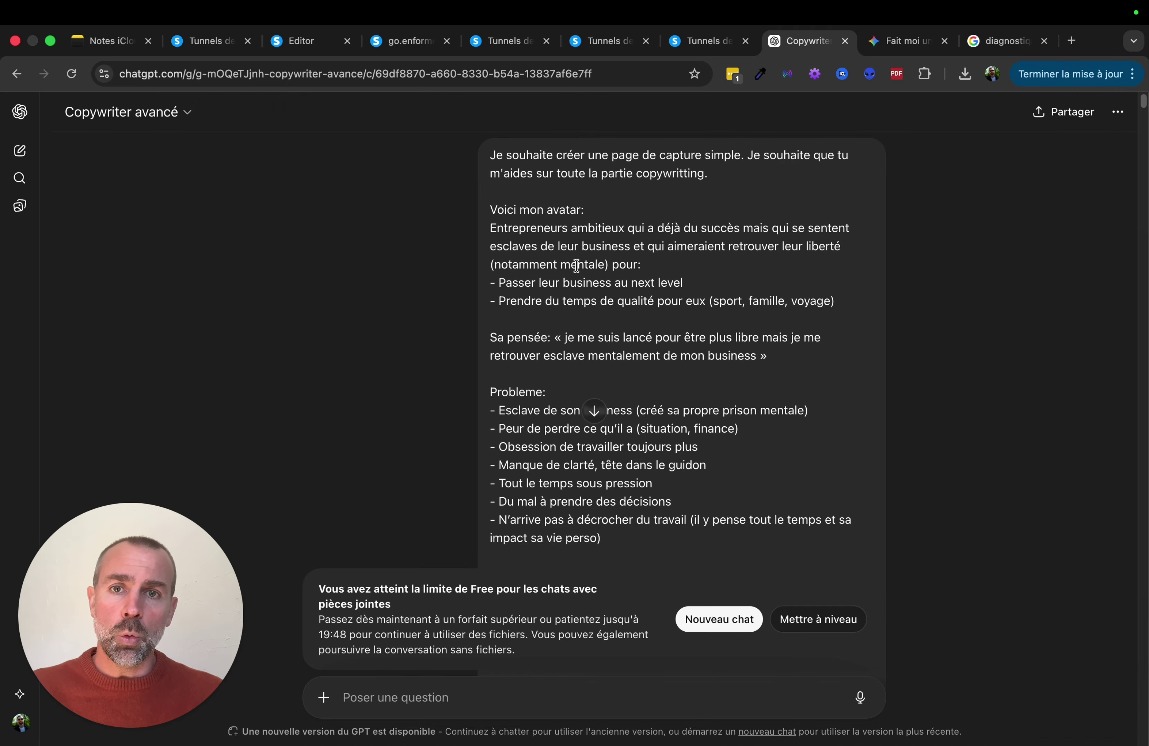
{"action": "left_click_drag", "start_coordinate": [490, 227], "coordinate": [772, 370]}
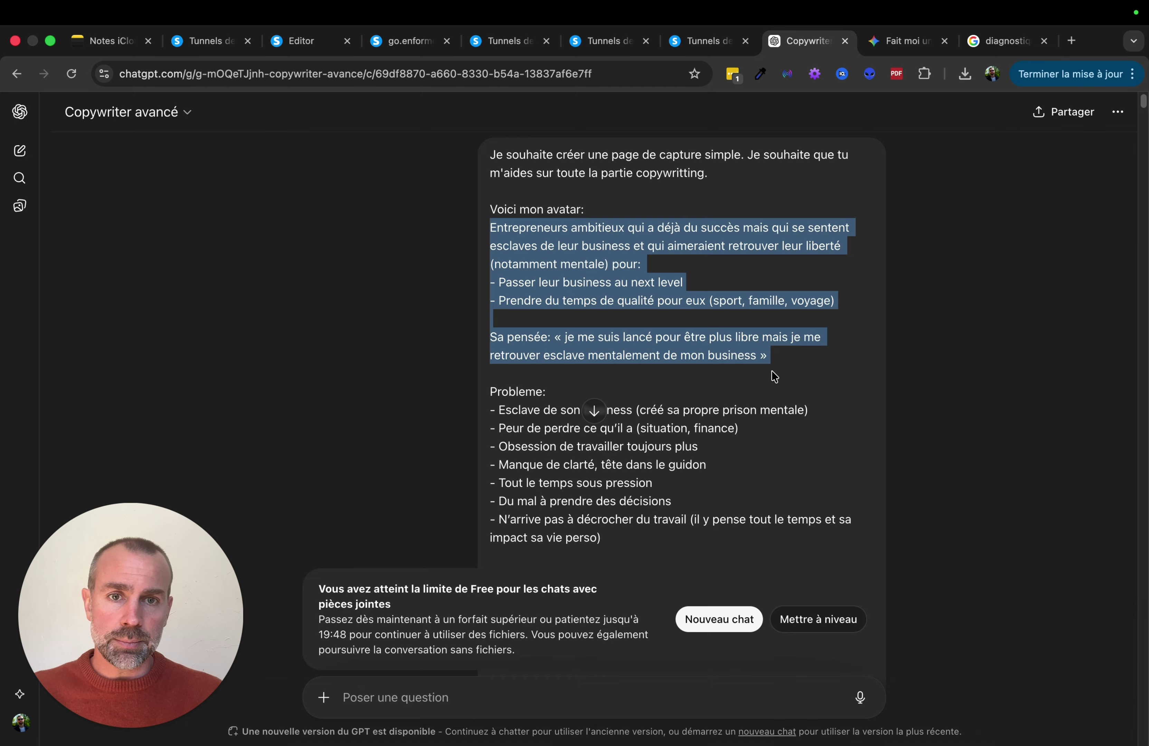
{"action": "scroll", "coordinate": [724, 364], "scroll_direction": "down", "scroll_amount": 3}
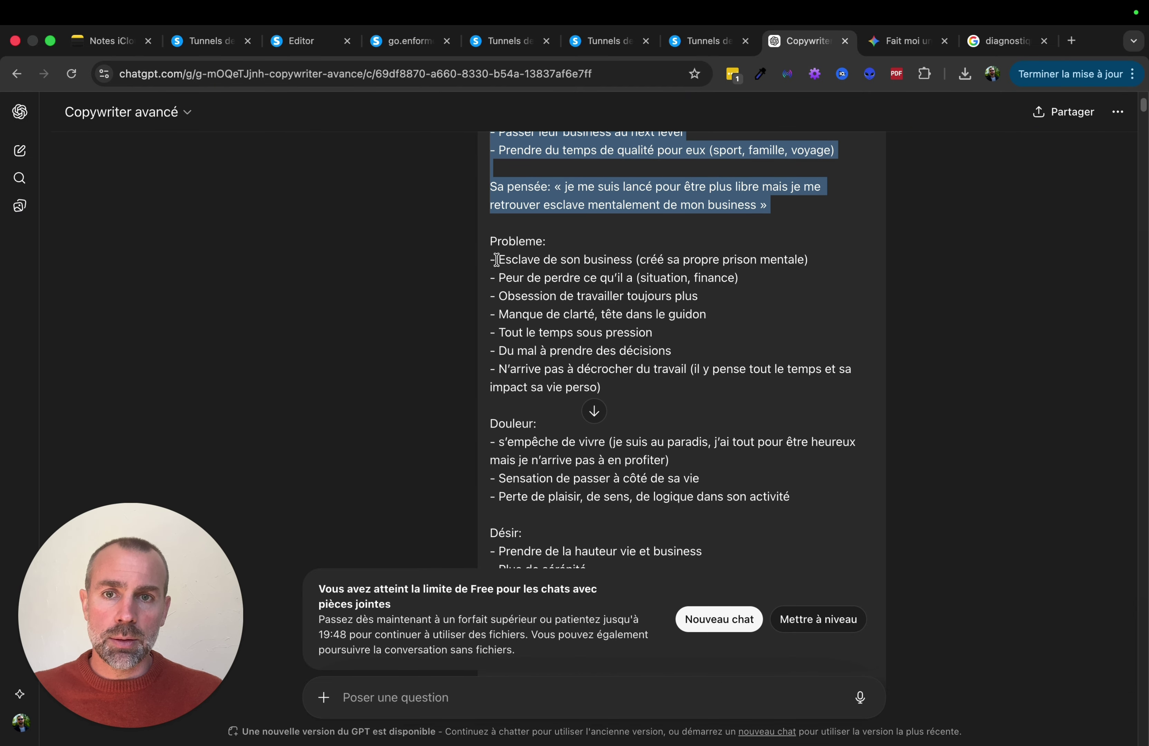
{"action": "left_click_drag", "start_coordinate": [497, 260], "coordinate": [741, 384]}
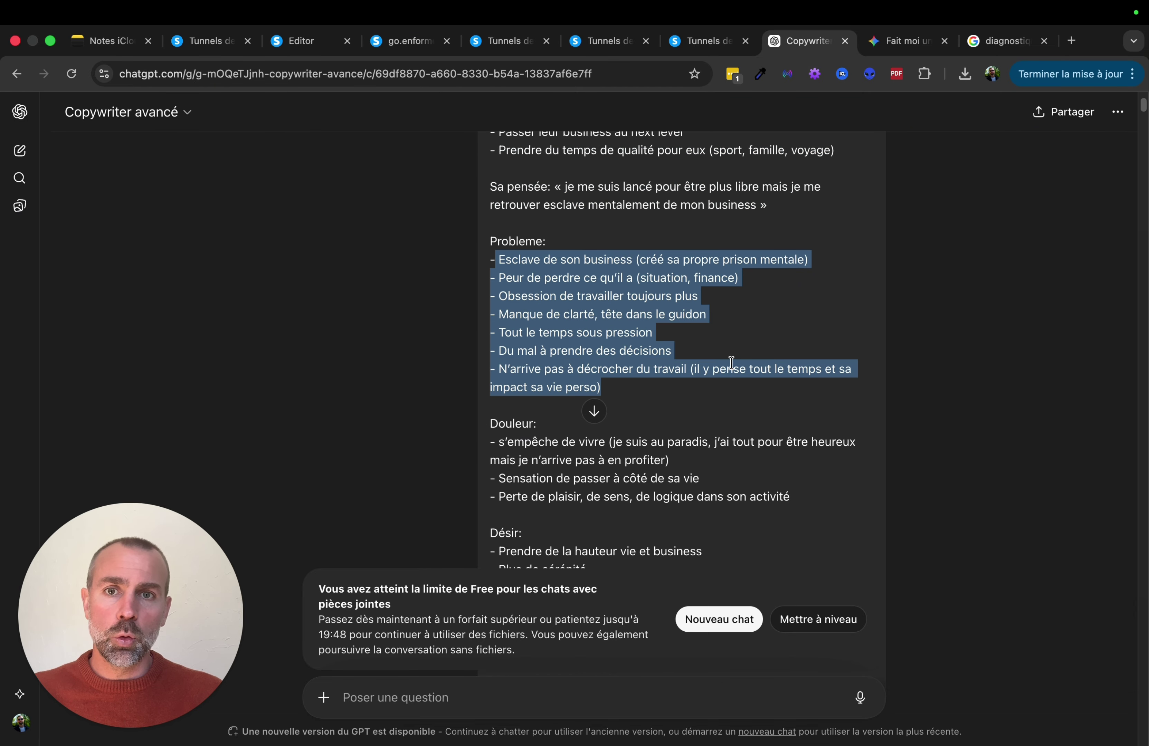
{"action": "scroll", "coordinate": [675, 340], "scroll_direction": "down", "scroll_amount": 4}
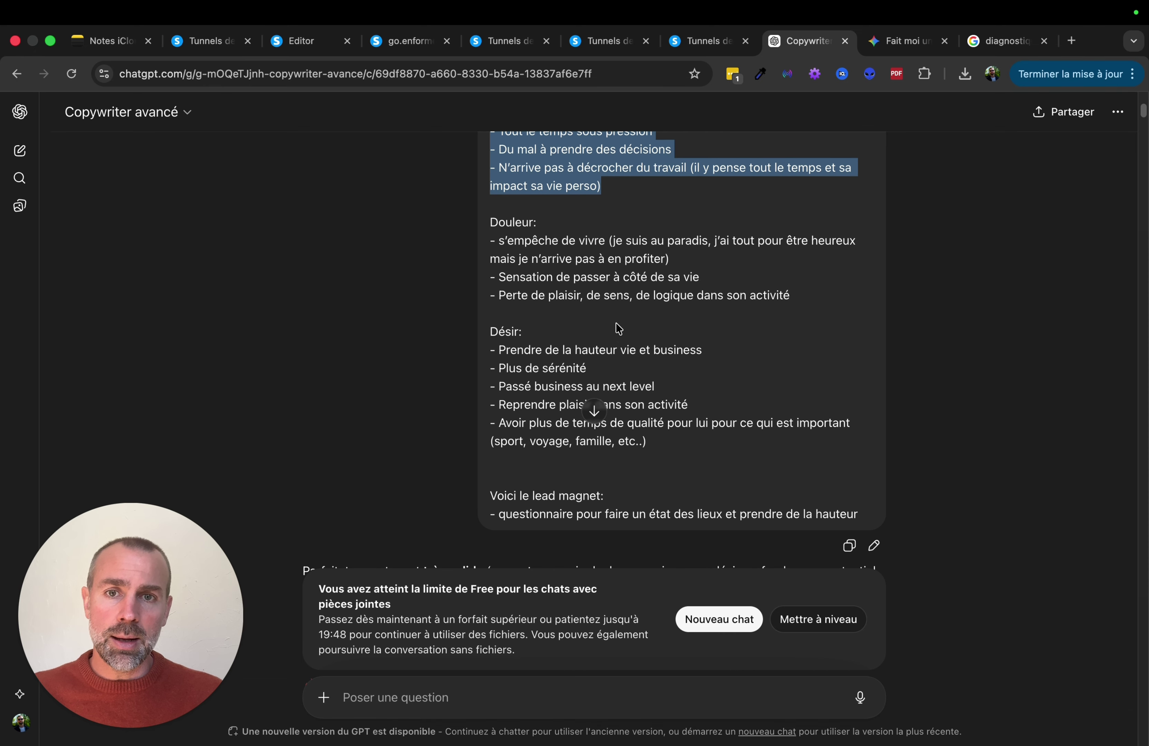
{"action": "left_click_drag", "start_coordinate": [498, 241], "coordinate": [639, 315]}
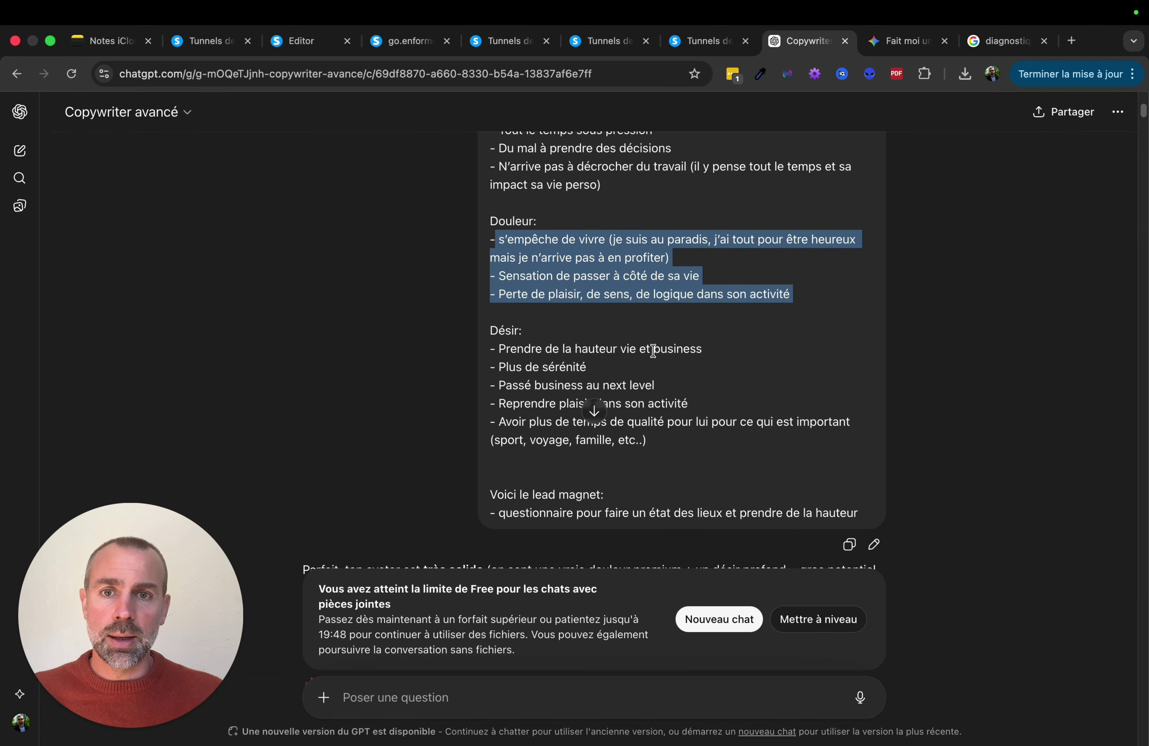
{"action": "scroll", "coordinate": [515, 322], "scroll_direction": "down", "scroll_amount": 1}
{"action": "left_click_drag", "start_coordinate": [497, 323], "coordinate": [696, 416]}
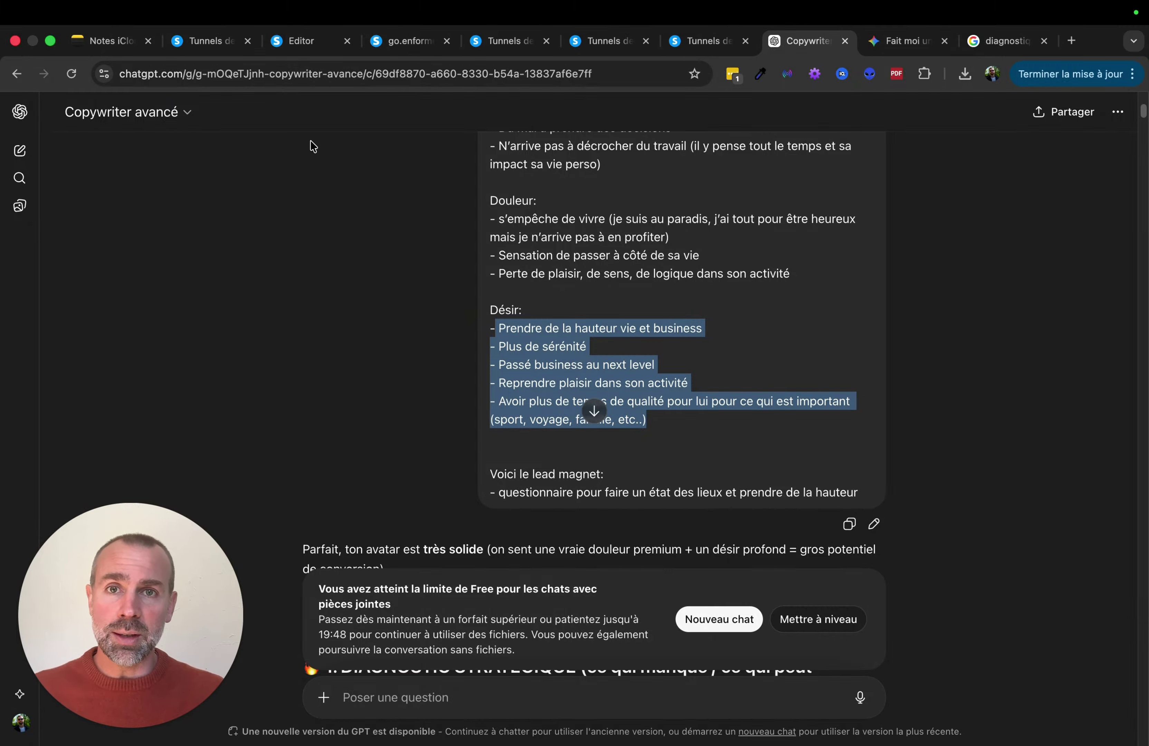
- Return to the iCloud note and highlight the avatar bullet and the "Quel type de trafic? F/C & ST" bullet
{"action": "left_click", "coordinate": [104, 43]}
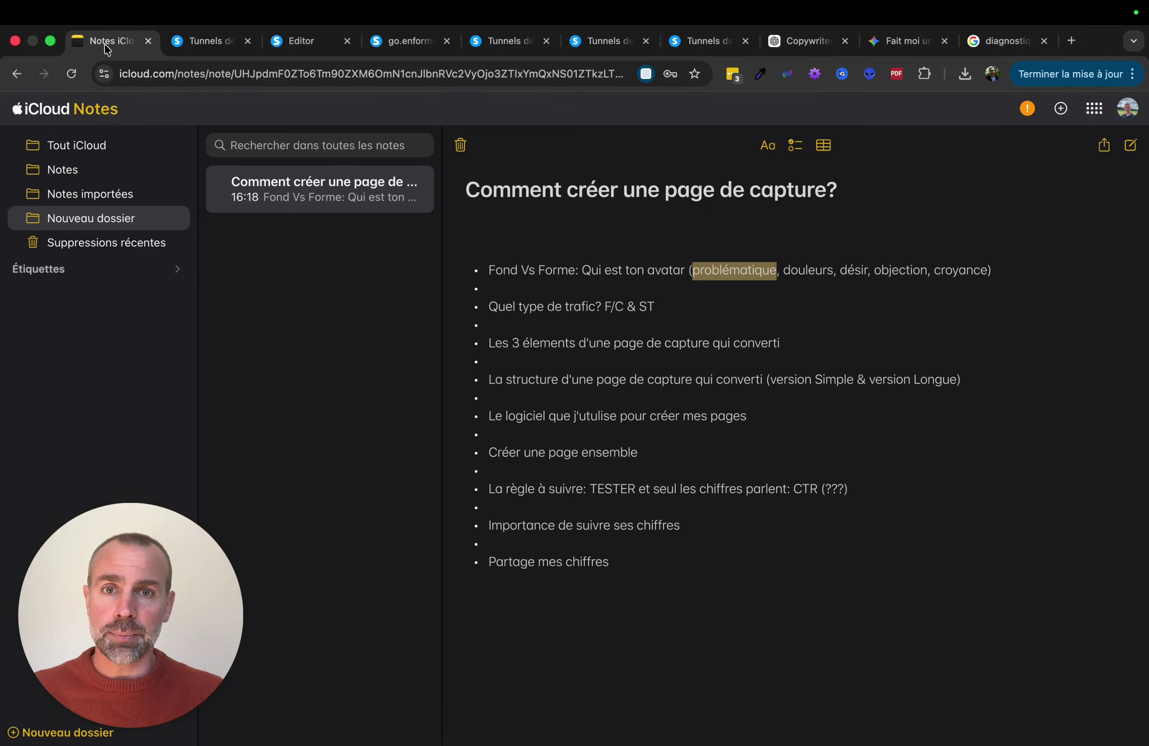
{"action": "left_click", "coordinate": [778, 270]}
{"action": "left_click_drag", "start_coordinate": [510, 273], "coordinate": [899, 272]}
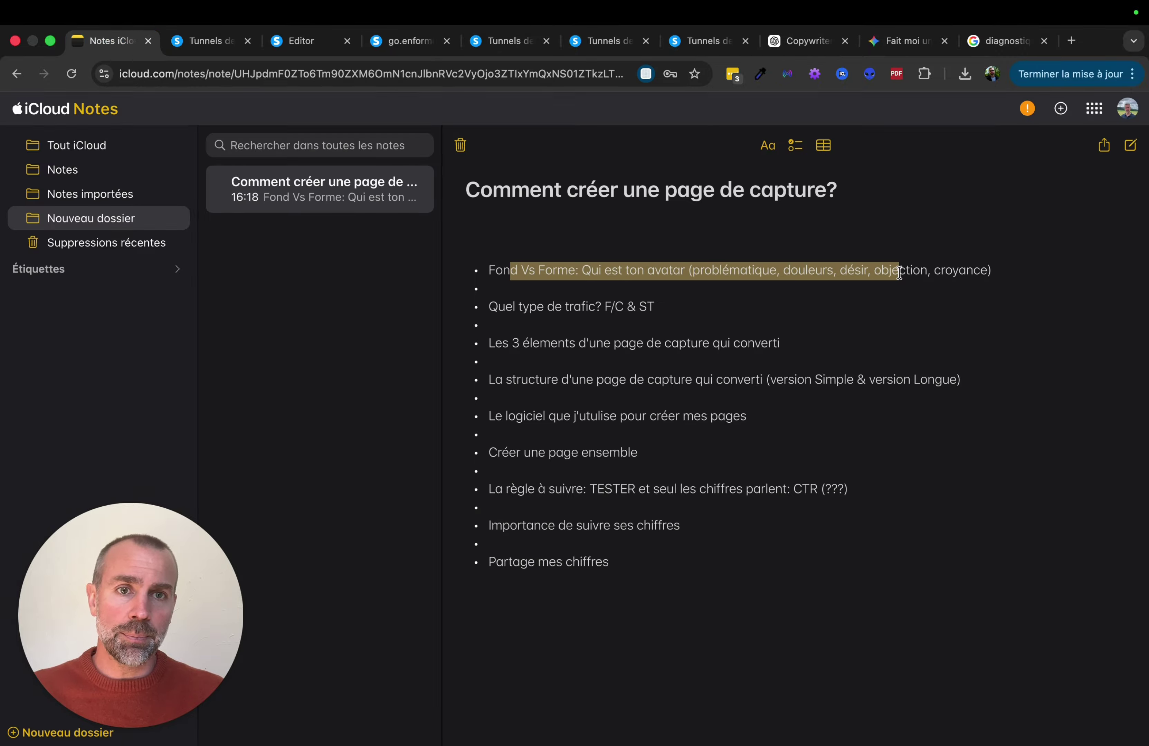
{"action": "left_click", "coordinate": [521, 293]}
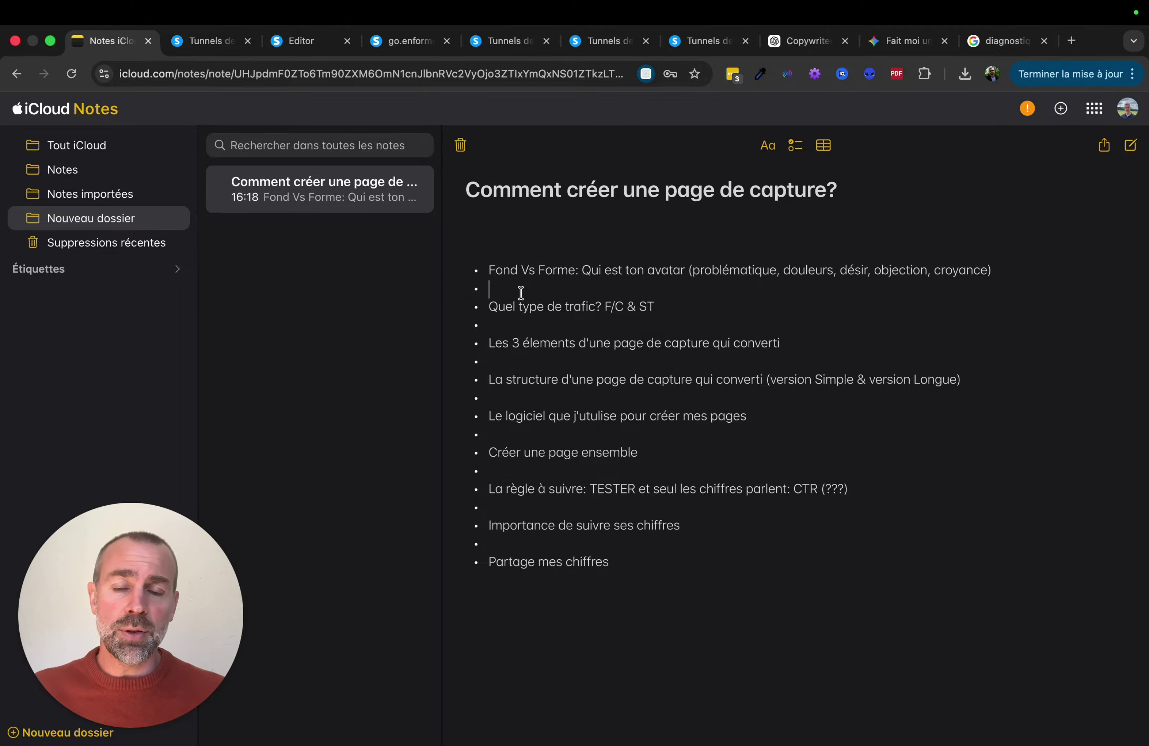
{"action": "left_click_drag", "start_coordinate": [489, 306], "coordinate": [649, 307]}
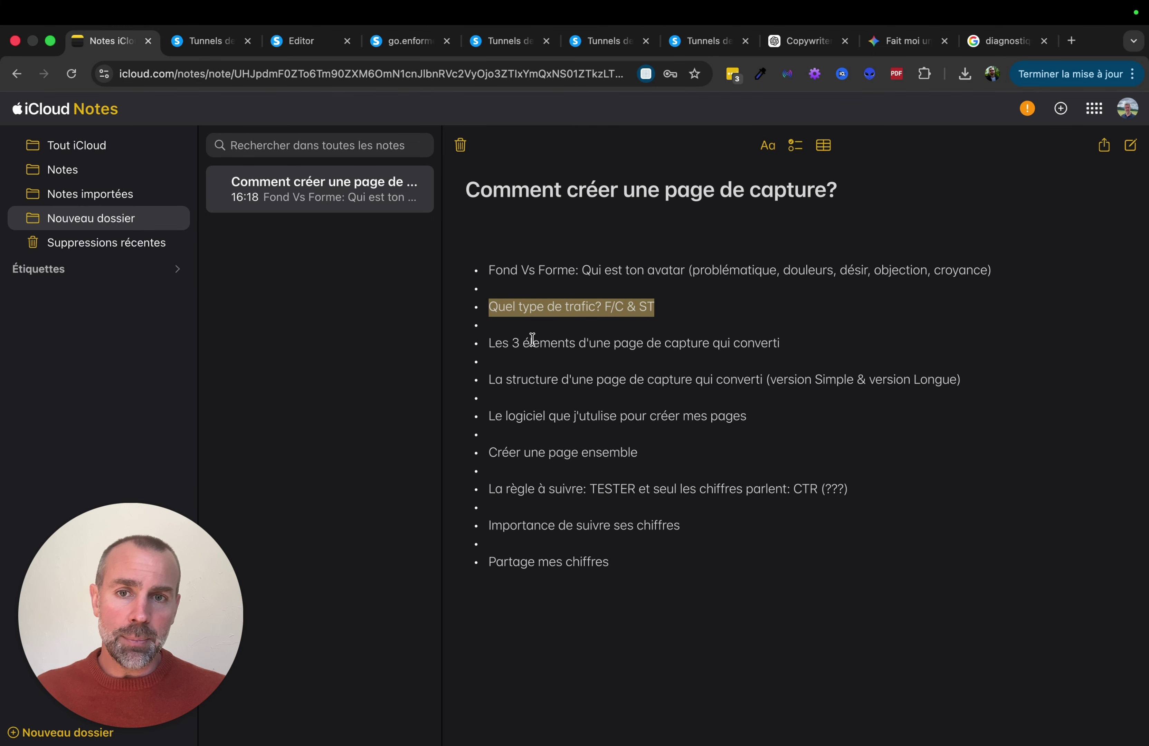
- Add an indented sub-bullet "Titre" under "Les 3 élements d'une page de capture qui converti"
{"action": "left_click", "coordinate": [491, 345]}
{"action": "left_click_drag", "start_coordinate": [490, 346], "coordinate": [806, 350]}
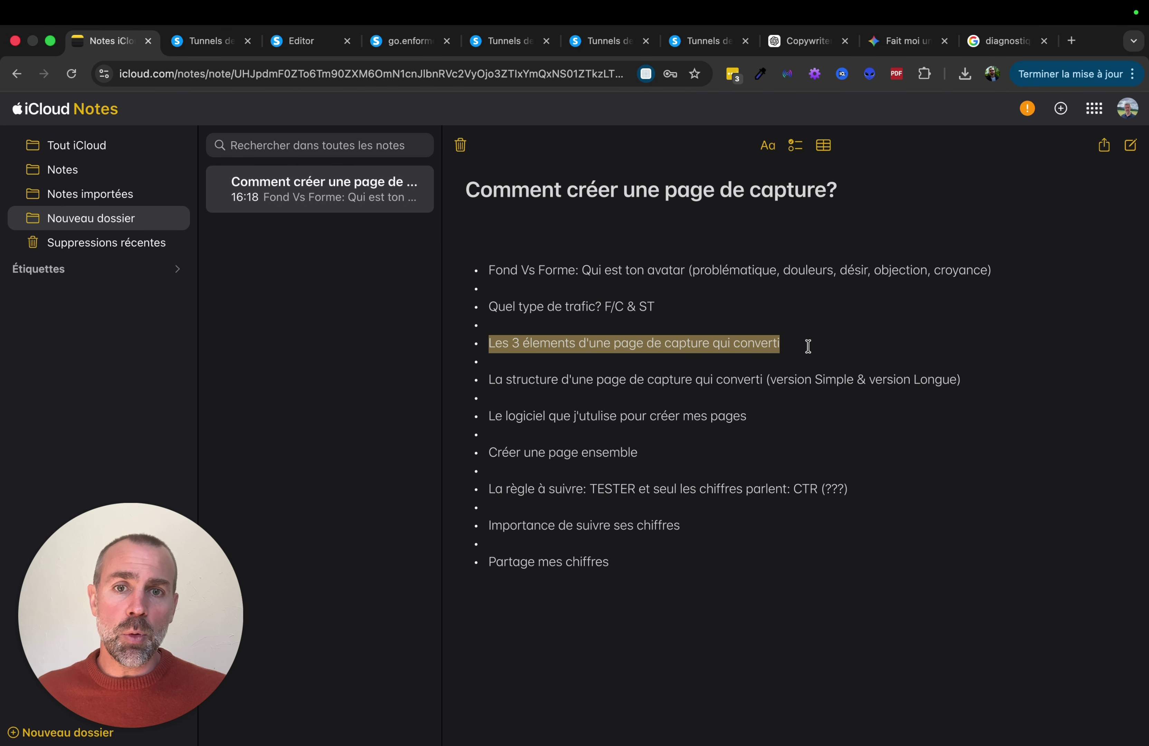
{"action": "left_click", "coordinate": [810, 345]}
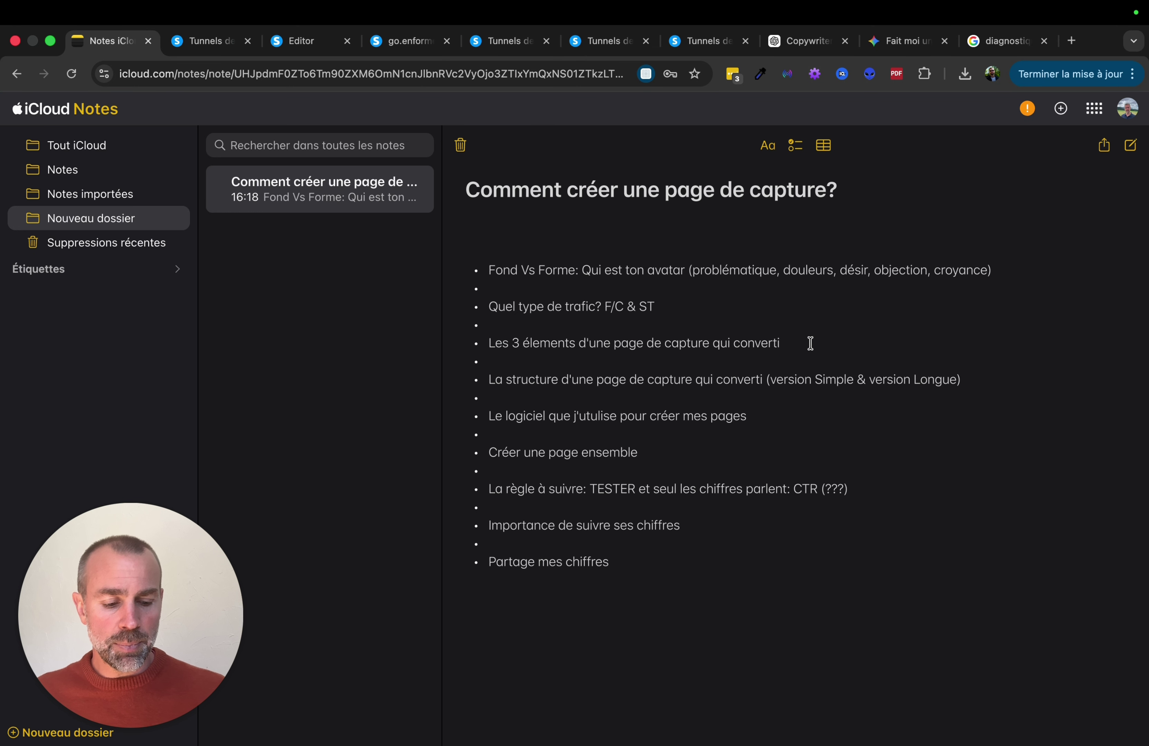
{"action": "key", "text": "Return"}
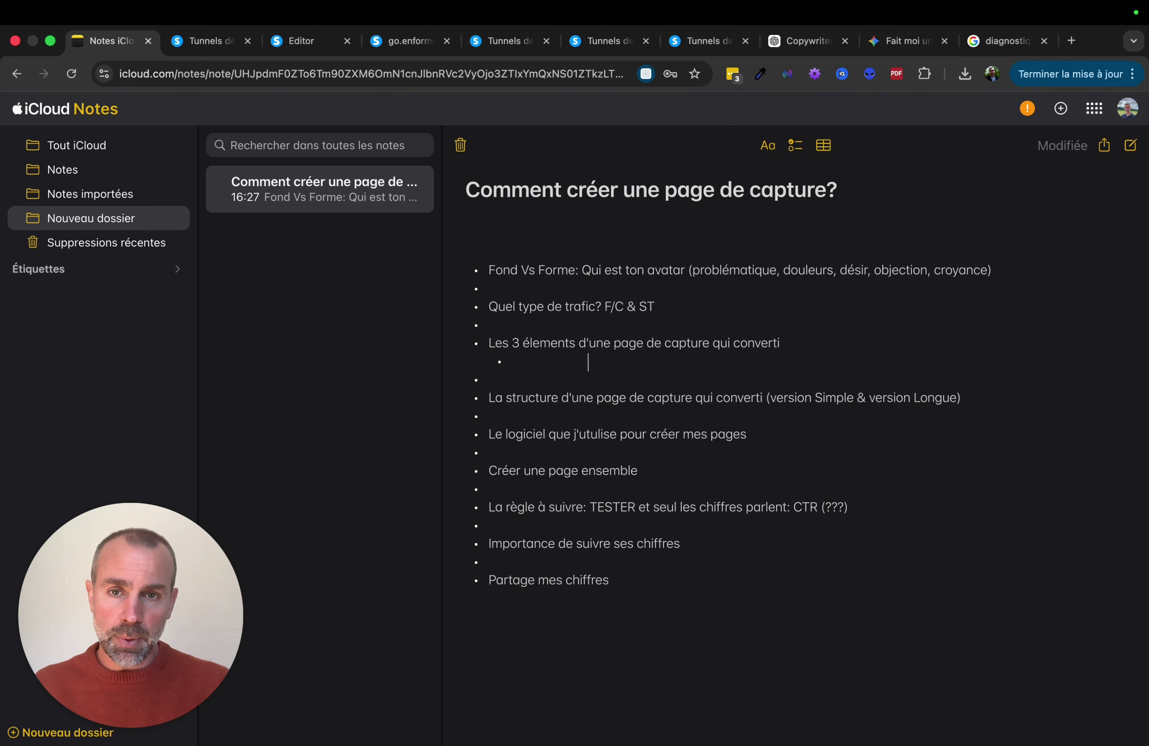
{"action": "type", "text": "Titre"}
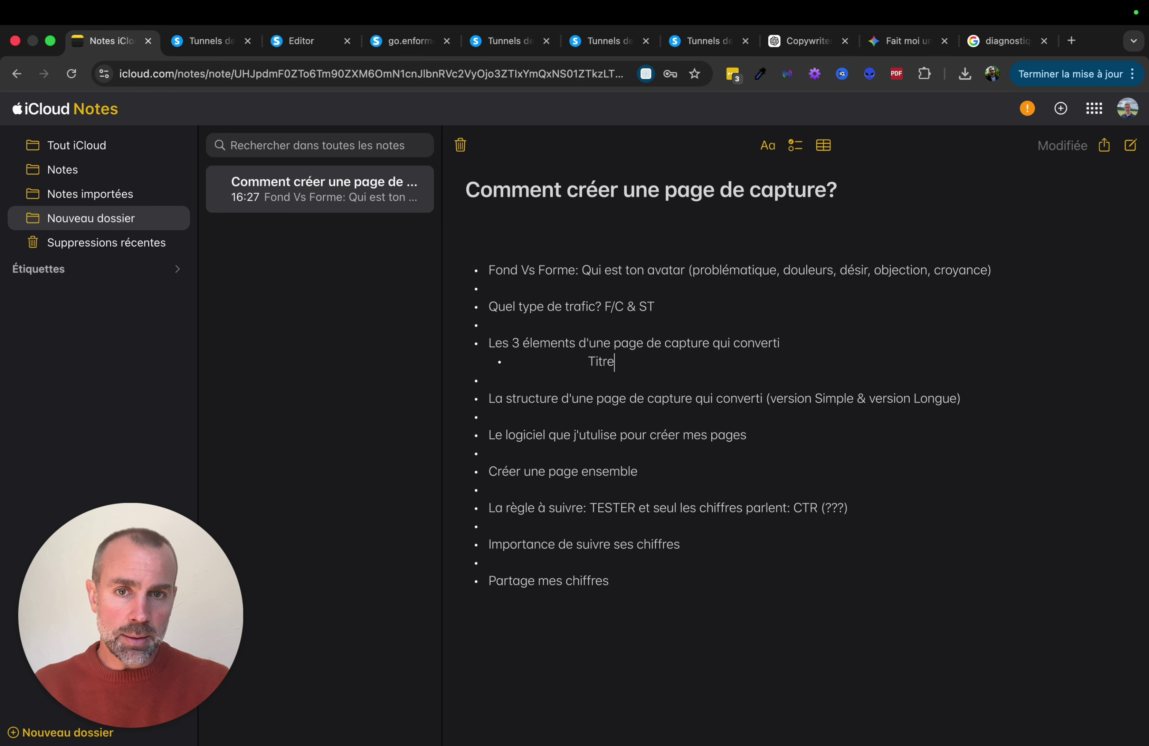
- Add two more sub-bullets below "Titre": "Sous titre (slogan)" and "Puce promesse"
{"action": "key", "text": "Return"}
{"action": "type", "text": "Sous"}
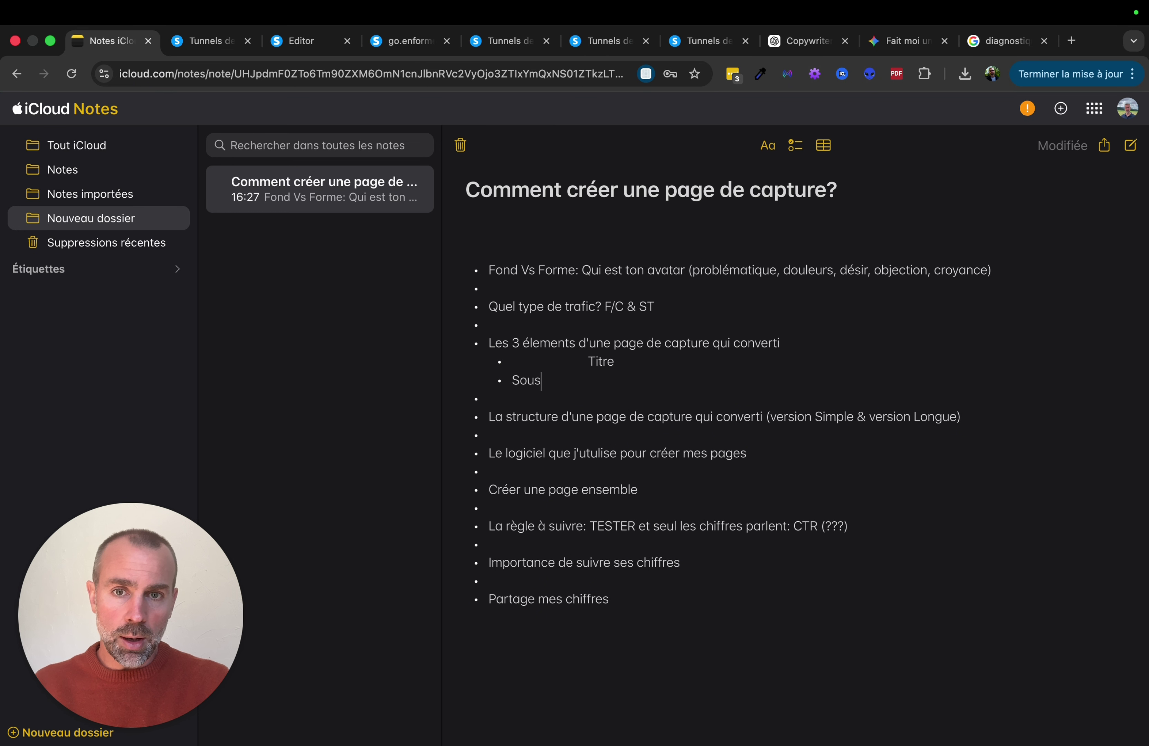
{"action": "type", "text": " titre "}
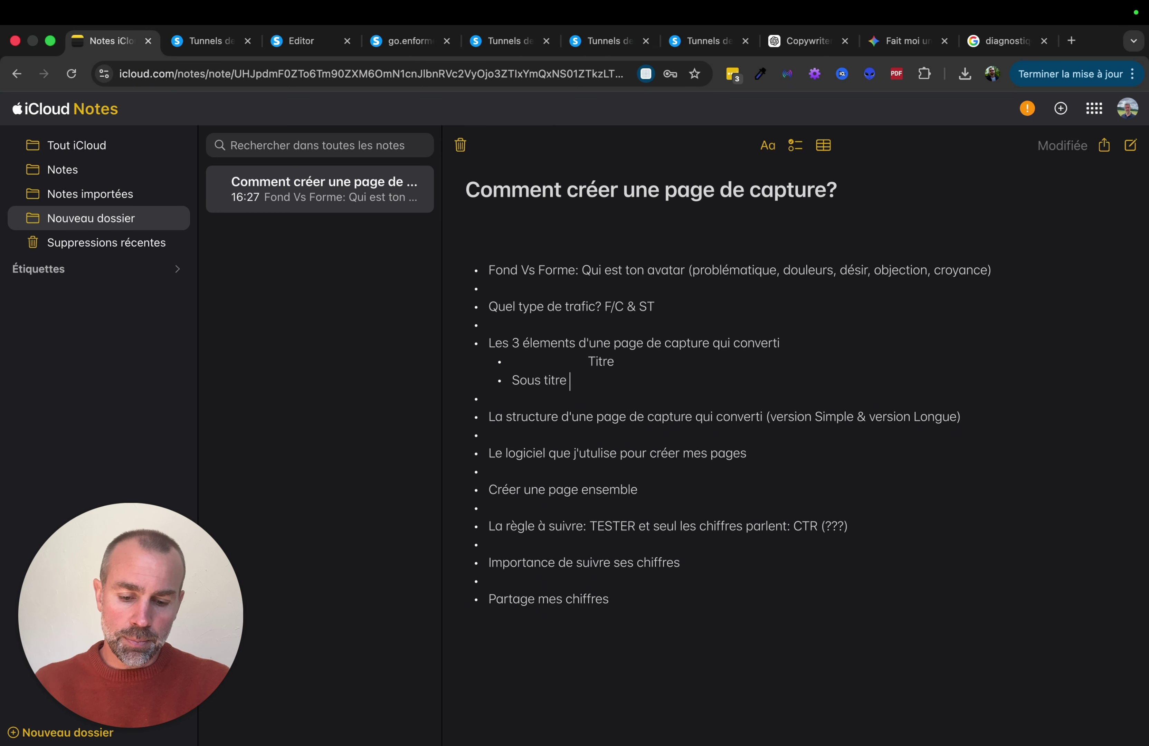
{"action": "type", "text": "(slog"}
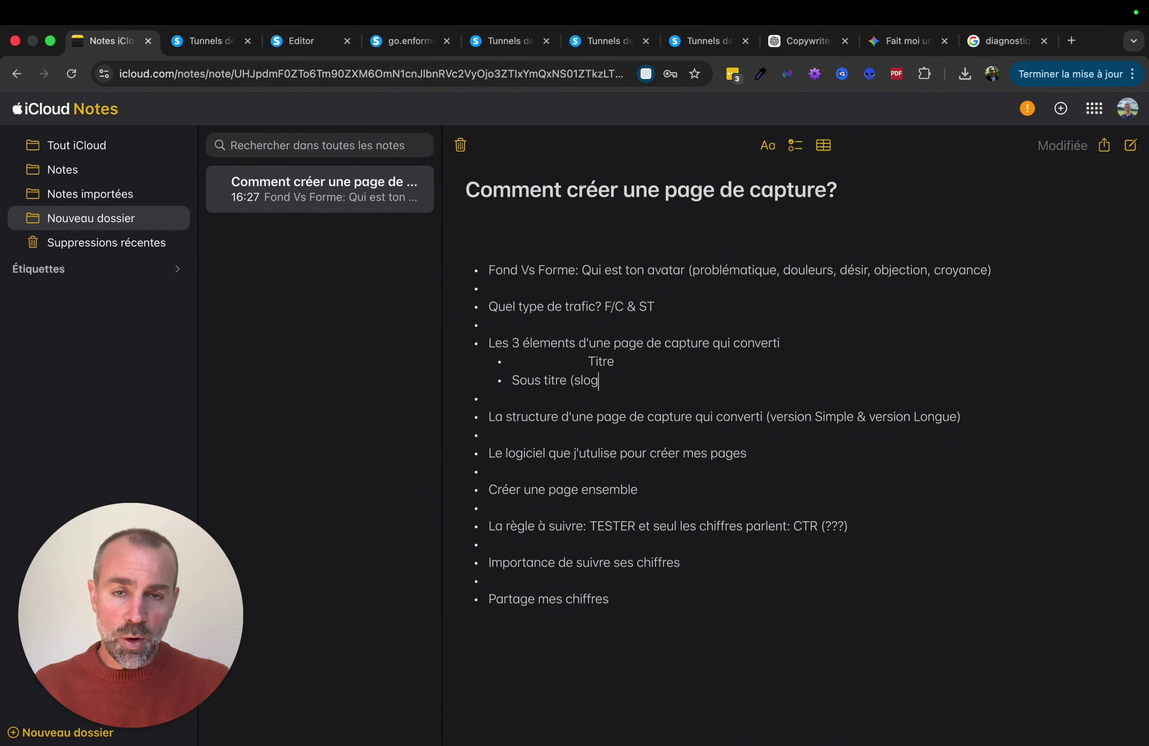
{"action": "type", "text": "an)"}
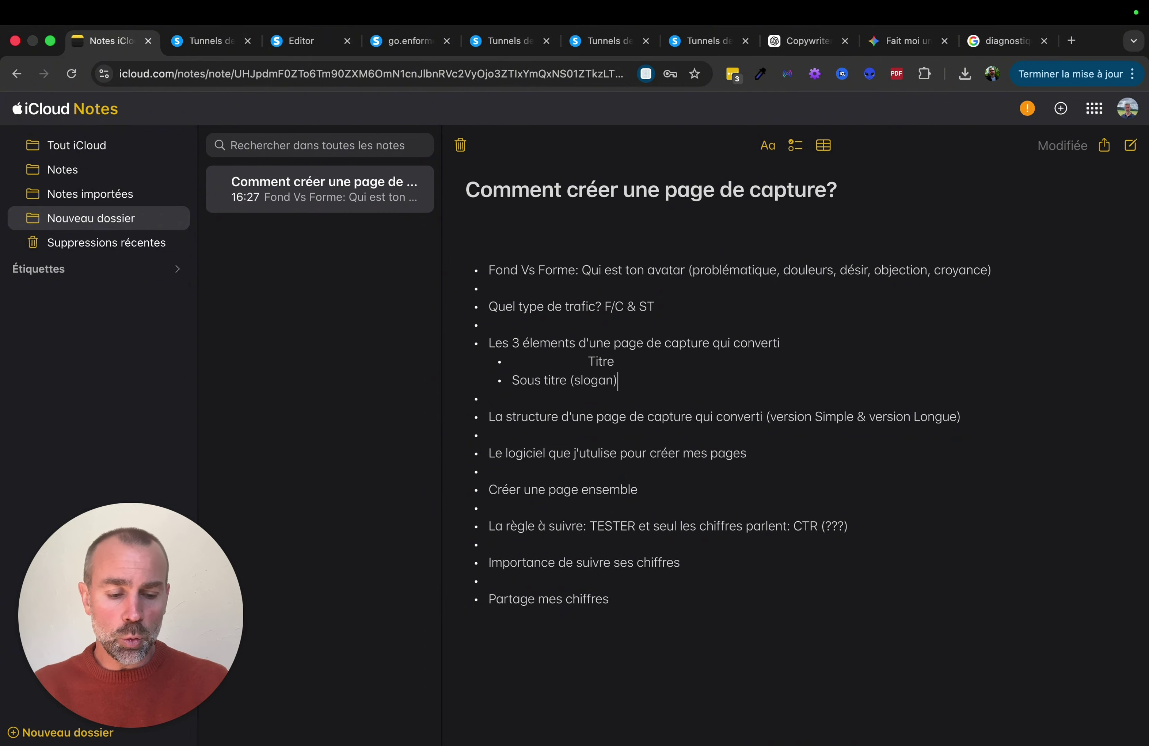
{"action": "key", "text": "Return"}
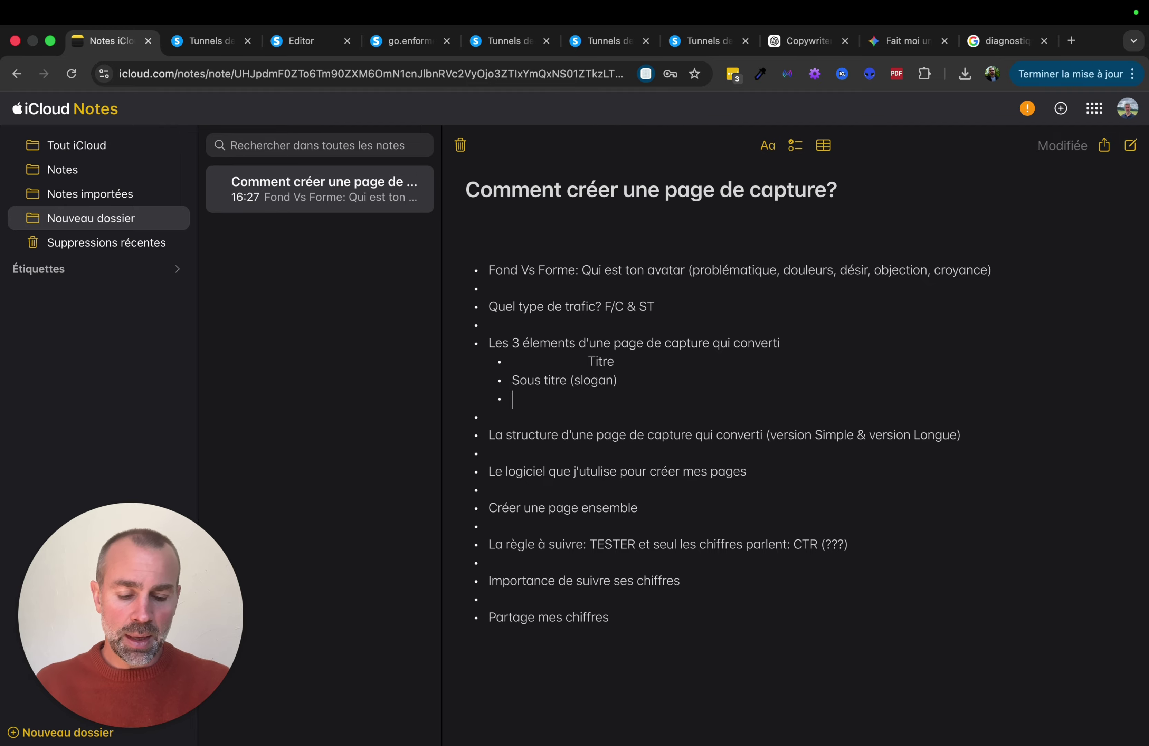
{"action": "type", "text": "Puce pro"}
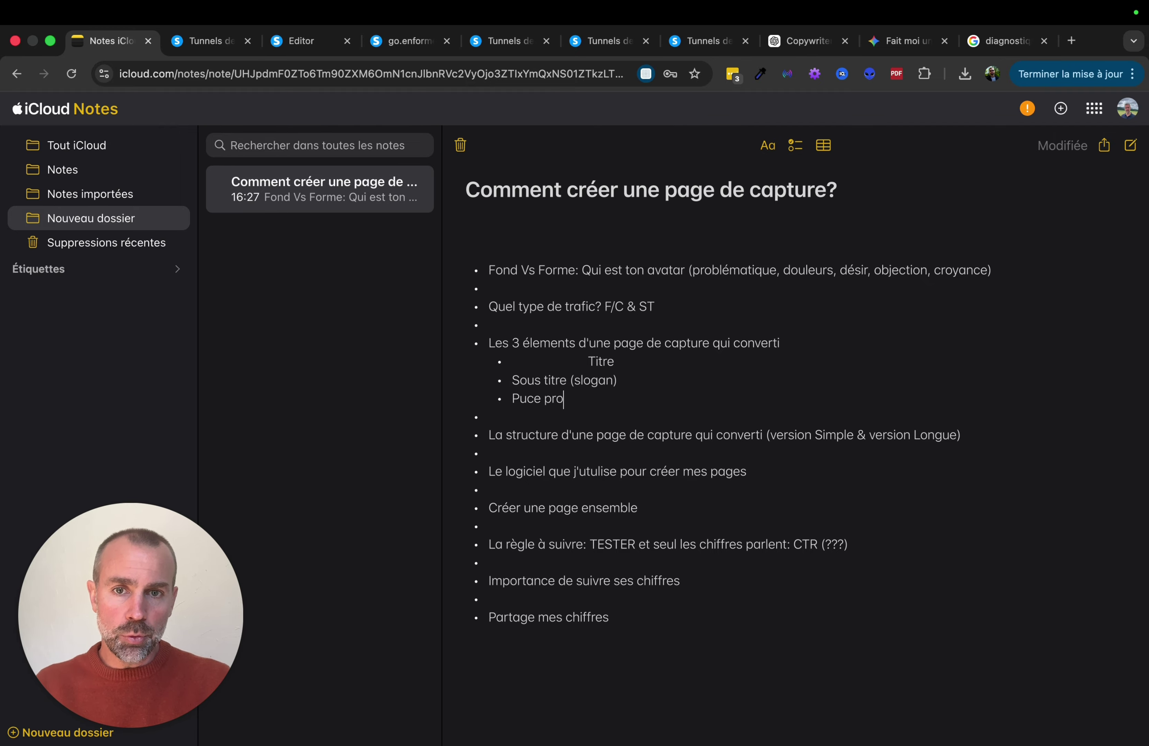
{"action": "type", "text": "messe"}
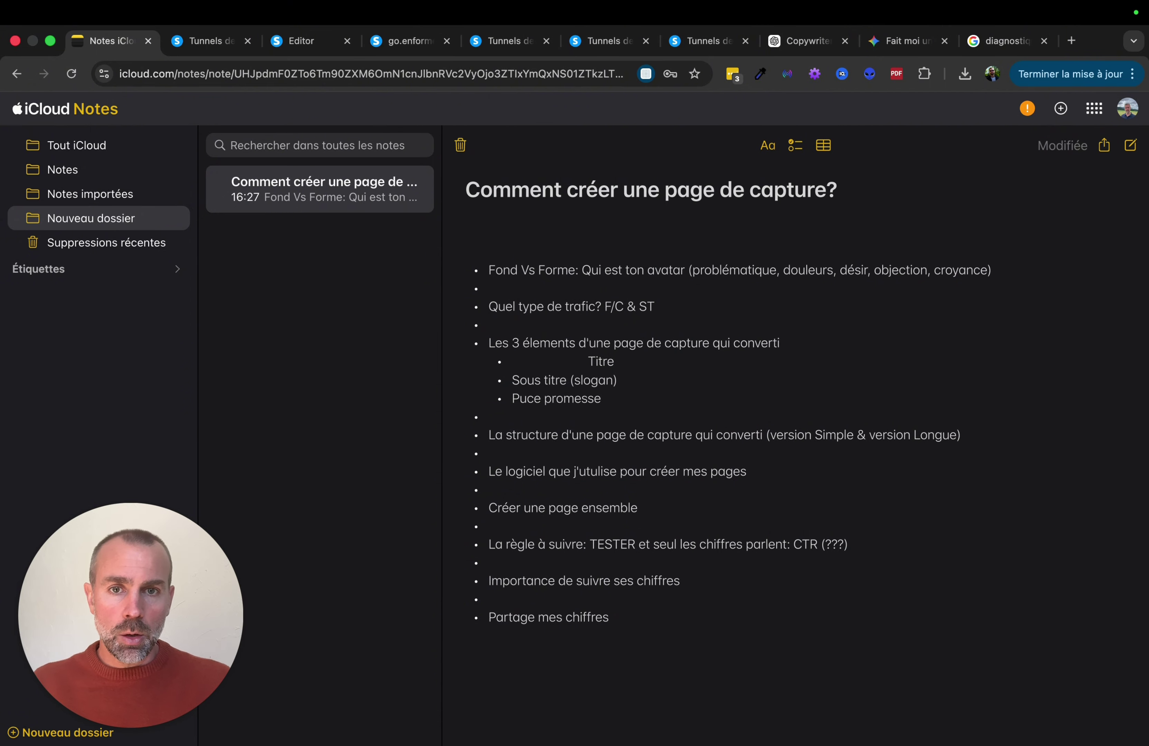
- Extend the "Titre" sub-bullet with ": Lead Magnet (sexy)"
{"action": "left_click", "coordinate": [657, 357]}
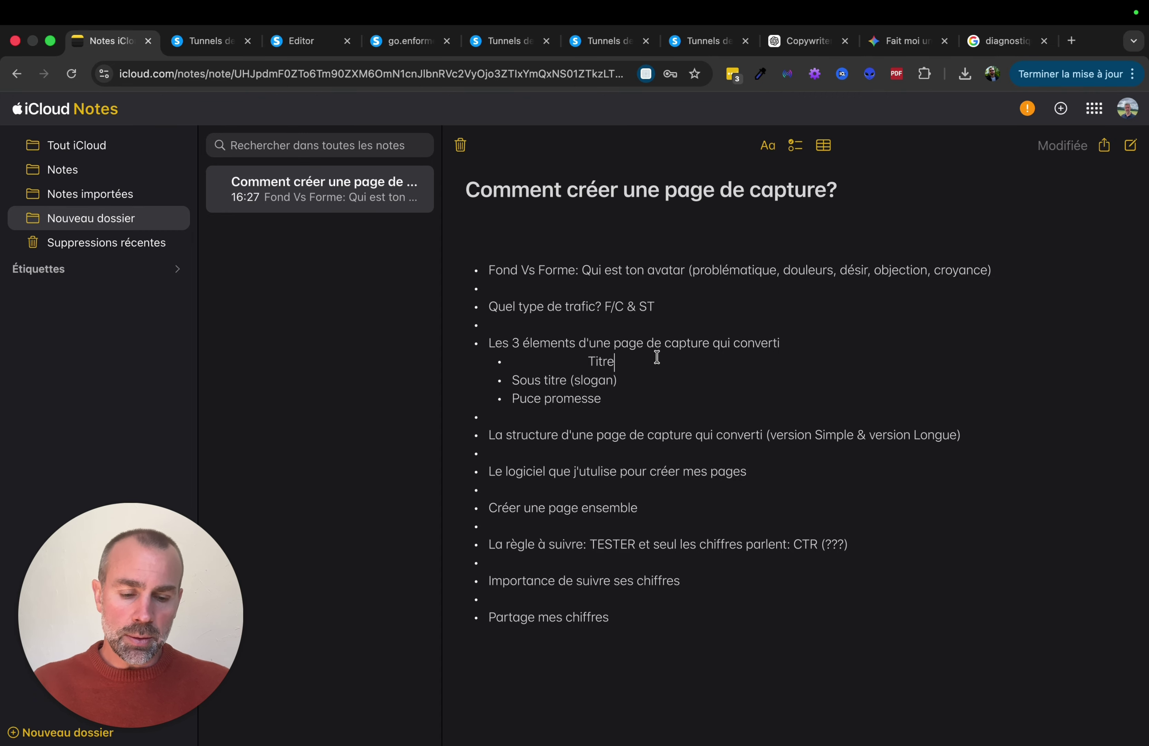
{"action": "type", "text": ": Lea"}
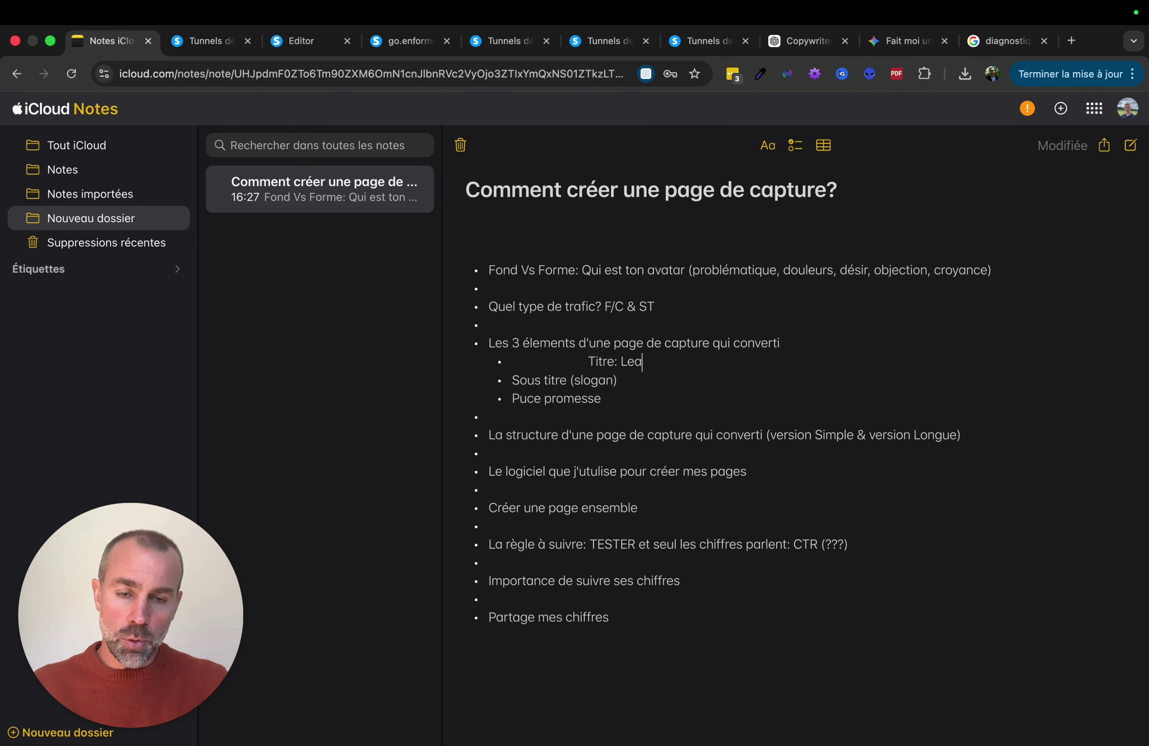
{"action": "type", "text": "d Magnet (sexy"}
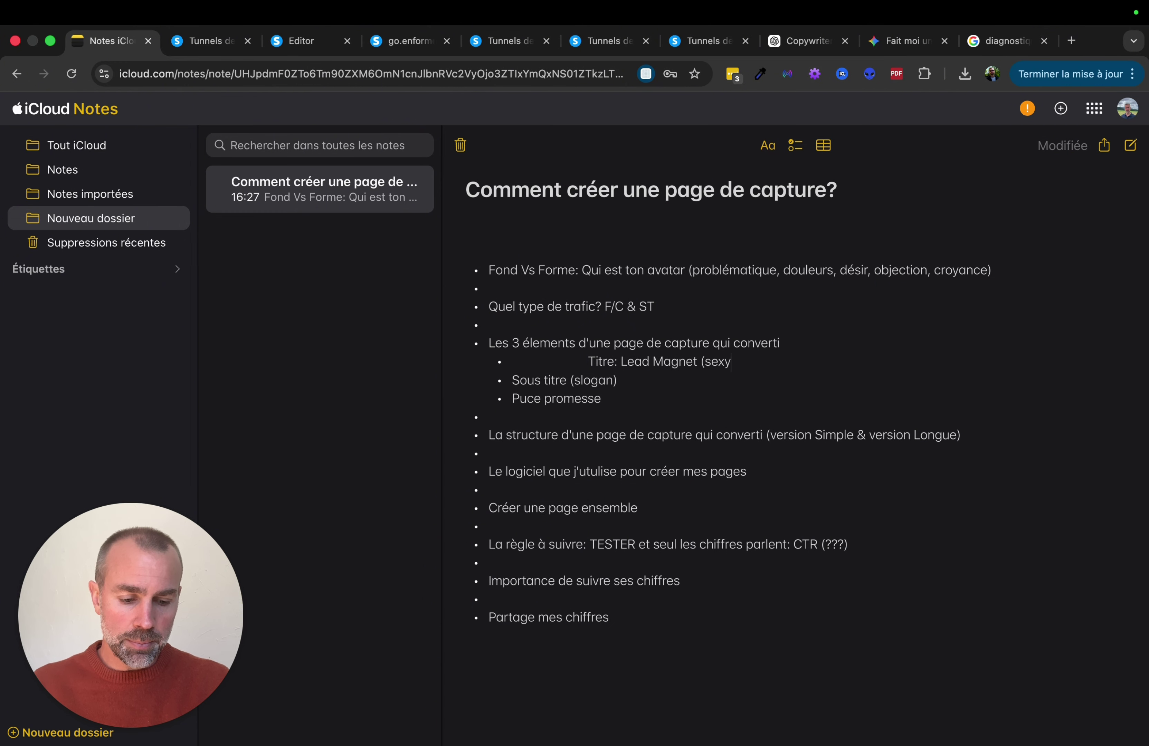
{"action": "type", "text": ")"}
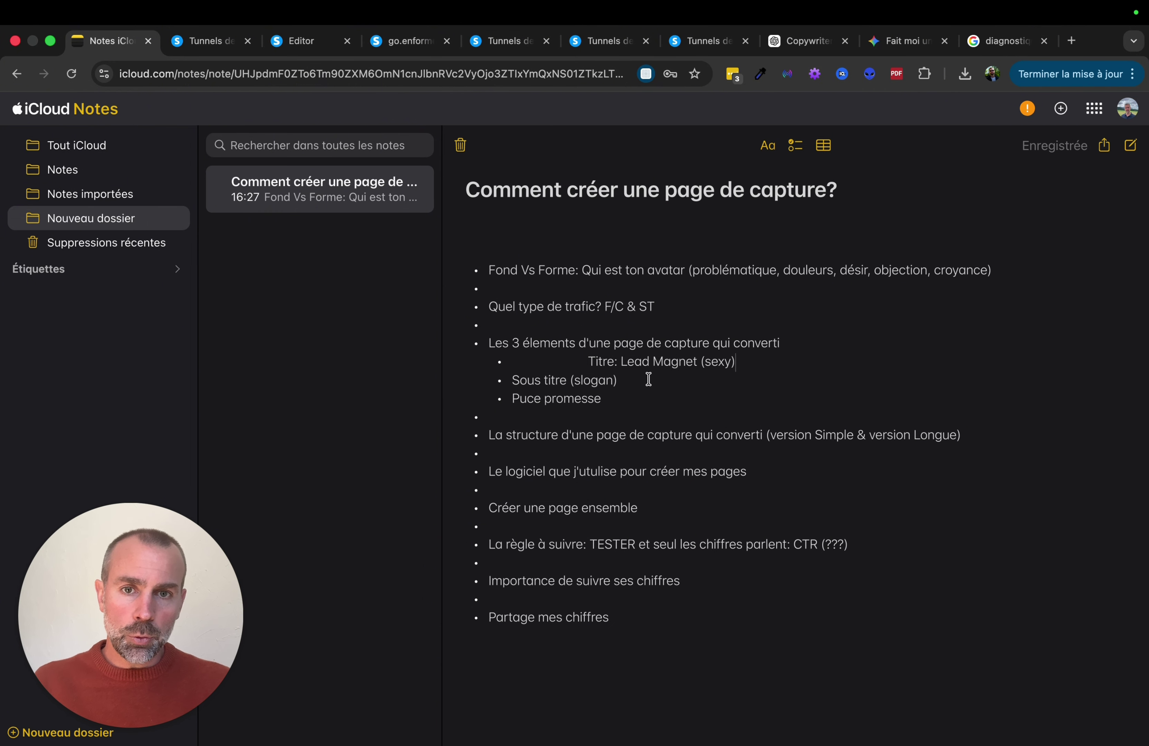
- Extend the "Sous titre (slogan)" sub-bullet with ": Complète le titre"
{"action": "left_click", "coordinate": [649, 379]}
{"action": "type", "text": ": "}
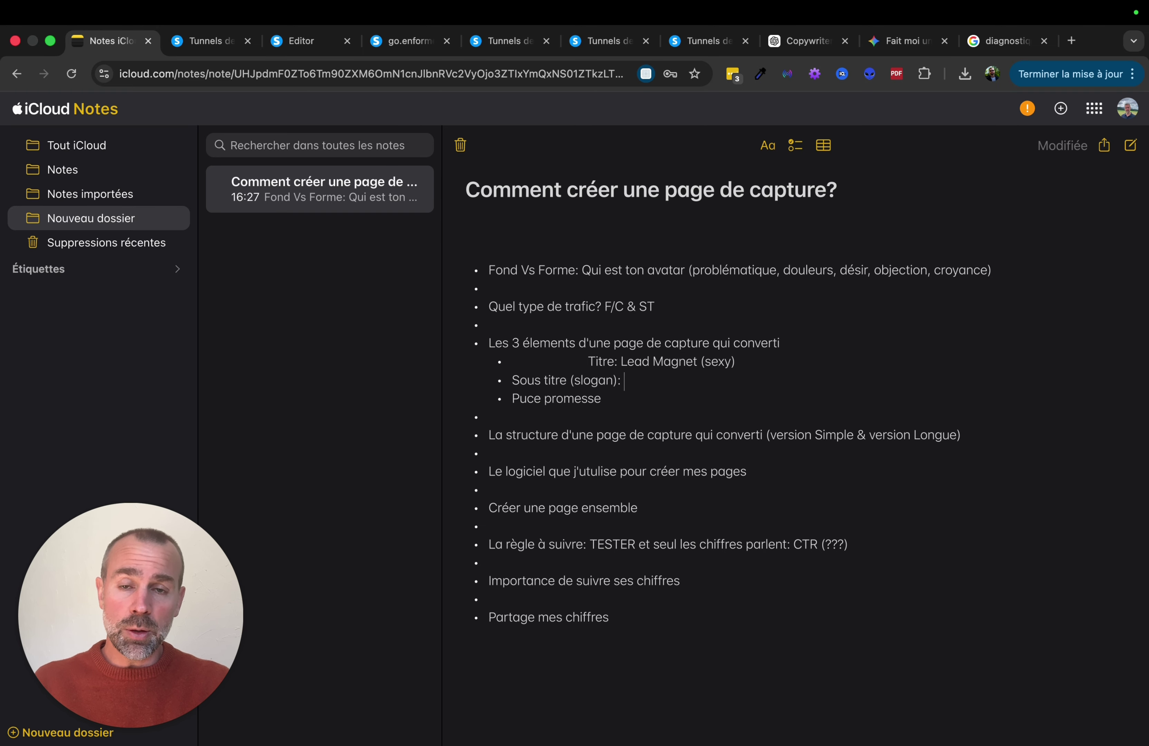
{"action": "type", "text": "Compl"}
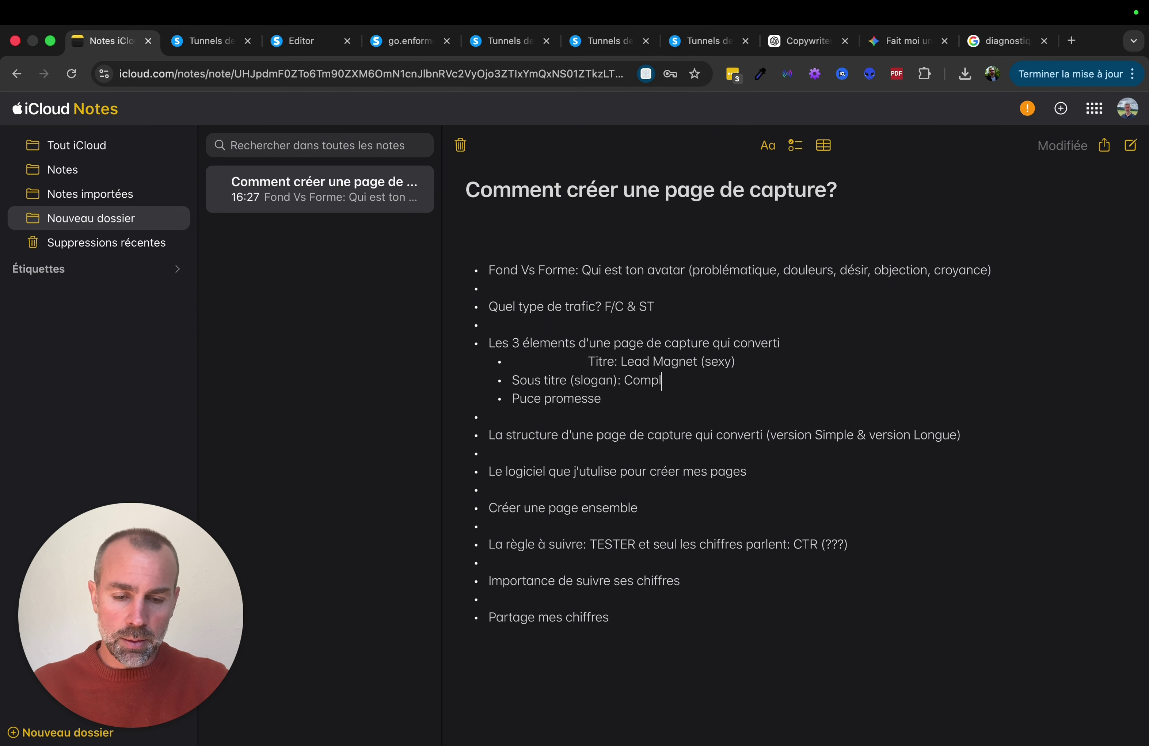
{"action": "type", "text": "ète le titre"}
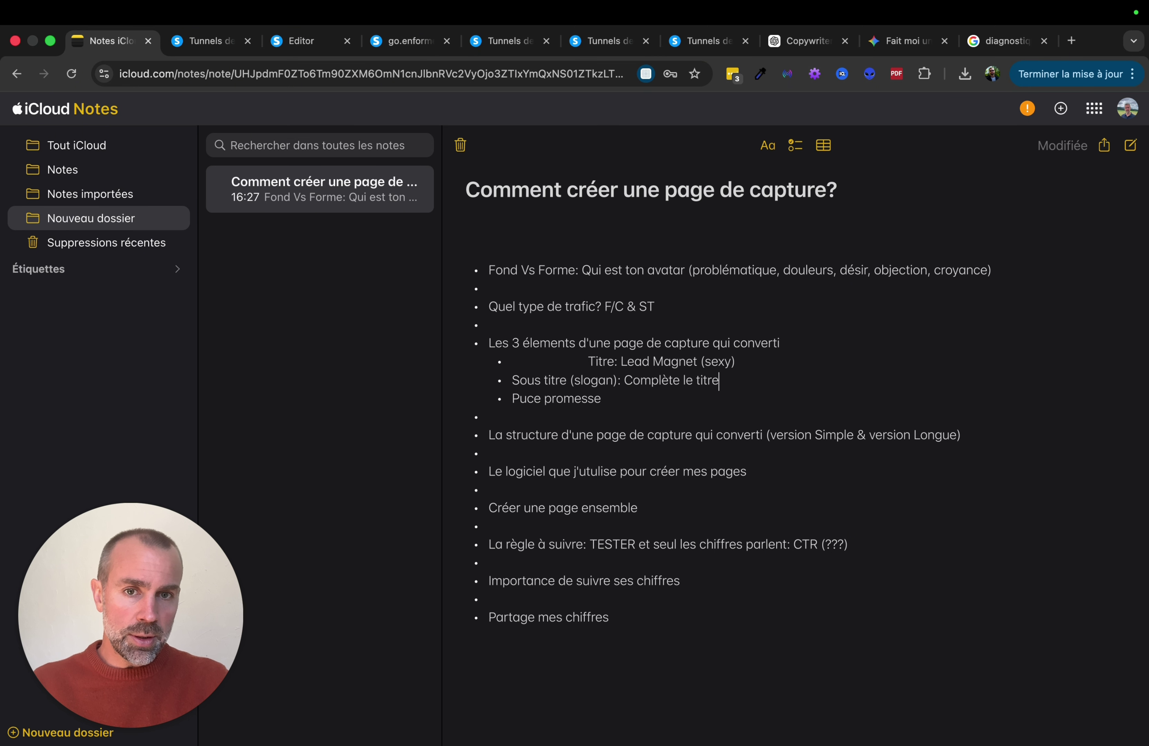
- Extend the "Puce promesse" sub-bullet with ": echnatillon"
{"action": "left_click", "coordinate": [612, 405]}
{"action": "type", "text": ": "}
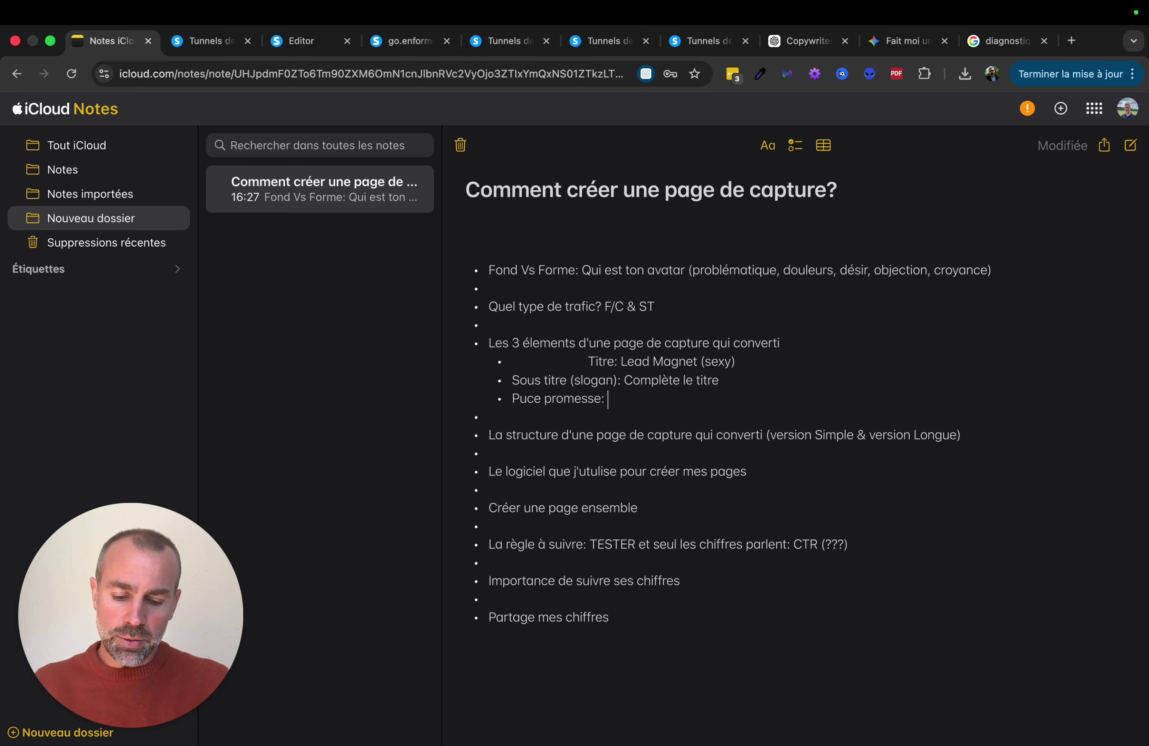
{"action": "type", "text": "echnatillon"}
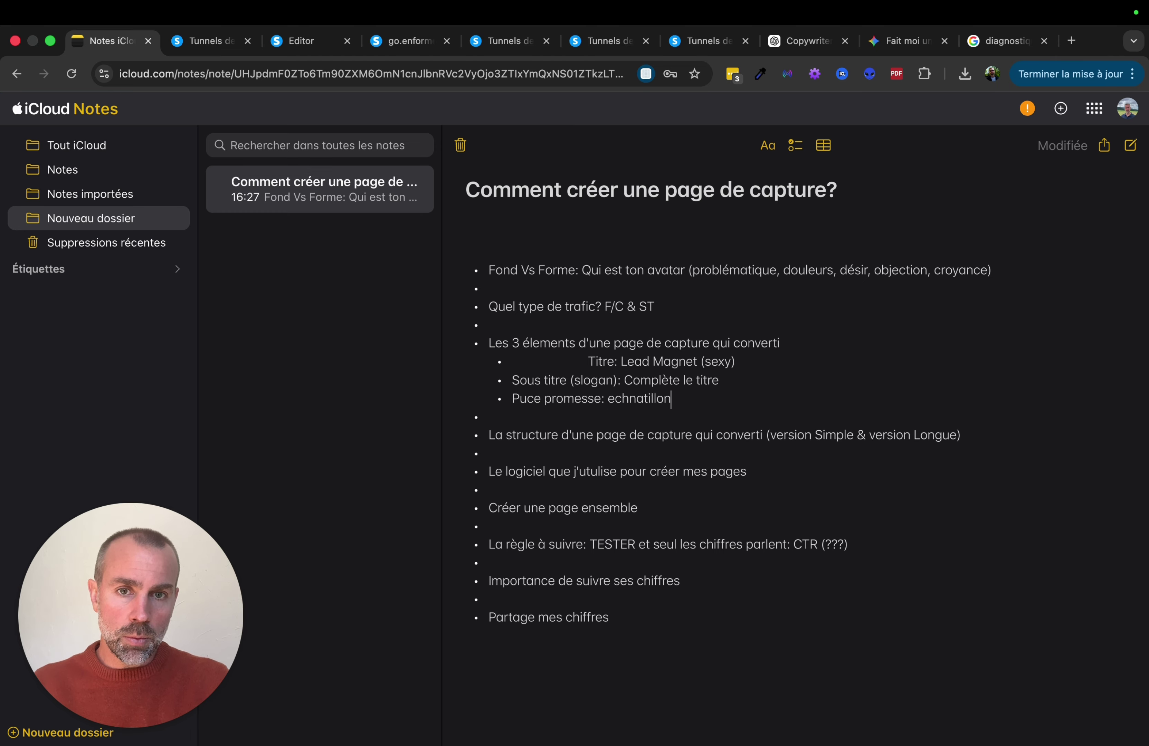
- Correct the misspelled word and complete the "Puce promesse" sub-bullet so it reads "echantillon de ce que j'ai obtenir"
{"action": "key", "text": "BackSpace"}
{"action": "key", "text": "BackSpace"}
{"action": "key", "text": "BackSpace"}
{"action": "key", "text": "BackSpace"}
{"action": "key", "text": "BackSpace"}
{"action": "key", "text": "BackSpace"}
{"action": "key", "text": "BackSpace"}
{"action": "key", "text": "BackSpace"}
{"action": "type", "text": "a"}
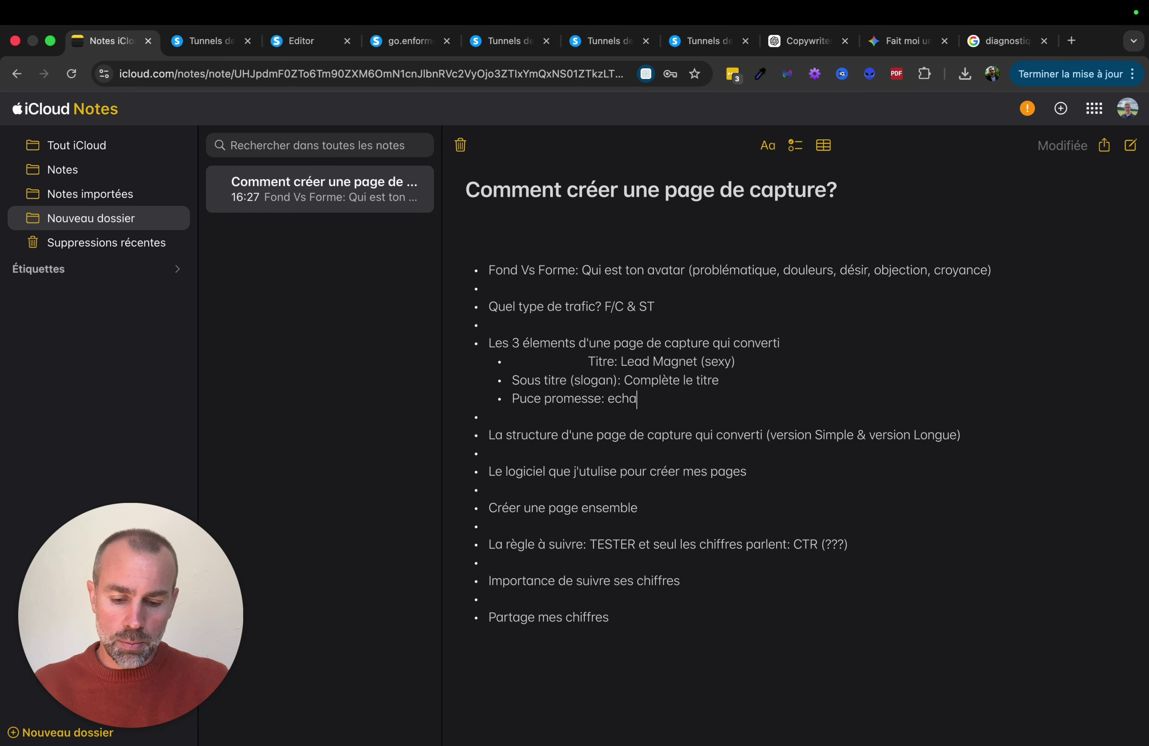
{"action": "type", "text": "ntillon de "}
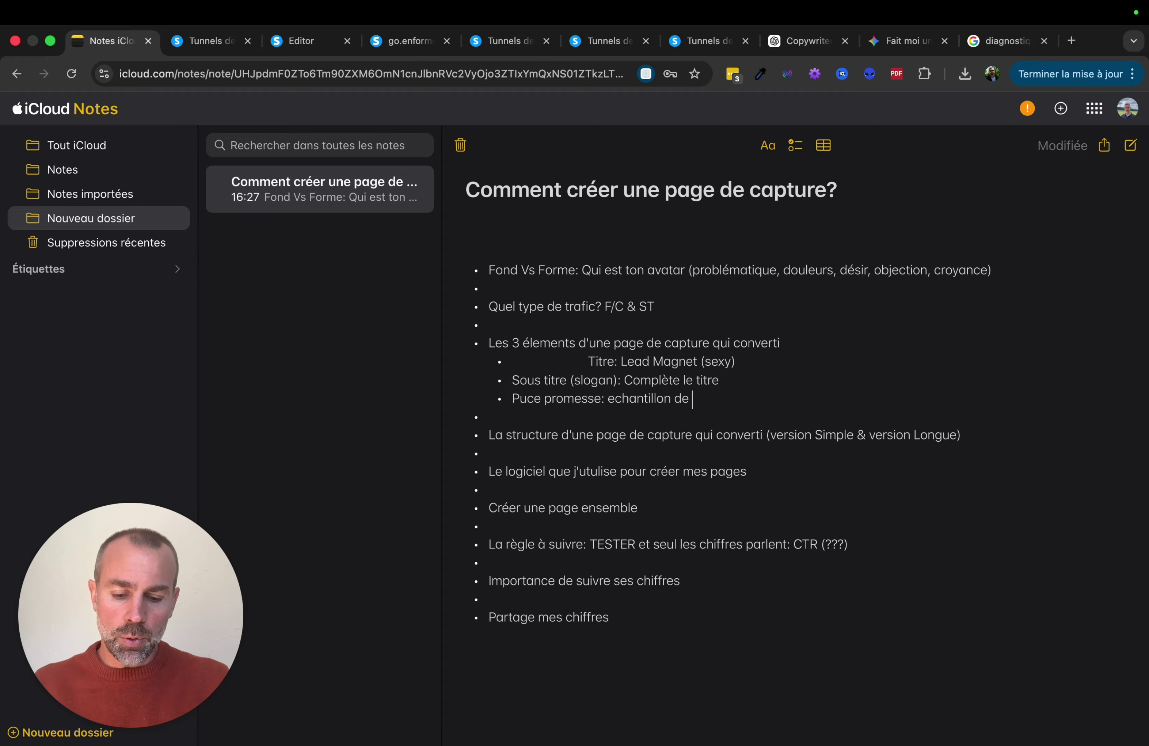
{"action": "type", "text": "ce que j'"}
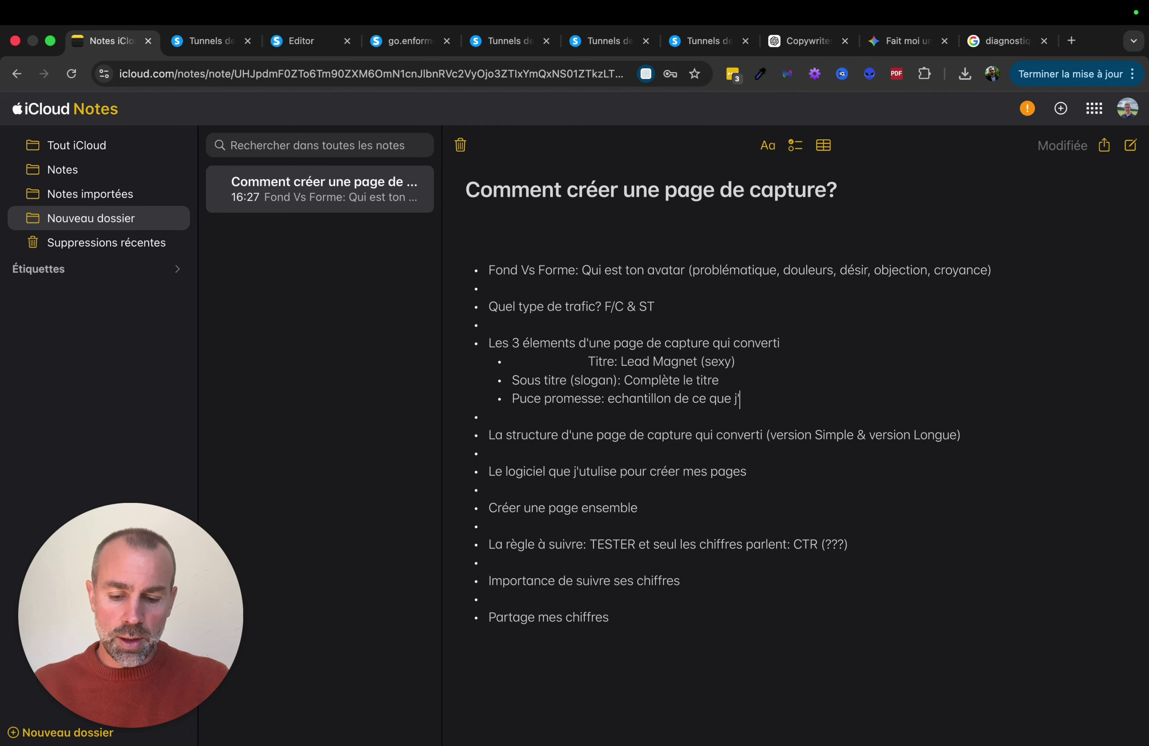
{"action": "type", "text": "ai obten"}
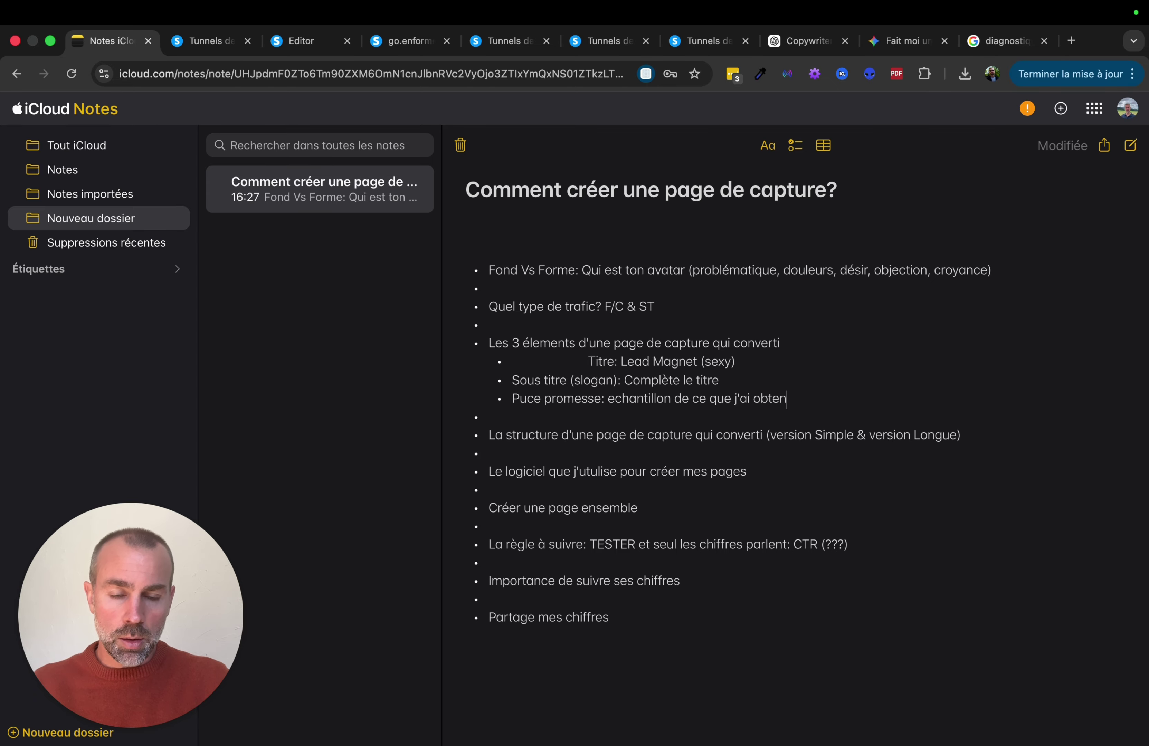
{"action": "type", "text": "ir"}
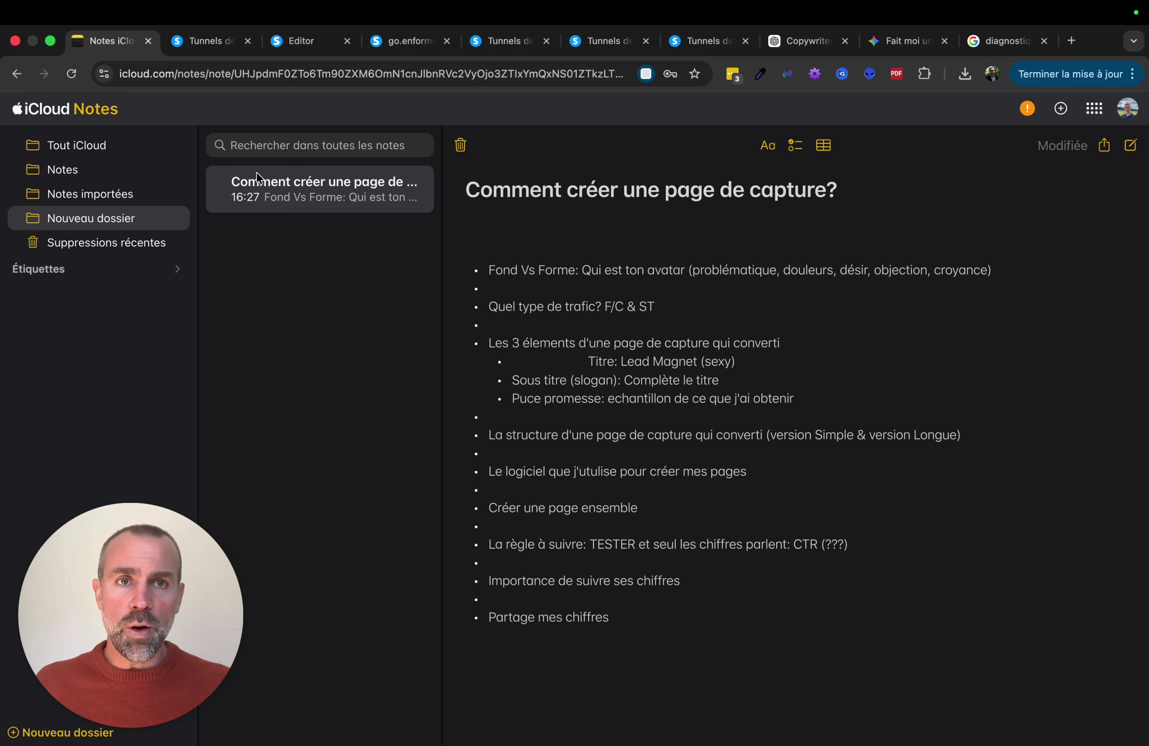
- Switch to the live go.enformea40ans.fr capture page and examine its title, subtitle, promise bullets and duration line
{"action": "left_click", "coordinate": [398, 45]}
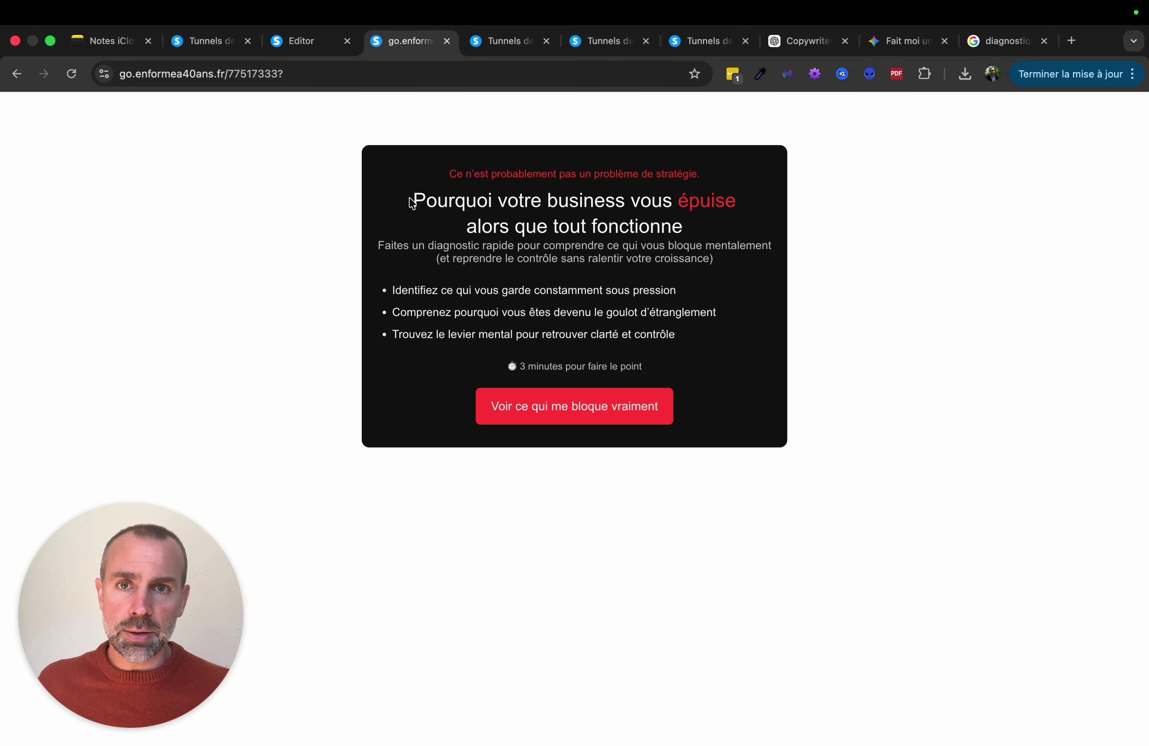
{"action": "left_click_drag", "start_coordinate": [410, 201], "coordinate": [699, 238]}
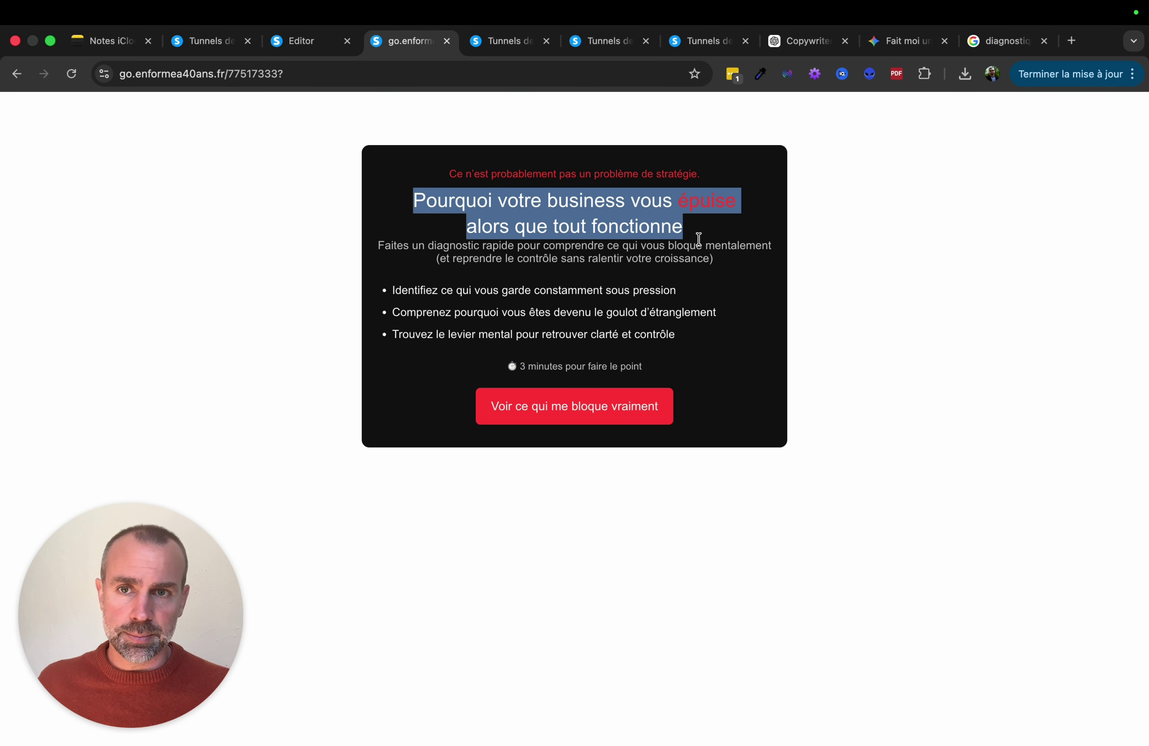
{"action": "left_click_drag", "start_coordinate": [379, 245], "coordinate": [737, 260]}
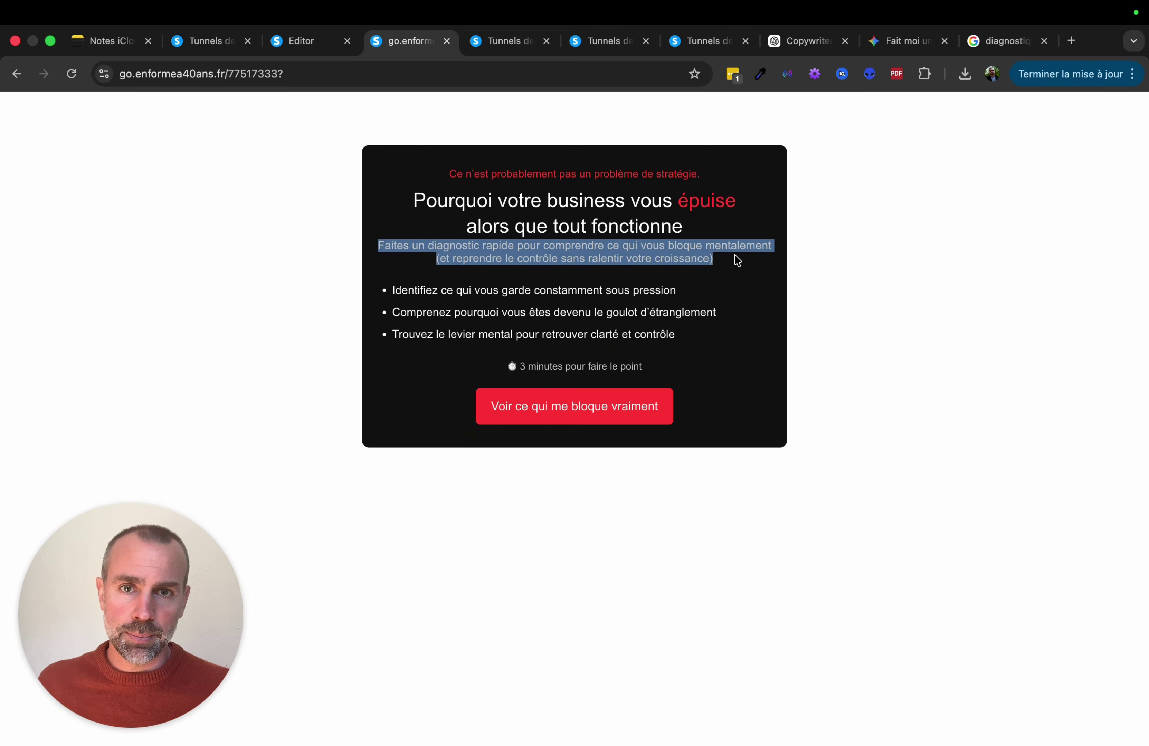
{"action": "left_click_drag", "start_coordinate": [392, 290], "coordinate": [694, 343]}
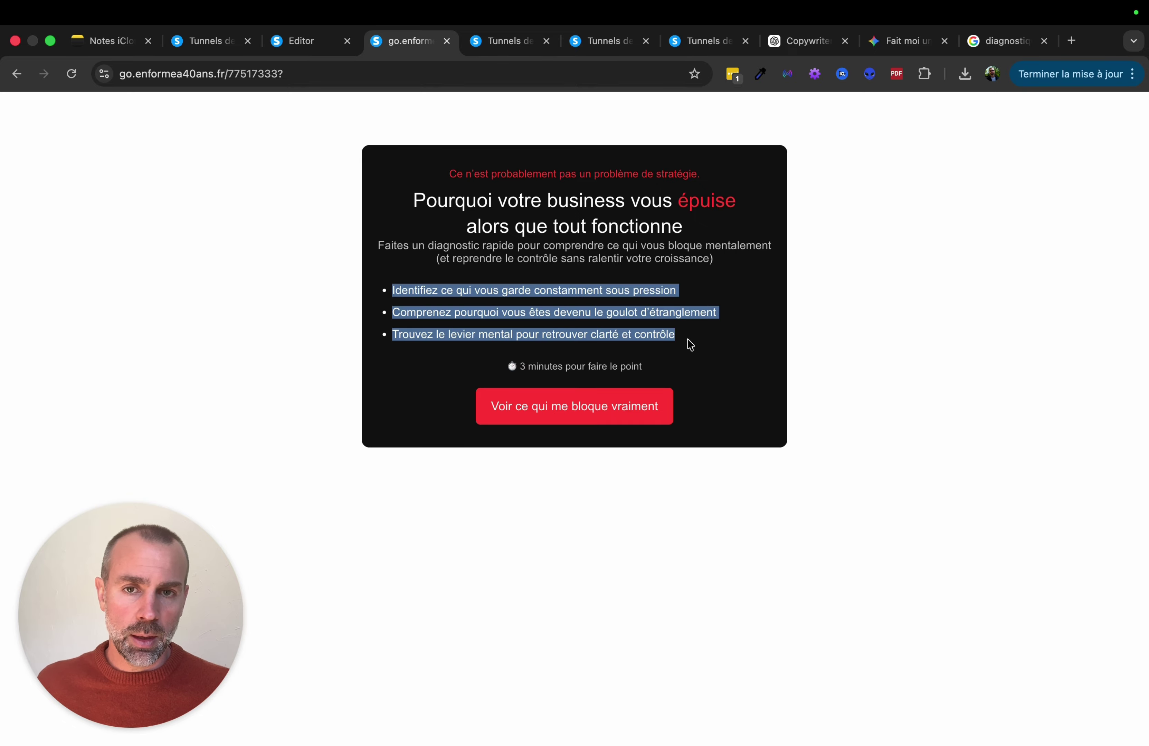
{"action": "left_click_drag", "start_coordinate": [509, 367], "coordinate": [672, 374]}
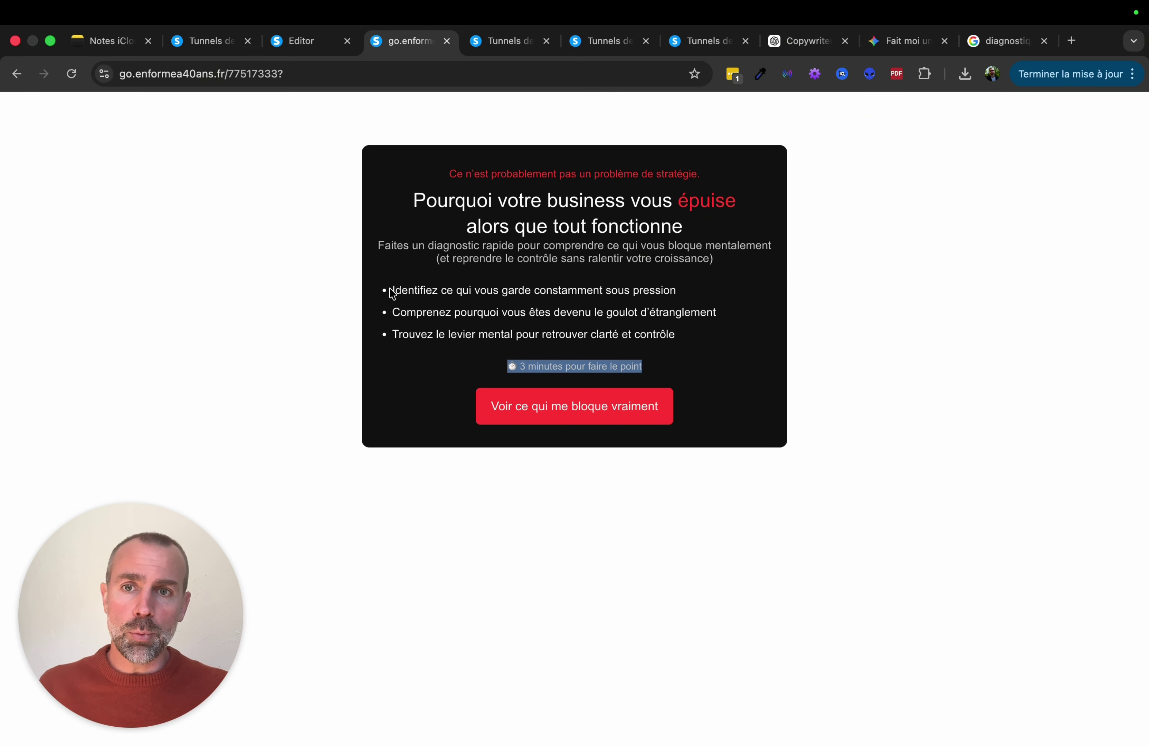
{"action": "left_click_drag", "start_coordinate": [391, 290], "coordinate": [703, 336]}
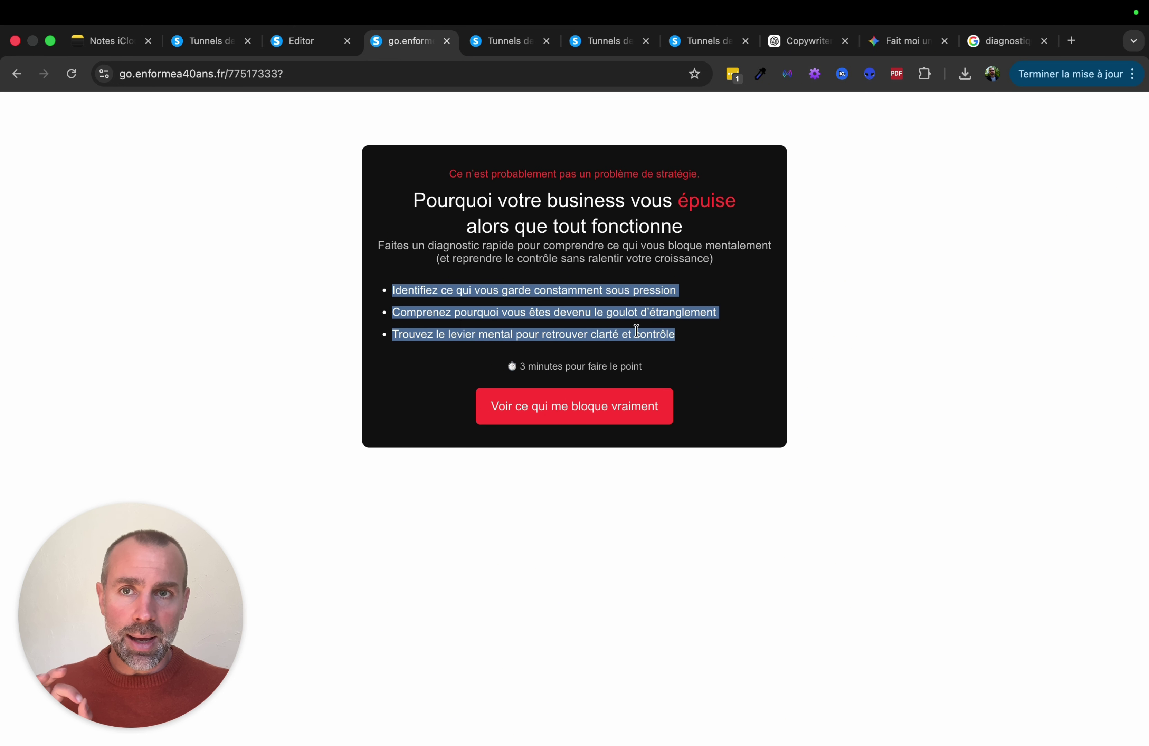
- Return to the capture page outline note and review the line on the page structure in simple and long versions
{"action": "left_click", "coordinate": [107, 43]}
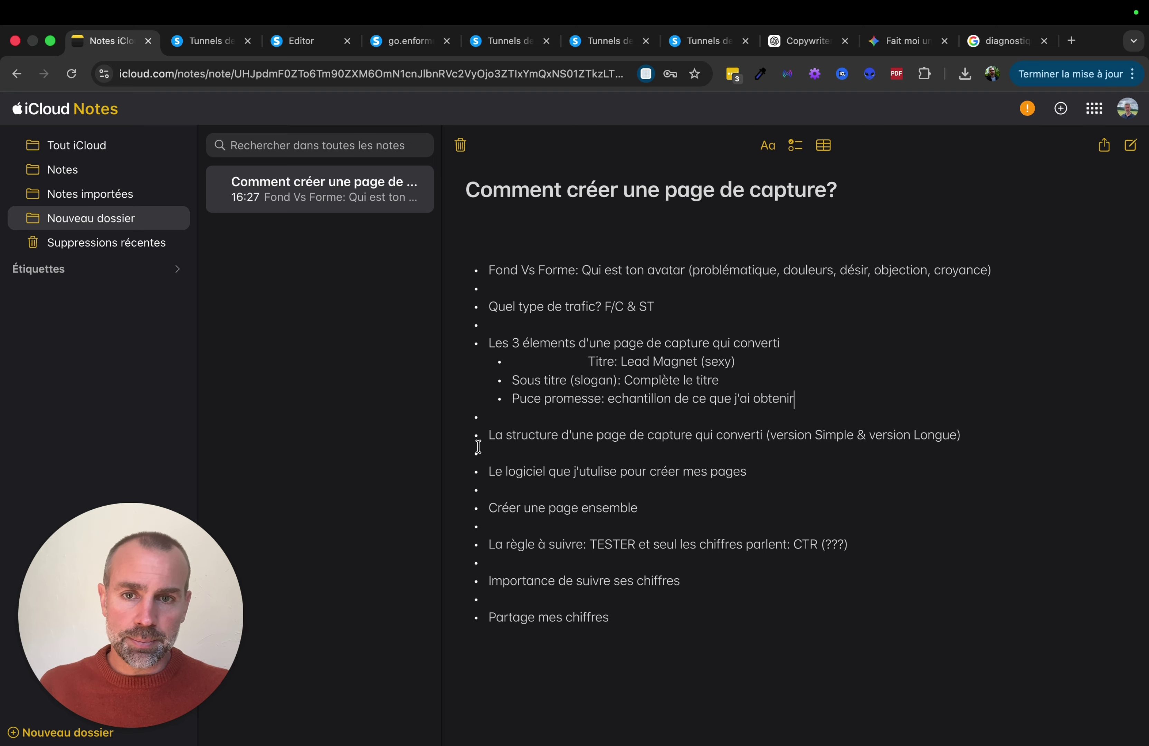
{"action": "left_click_drag", "start_coordinate": [488, 436], "coordinate": [962, 431]}
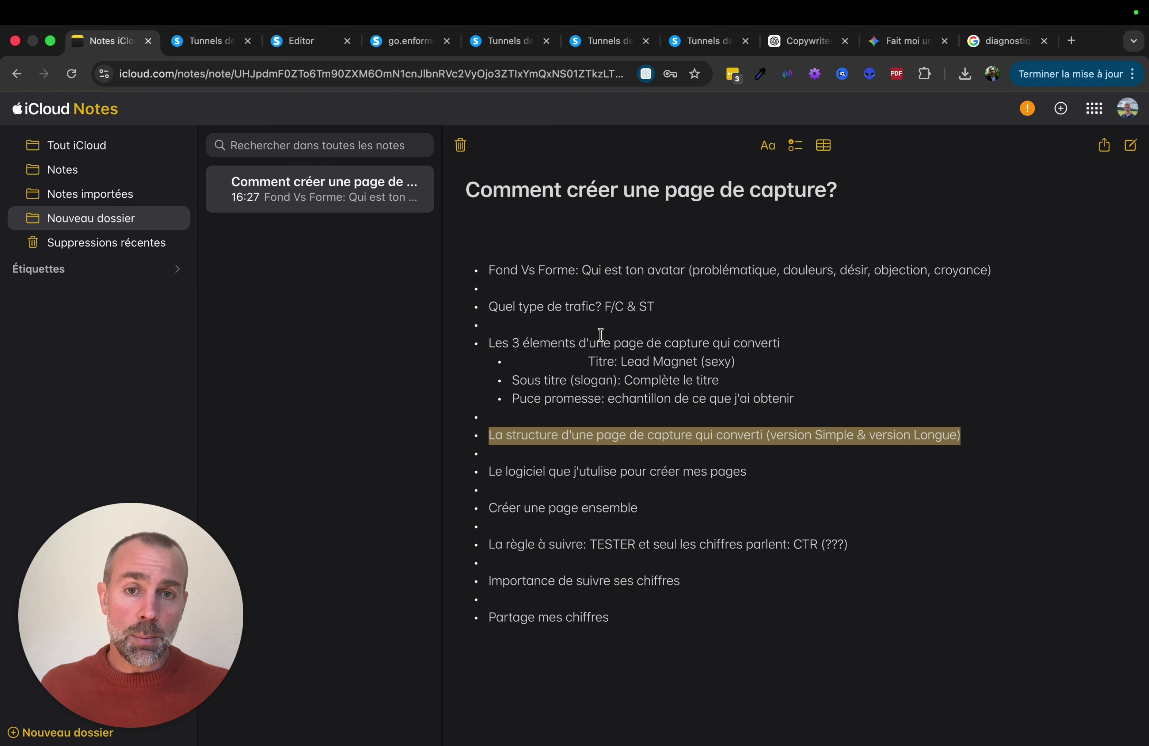
{"action": "left_click", "coordinate": [815, 435]}
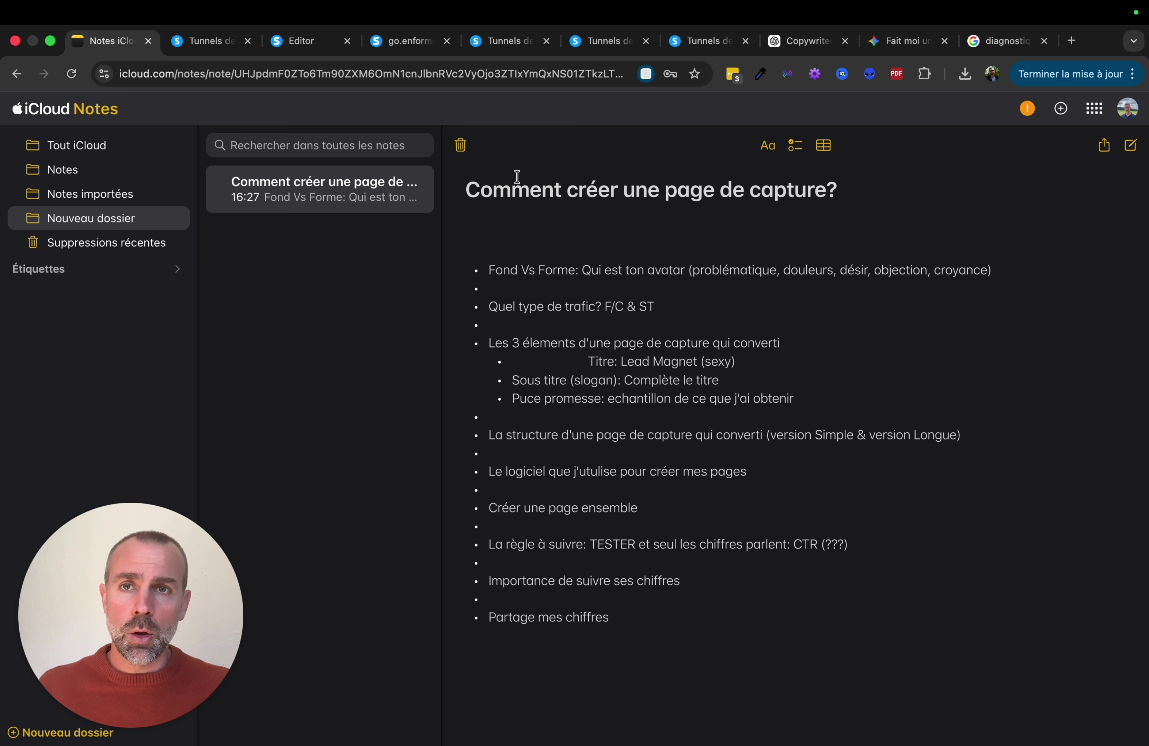
- Switch to the "Copywriter avancé" ChatGPT conversation and view the "Audit de Liberté Mentale pour Entrepreneurs" page mockup at full size, then close it
{"action": "left_click", "coordinate": [789, 43]}
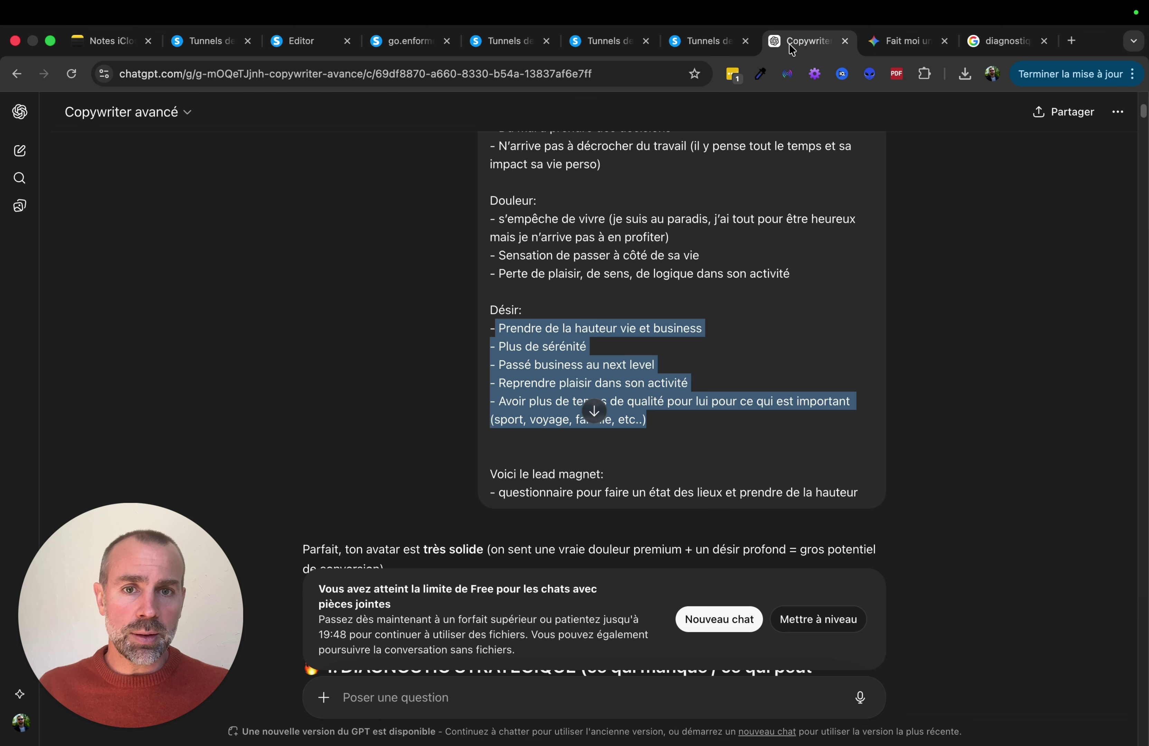
{"action": "scroll", "coordinate": [543, 394], "scroll_direction": "down", "scroll_amount": 12}
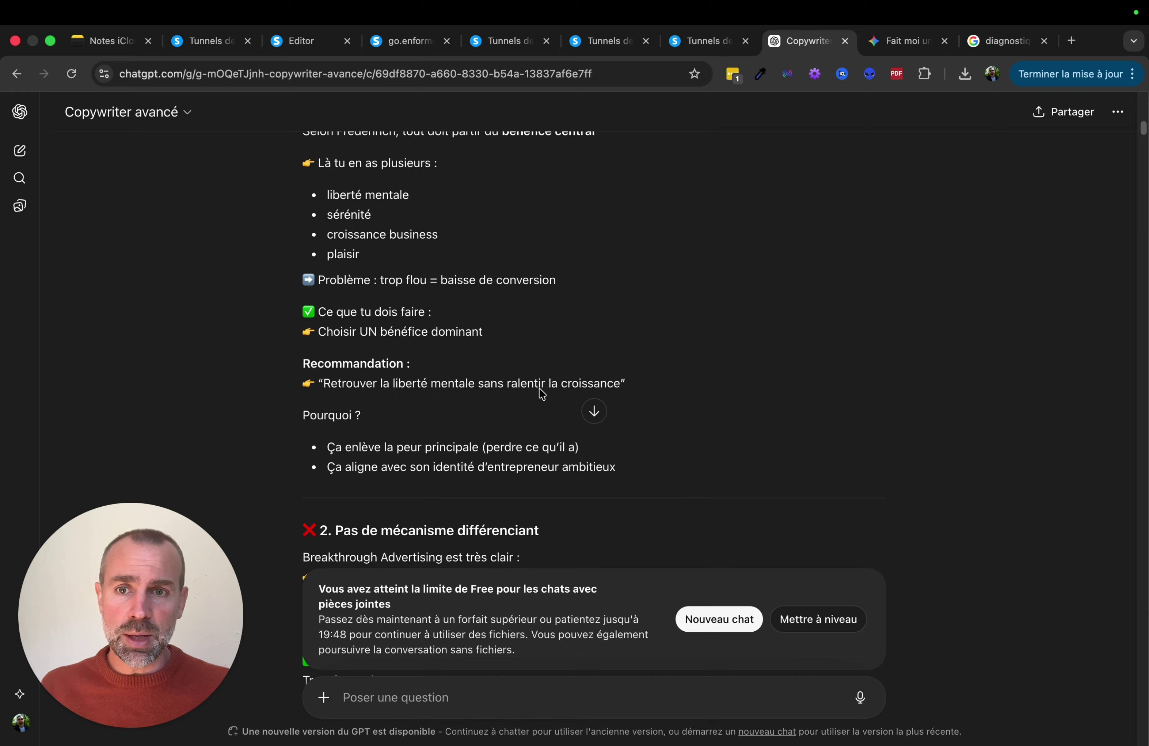
{"action": "scroll", "coordinate": [539, 388], "scroll_direction": "down", "scroll_amount": 15}
{"action": "left_click", "coordinate": [601, 290]}
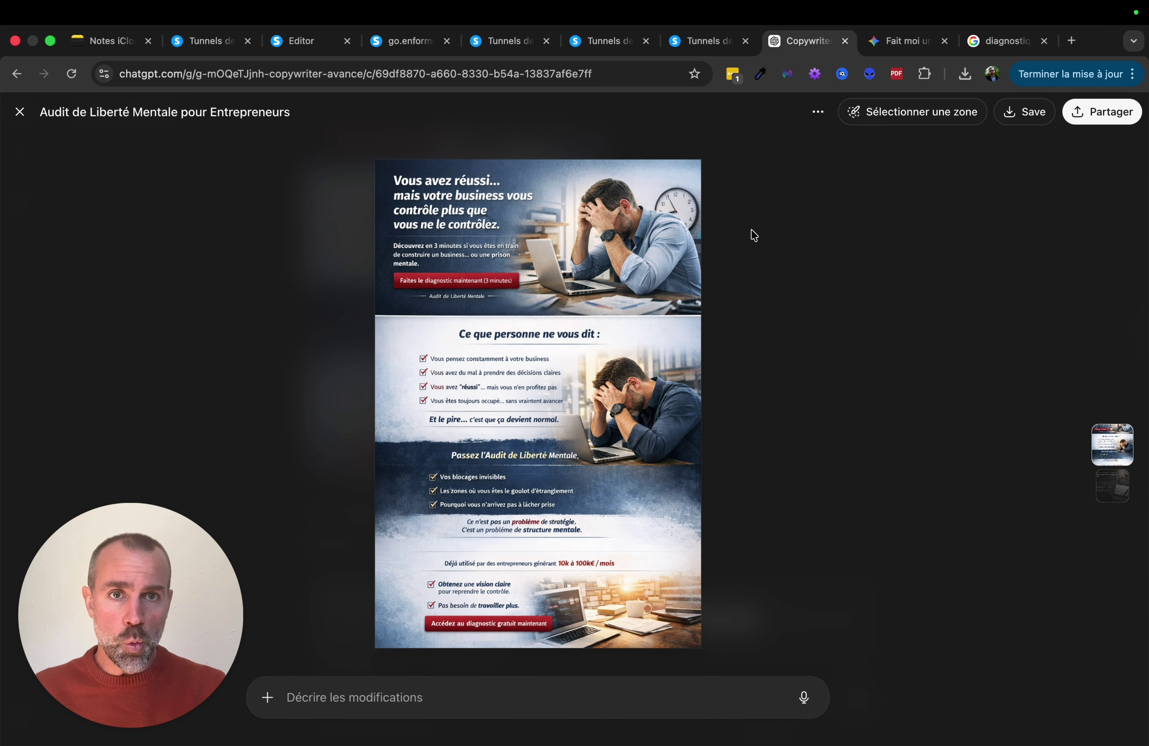
{"action": "key", "text": "Escape"}
- Find the "Diagnostic entrepreneurial sur fond sombre" mockup further down the conversation and view it at full size
{"action": "scroll", "coordinate": [777, 347], "scroll_direction": "down", "scroll_amount": 10}
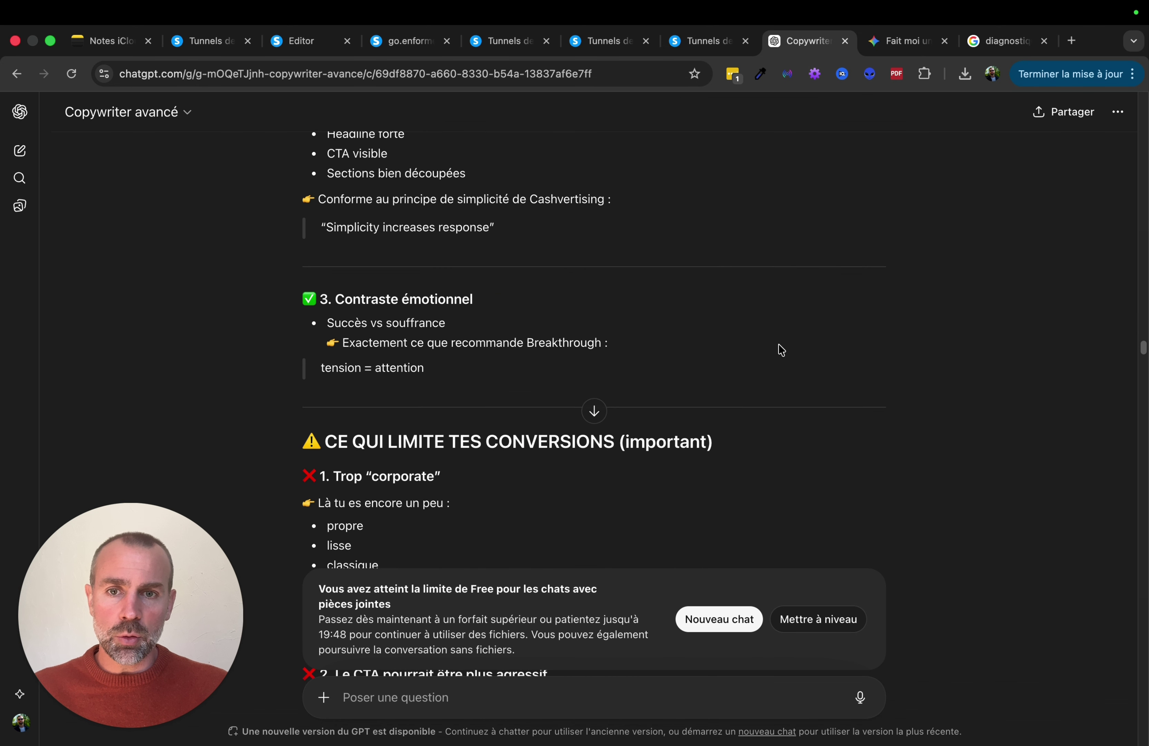
{"action": "scroll", "coordinate": [778, 349], "scroll_direction": "down", "scroll_amount": 5}
{"action": "left_click", "coordinate": [607, 346]}
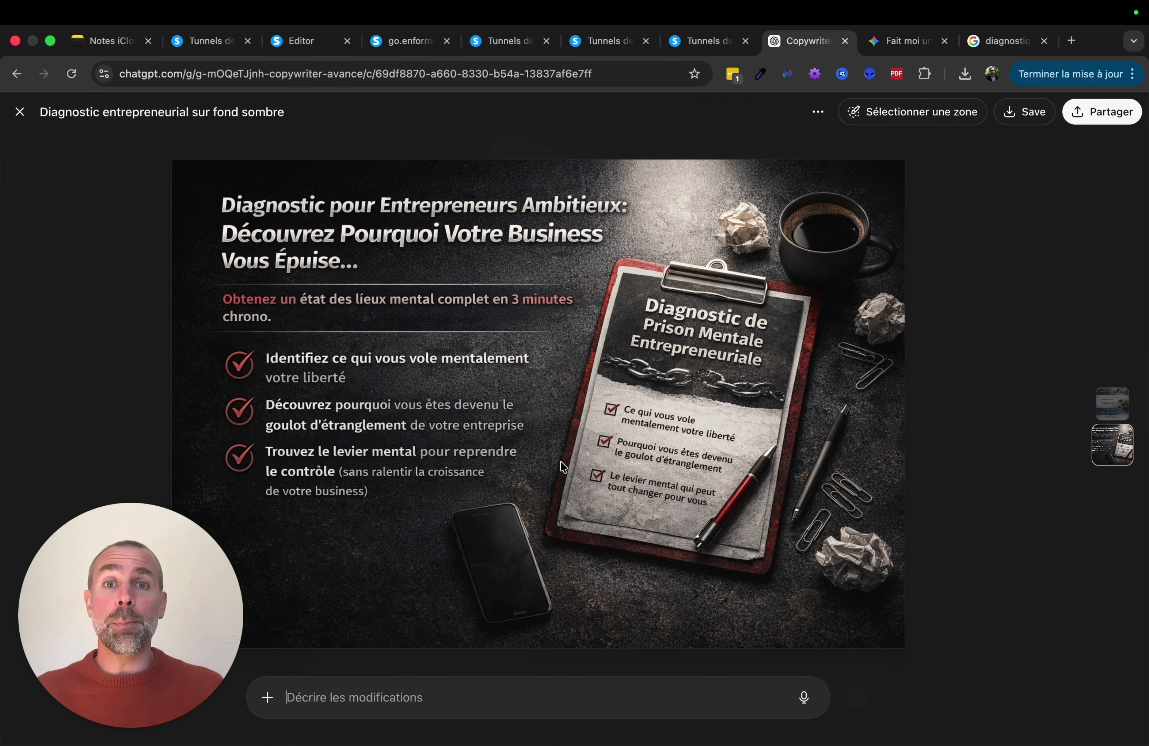
- Review the note's line on the software used for building pages, and bring up the systeme.io funnel list
{"action": "left_click_drag", "start_coordinate": [745, 471], "coordinate": [488, 475]}
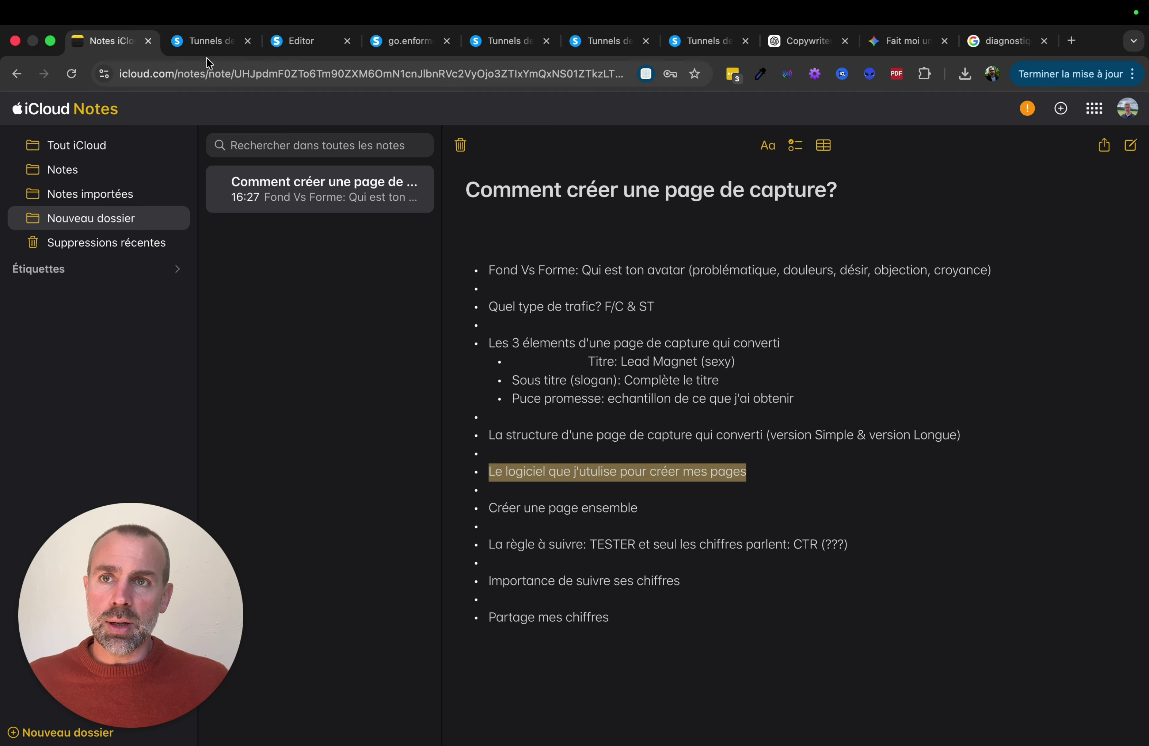
{"action": "left_click", "coordinate": [201, 45]}
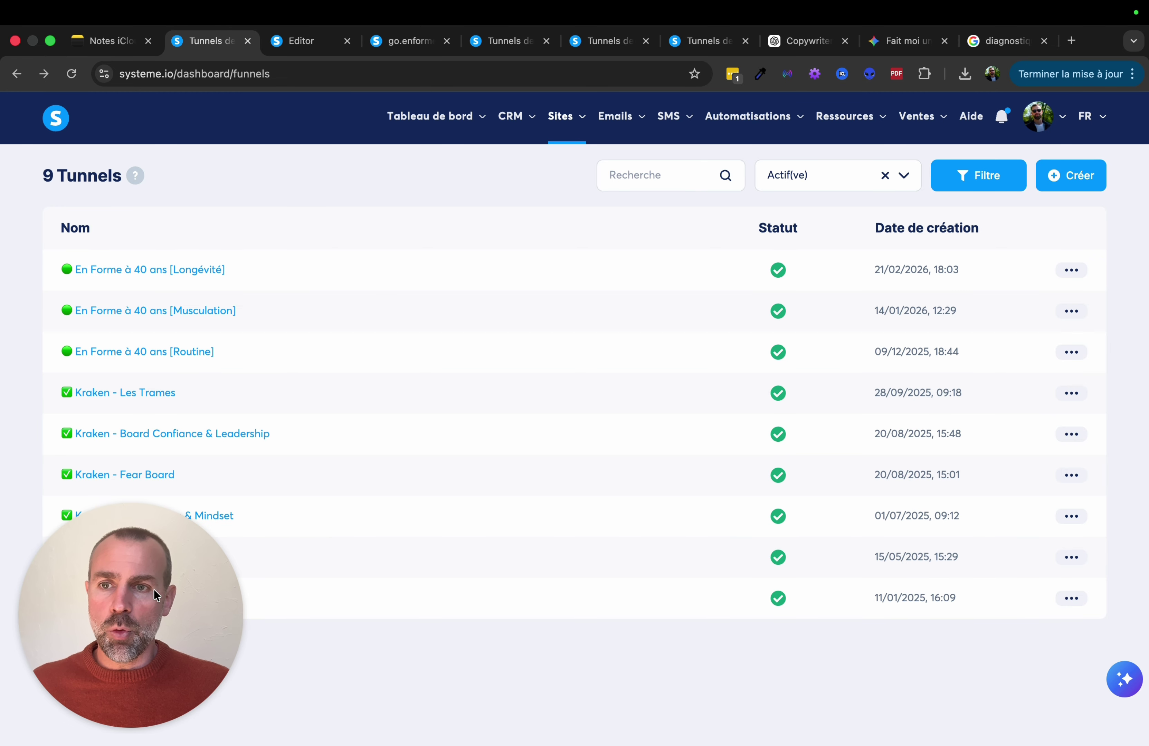
{"action": "left_click_drag", "start_coordinate": [141, 601], "coordinate": [921, 537]}
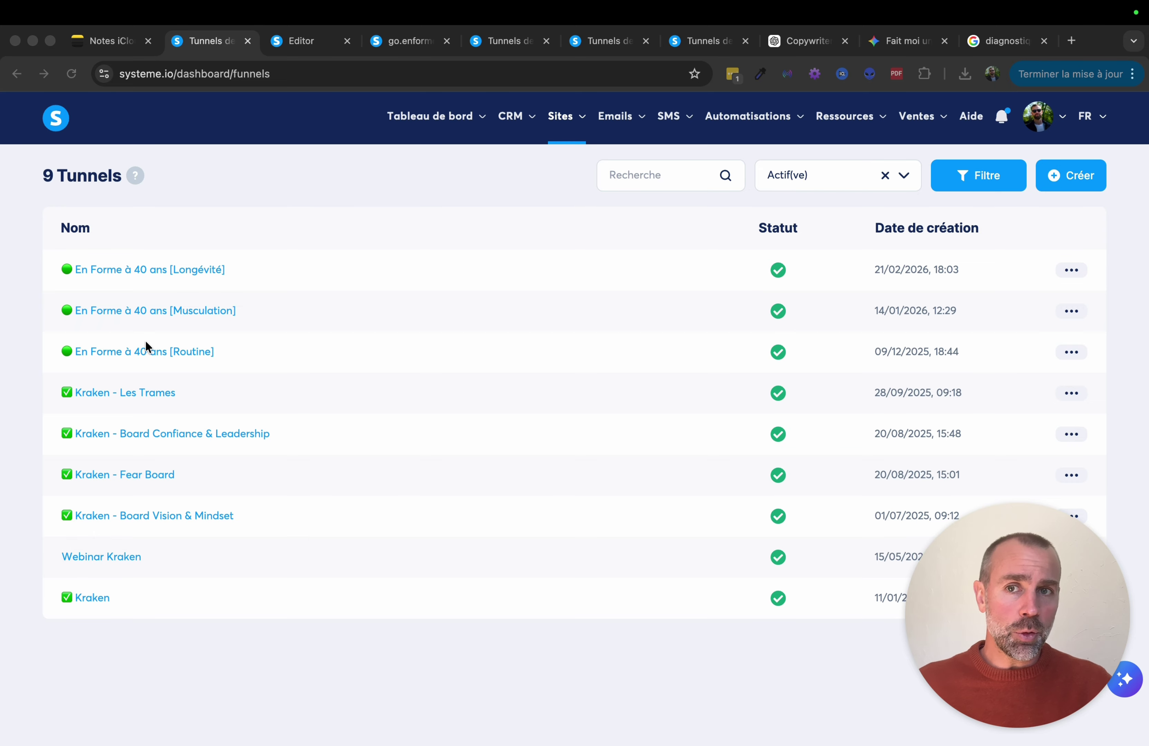
{"action": "left_click", "coordinate": [331, 159]}
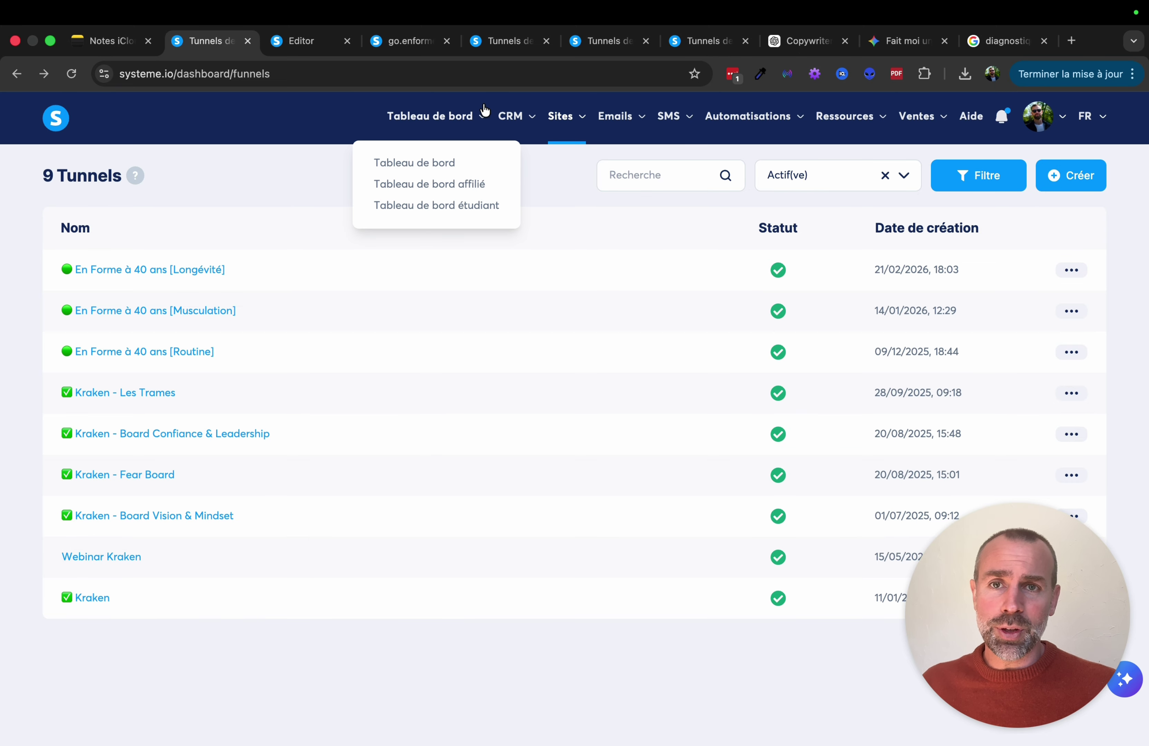
- Switch to the Webinar Kraken funnel's statistics and compare page views and opt-in conversion rates of the "Page Le Grand Reset" versions
{"action": "left_click", "coordinate": [496, 46]}
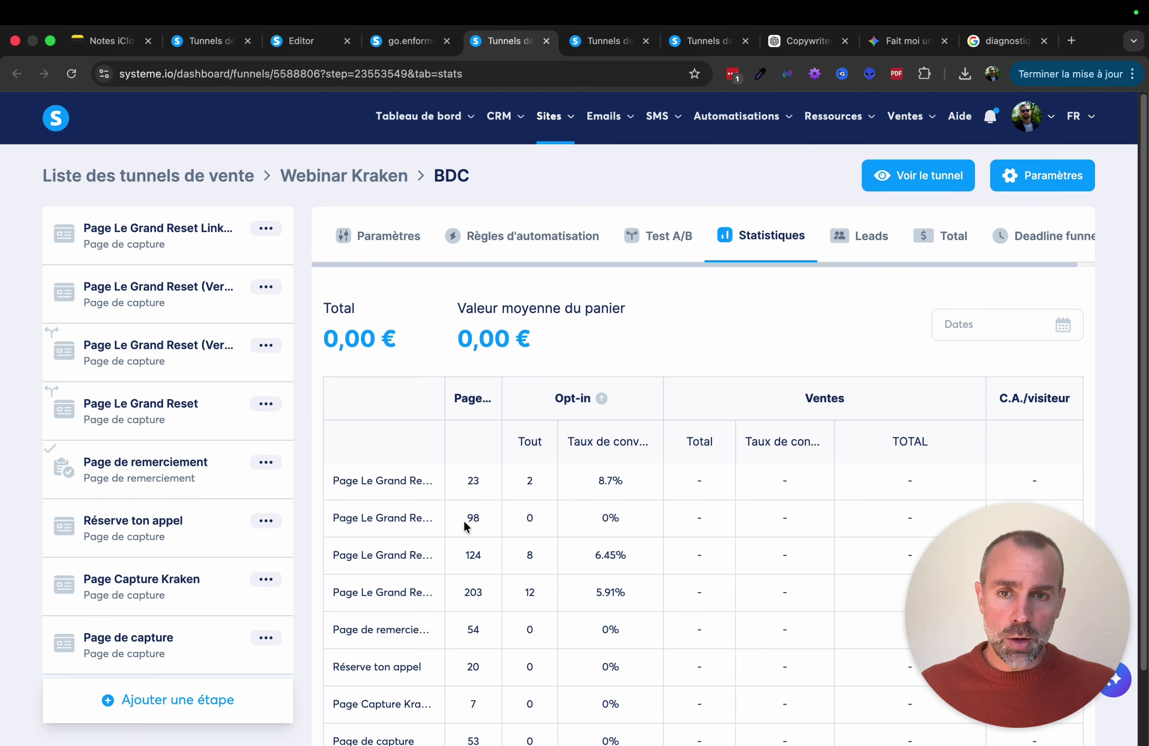
{"action": "left_click_drag", "start_coordinate": [466, 517], "coordinate": [486, 521]}
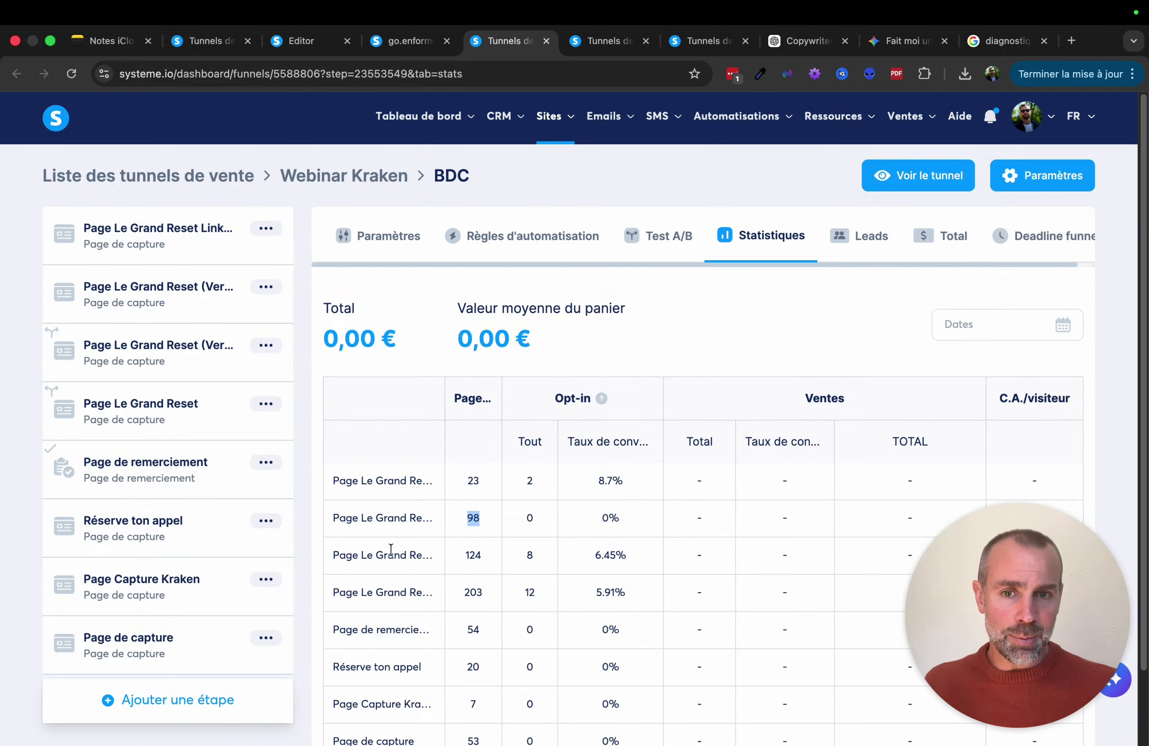
{"action": "left_click", "coordinate": [344, 594]}
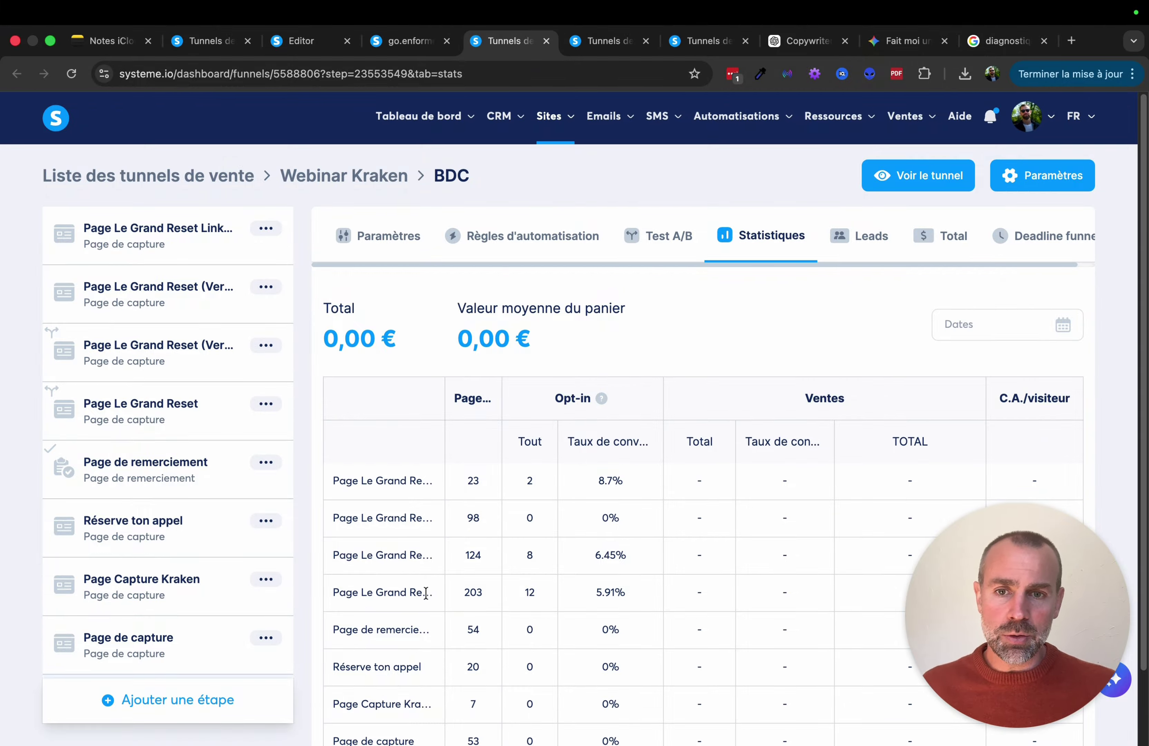
{"action": "left_click_drag", "start_coordinate": [463, 594], "coordinate": [483, 593]}
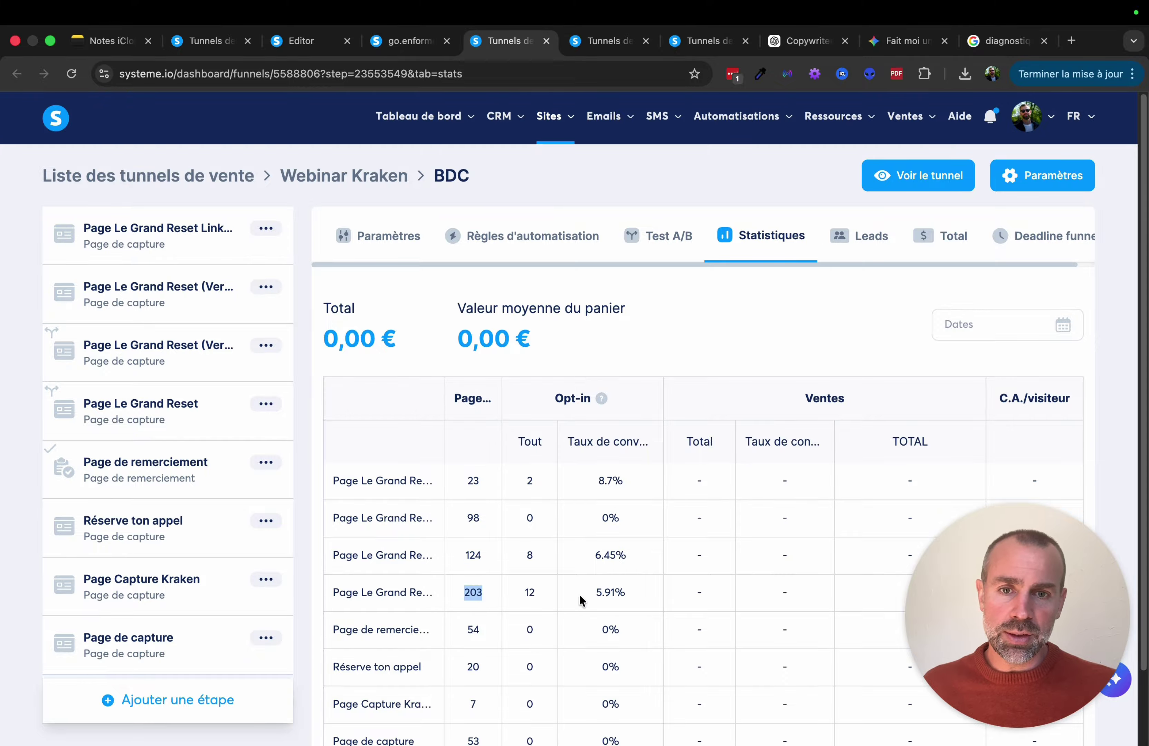
{"action": "left_click_drag", "start_coordinate": [595, 591], "coordinate": [659, 601]}
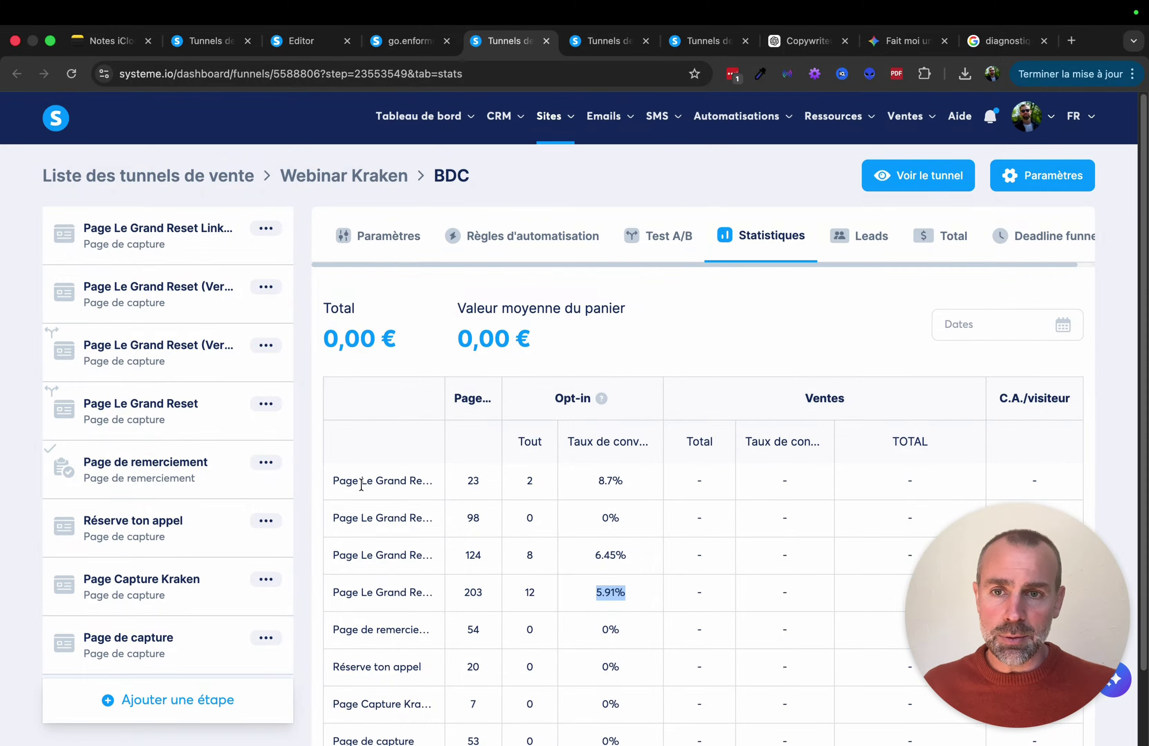
{"action": "left_click_drag", "start_coordinate": [339, 481], "coordinate": [395, 481]}
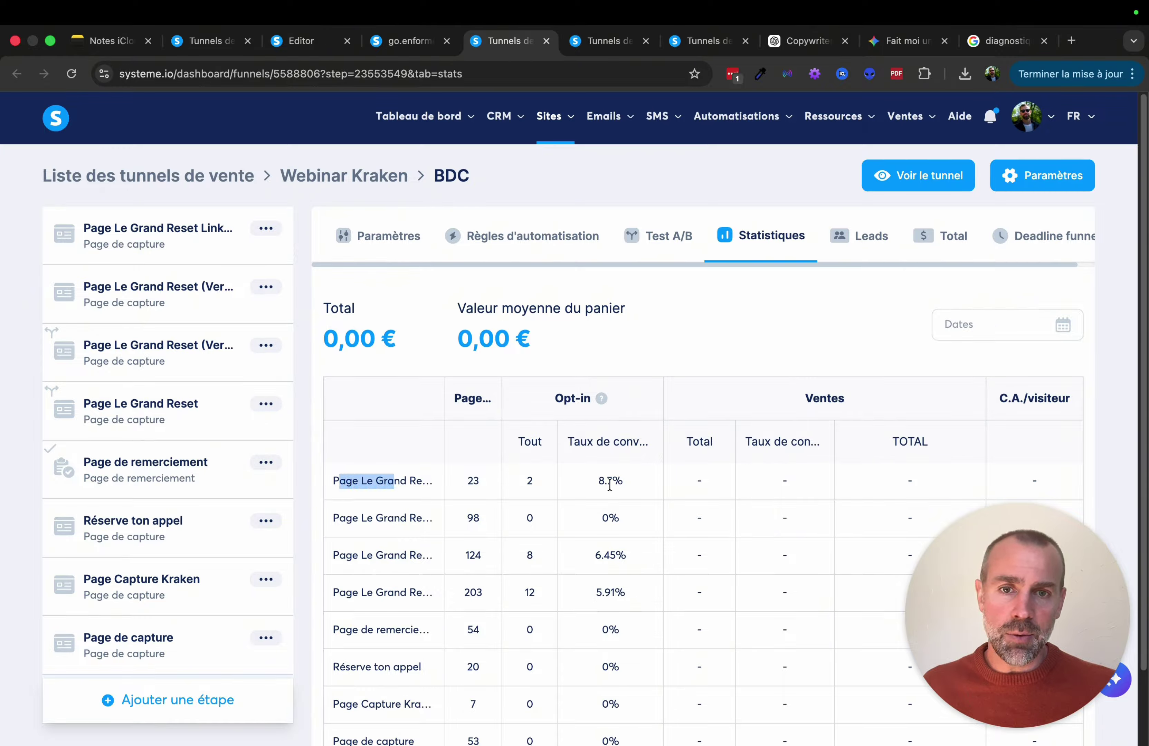
{"action": "left_click_drag", "start_coordinate": [597, 481], "coordinate": [628, 487]}
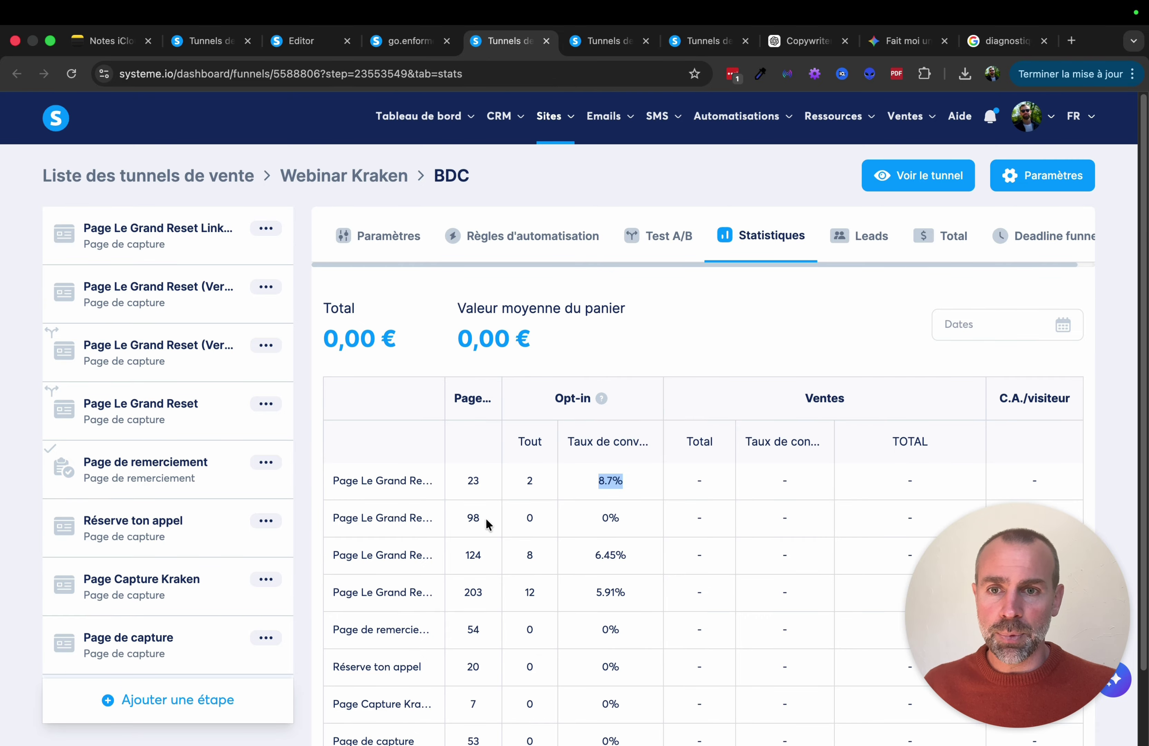
- Open the live "Page Le Grand Reset Linkedin" capture page and examine its headline, sign-up section, testimonials and workshop benefits
{"action": "left_click", "coordinate": [163, 252]}
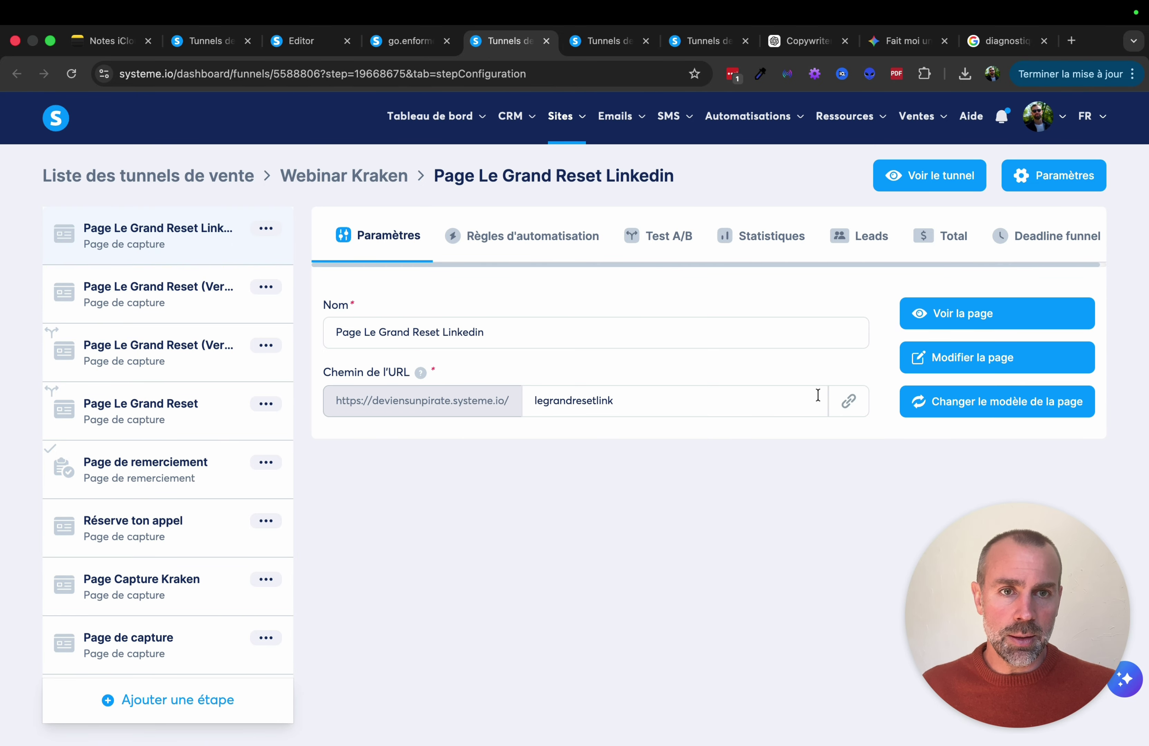
{"action": "left_click", "coordinate": [1007, 315]}
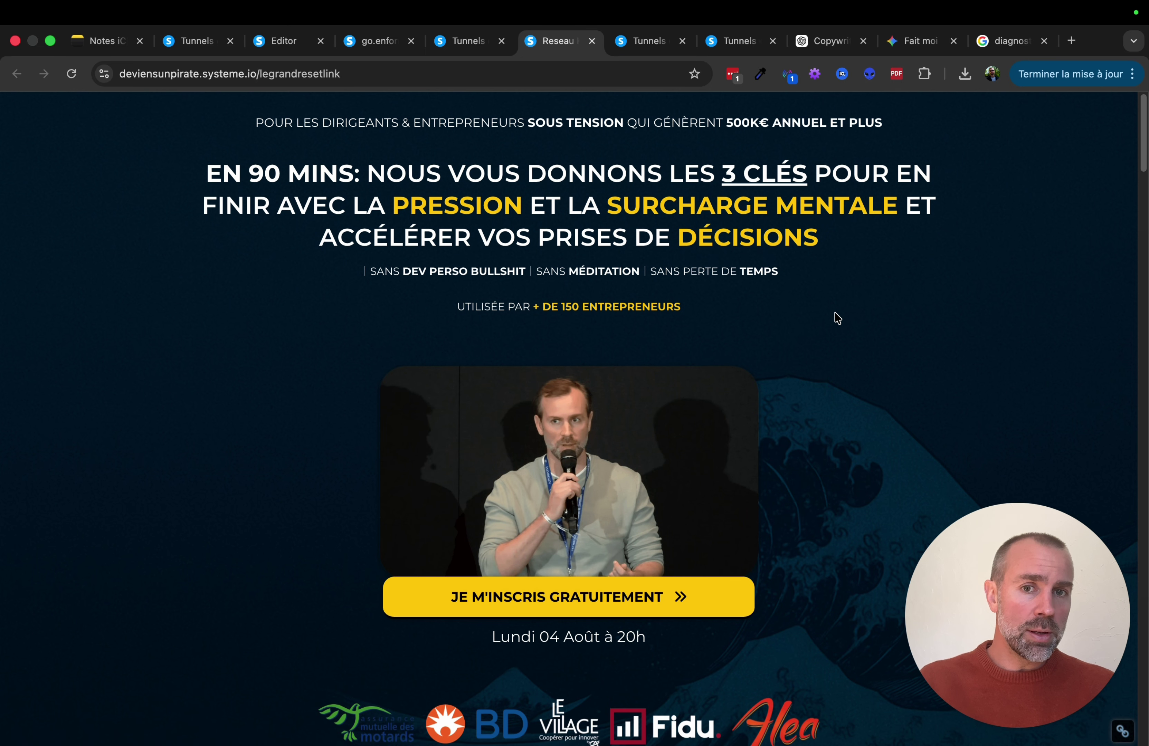
{"action": "scroll", "coordinate": [833, 335], "scroll_direction": "down", "scroll_amount": 5}
{"action": "scroll", "coordinate": [918, 382], "scroll_direction": "down", "scroll_amount": 6}
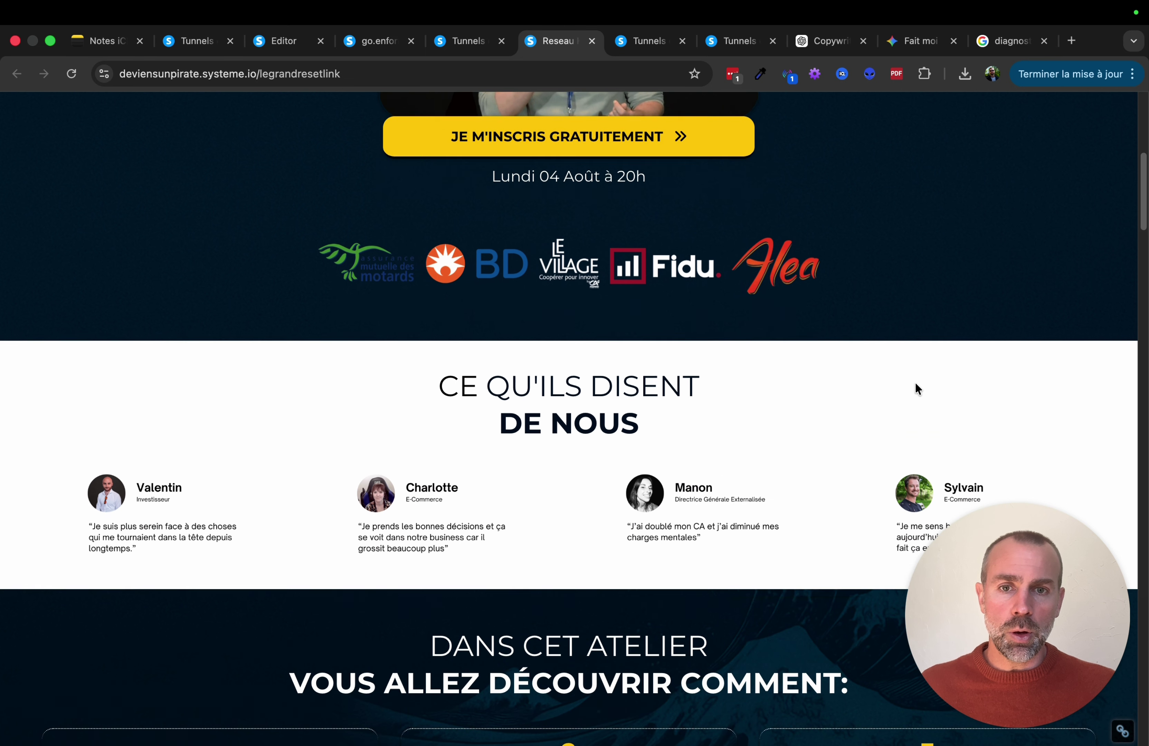
{"action": "scroll", "coordinate": [915, 388], "scroll_direction": "down", "scroll_amount": 3}
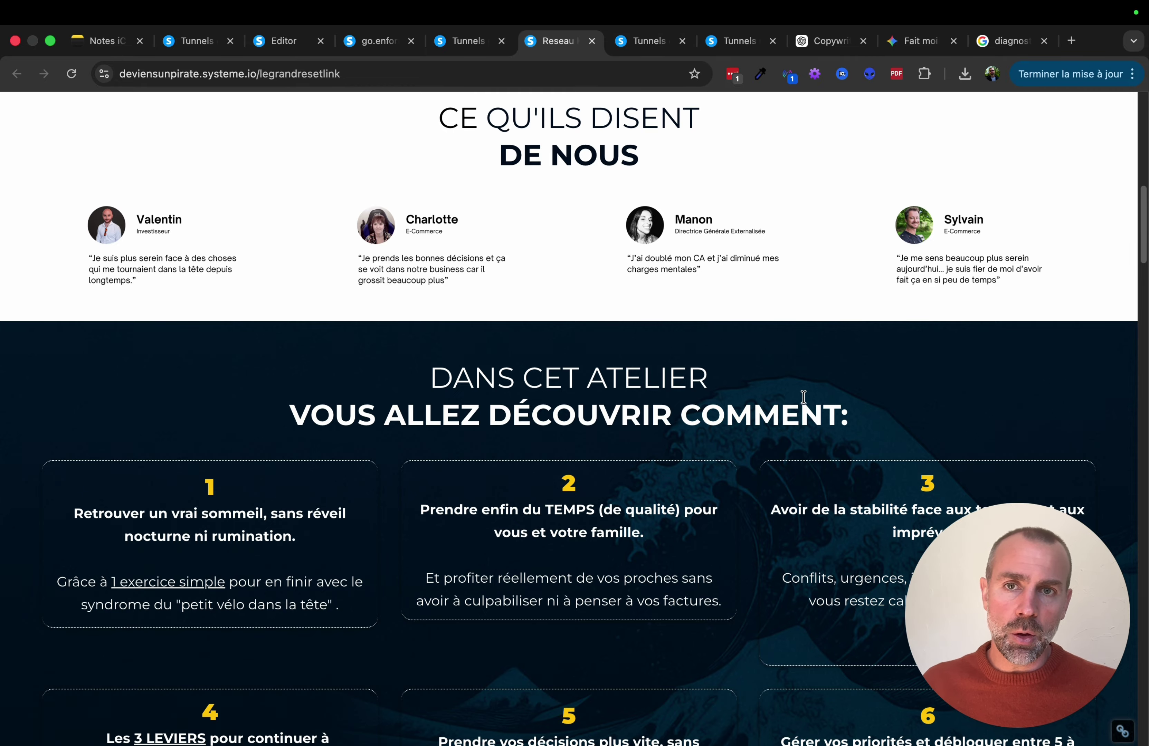
{"action": "scroll", "coordinate": [775, 399], "scroll_direction": "down", "scroll_amount": 3}
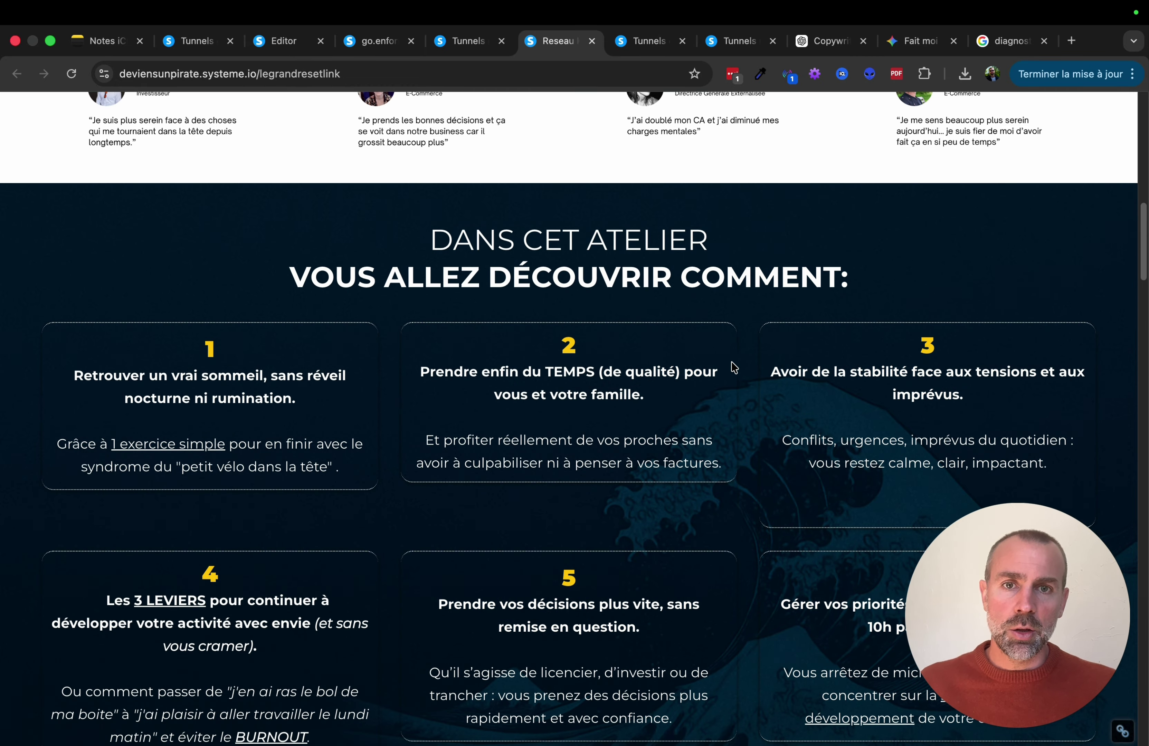
- Examine the rest of the "Page Le Grand Reset Linkedin" page, from the workshop benefits through the presenters, pain points and video testimonials to the footer
{"action": "scroll", "coordinate": [741, 397], "scroll_direction": "down", "scroll_amount": 10}
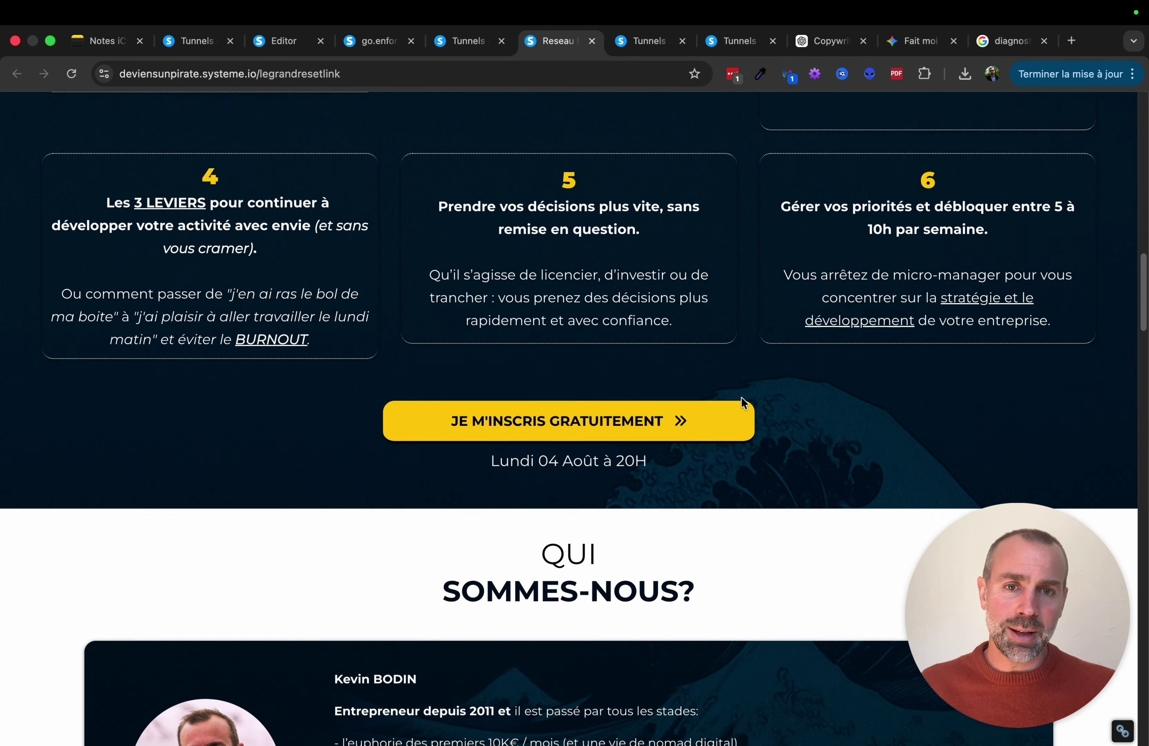
{"action": "scroll", "coordinate": [741, 397], "scroll_direction": "down", "scroll_amount": 11}
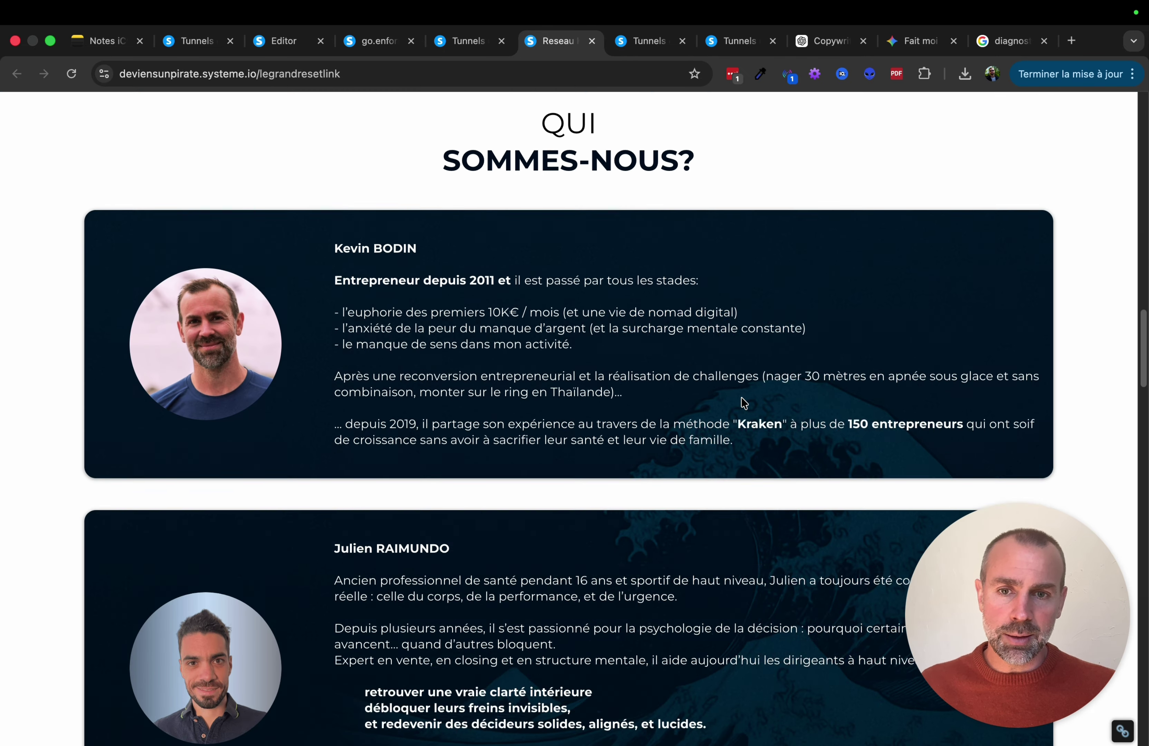
{"action": "scroll", "coordinate": [741, 397], "scroll_direction": "down", "scroll_amount": 20}
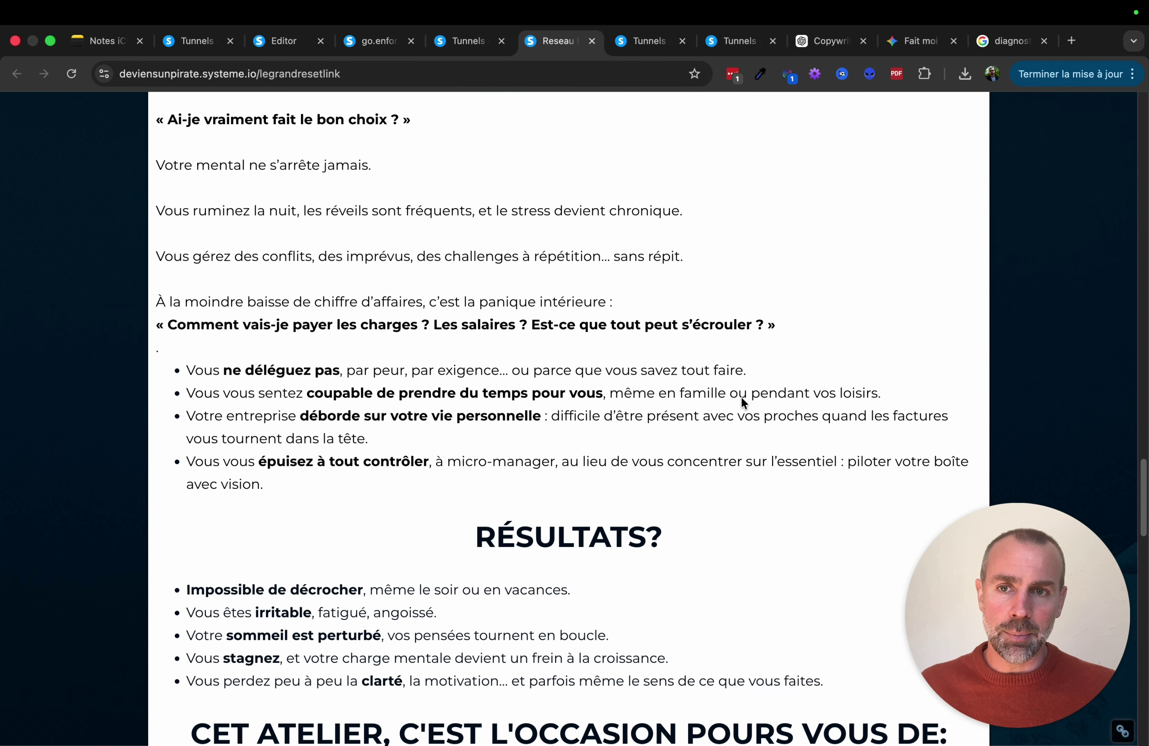
{"action": "scroll", "coordinate": [741, 396], "scroll_direction": "down", "scroll_amount": 16}
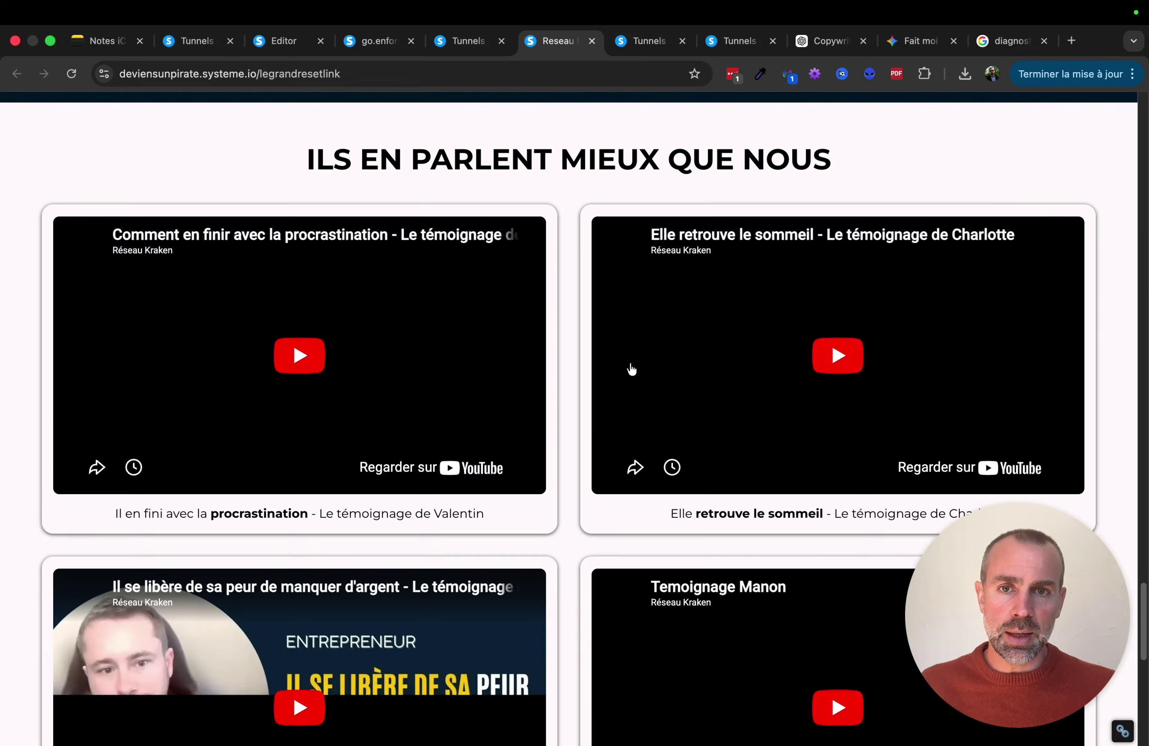
{"action": "scroll", "coordinate": [586, 373], "scroll_direction": "down", "scroll_amount": 14}
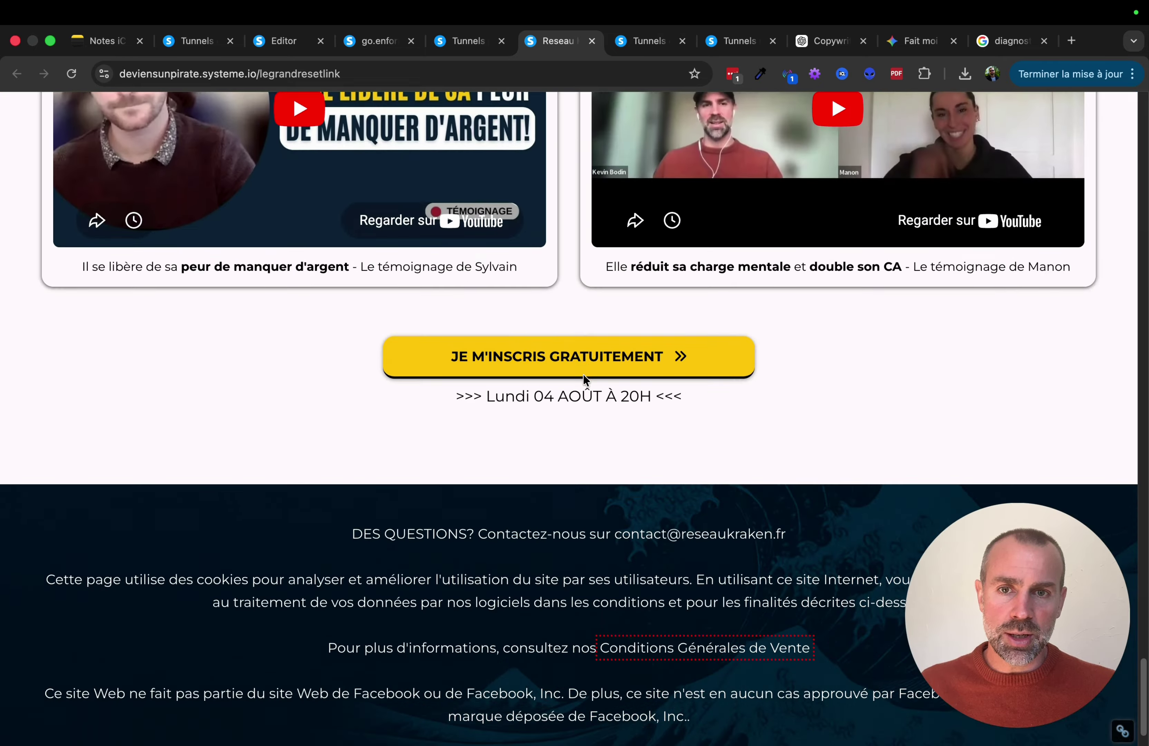
{"action": "scroll", "coordinate": [584, 377], "scroll_direction": "up", "scroll_amount": 20}
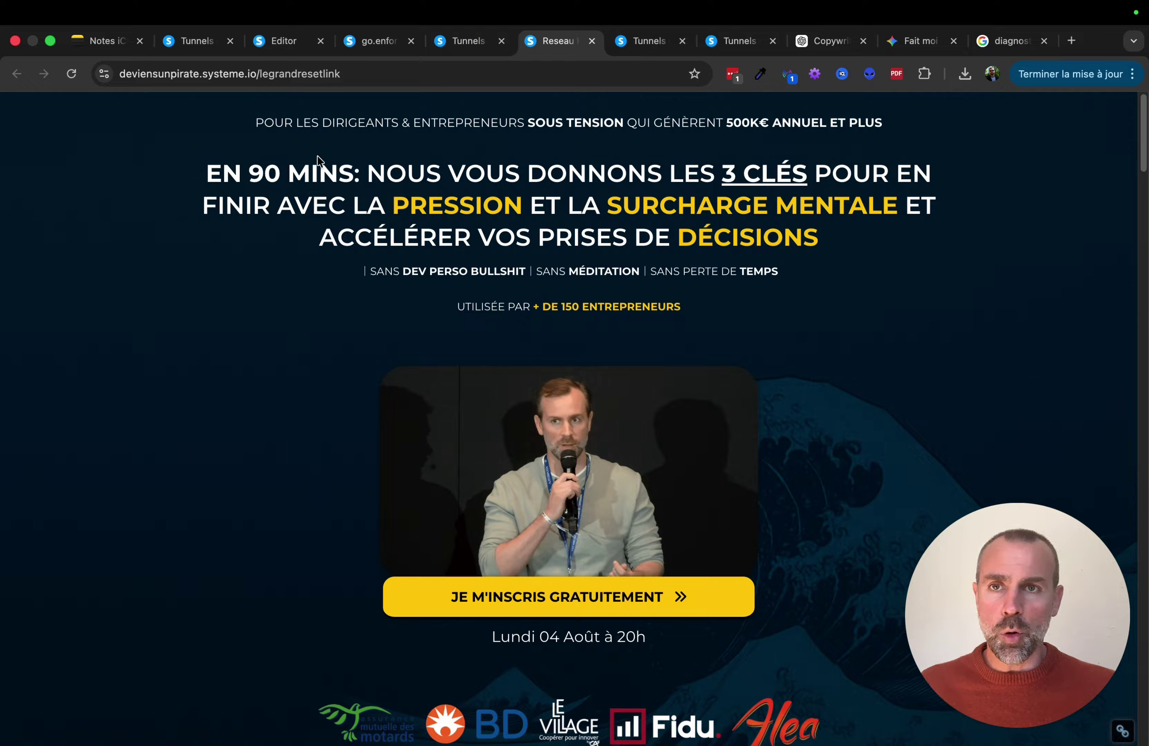
- Switch to the Kraken funnel's statistics and compare opt-in conversion rates of the Formulaire Livre Site, Youtube and Linkedin forms
{"action": "left_click", "coordinate": [649, 42]}
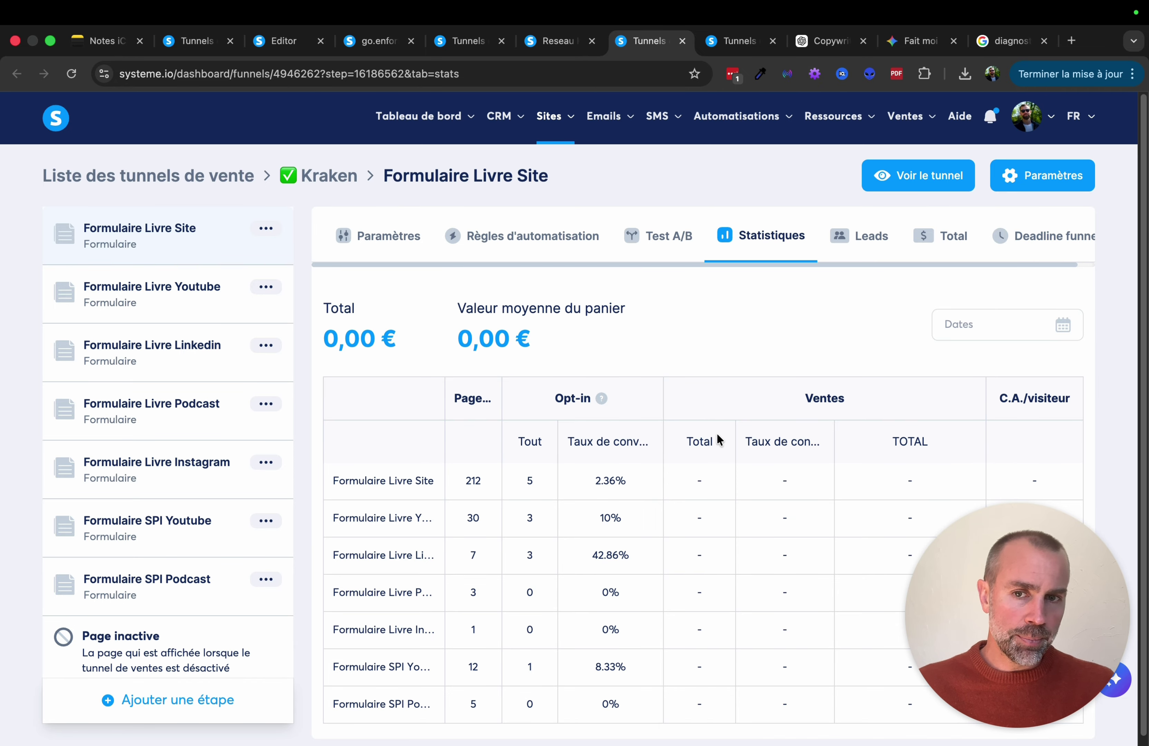
{"action": "scroll", "coordinate": [712, 436], "scroll_direction": "down", "scroll_amount": 1}
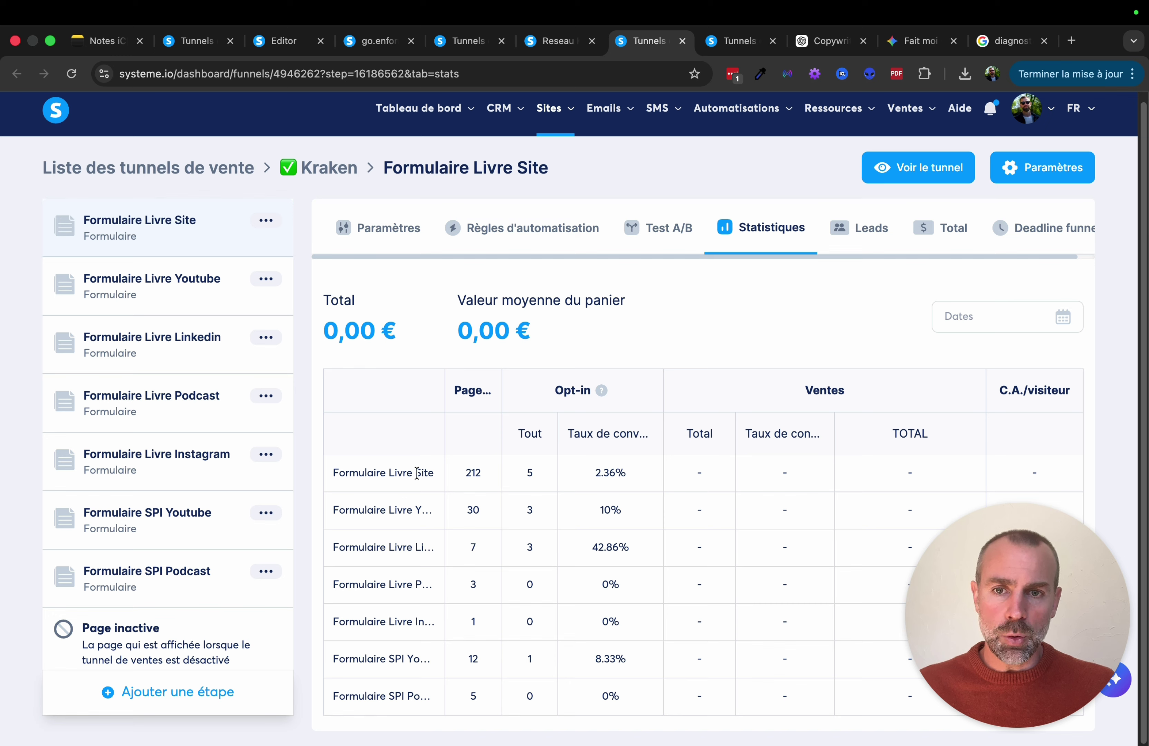
{"action": "left_click_drag", "start_coordinate": [416, 473], "coordinate": [433, 475]}
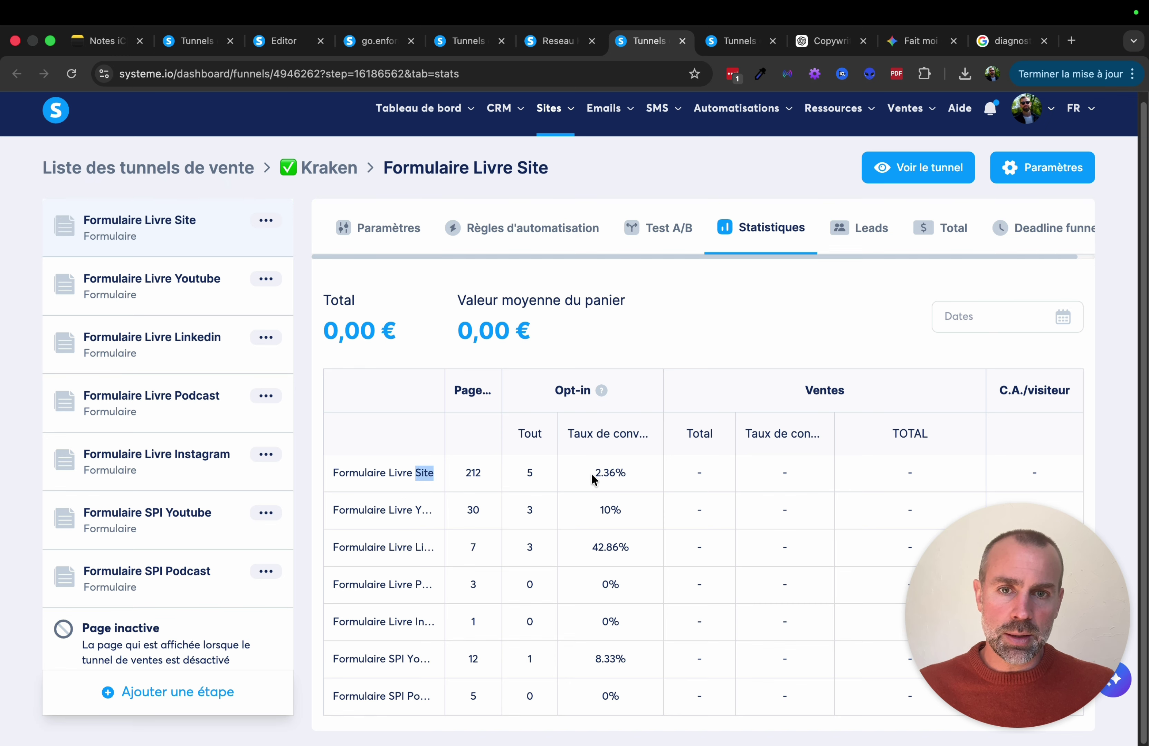
{"action": "left_click_drag", "start_coordinate": [591, 475], "coordinate": [619, 474]}
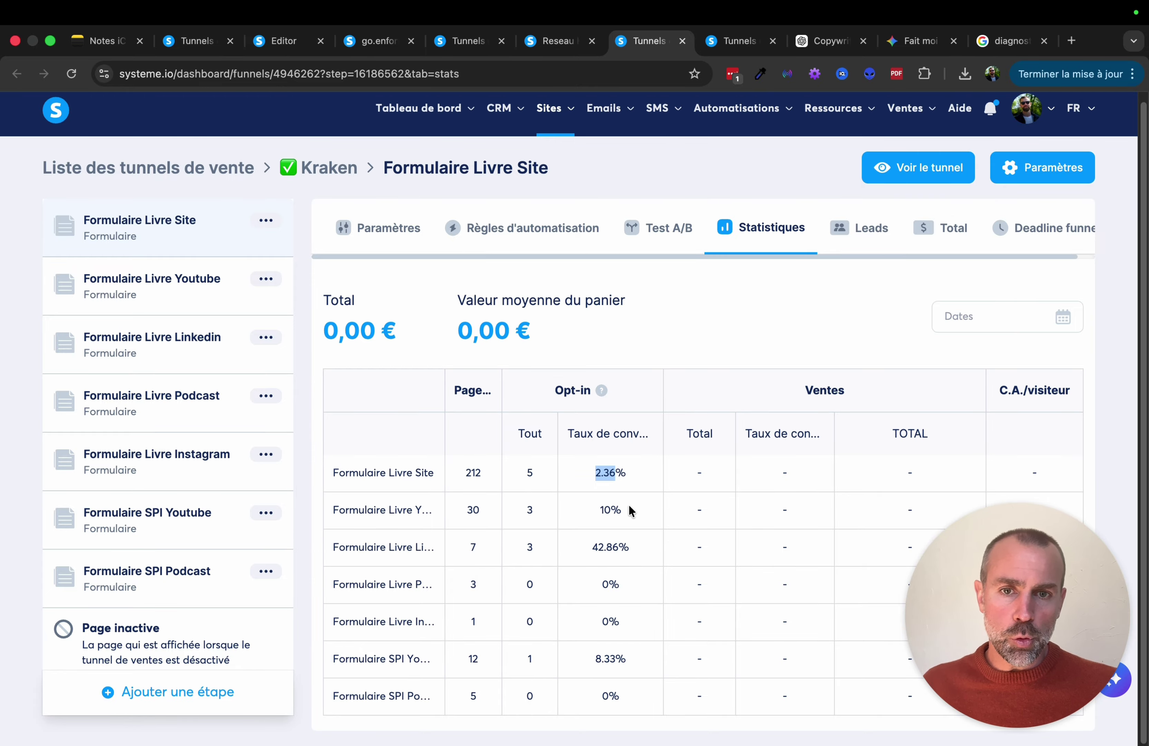
{"action": "left_click_drag", "start_coordinate": [600, 510], "coordinate": [636, 513]}
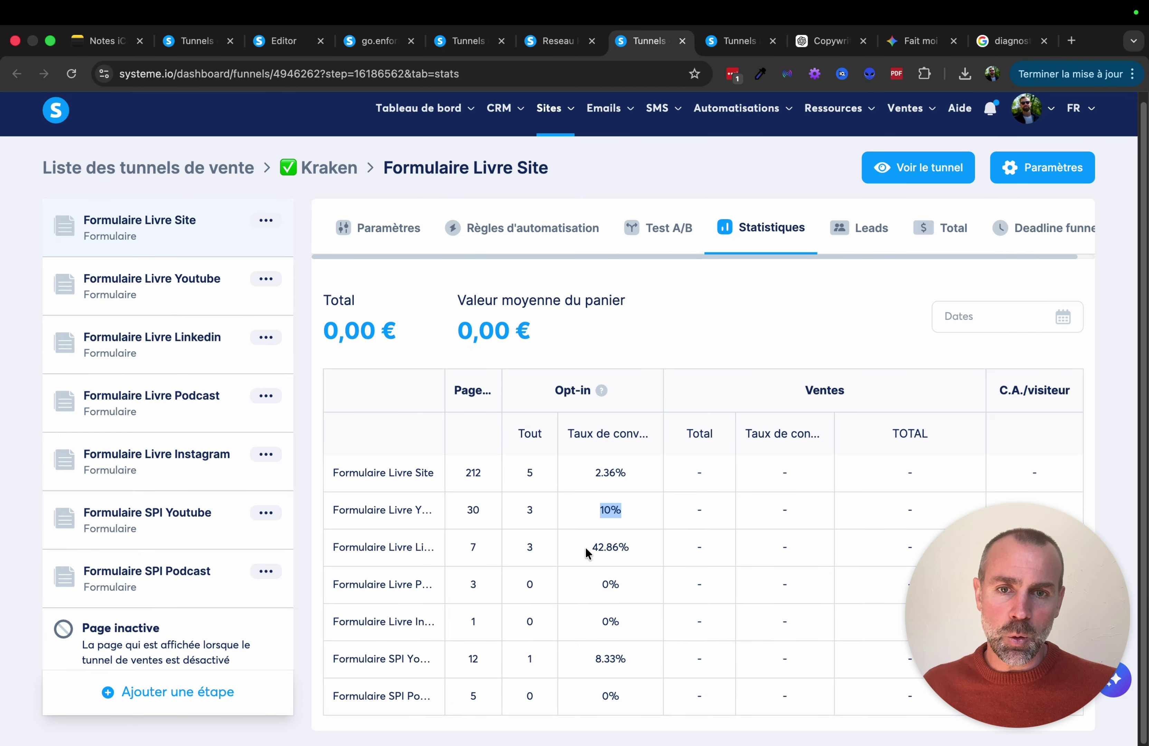
{"action": "left_click_drag", "start_coordinate": [589, 547], "coordinate": [621, 549]}
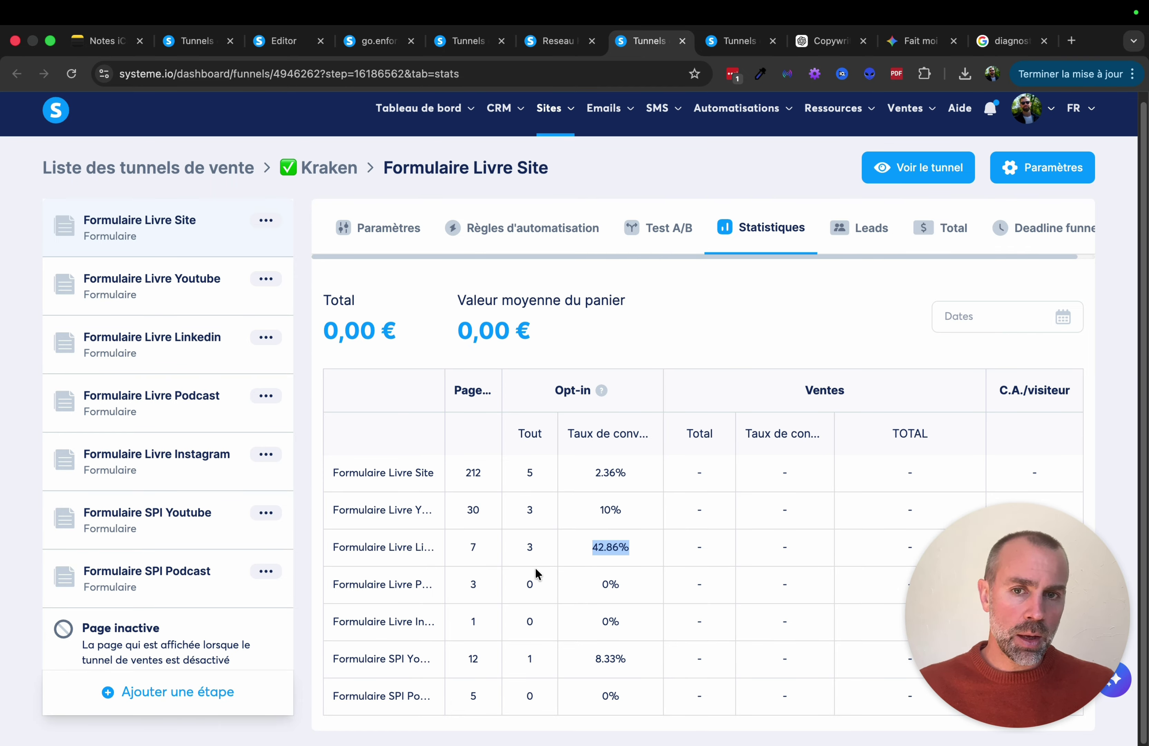
- Examine the Formulaire Livre Linkedin row's page views, opt-ins and conversion rate
{"action": "left_click", "coordinate": [471, 549]}
{"action": "left_click_drag", "start_coordinate": [471, 549], "coordinate": [478, 552]}
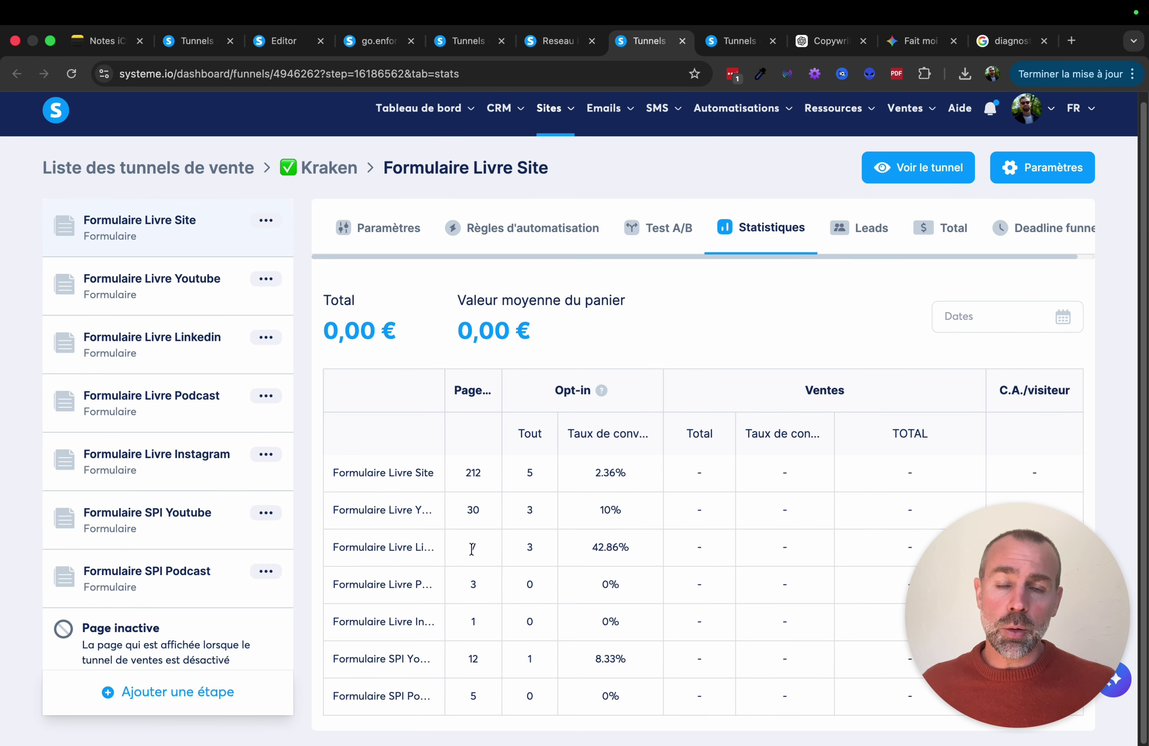
{"action": "left_click", "coordinate": [515, 560]}
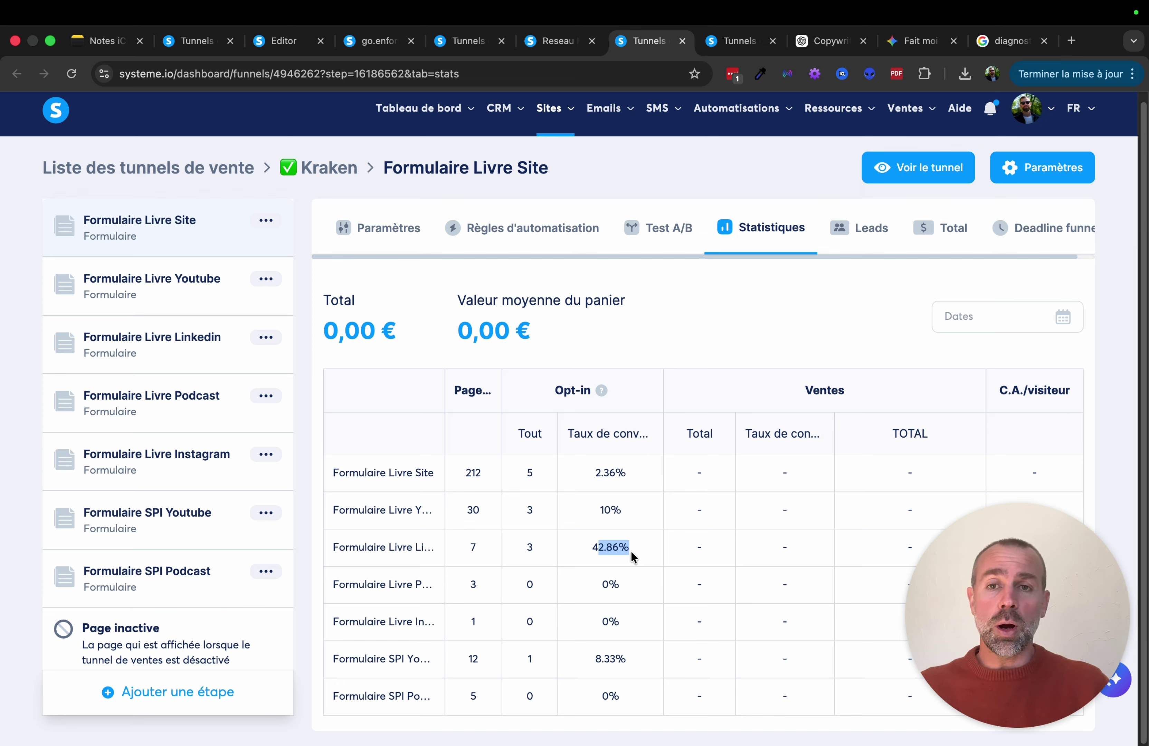
{"action": "left_click", "coordinate": [587, 547]}
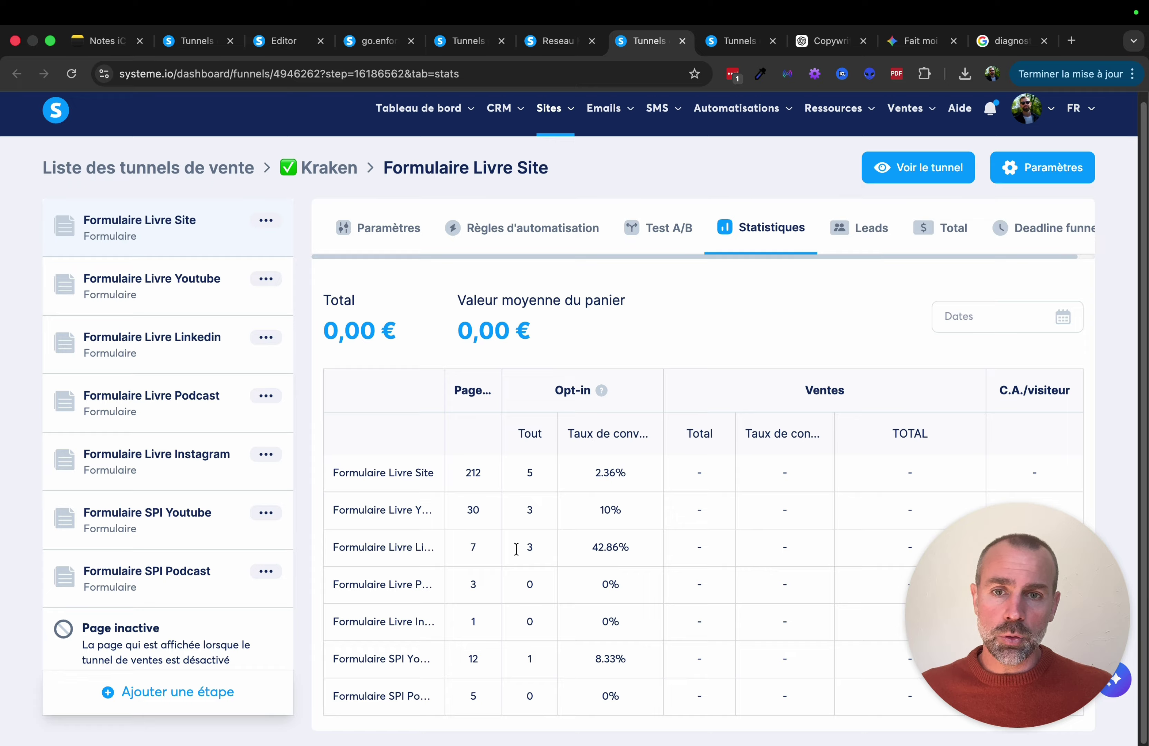
{"action": "left_click_drag", "start_coordinate": [376, 548], "coordinate": [422, 552]}
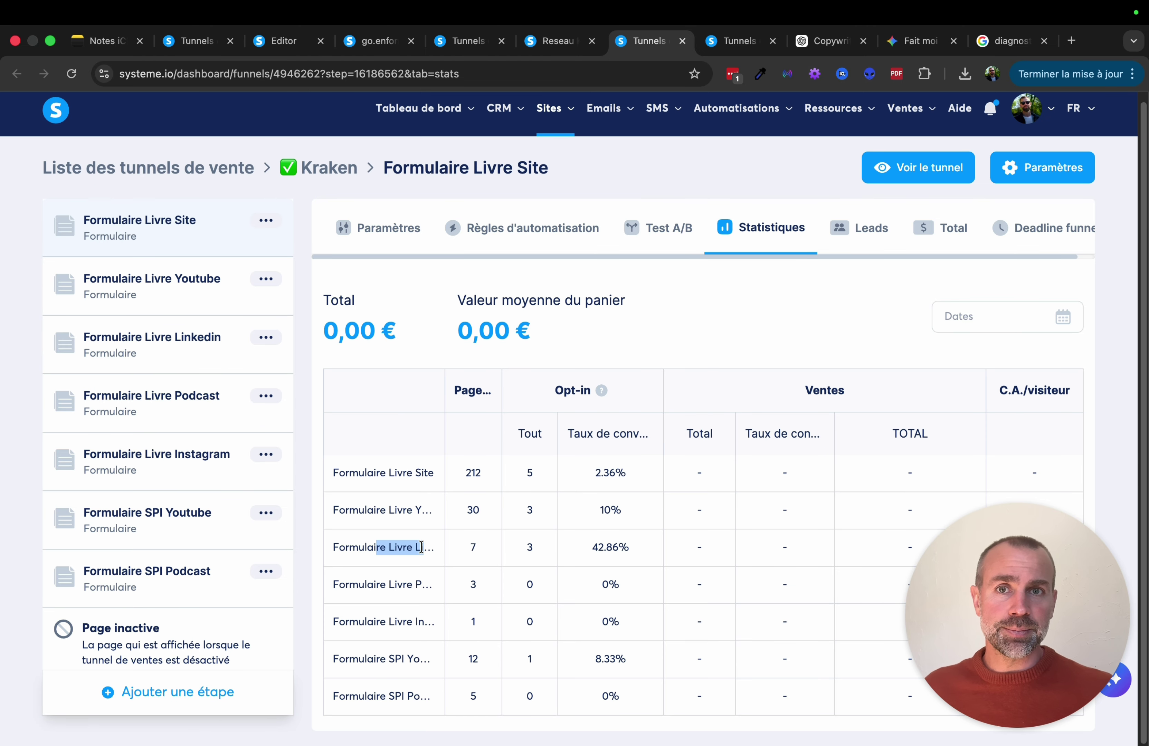
- Switch to the "En Forme à 40 ans [Musculation]" funnel's statistics and check the opt-in conversion rate of Form Musculation YT
{"action": "left_click", "coordinate": [718, 43]}
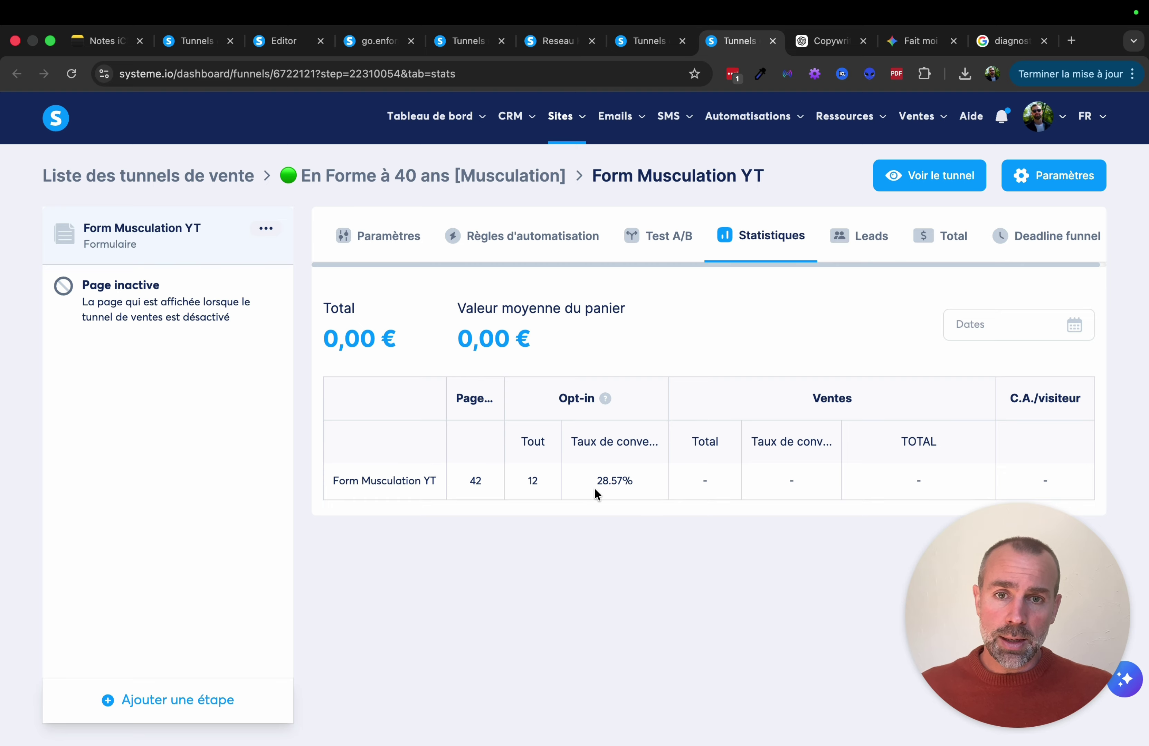
{"action": "left_click_drag", "start_coordinate": [624, 481], "coordinate": [647, 486]}
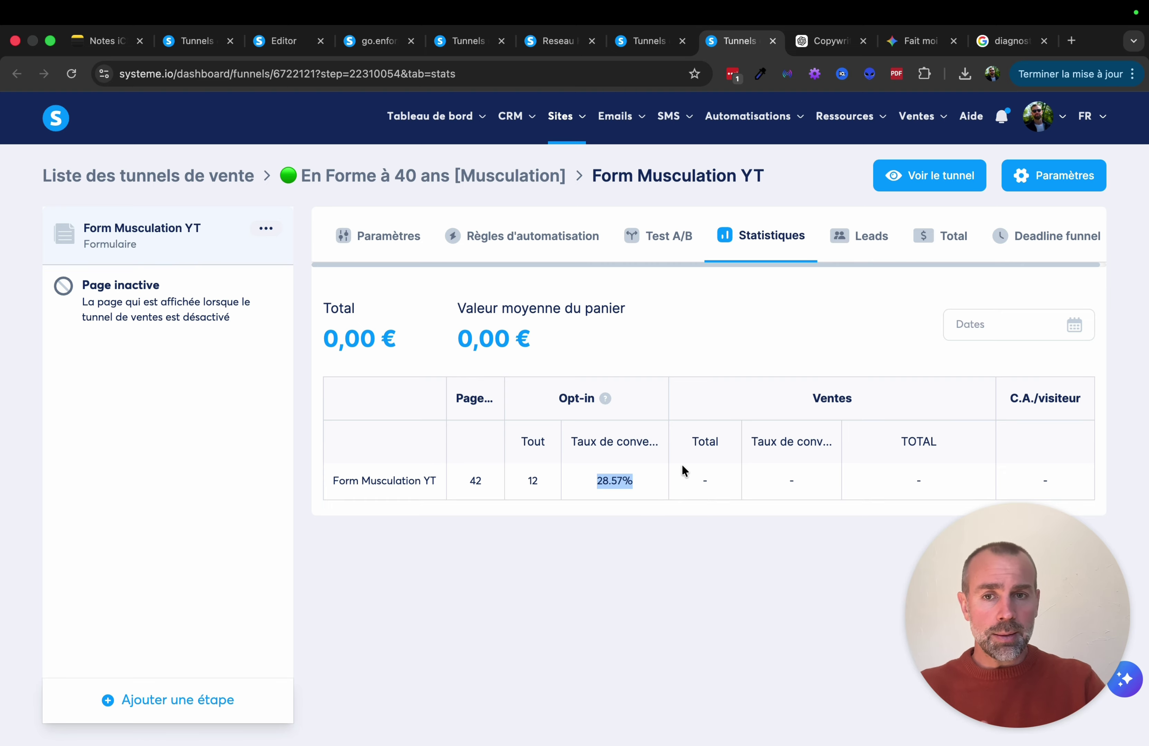
{"action": "left_click", "coordinate": [423, 481]}
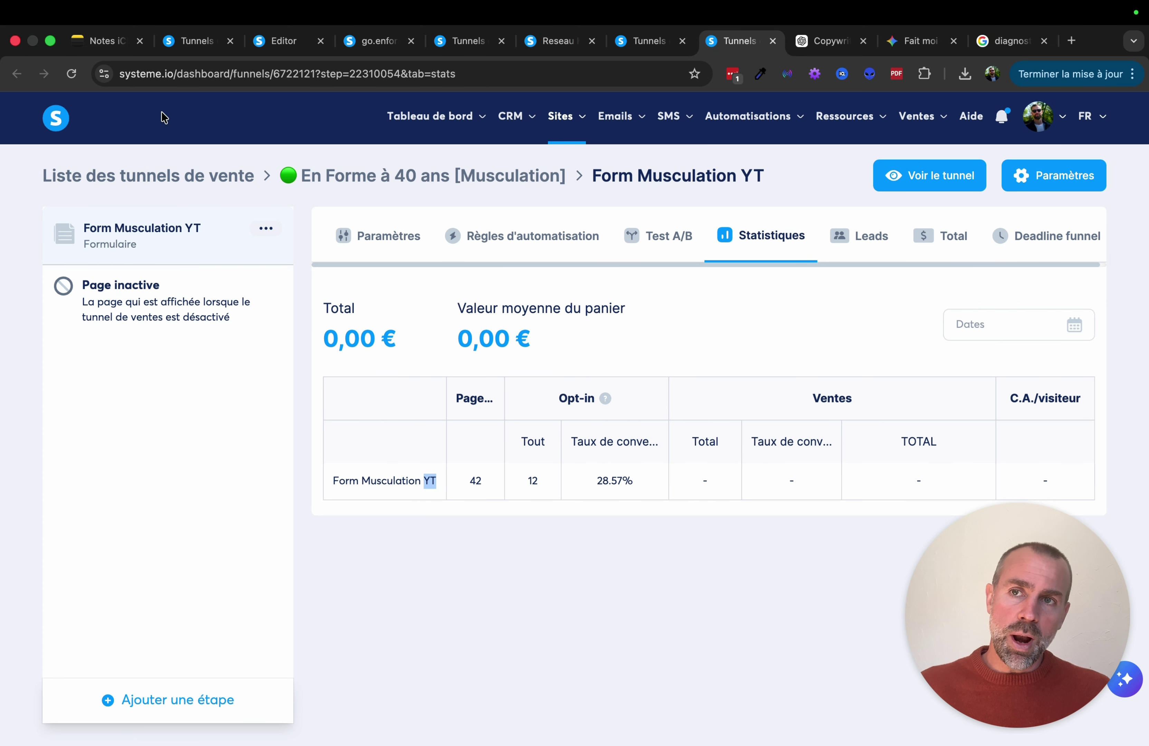
- Review the outline note's "Créer une page ensemble" line and return to the systeme.io funnel list
{"action": "left_click", "coordinate": [96, 48]}
{"action": "left_click_drag", "start_coordinate": [489, 509], "coordinate": [642, 520]}
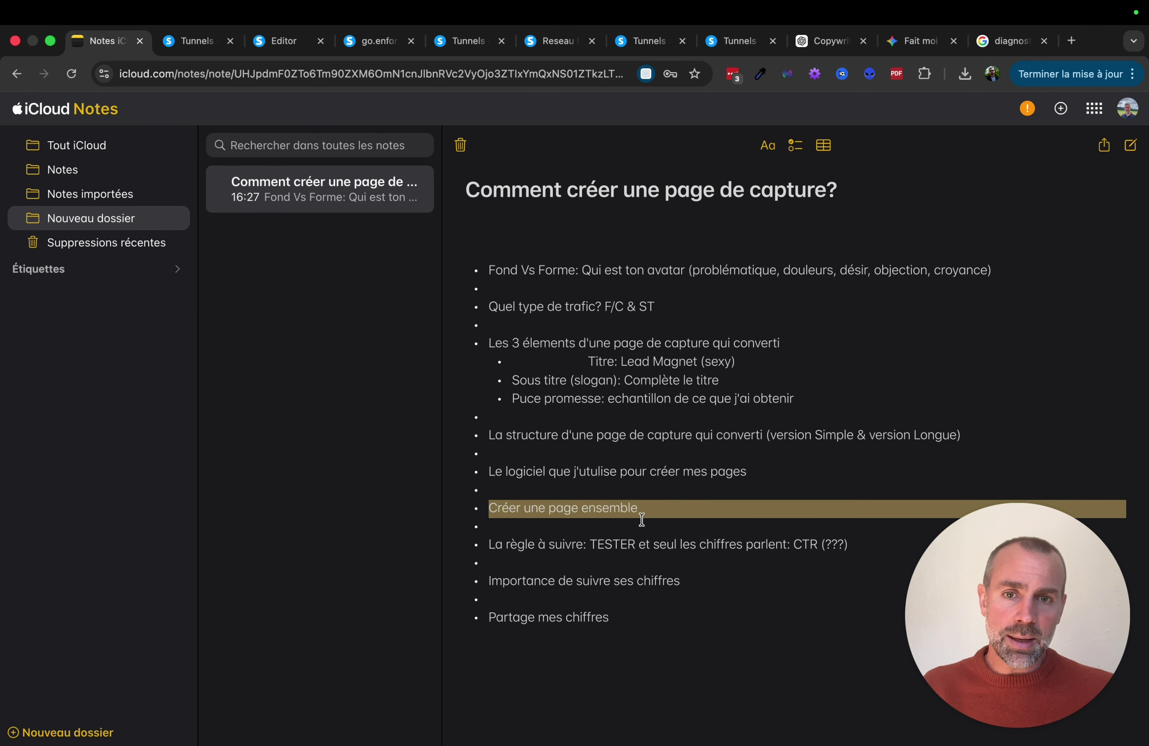
{"action": "left_click", "coordinate": [189, 41]}
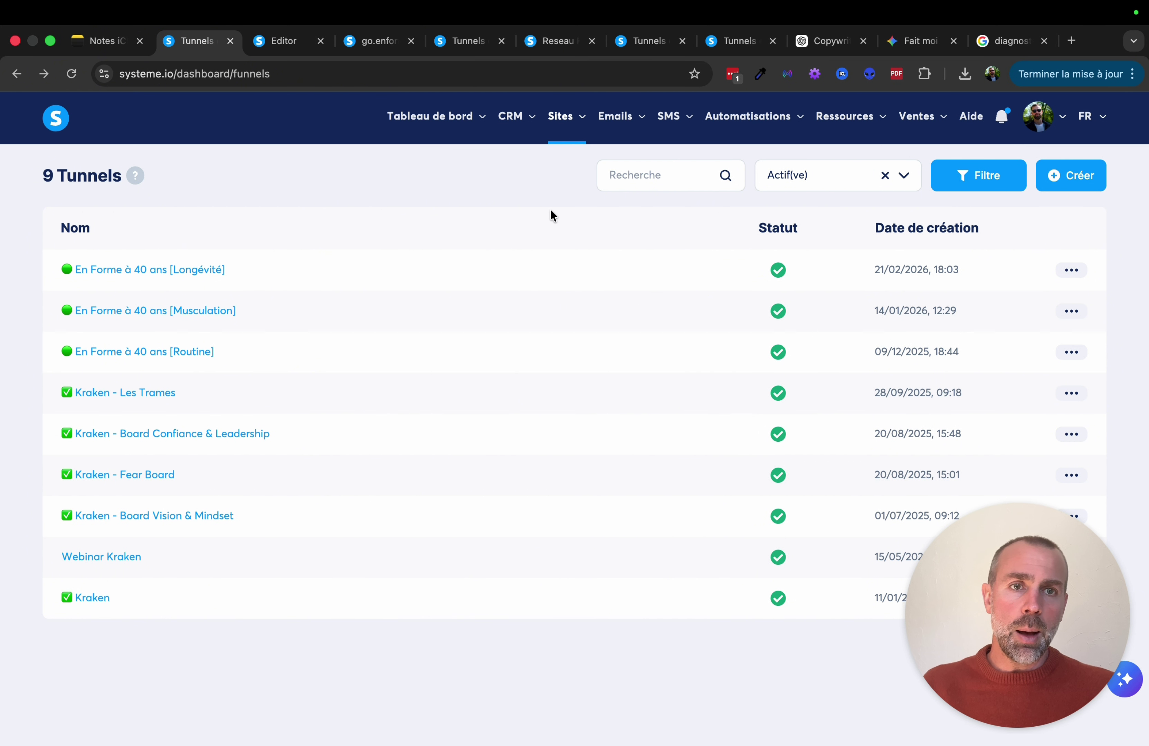
- Create a funnel named Test with the objective "Créer une audience" on the domain formation.reseaukraken.fr
{"action": "left_click", "coordinate": [1082, 181]}
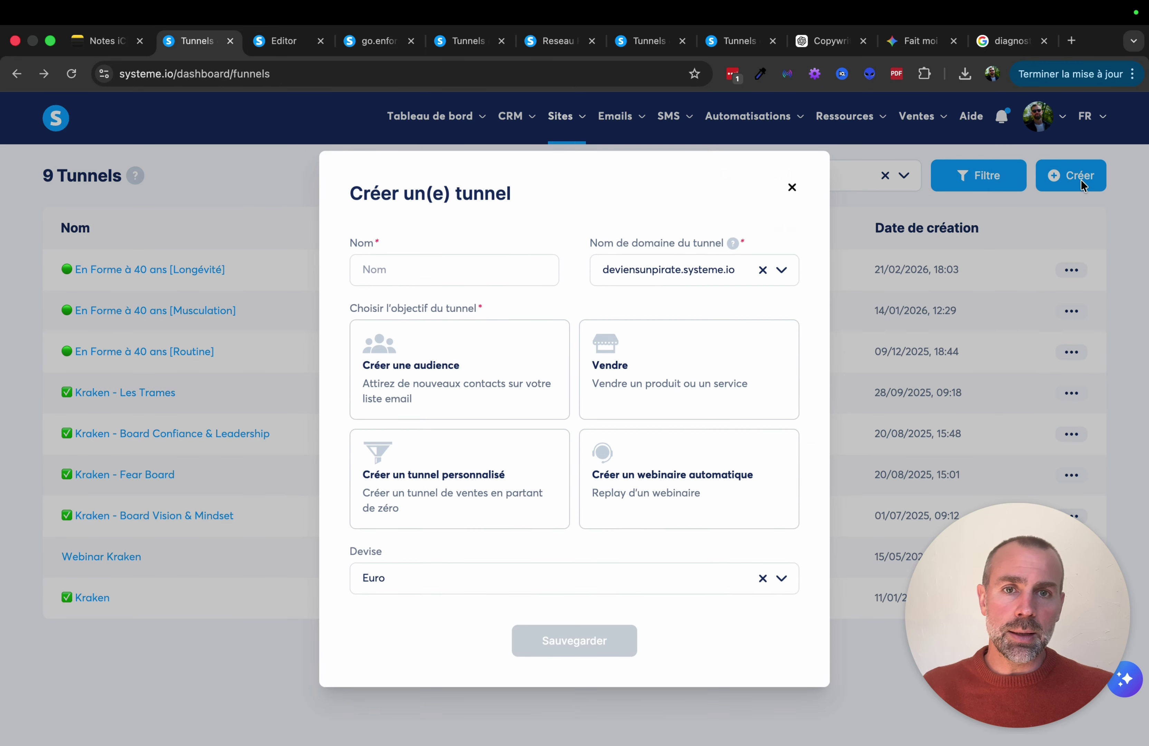
{"action": "left_click", "coordinate": [419, 273]}
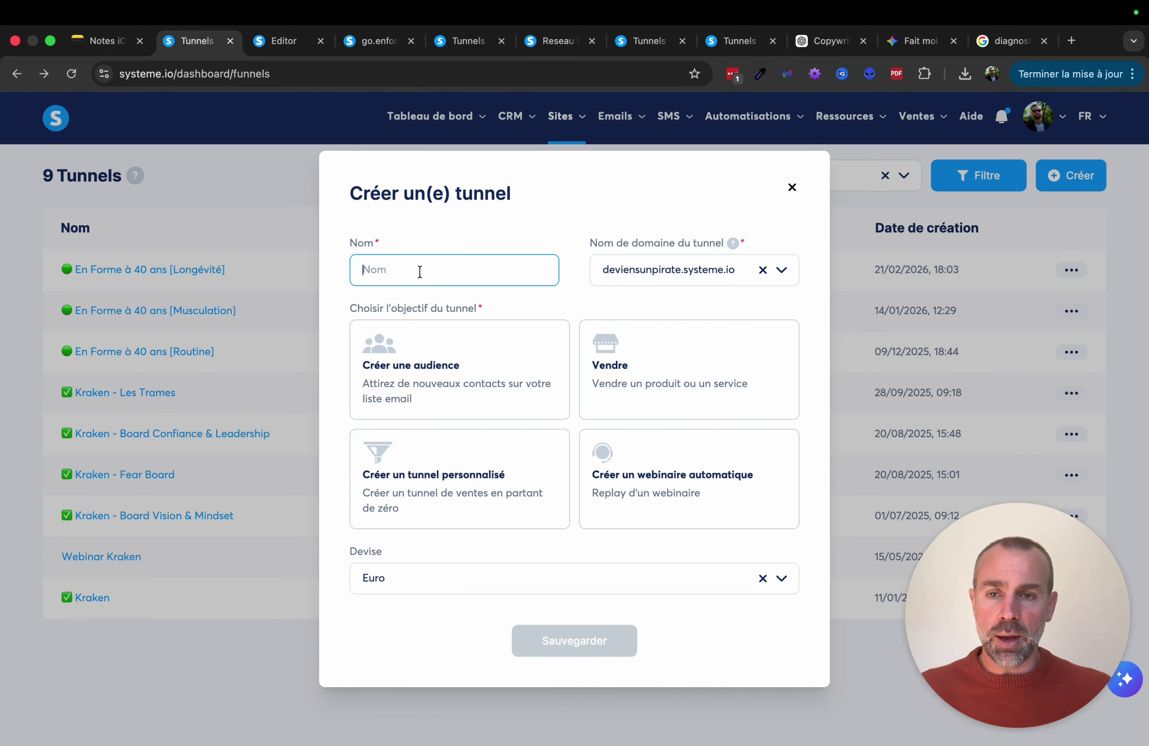
{"action": "type", "text": "Test"}
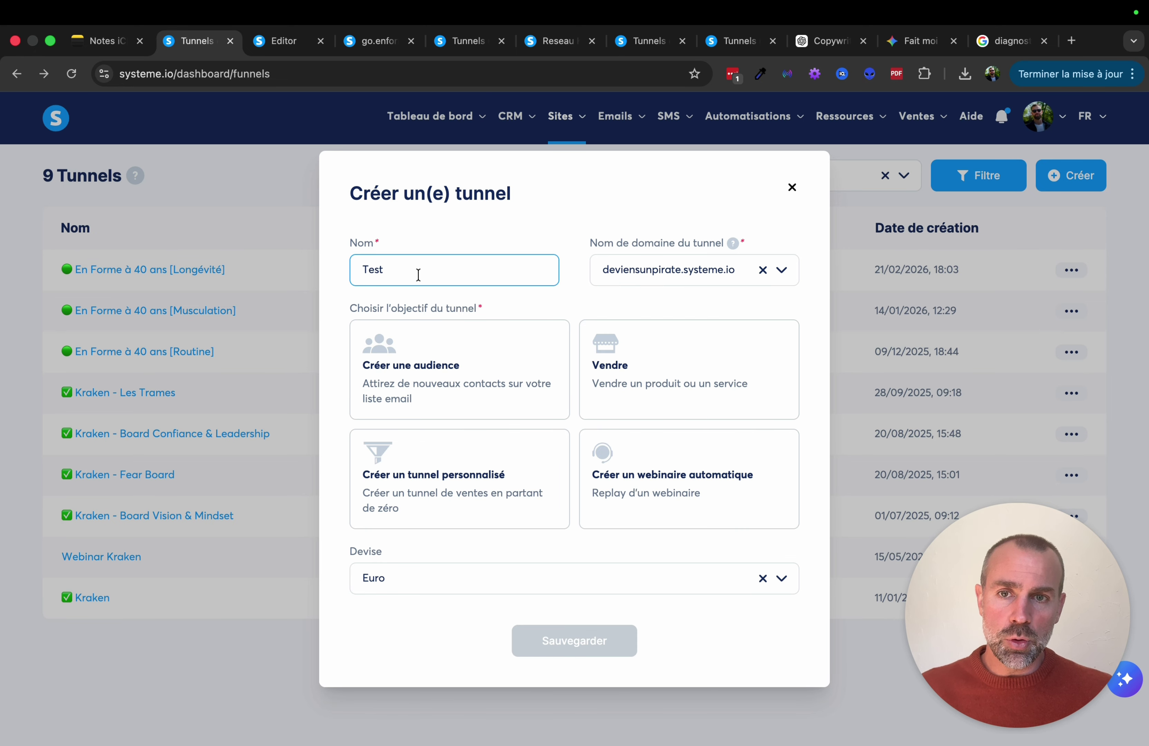
{"action": "left_click", "coordinate": [423, 385]}
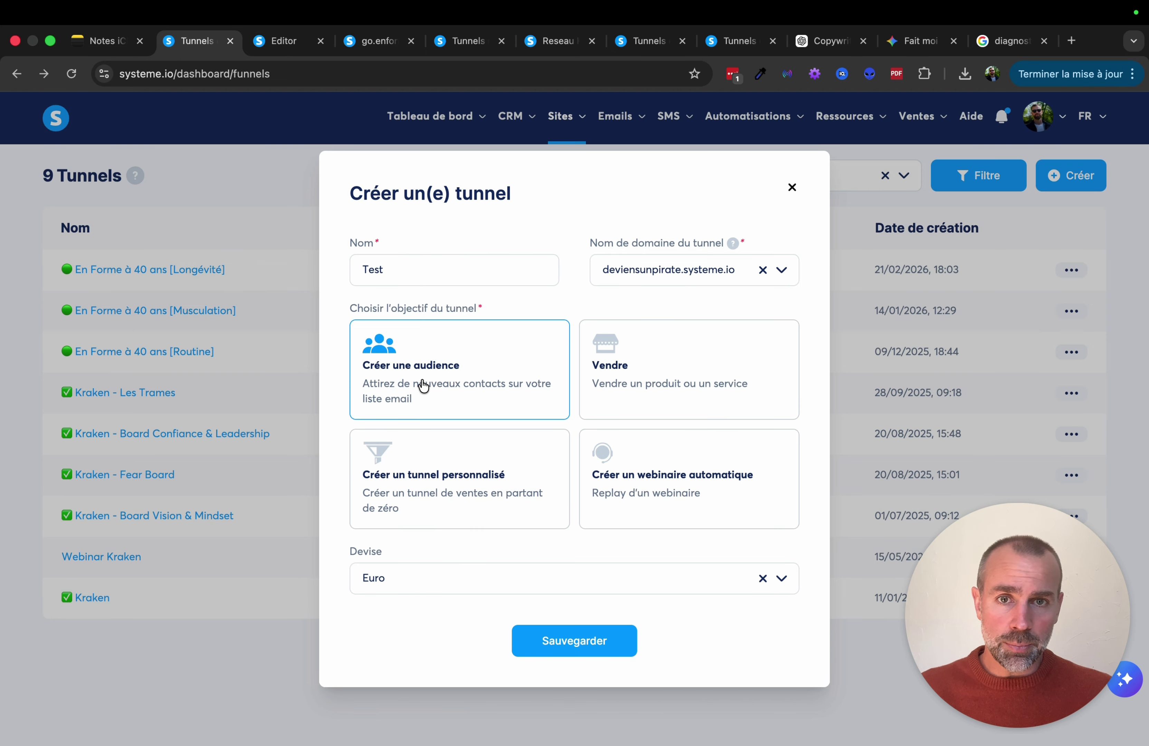
{"action": "left_click", "coordinate": [783, 271]}
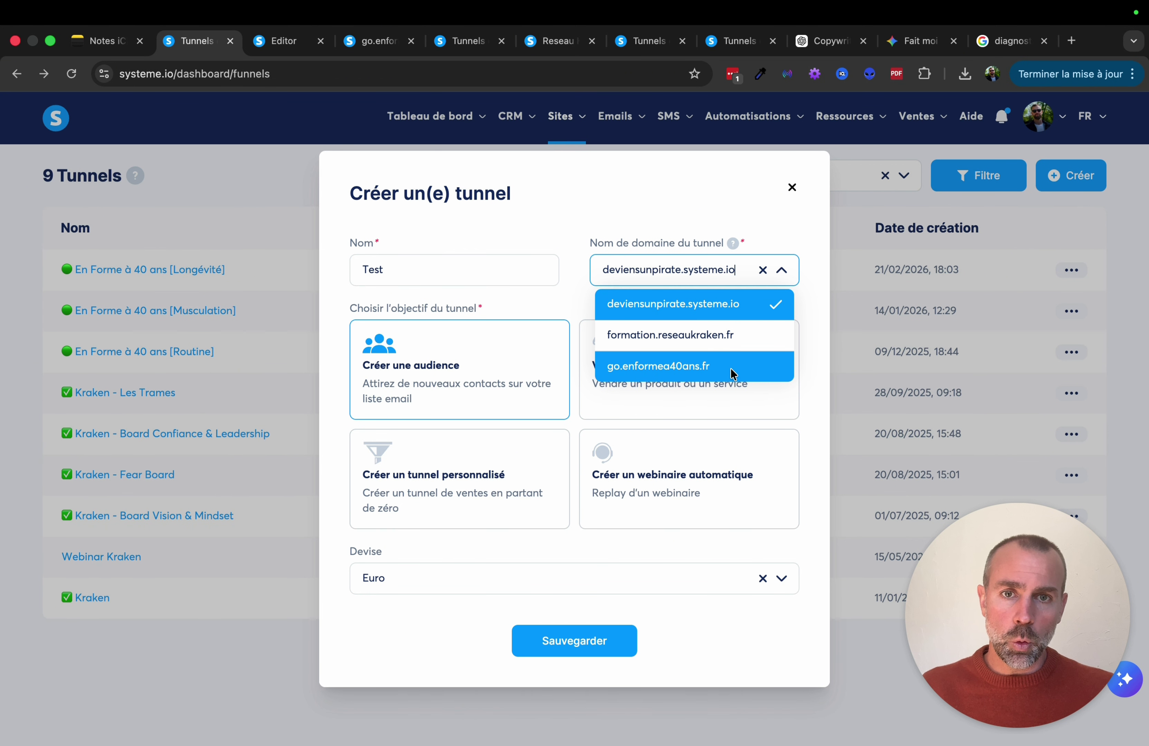
{"action": "left_click", "coordinate": [726, 348]}
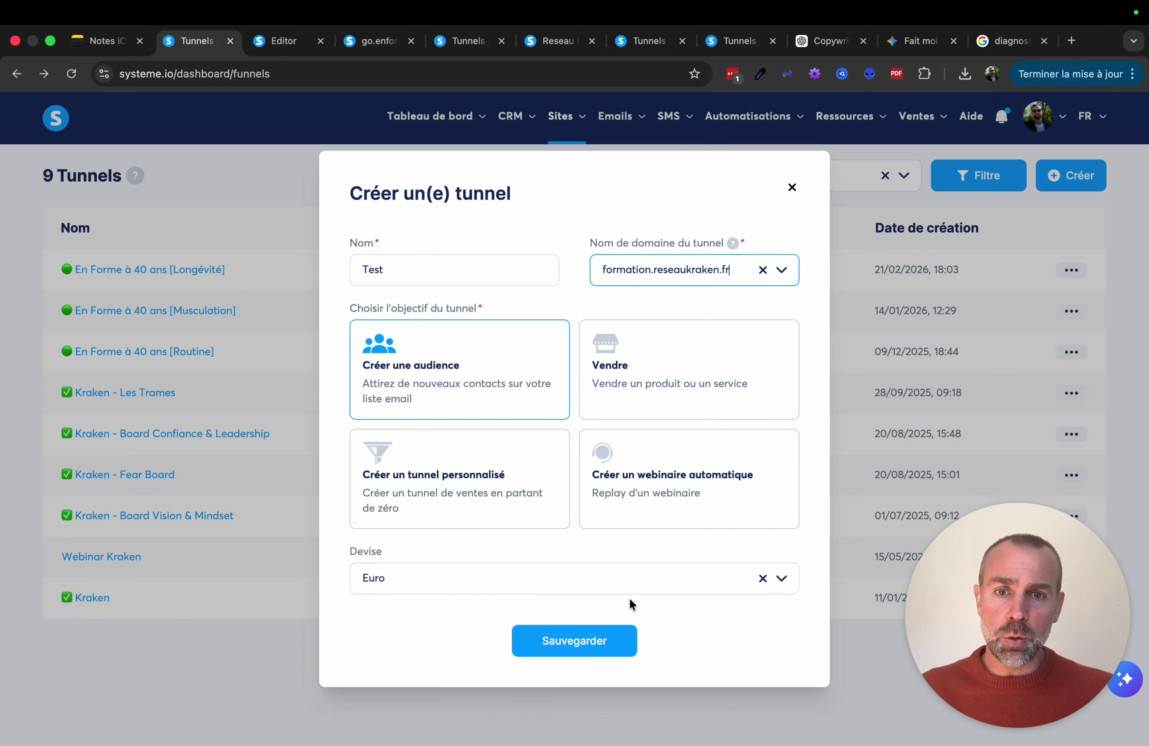
{"action": "left_click", "coordinate": [624, 631]}
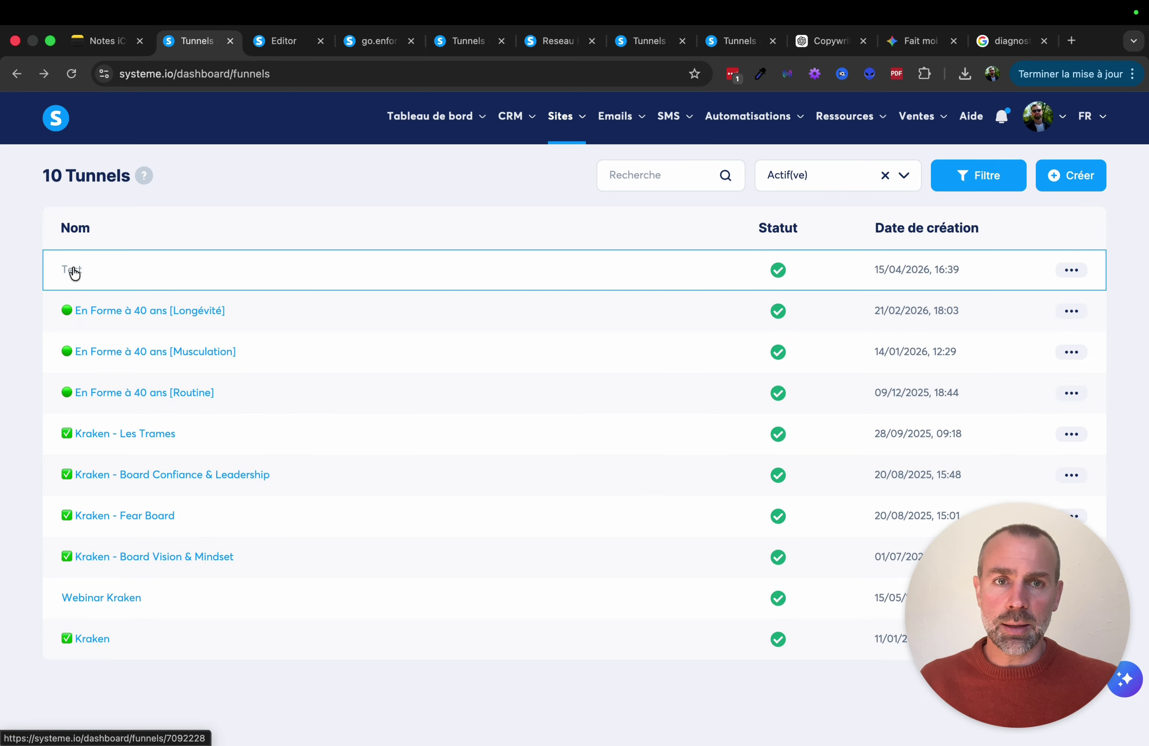
- Open the Test funnel and look through the templates offered for its Page de capture step
{"action": "left_click", "coordinate": [73, 276]}
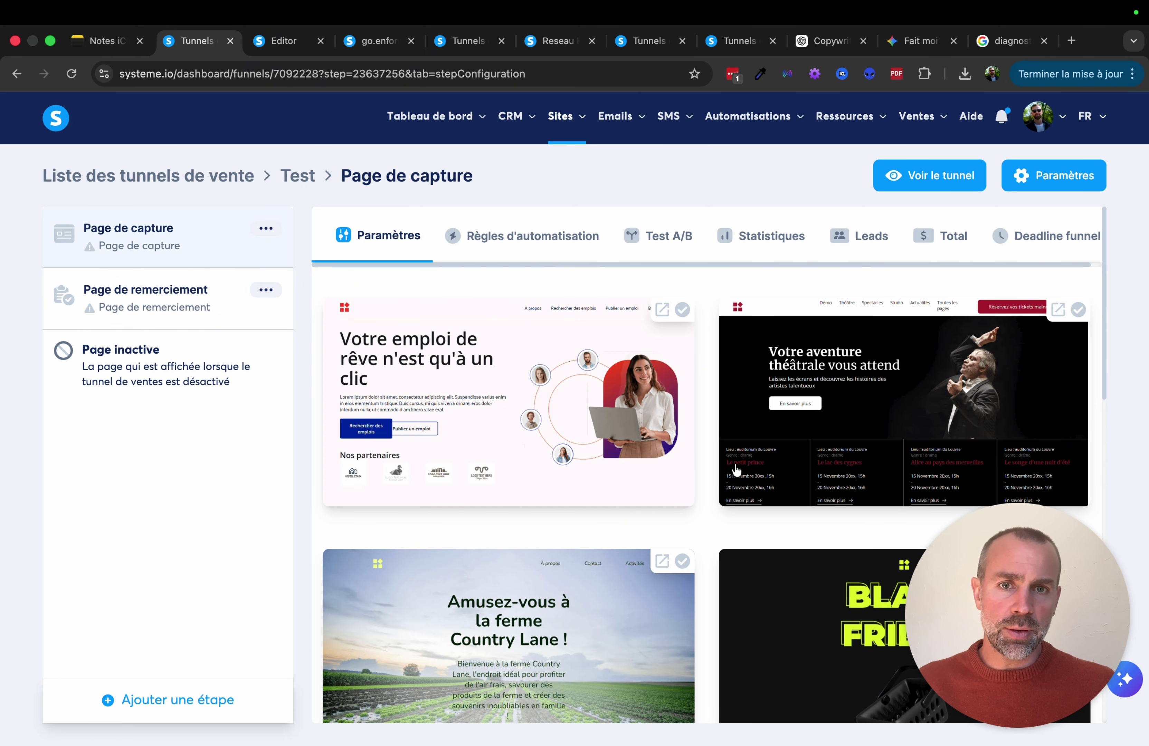
{"action": "scroll", "coordinate": [699, 432], "scroll_direction": "down", "scroll_amount": 10}
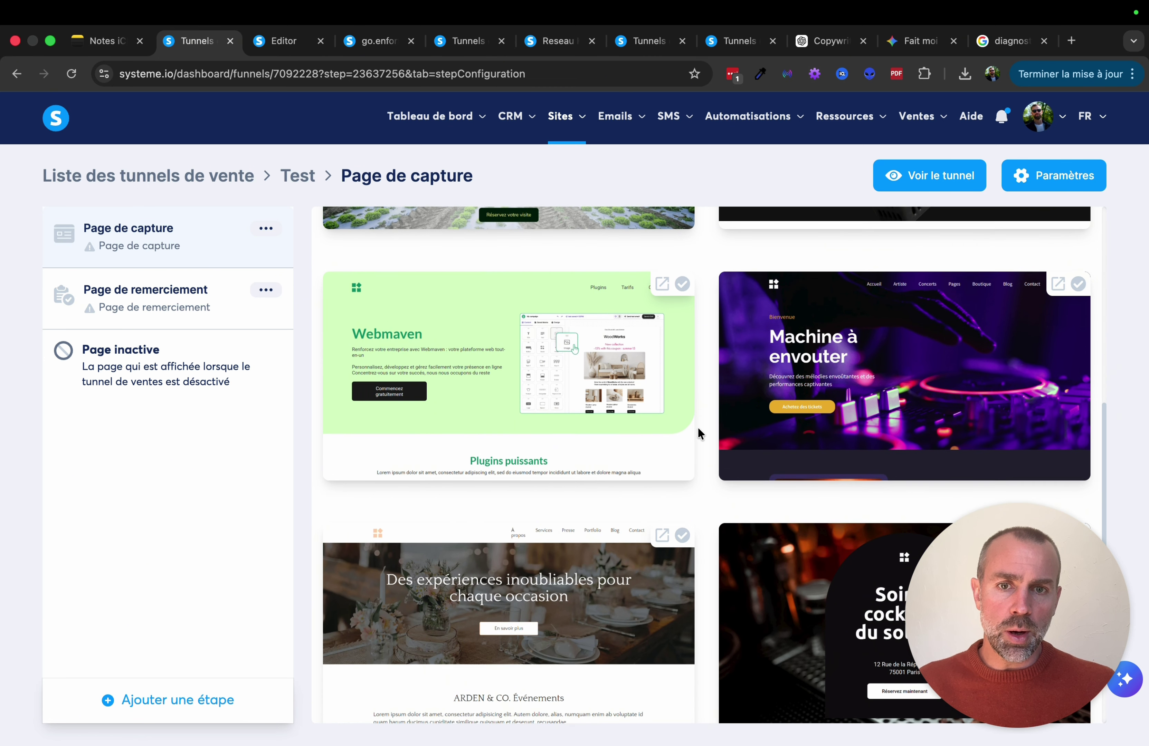
{"action": "scroll", "coordinate": [698, 427], "scroll_direction": "down", "scroll_amount": 6}
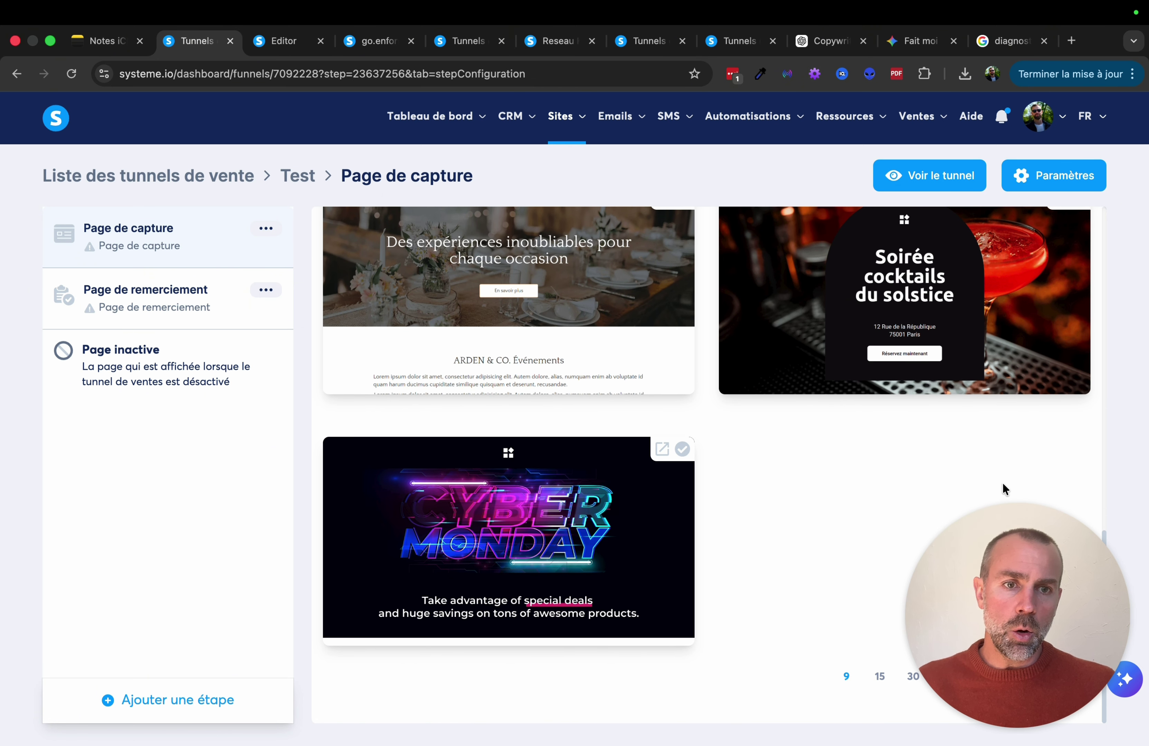
{"action": "left_click_drag", "start_coordinate": [1011, 586], "coordinate": [124, 585]}
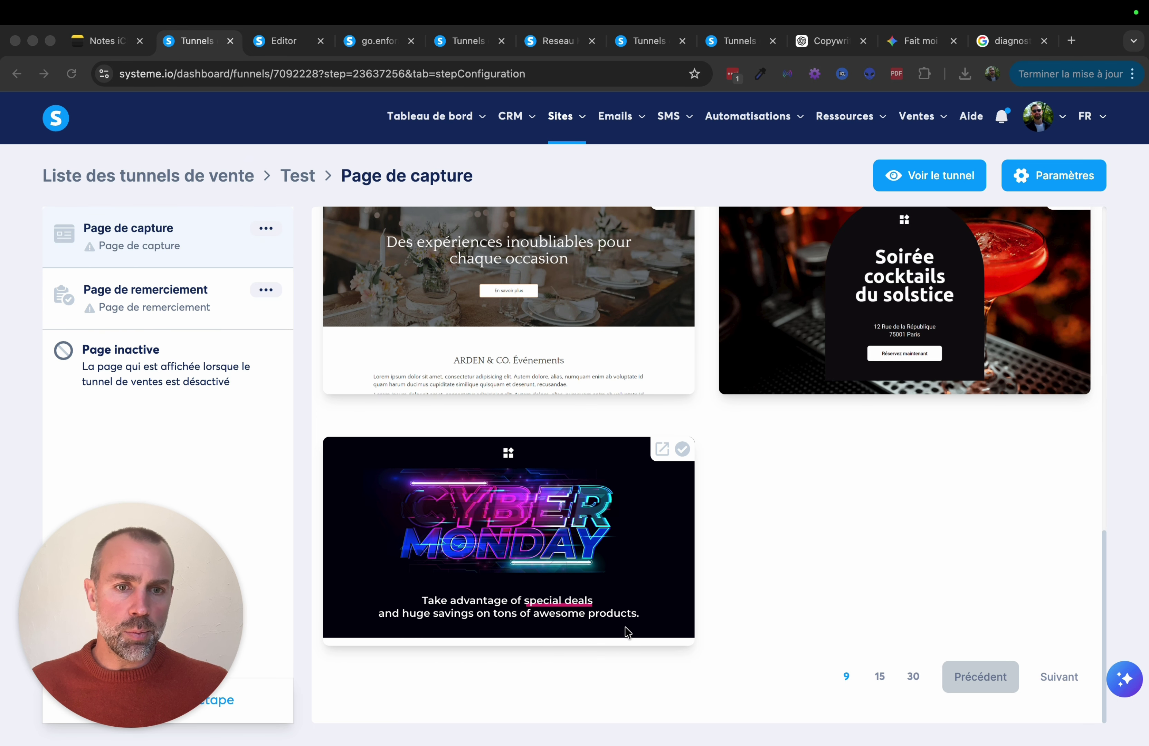
- Show 30 templates per page and browse the extended selection of capture page designs
{"action": "left_click", "coordinate": [910, 676]}
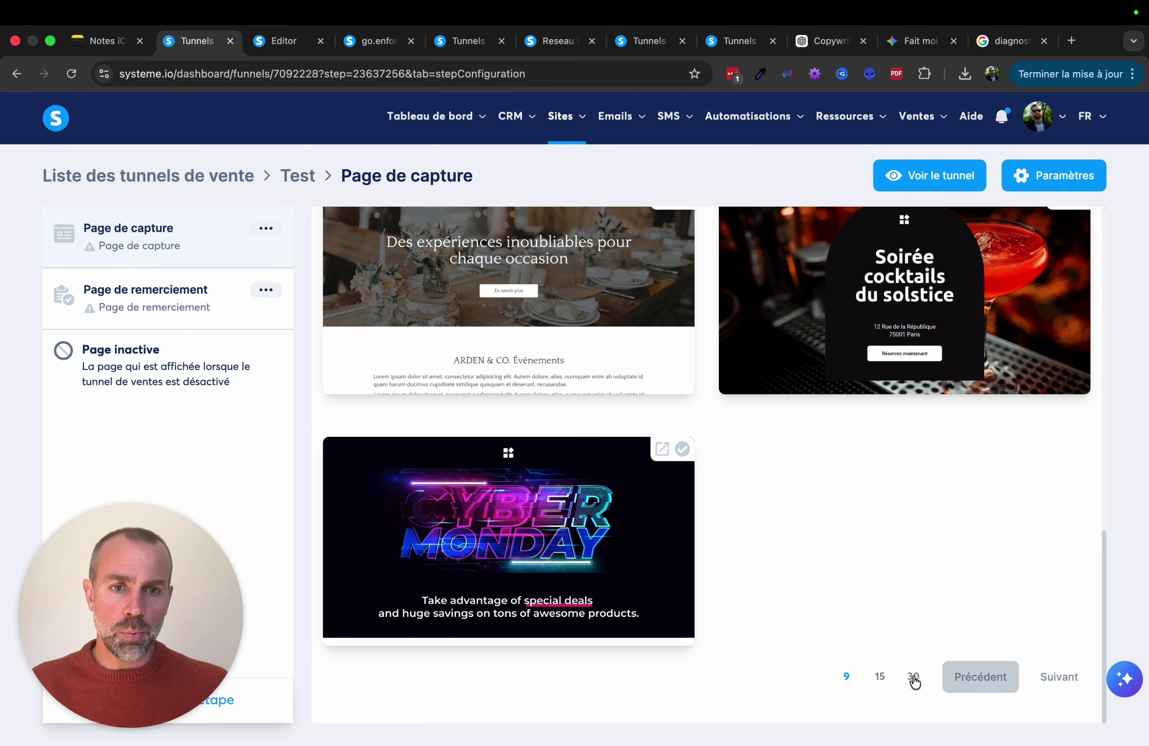
{"action": "scroll", "coordinate": [789, 491], "scroll_direction": "down", "scroll_amount": 20}
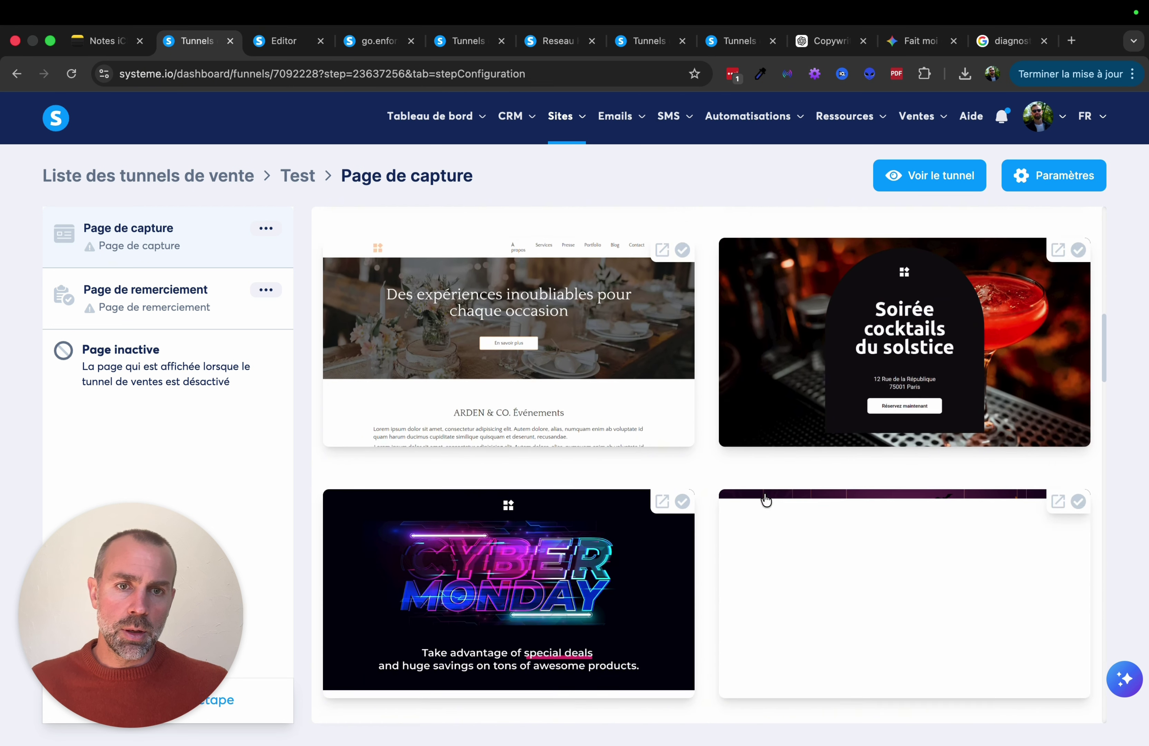
{"action": "scroll", "coordinate": [759, 495], "scroll_direction": "down", "scroll_amount": 15}
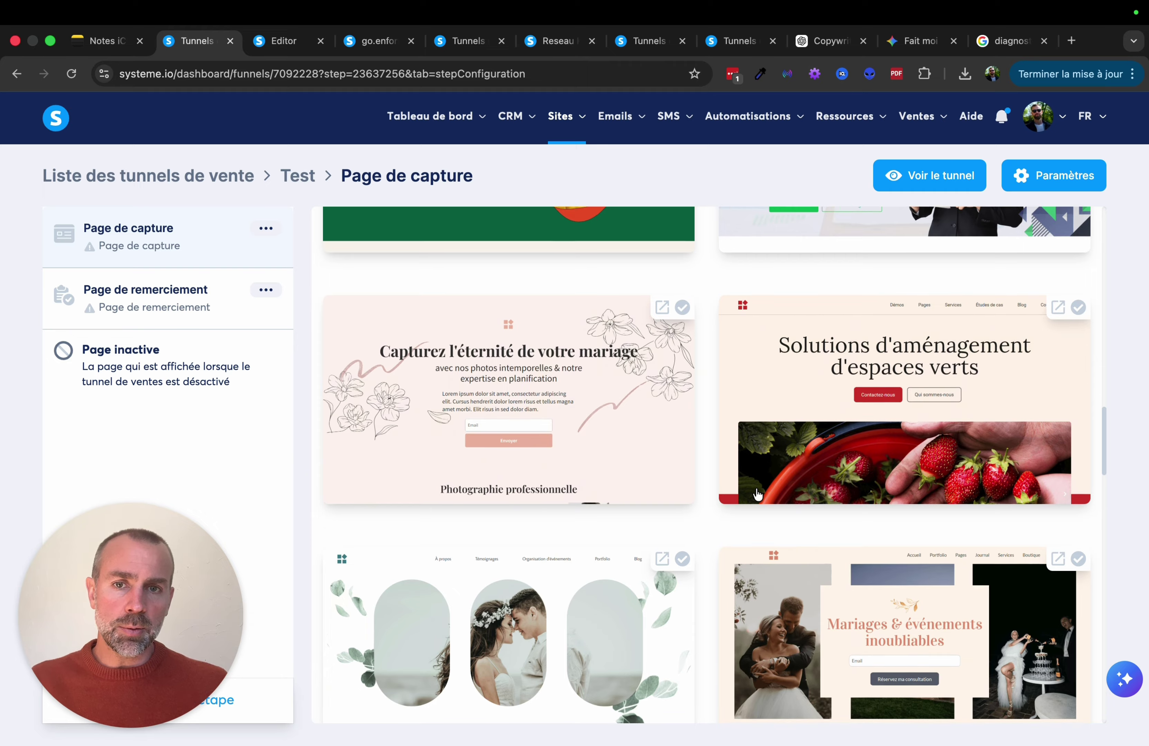
{"action": "scroll", "coordinate": [758, 495], "scroll_direction": "down", "scroll_amount": 20}
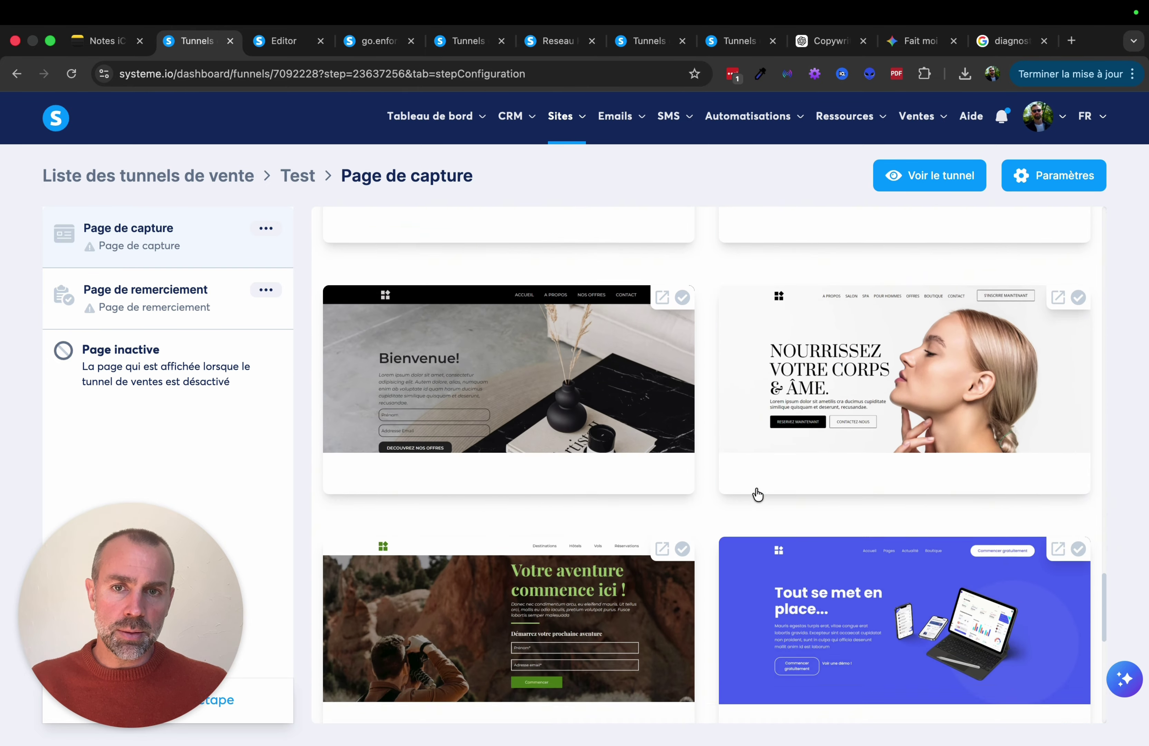
{"action": "scroll", "coordinate": [758, 495], "scroll_direction": "down", "scroll_amount": 4}
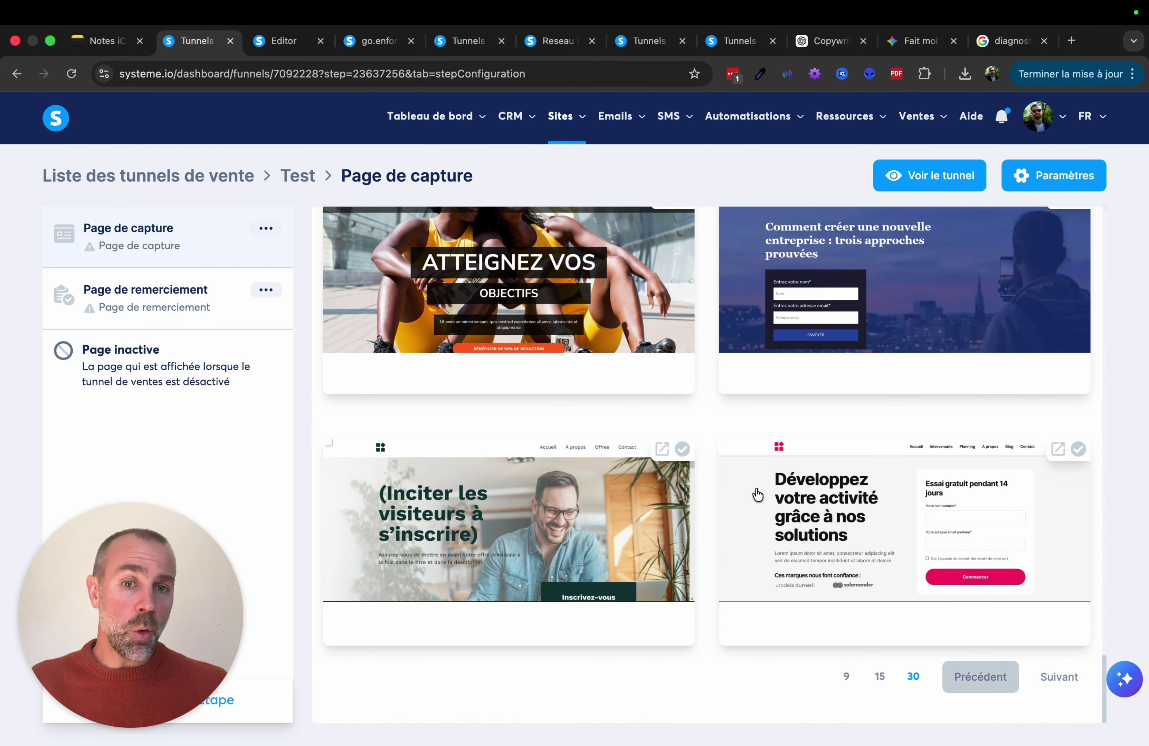
{"action": "scroll", "coordinate": [756, 494], "scroll_direction": "up", "scroll_amount": 5}
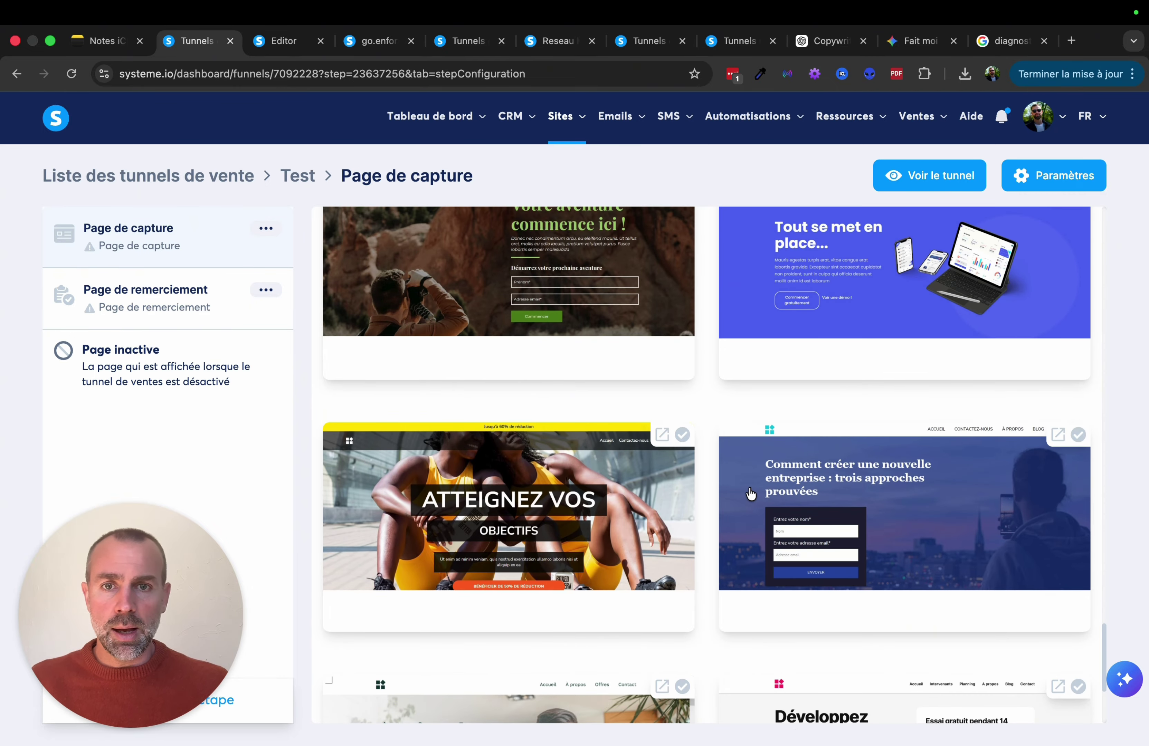
{"action": "scroll", "coordinate": [717, 482], "scroll_direction": "up", "scroll_amount": 5}
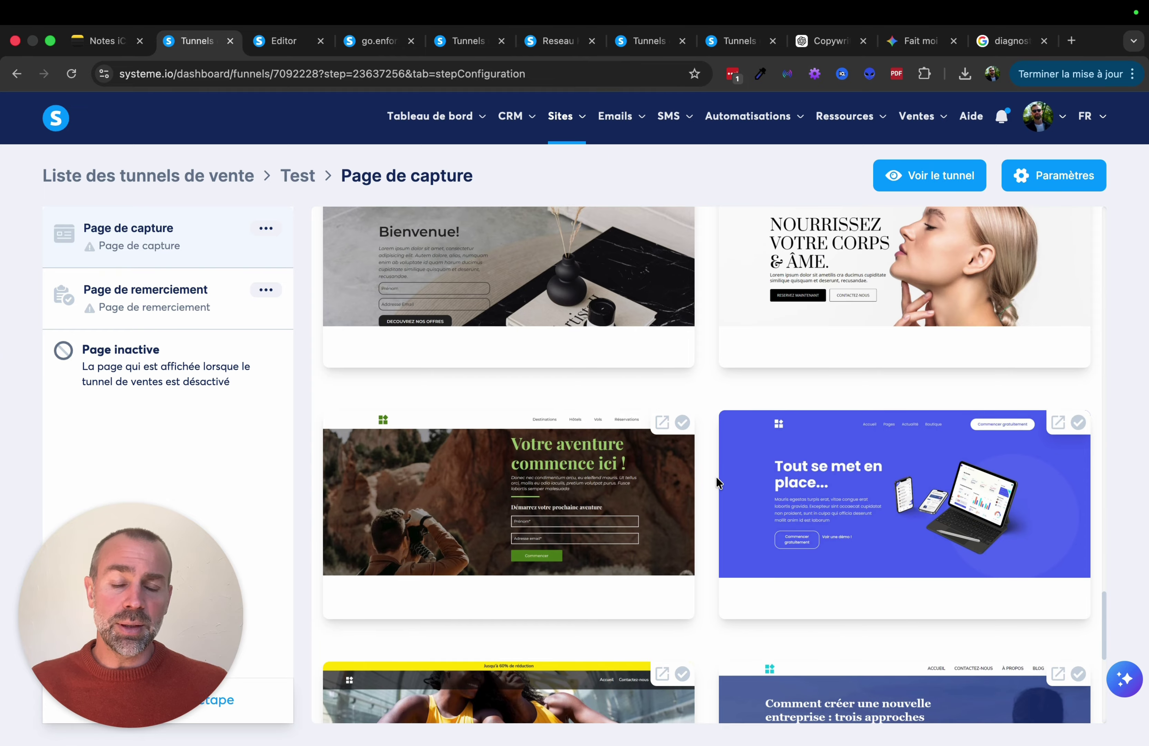
{"action": "scroll", "coordinate": [717, 477], "scroll_direction": "up", "scroll_amount": 2}
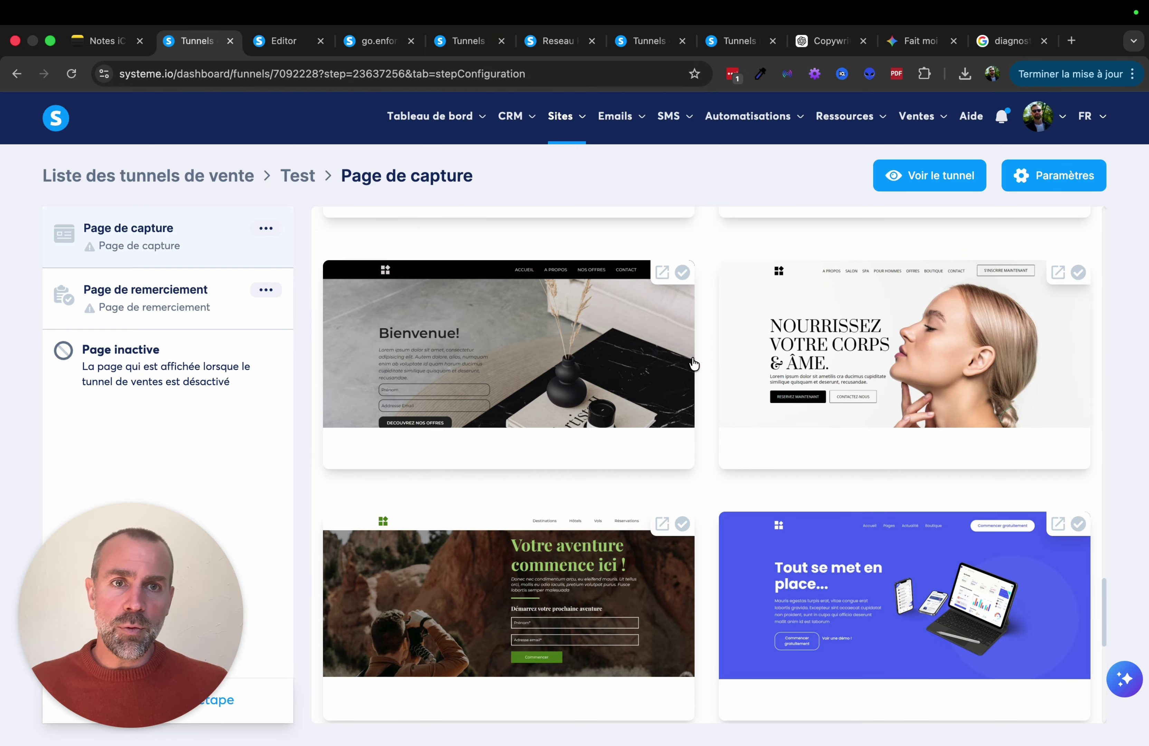
{"action": "scroll", "coordinate": [722, 394], "scroll_direction": "down", "scroll_amount": 10}
{"action": "scroll", "coordinate": [721, 394], "scroll_direction": "up", "scroll_amount": 20}
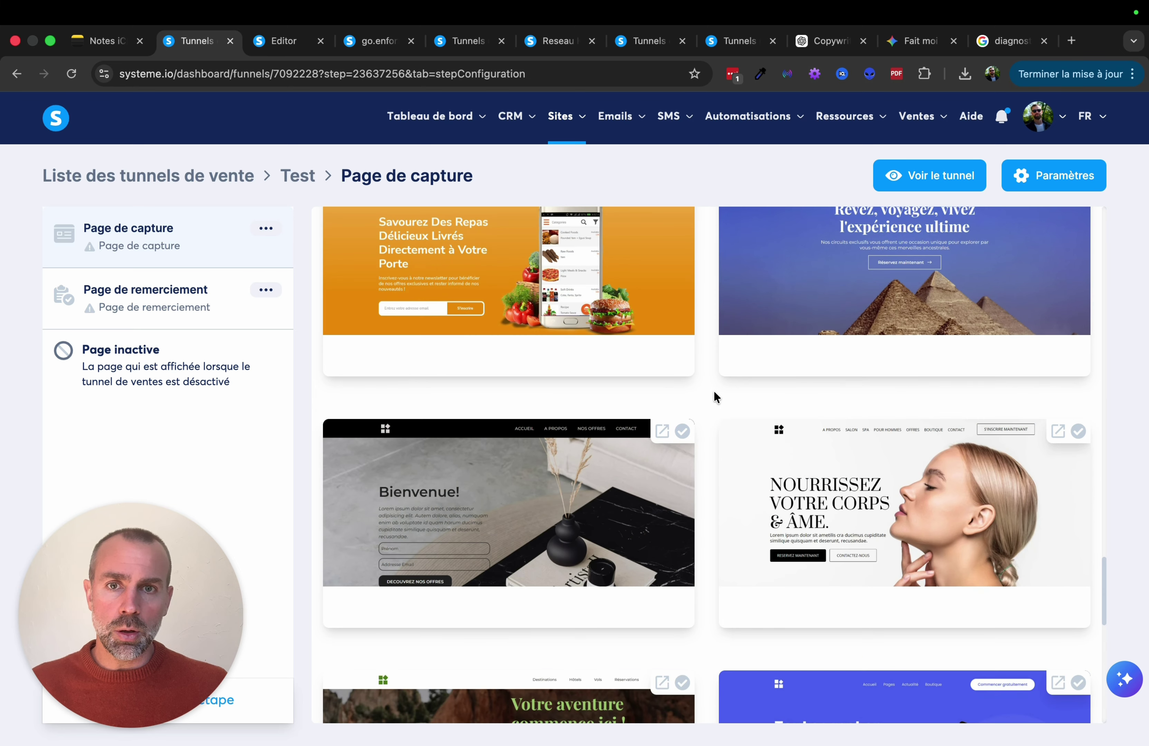
{"action": "scroll", "coordinate": [706, 395], "scroll_direction": "up", "scroll_amount": 1}
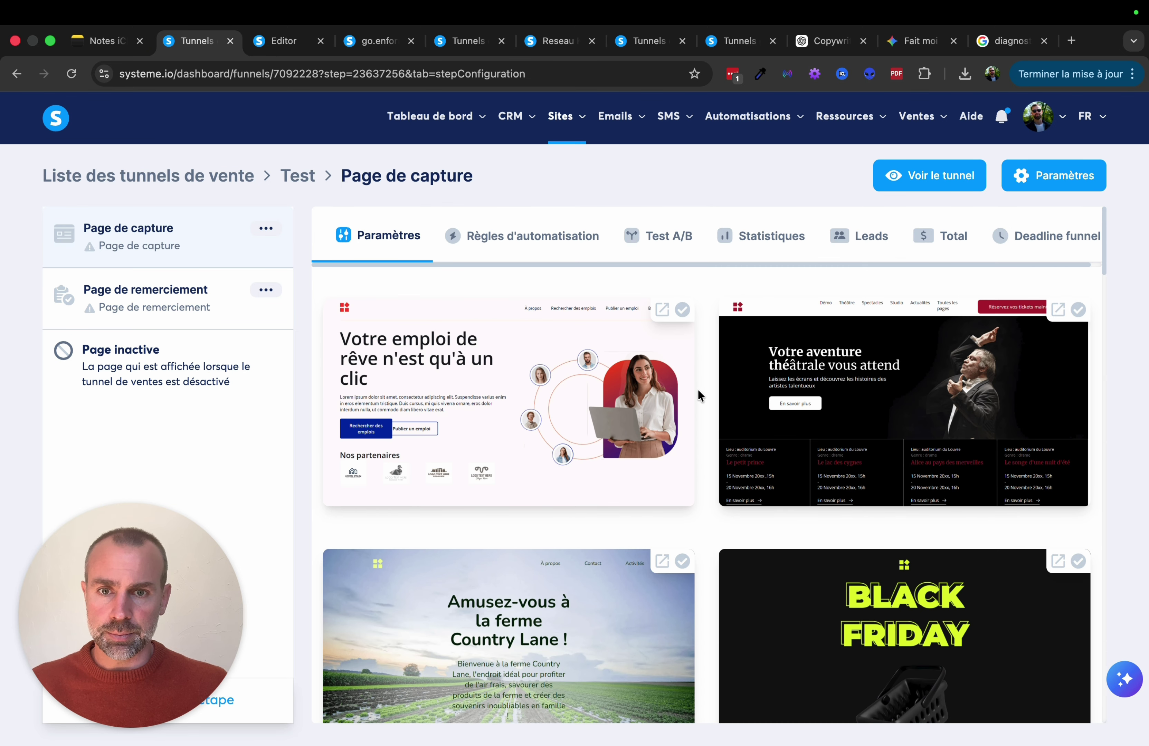
- Delete the Page de capture and Page de remerciement steps from the Test funnel
{"action": "left_click", "coordinate": [266, 228]}
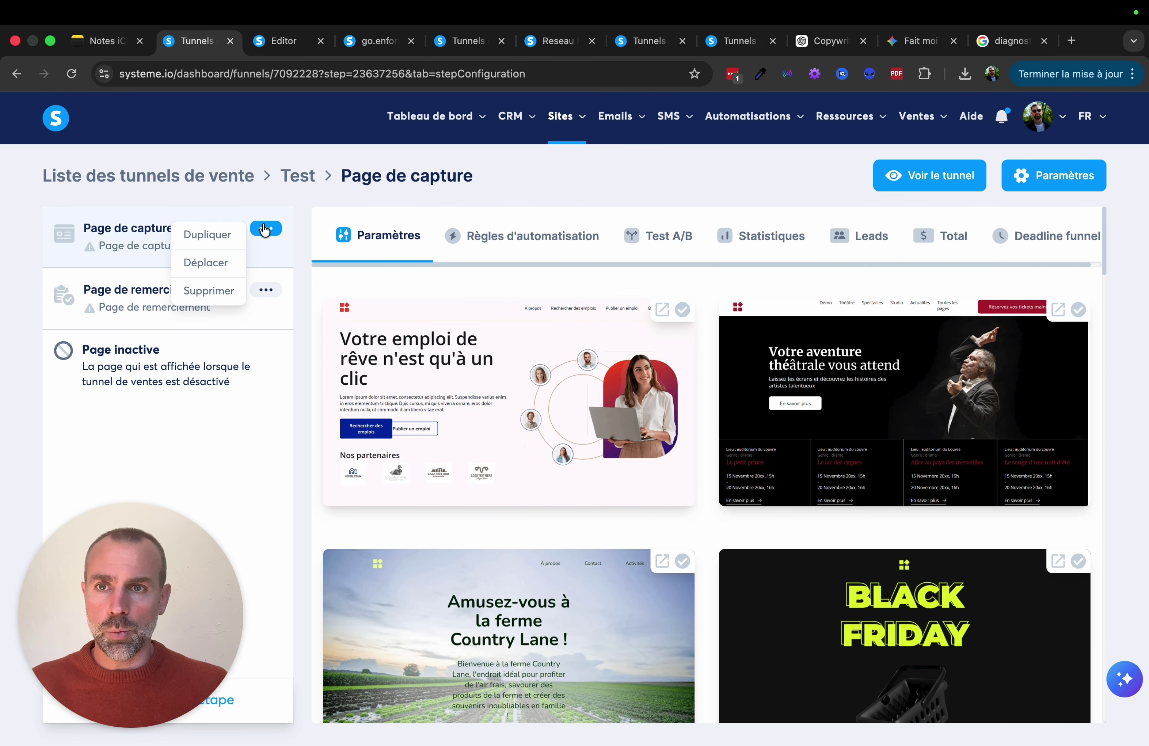
{"action": "left_click", "coordinate": [224, 293]}
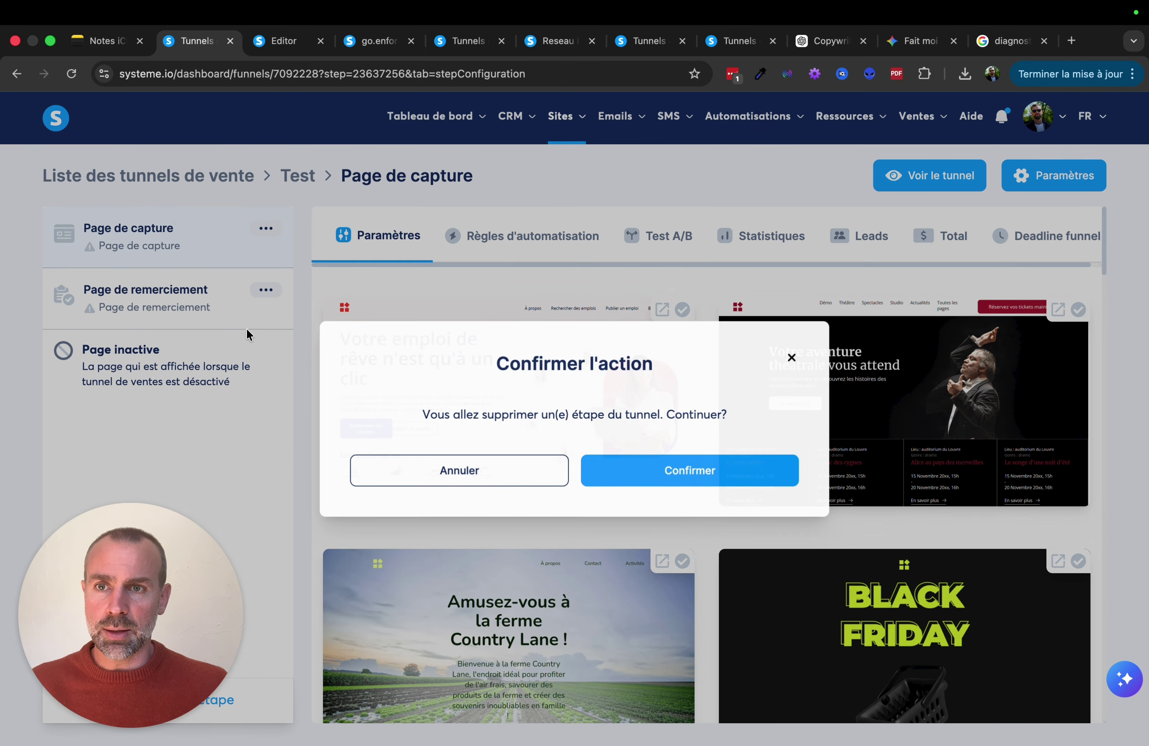
{"action": "left_click", "coordinate": [697, 490]}
{"action": "left_click", "coordinate": [266, 228]}
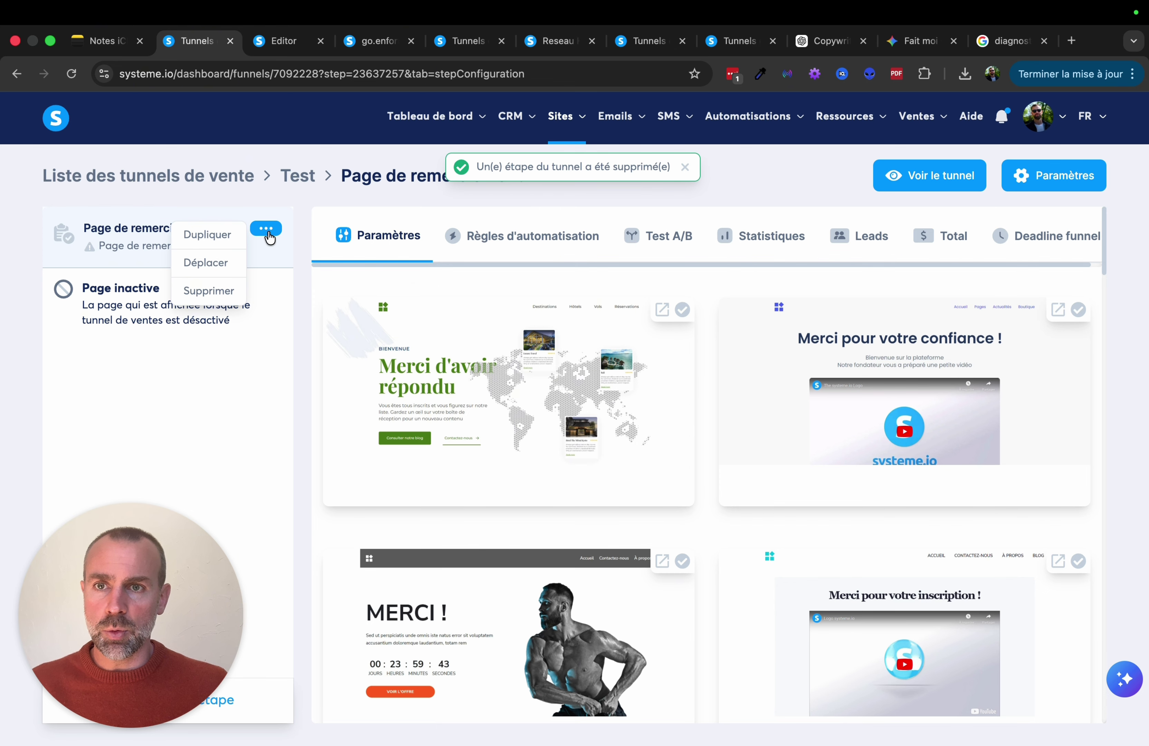
{"action": "left_click", "coordinate": [220, 293]}
{"action": "left_click", "coordinate": [687, 480]}
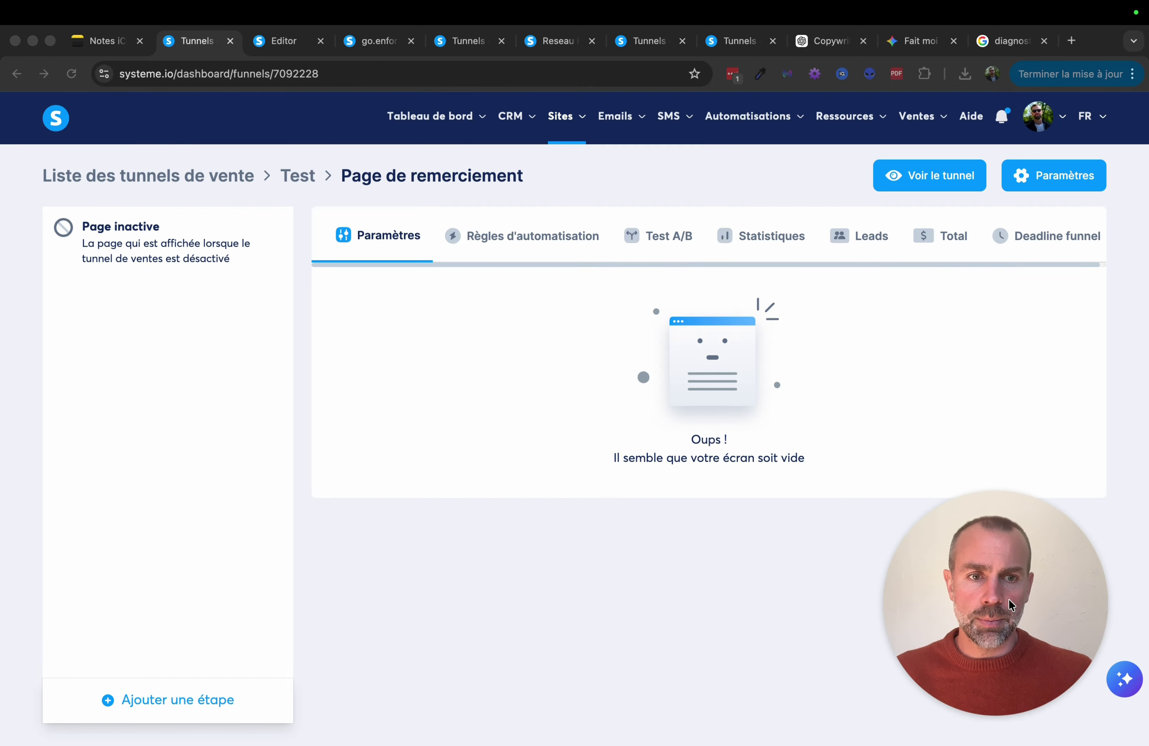
- Add a funnel step named "Page de capture TEST" of the opt-in type Page de capture, using Commencer de zéro
{"action": "left_click", "coordinate": [173, 705]}
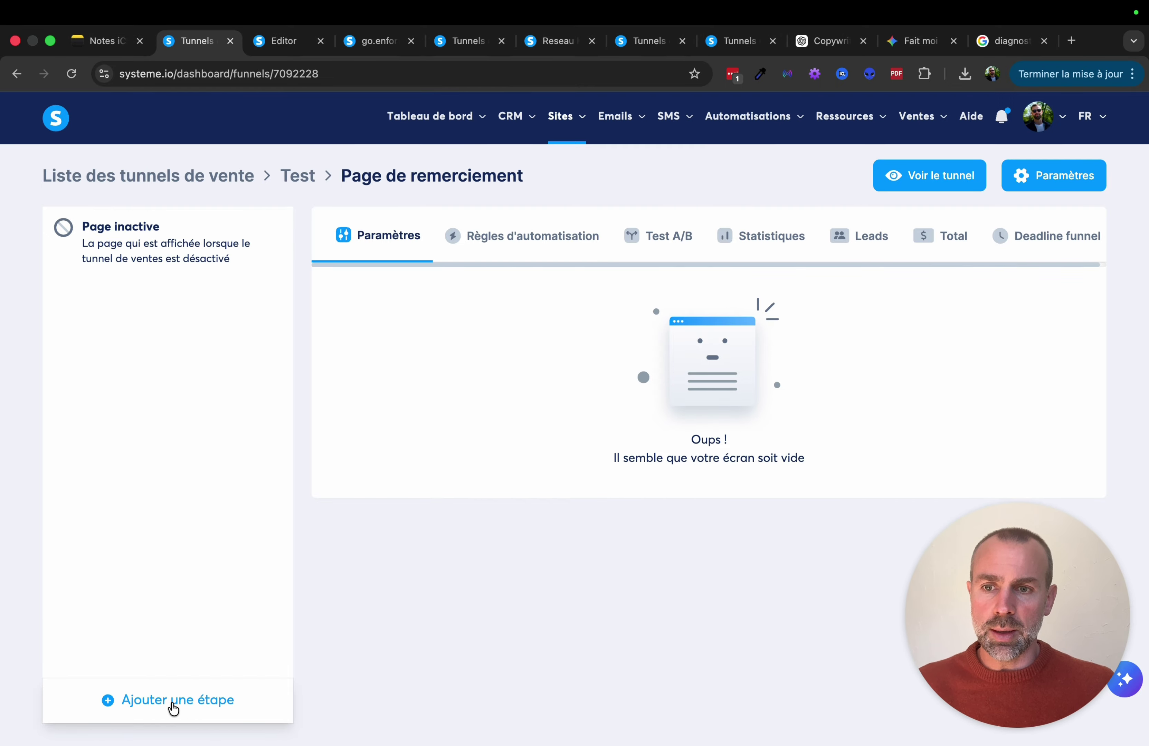
{"action": "left_click", "coordinate": [175, 705]}
{"action": "left_click", "coordinate": [374, 379]}
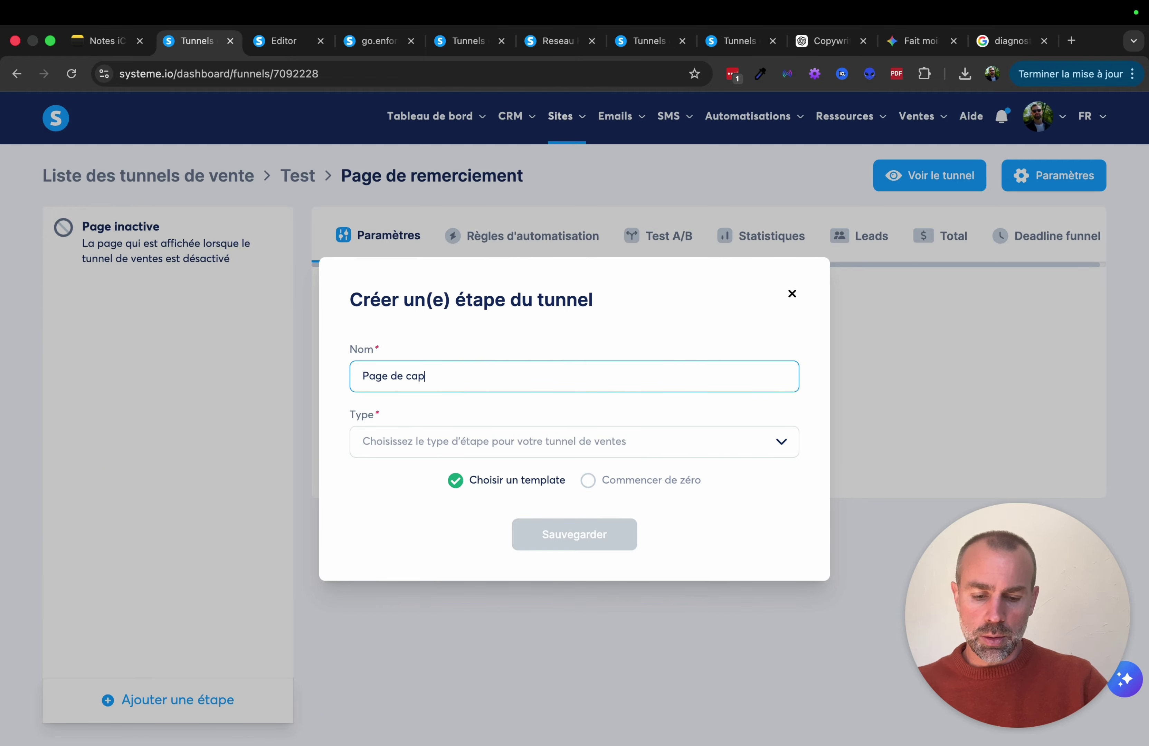
{"action": "type", "text": "Page de capture TEST"}
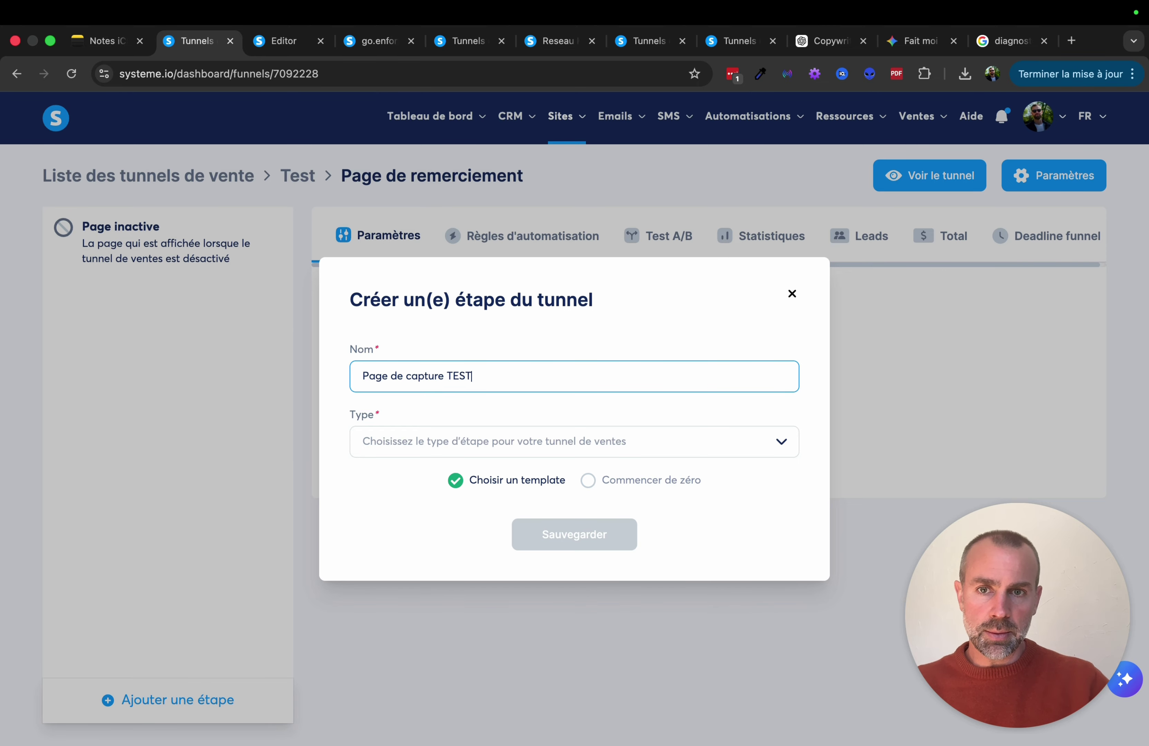
{"action": "left_click", "coordinate": [444, 442]}
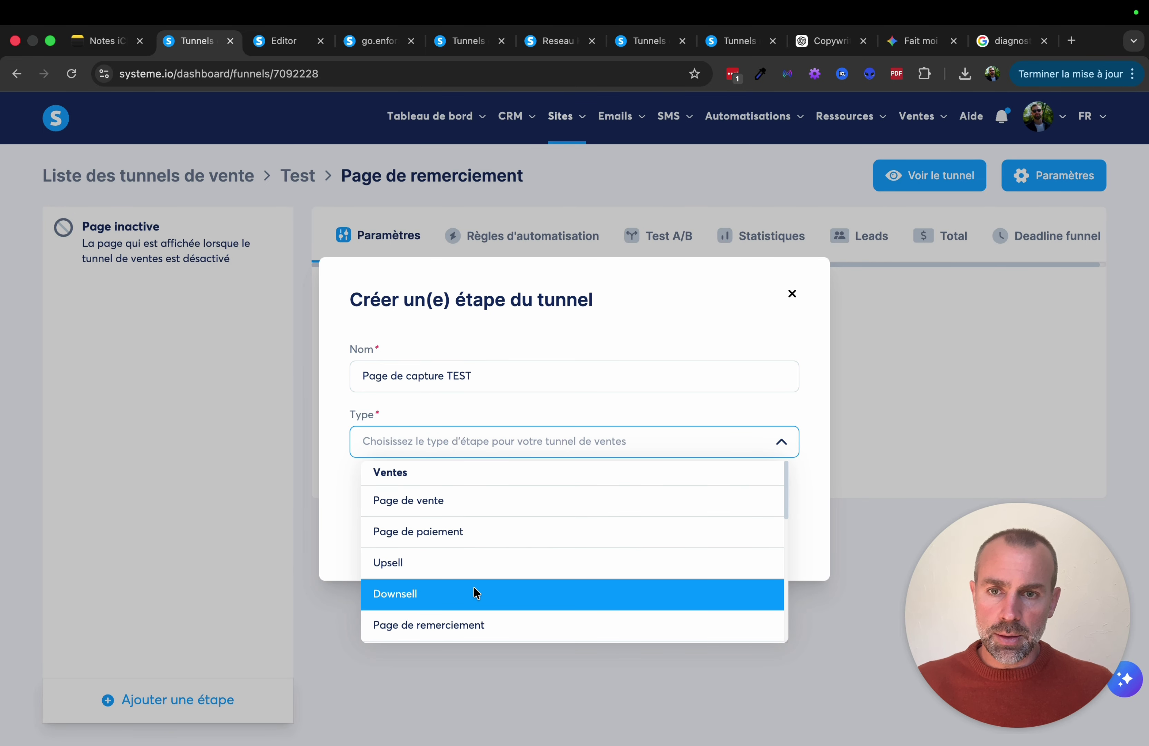
{"action": "scroll", "coordinate": [450, 588], "scroll_direction": "down", "scroll_amount": 3}
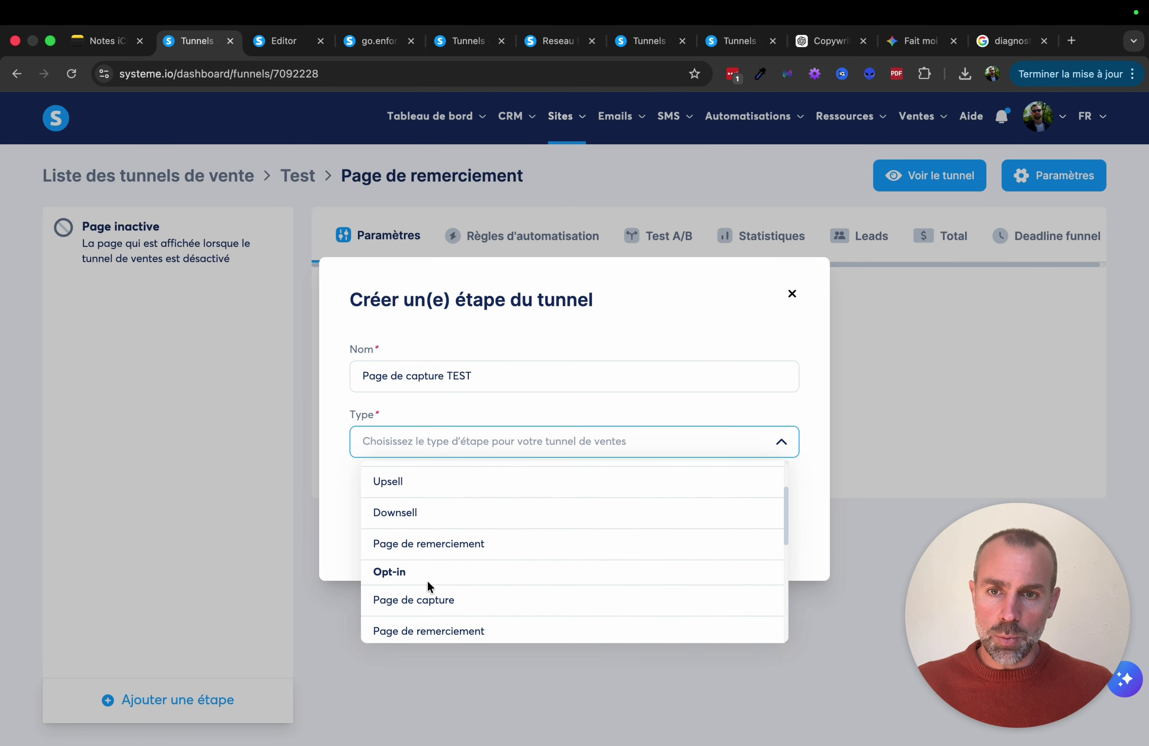
{"action": "left_click", "coordinate": [425, 598]}
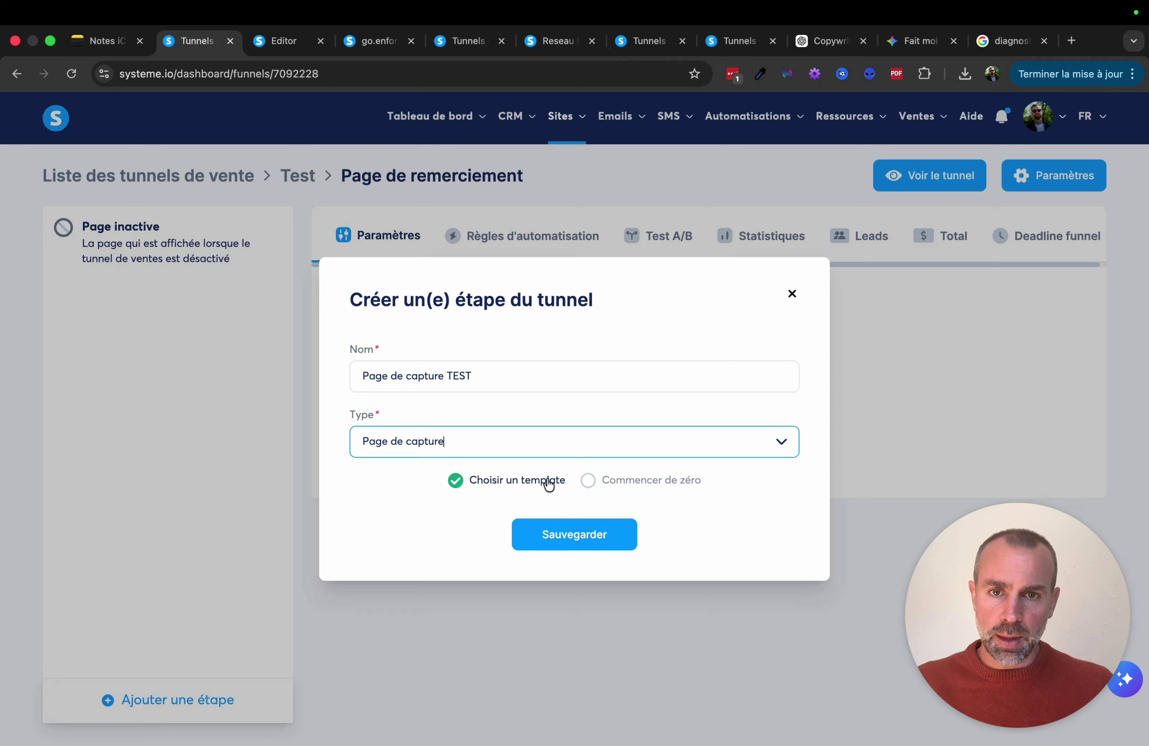
{"action": "left_click", "coordinate": [588, 482]}
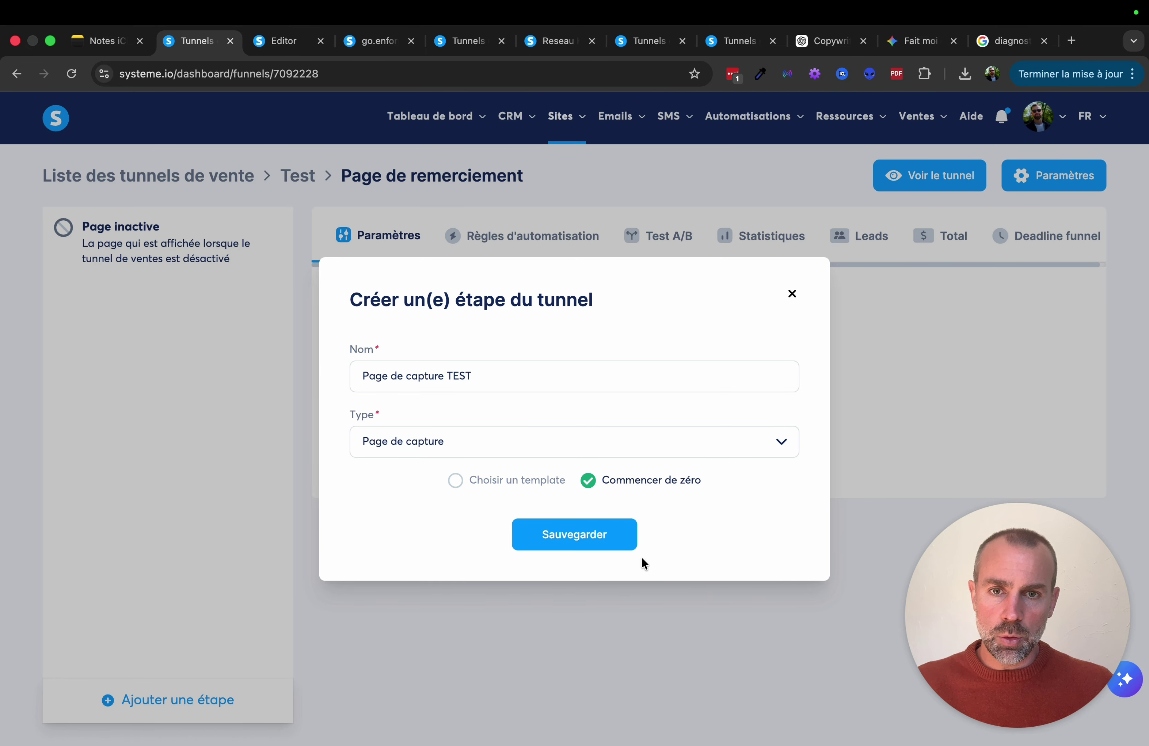
{"action": "left_click", "coordinate": [559, 538]}
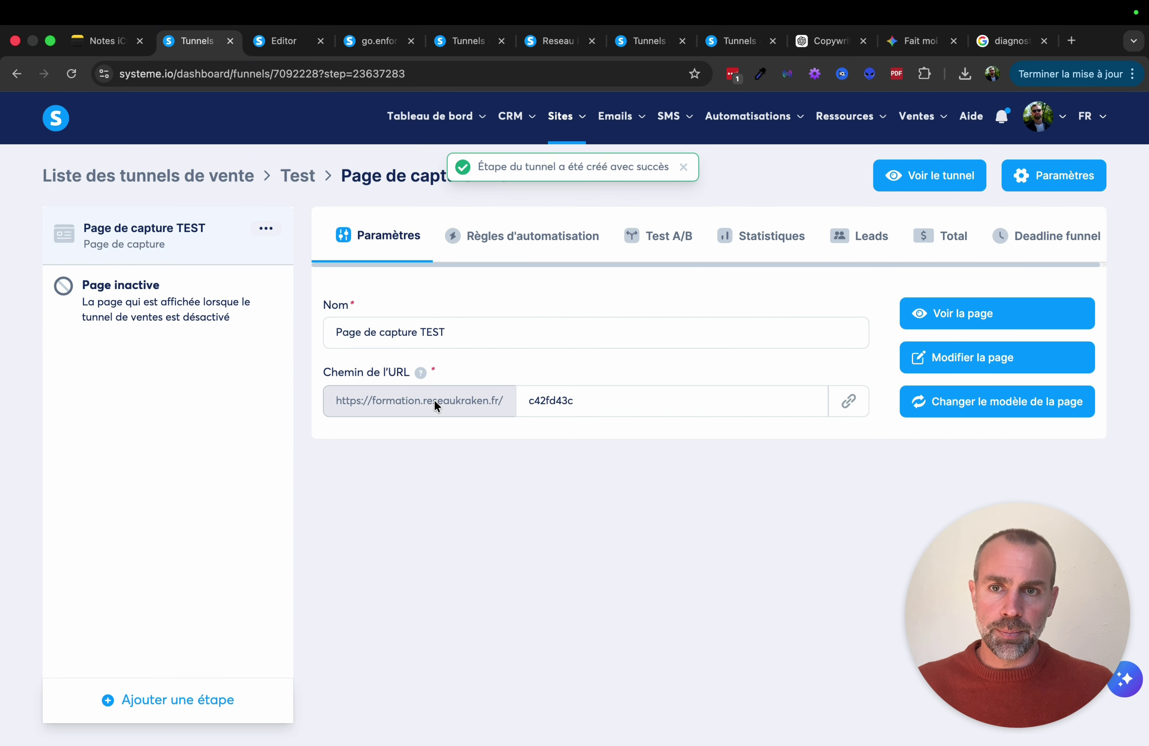
- Set the URL path of Page de capture TEST to plmyt
{"action": "left_click", "coordinate": [614, 402]}
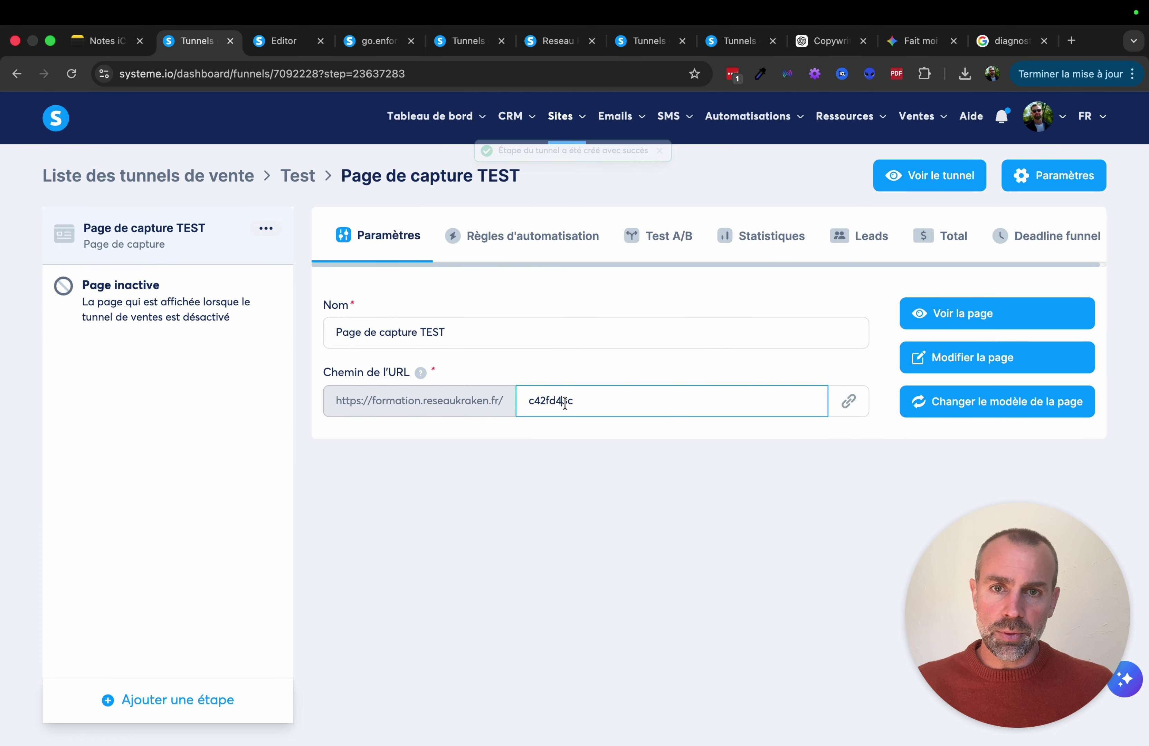
{"action": "double_click", "coordinate": [547, 405]}
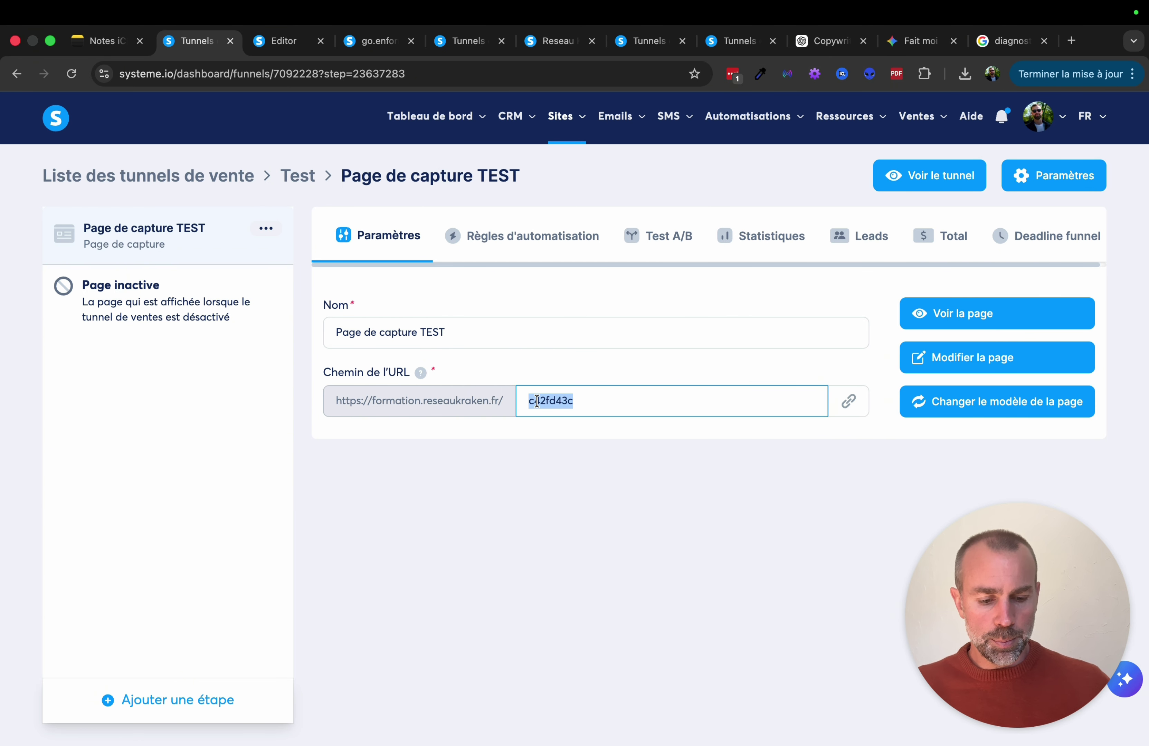
{"action": "type", "text": "plmyt"}
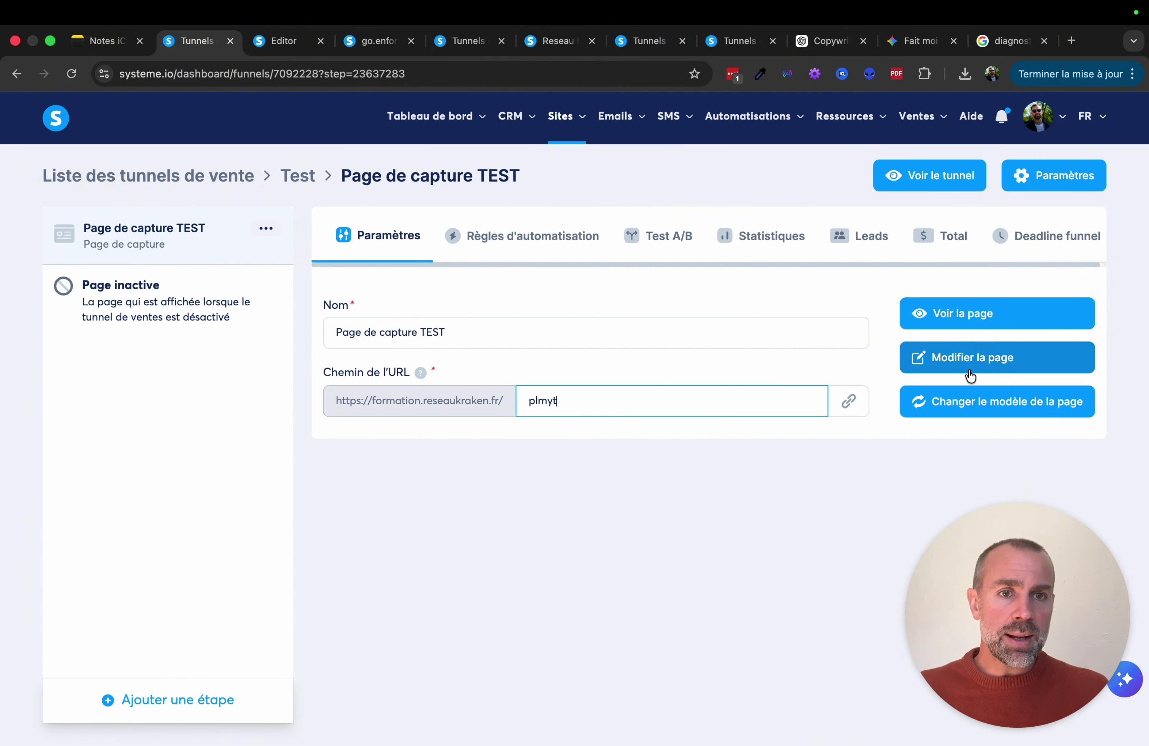
- Open Page de capture TEST for editing and add a Section to the blank page
{"action": "left_click", "coordinate": [960, 361]}
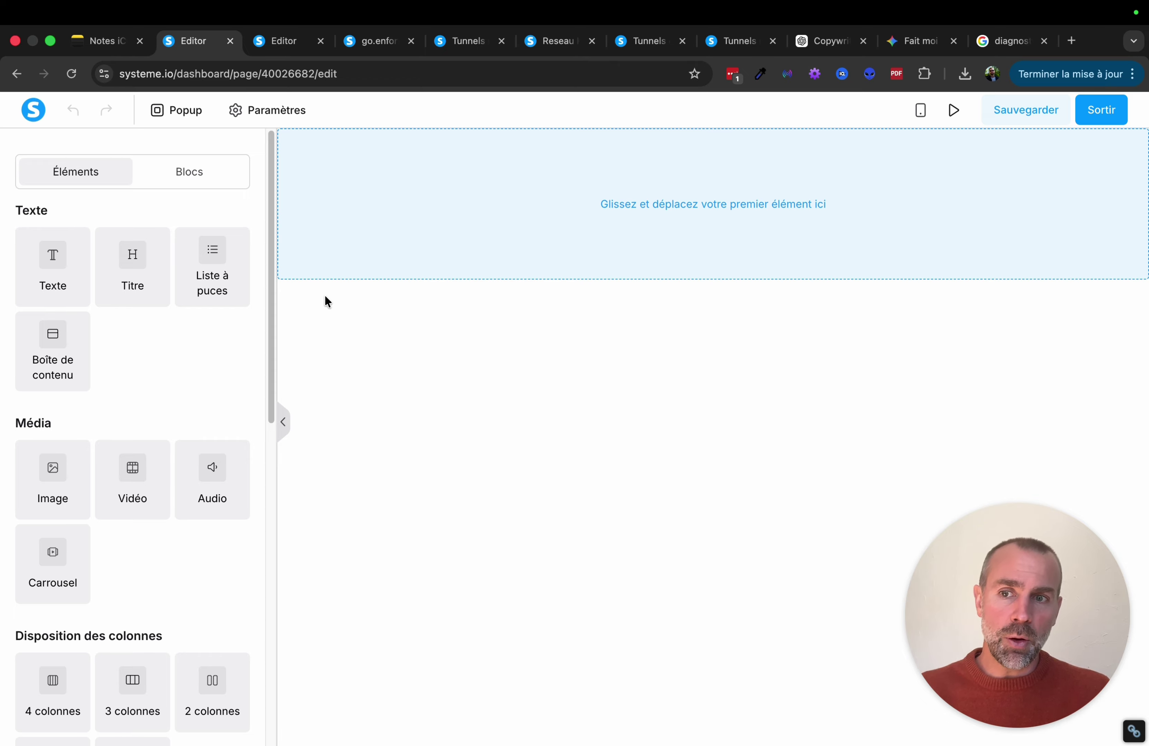
{"action": "scroll", "coordinate": [180, 480], "scroll_direction": "down", "scroll_amount": 5}
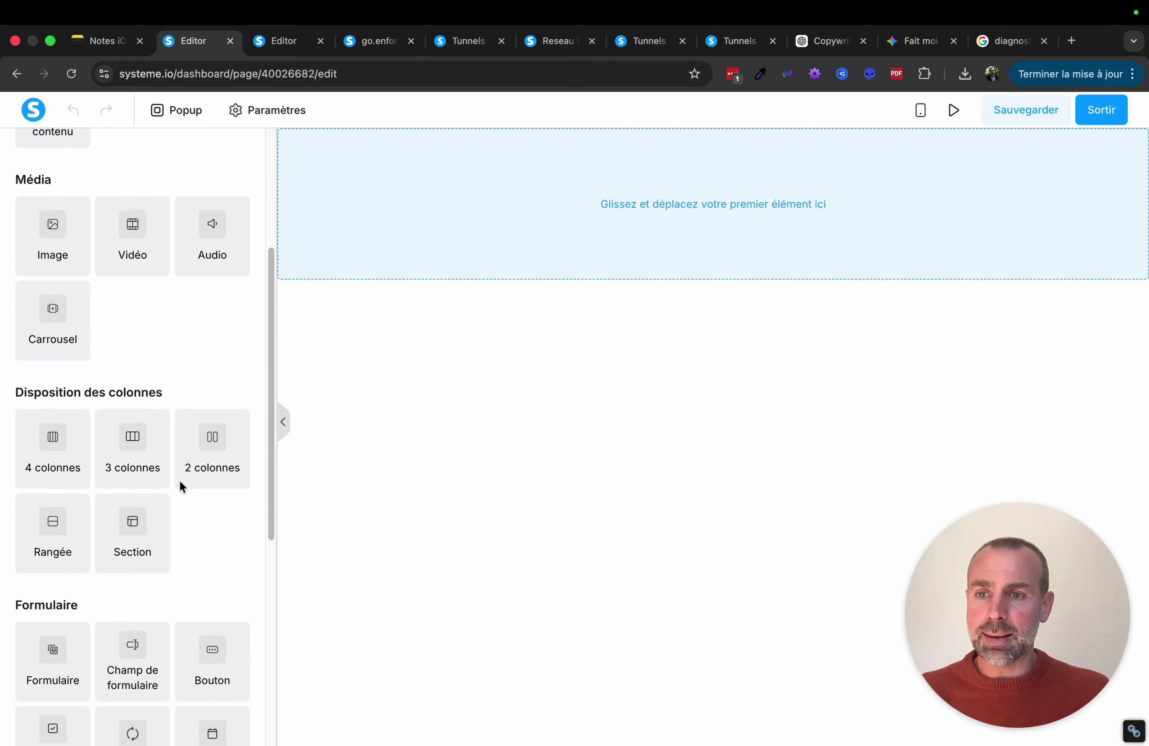
{"action": "left_click", "coordinate": [133, 530]}
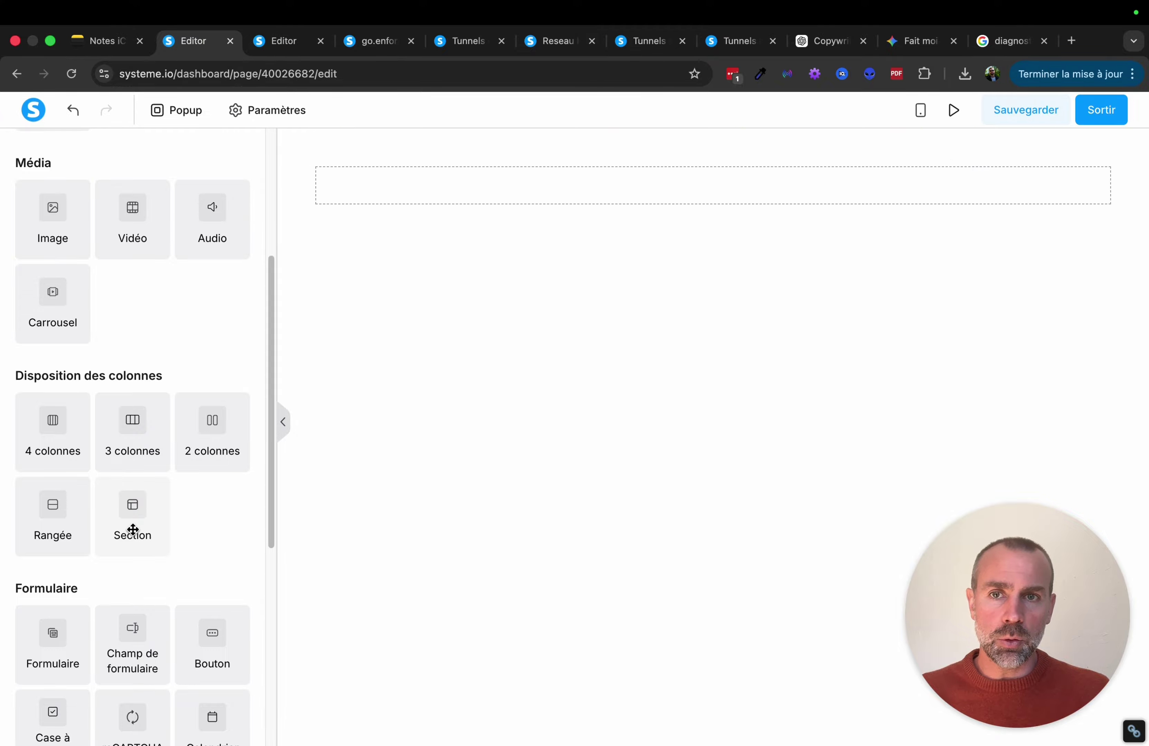
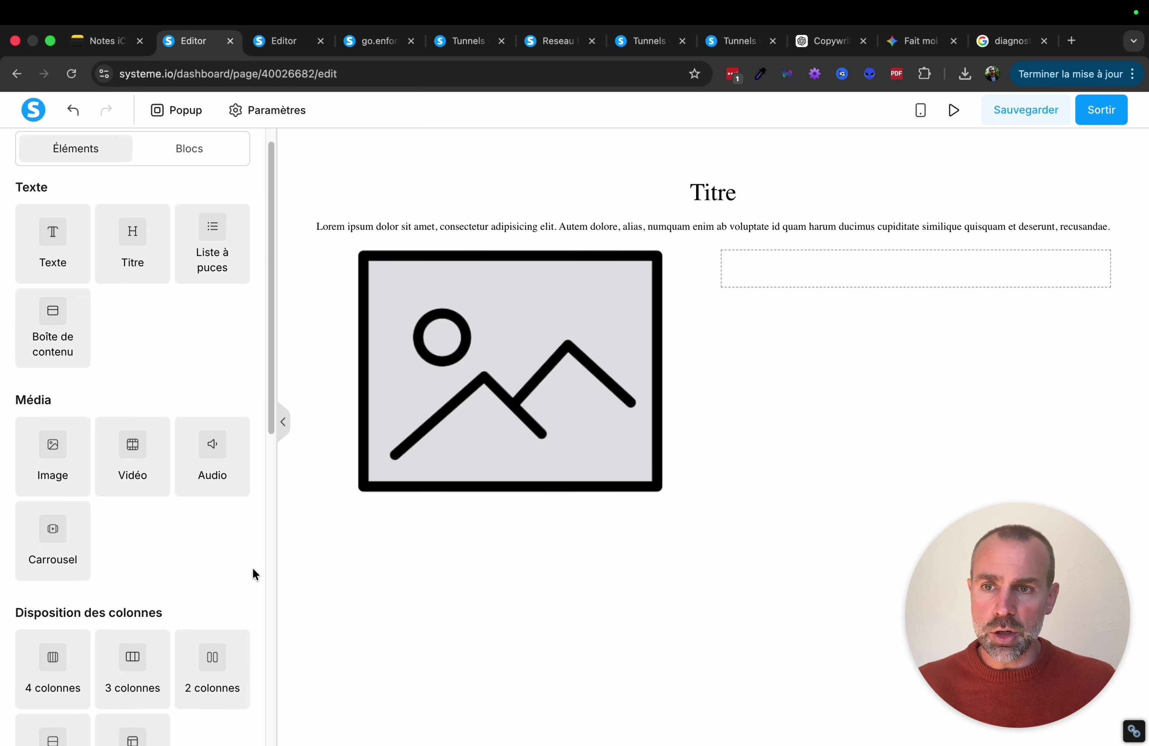
{"action": "scroll", "coordinate": [88, 510], "scroll_direction": "down", "scroll_amount": 5}
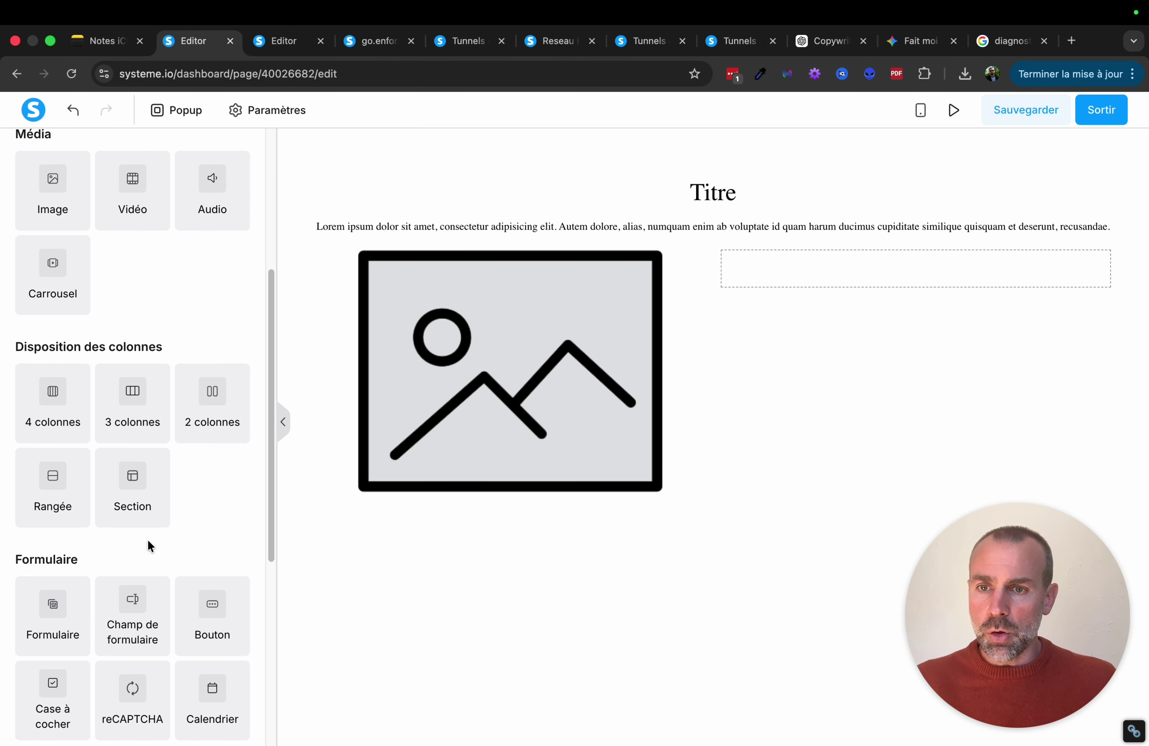
{"action": "scroll", "coordinate": [147, 541], "scroll_direction": "down", "scroll_amount": 1}
{"action": "scroll", "coordinate": [148, 542], "scroll_direction": "up", "scroll_amount": 3}
{"action": "scroll", "coordinate": [147, 541], "scroll_direction": "up", "scroll_amount": 7}
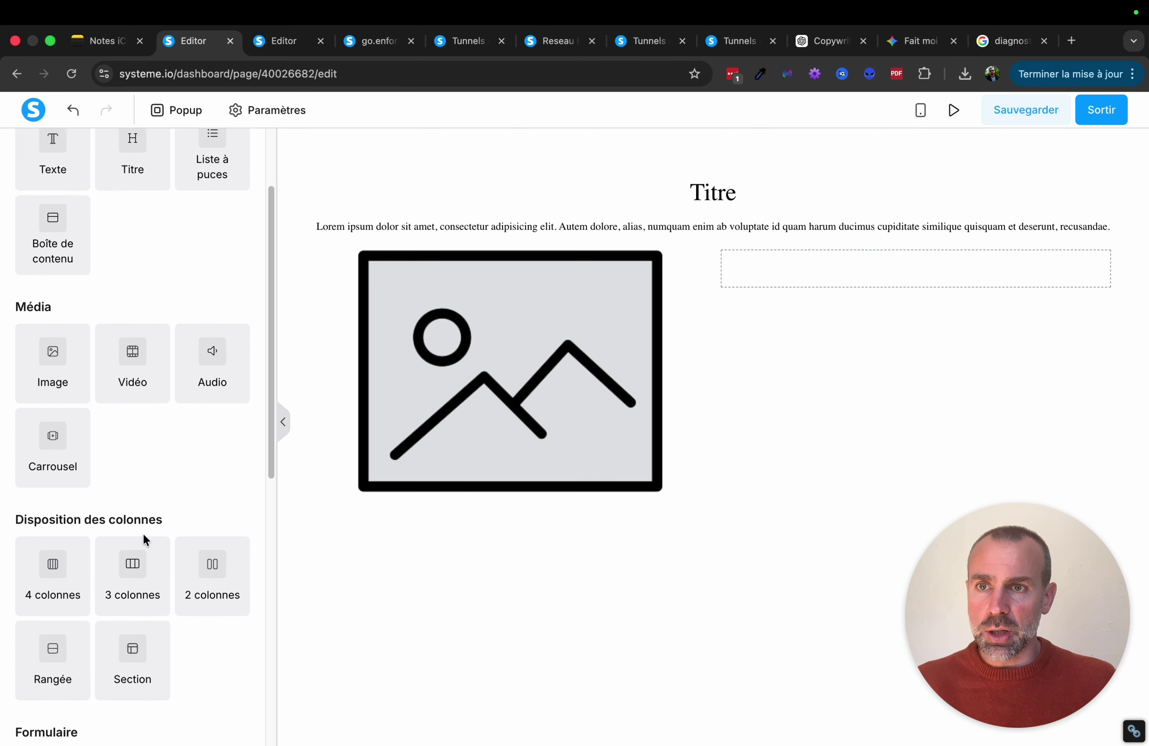
- Add a Liste à puces to the empty column beside the image and place a Formulaire beneath it
{"action": "left_click_drag", "start_coordinate": [213, 250], "coordinate": [780, 264]}
{"action": "scroll", "coordinate": [124, 388], "scroll_direction": "down", "scroll_amount": 20}
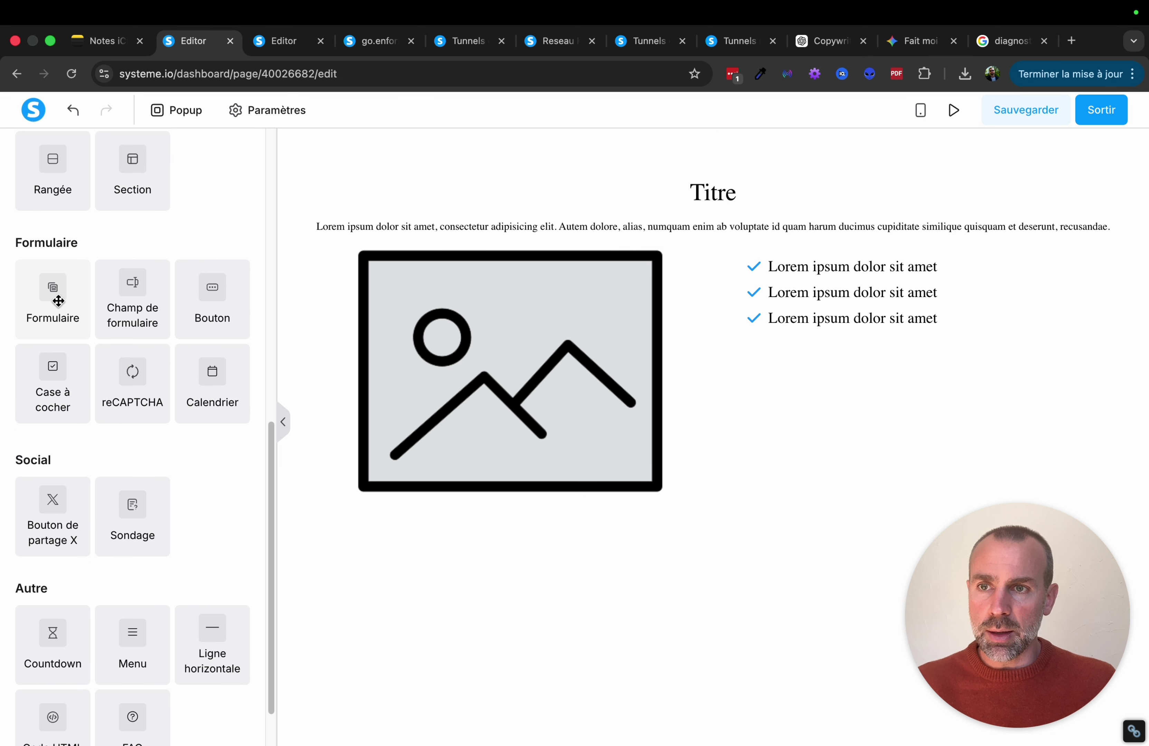
{"action": "left_click_drag", "start_coordinate": [58, 301], "coordinate": [835, 330]}
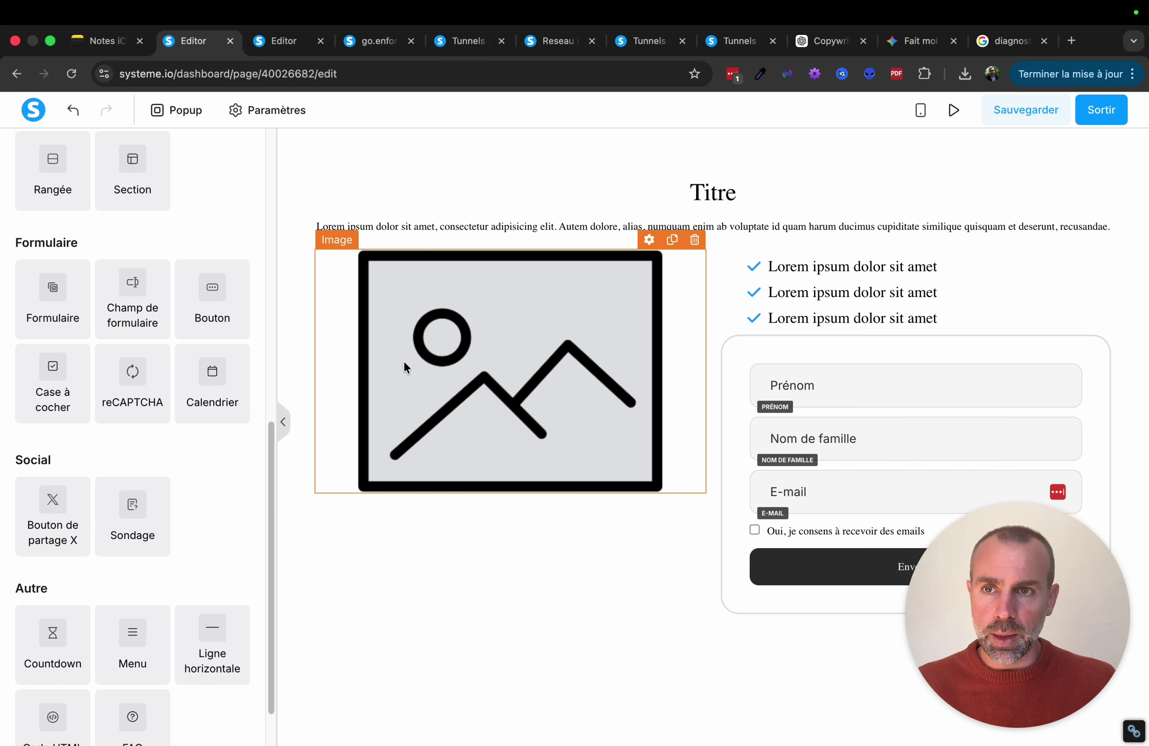
- Remove the form's Nom de famille field and save the page with sign-ups redirected to Vers l'étape suivante du tunnel
{"action": "left_click_drag", "start_coordinate": [34, 308], "coordinate": [57, 324]}
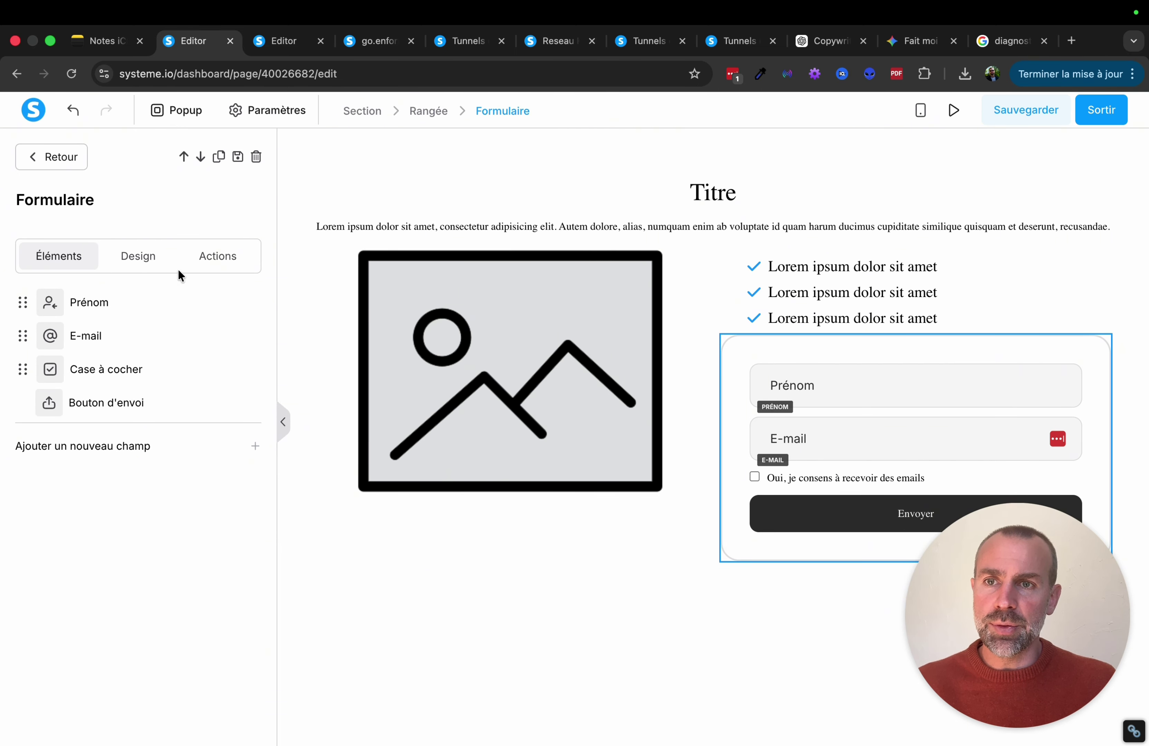
{"action": "left_click", "coordinate": [215, 261]}
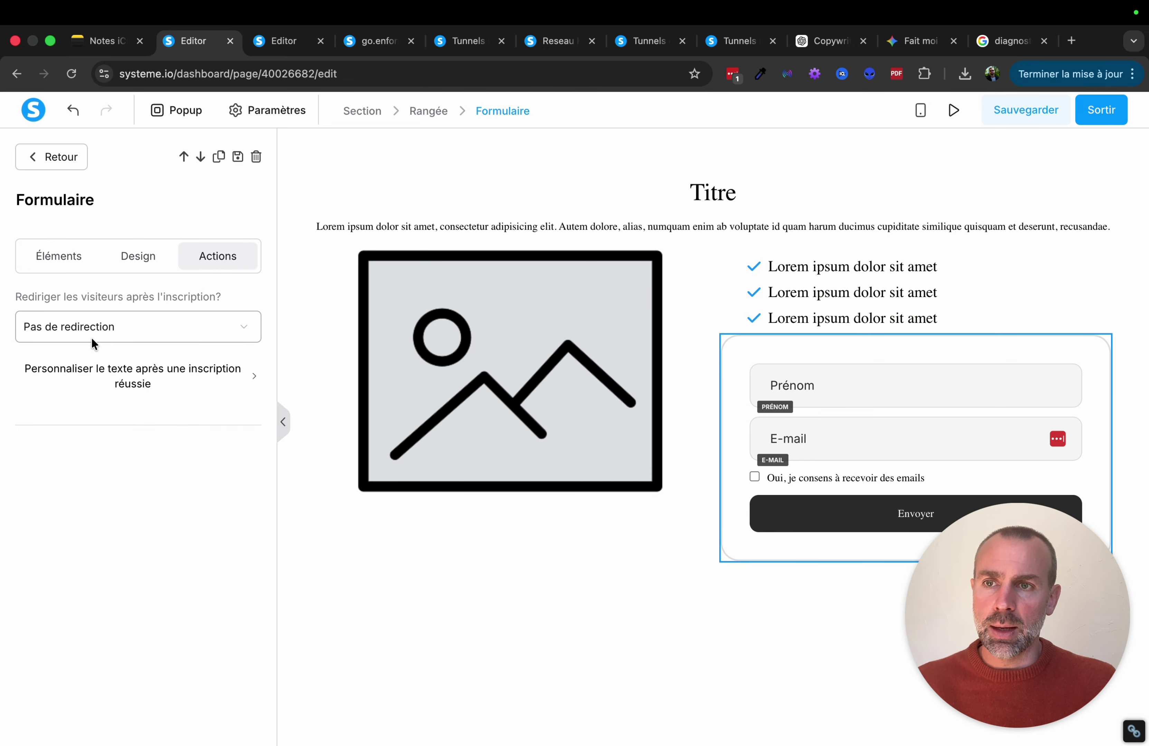
{"action": "left_click", "coordinate": [141, 328]}
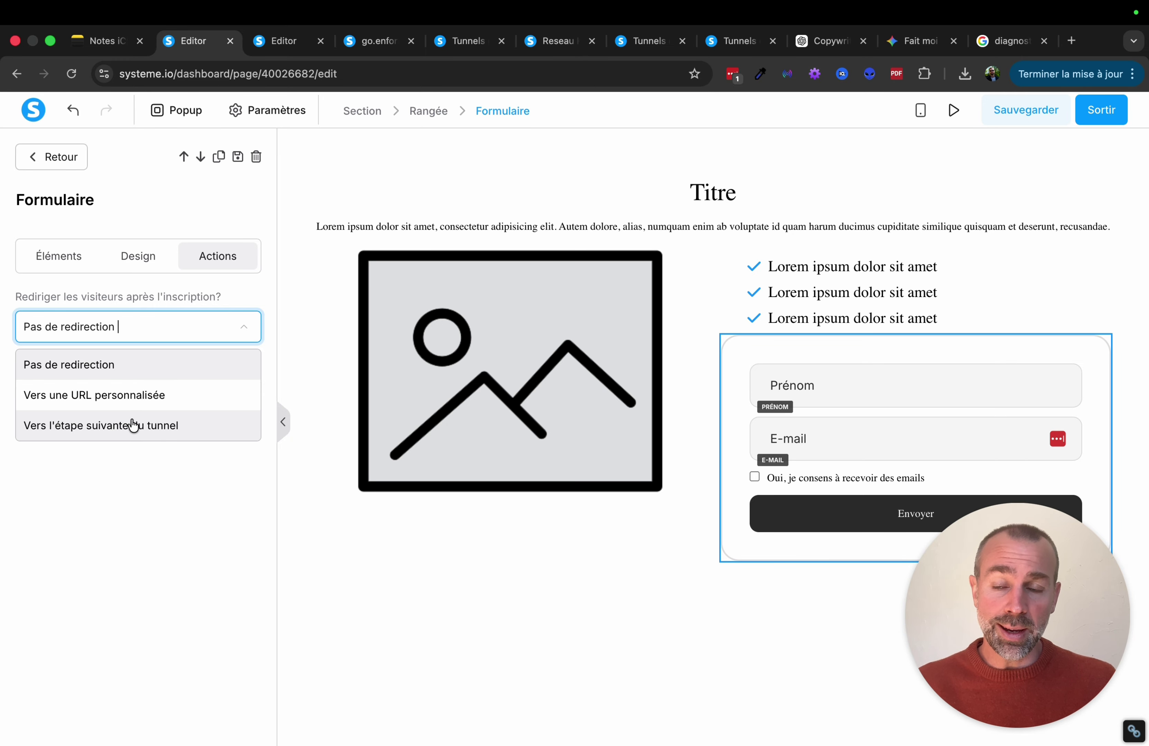
{"action": "left_click", "coordinate": [73, 429]}
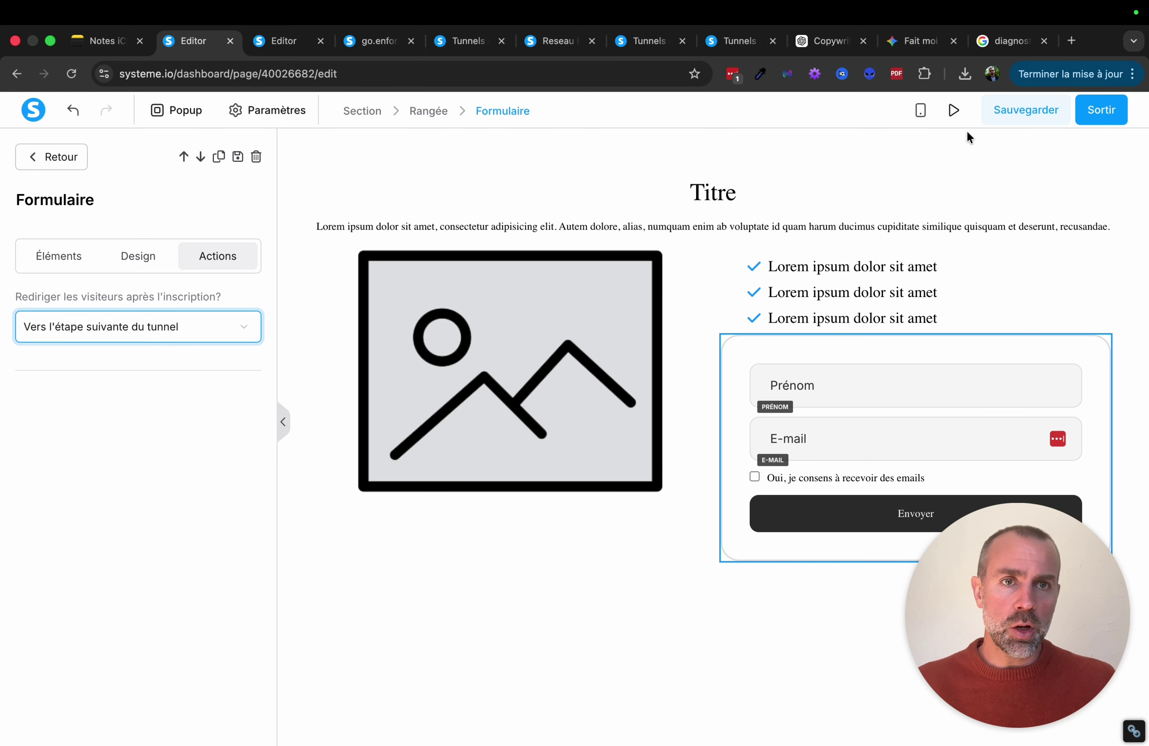
{"action": "left_click", "coordinate": [1026, 117]}
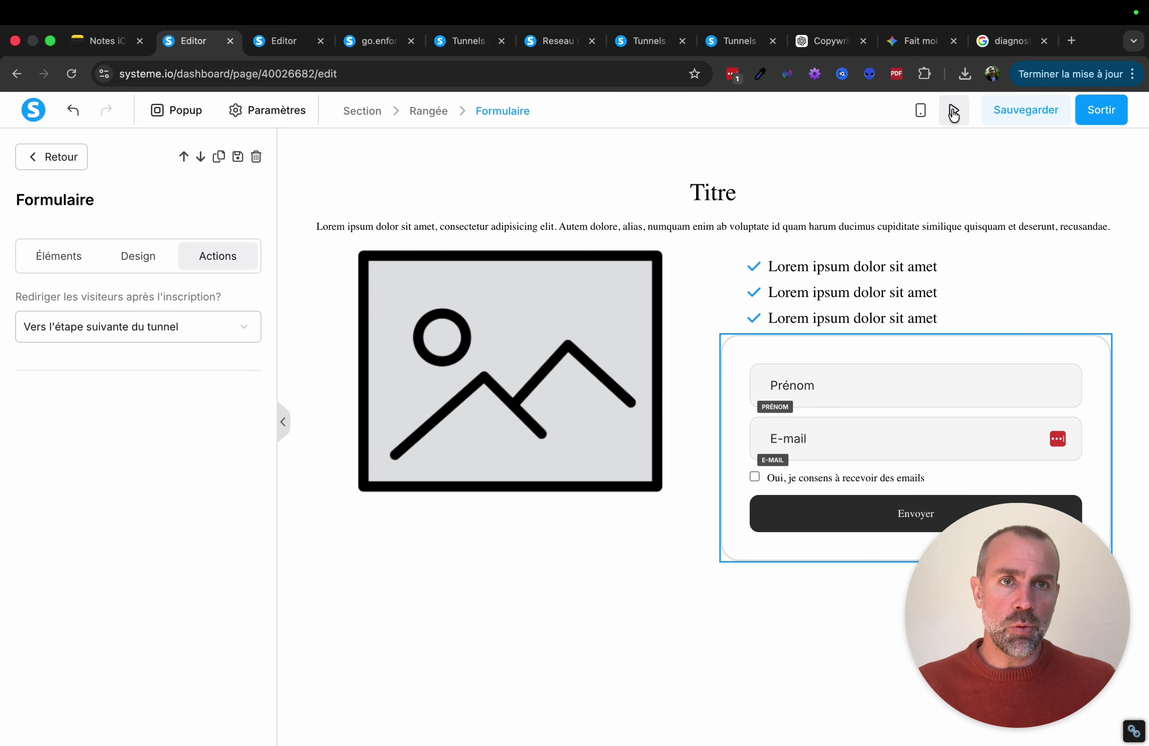
- Check the capture page in the mobile view and open its live preview
{"action": "left_click", "coordinate": [923, 114]}
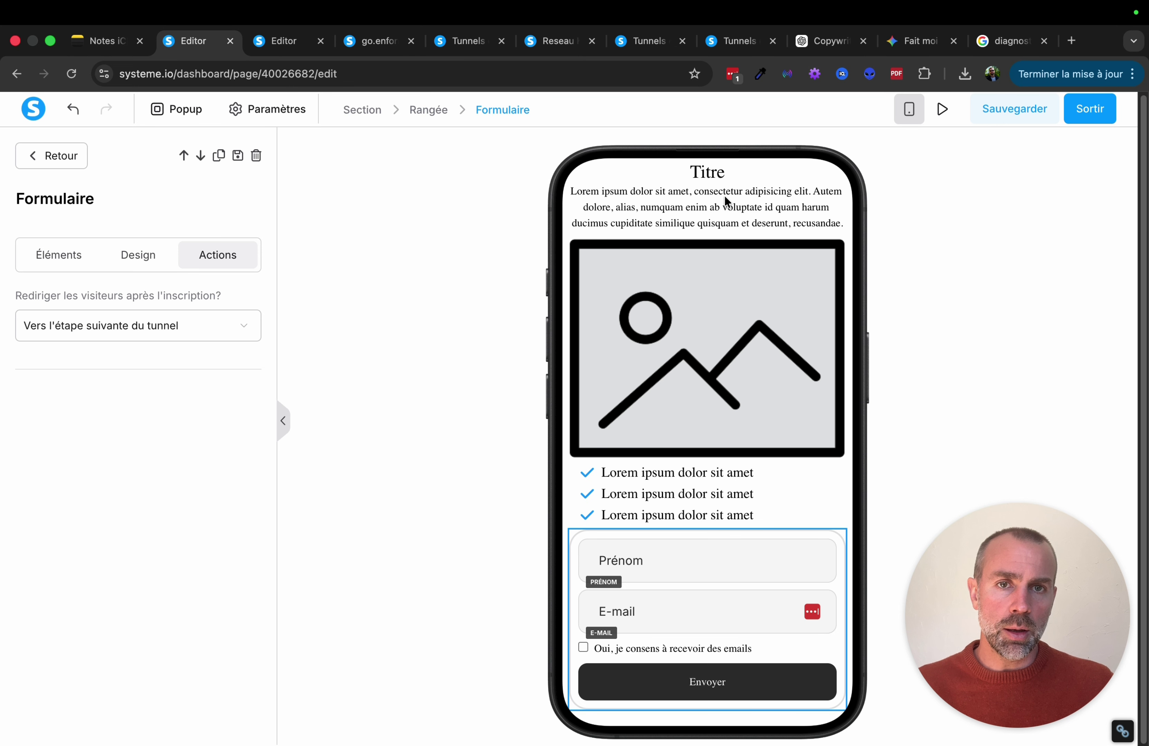
{"action": "left_click", "coordinate": [940, 111]}
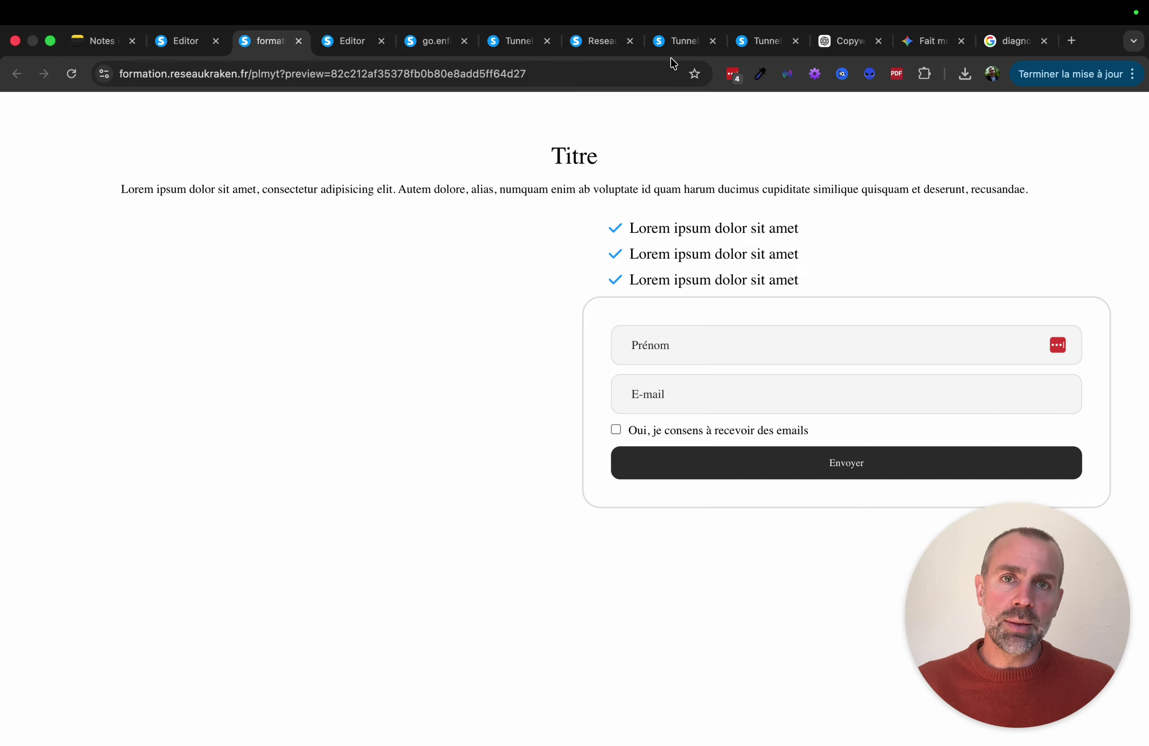
- Return to the other open page editor, which holds the "Pourquoi votre business vous épuise" page
{"action": "left_click", "coordinate": [763, 42]}
{"action": "left_click", "coordinate": [664, 45]}
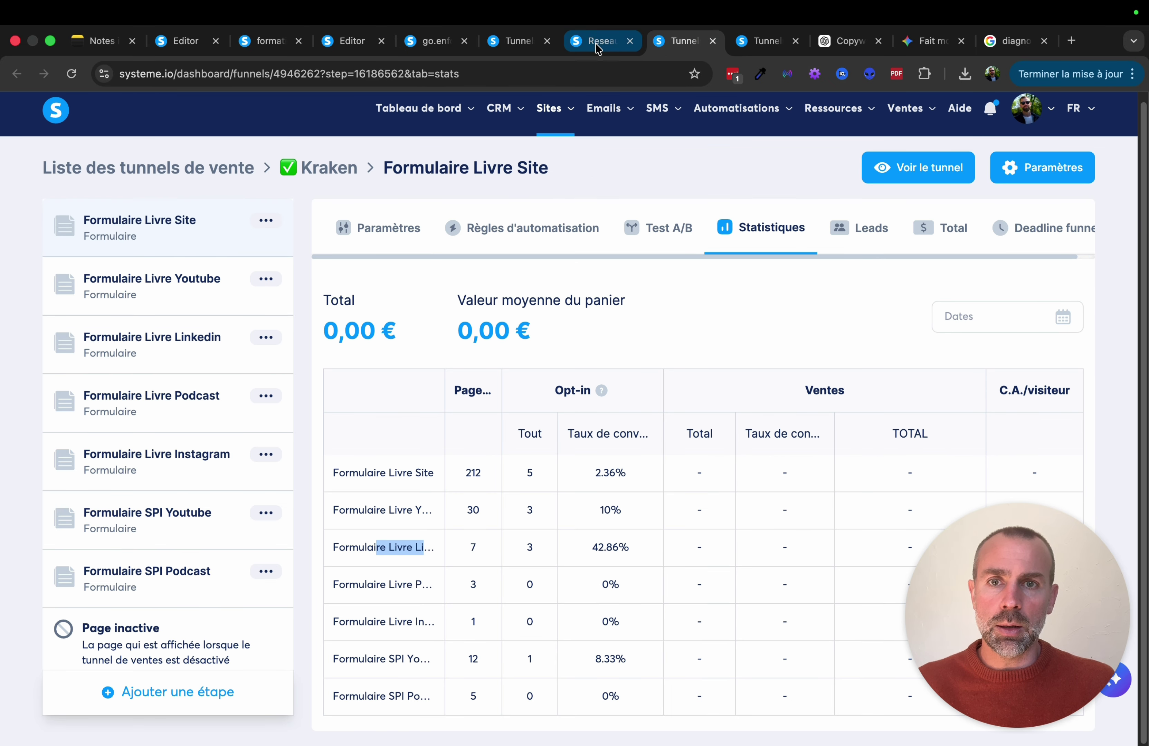
{"action": "left_click", "coordinate": [594, 43]}
{"action": "left_click", "coordinate": [517, 45]}
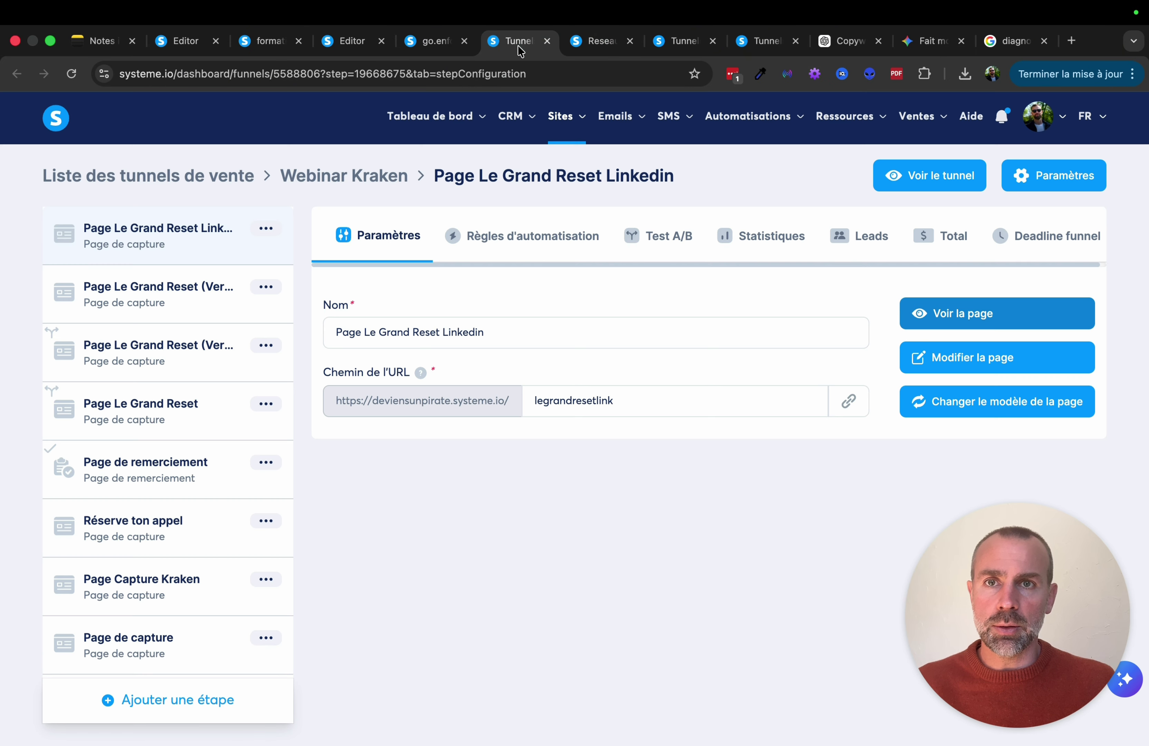
{"action": "left_click", "coordinate": [420, 46]}
{"action": "left_click", "coordinate": [183, 44]}
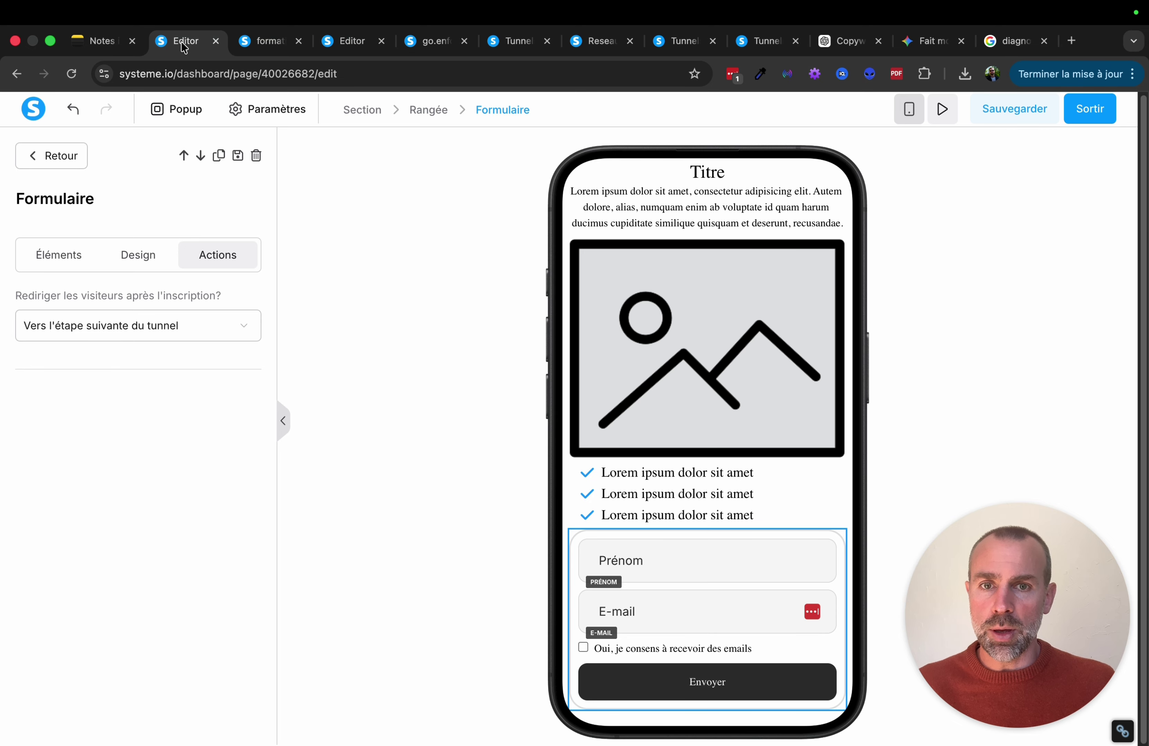
{"action": "left_click", "coordinate": [260, 43]}
{"action": "left_click", "coordinate": [348, 43]}
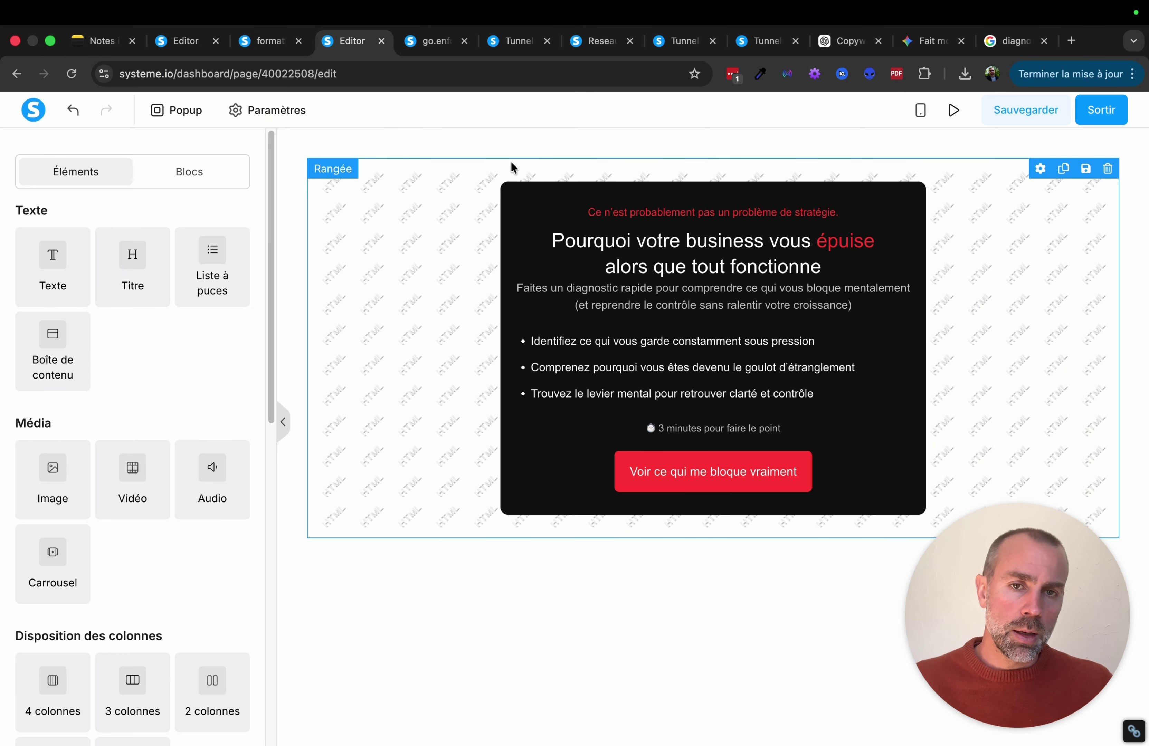
- Add a Code HTML element in a new section below the dark diagnostic block and open its code for editing
{"action": "left_click_drag", "start_coordinate": [1011, 627], "coordinate": [125, 628]}
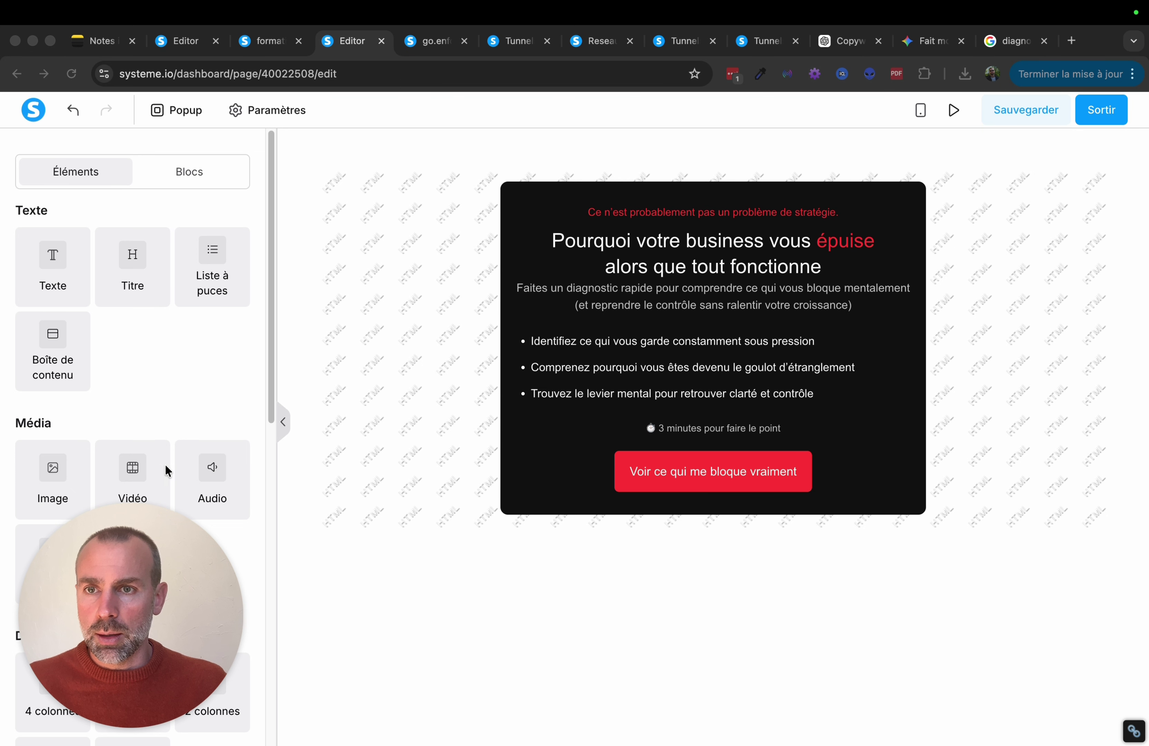
{"action": "left_click_drag", "start_coordinate": [146, 572], "coordinate": [579, 572]}
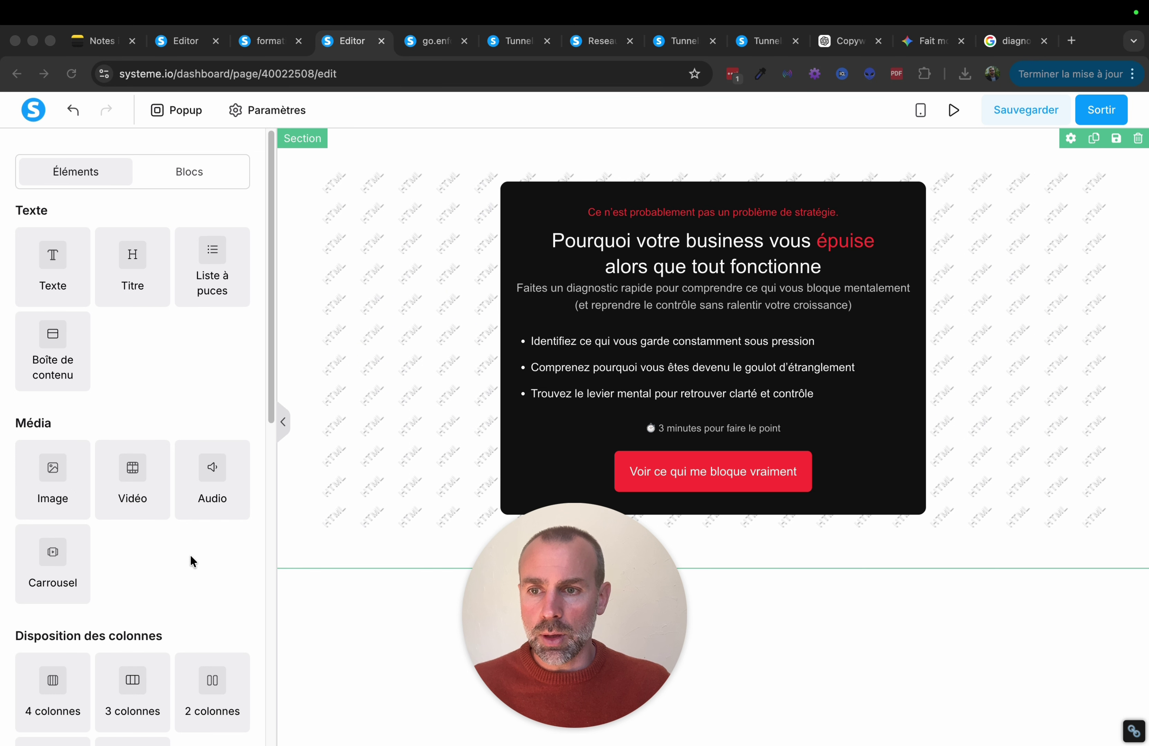
{"action": "left_click", "coordinate": [271, 407]}
{"action": "scroll", "coordinate": [202, 510], "scroll_direction": "down", "scroll_amount": 10}
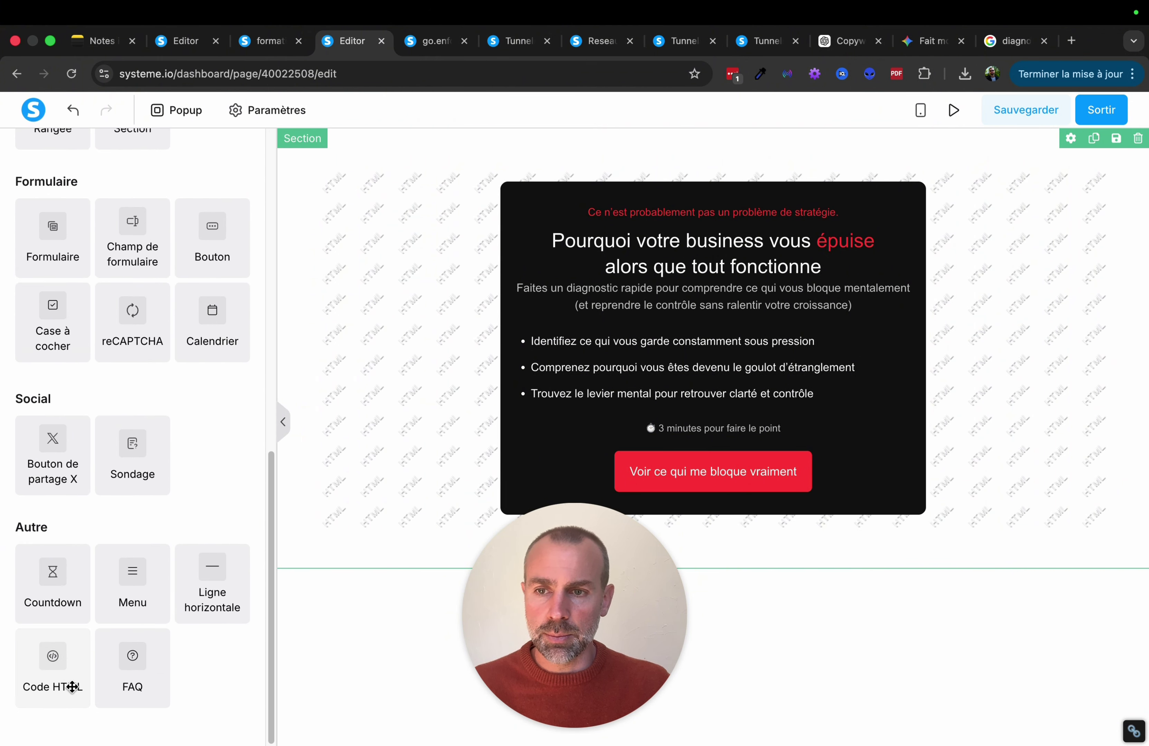
{"action": "left_click_drag", "start_coordinate": [38, 667], "coordinate": [794, 562]}
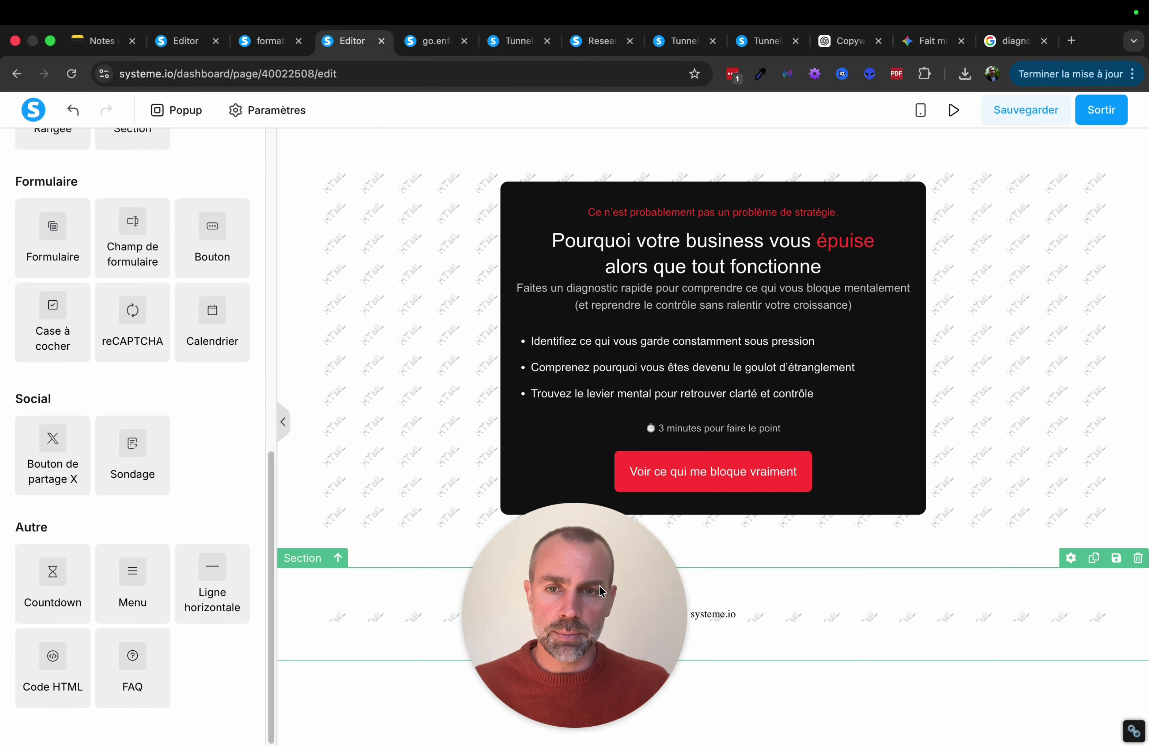
{"action": "left_click_drag", "start_coordinate": [600, 591], "coordinate": [156, 591]}
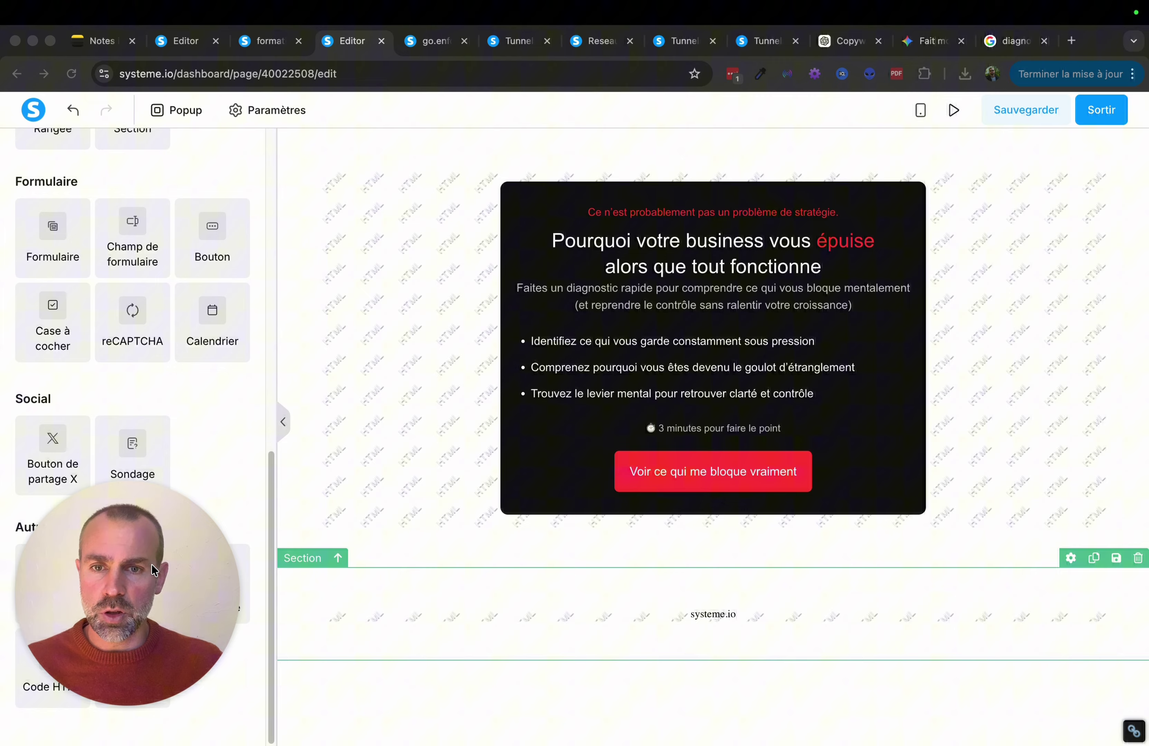
{"action": "left_click", "coordinate": [728, 622]}
{"action": "left_click", "coordinate": [706, 617]}
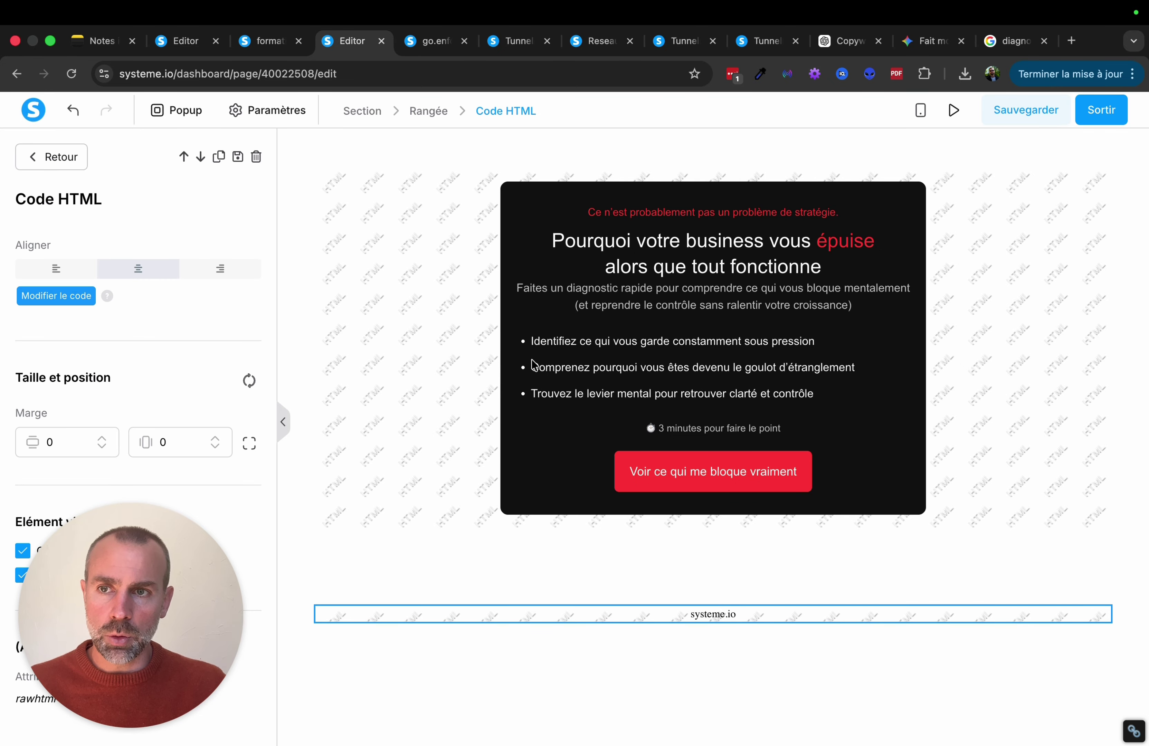
{"action": "left_click", "coordinate": [62, 299]}
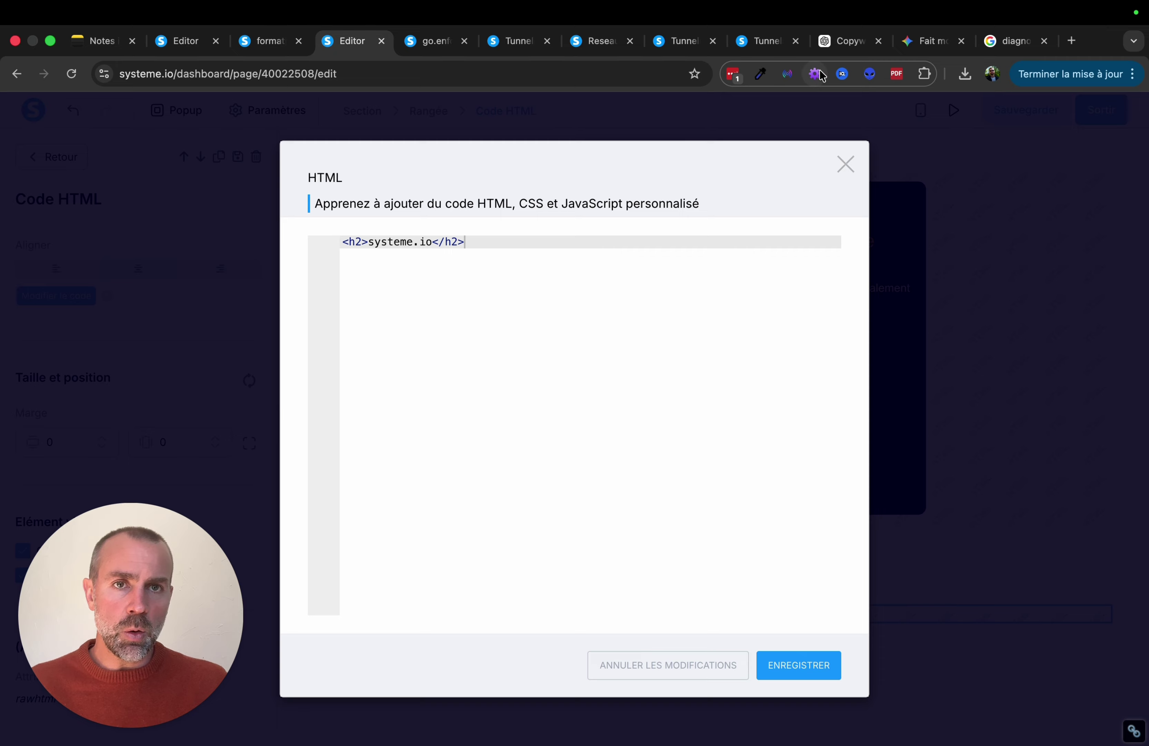
- Switch to the Copywriter avancé chat in ChatGPT and find the request for a responsive HTML version for systeme.io
{"action": "left_click", "coordinate": [841, 46]}
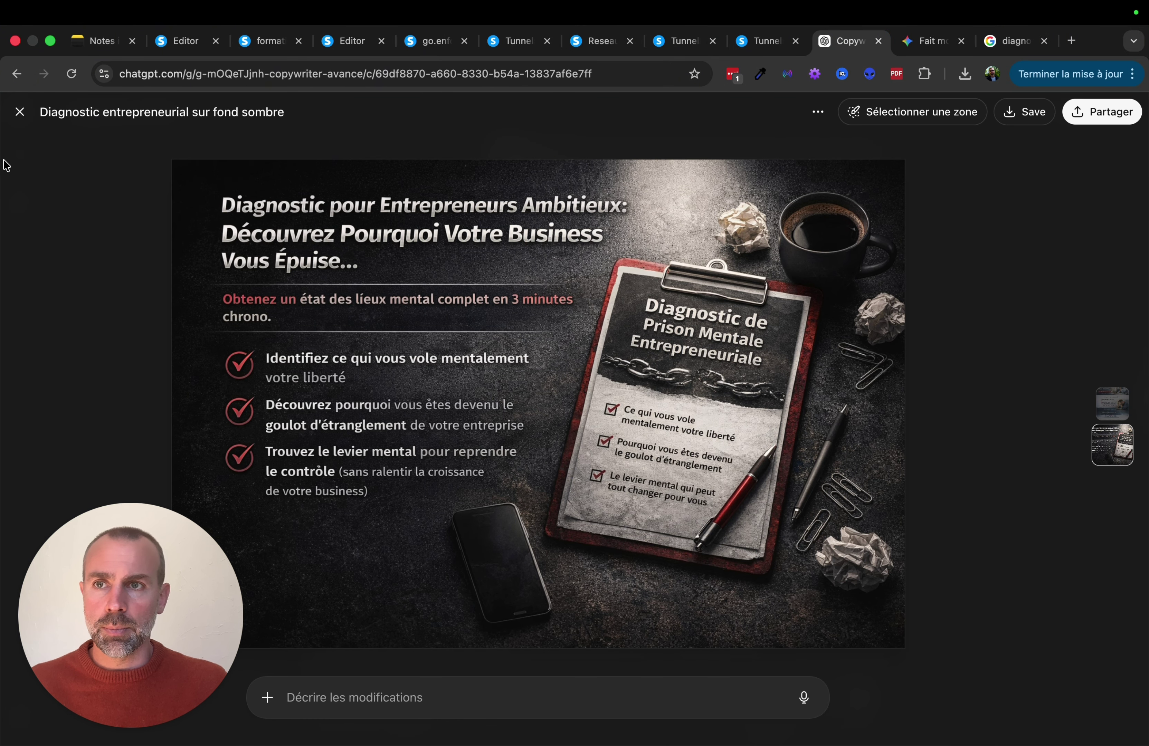
{"action": "left_click", "coordinate": [19, 112]}
{"action": "scroll", "coordinate": [825, 466], "scroll_direction": "down", "scroll_amount": 5}
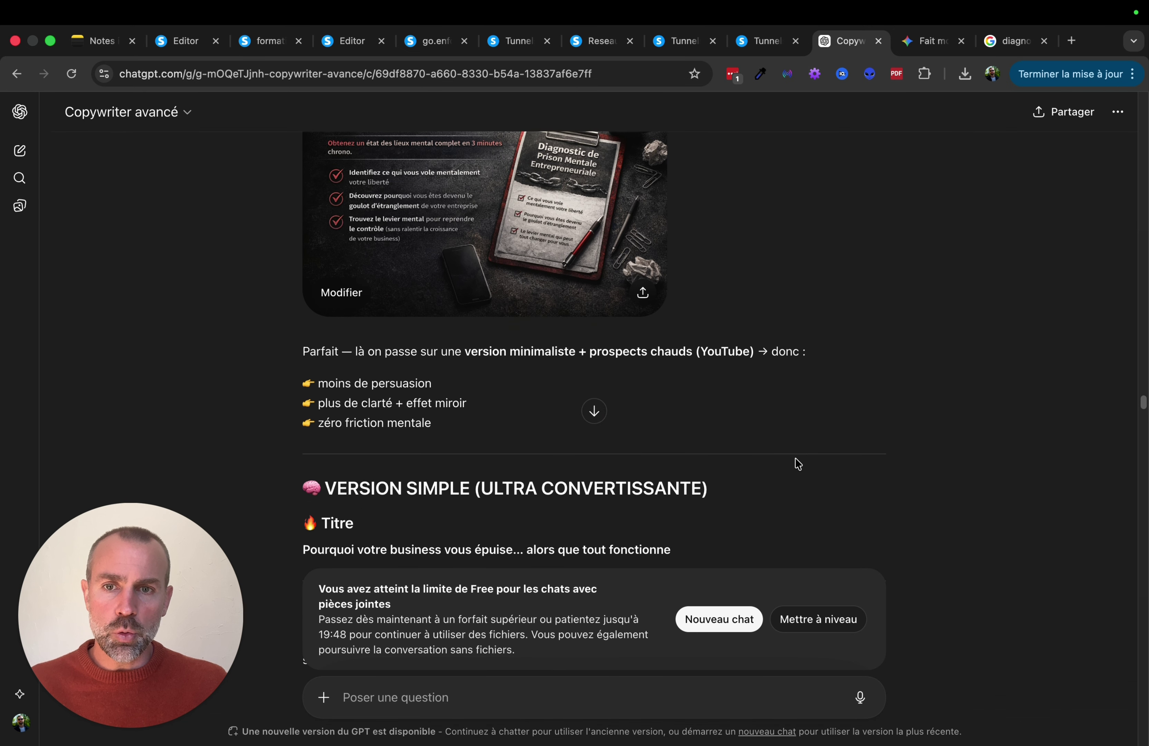
{"action": "scroll", "coordinate": [769, 466], "scroll_direction": "down", "scroll_amount": 20}
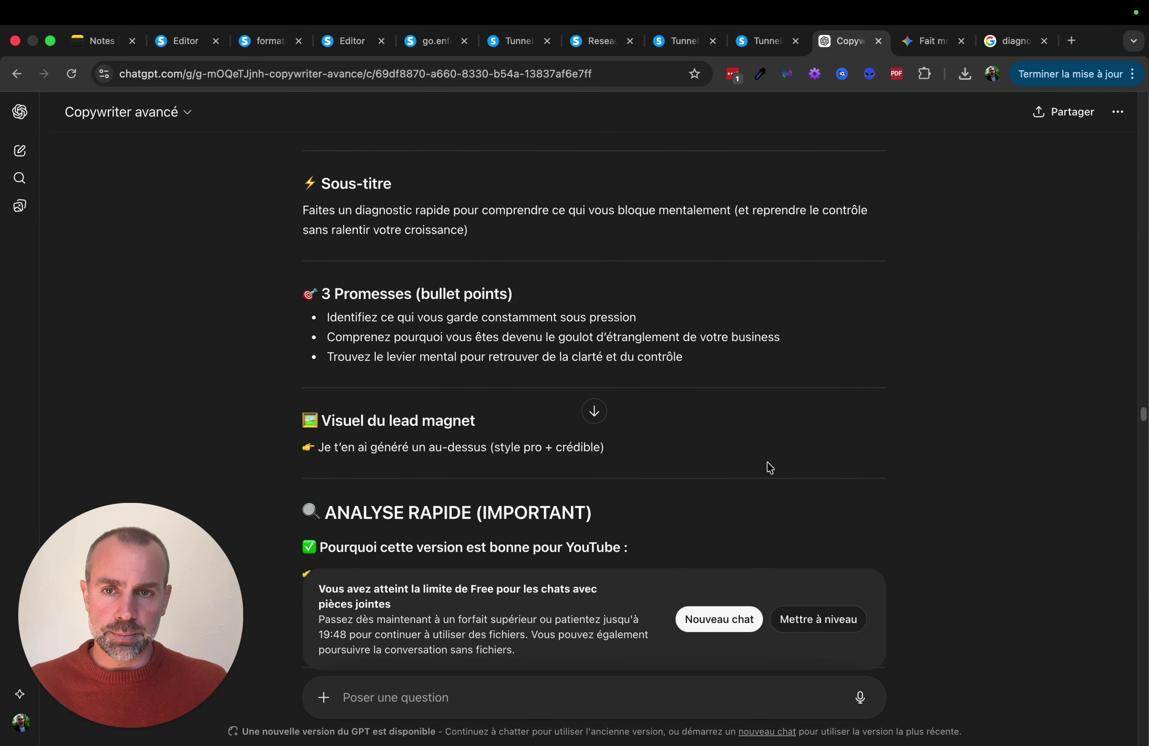
{"action": "scroll", "coordinate": [768, 467], "scroll_direction": "down", "scroll_amount": 3}
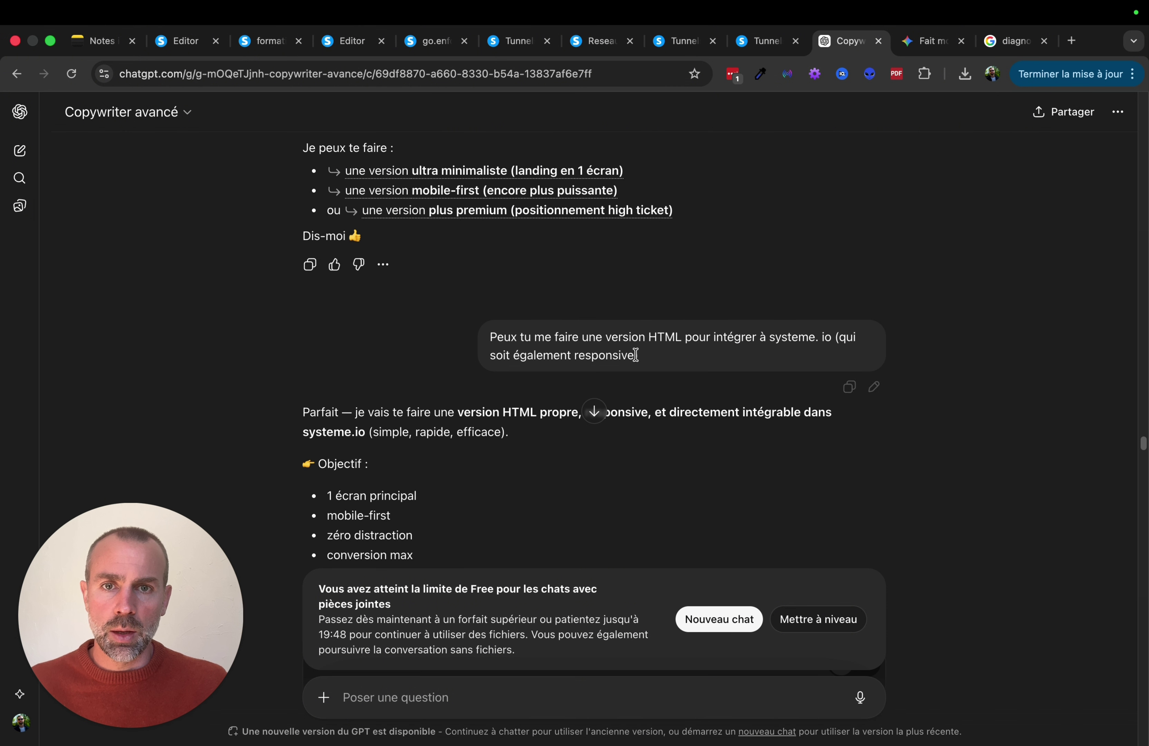
{"action": "left_click_drag", "start_coordinate": [636, 355], "coordinate": [488, 346]}
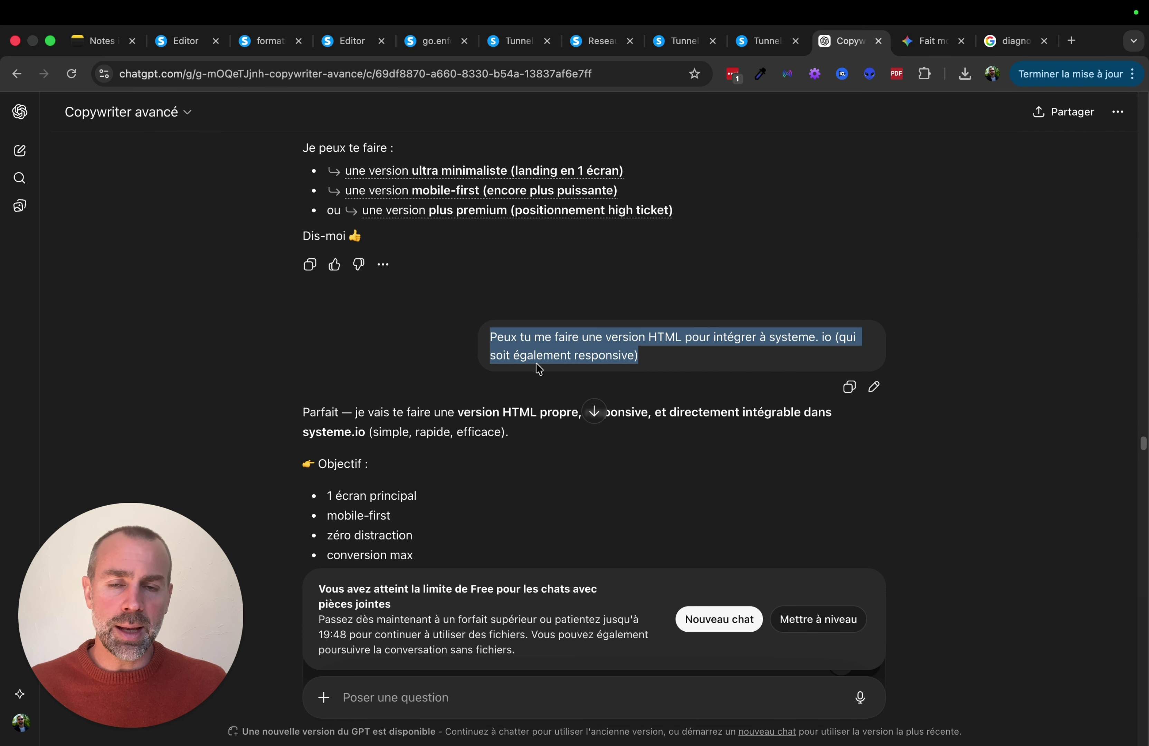
- Copy the corrected systeme.io-compatible HTML code from the reply to the "Le code est invalide" message
{"action": "scroll", "coordinate": [567, 453], "scroll_direction": "down", "scroll_amount": 10}
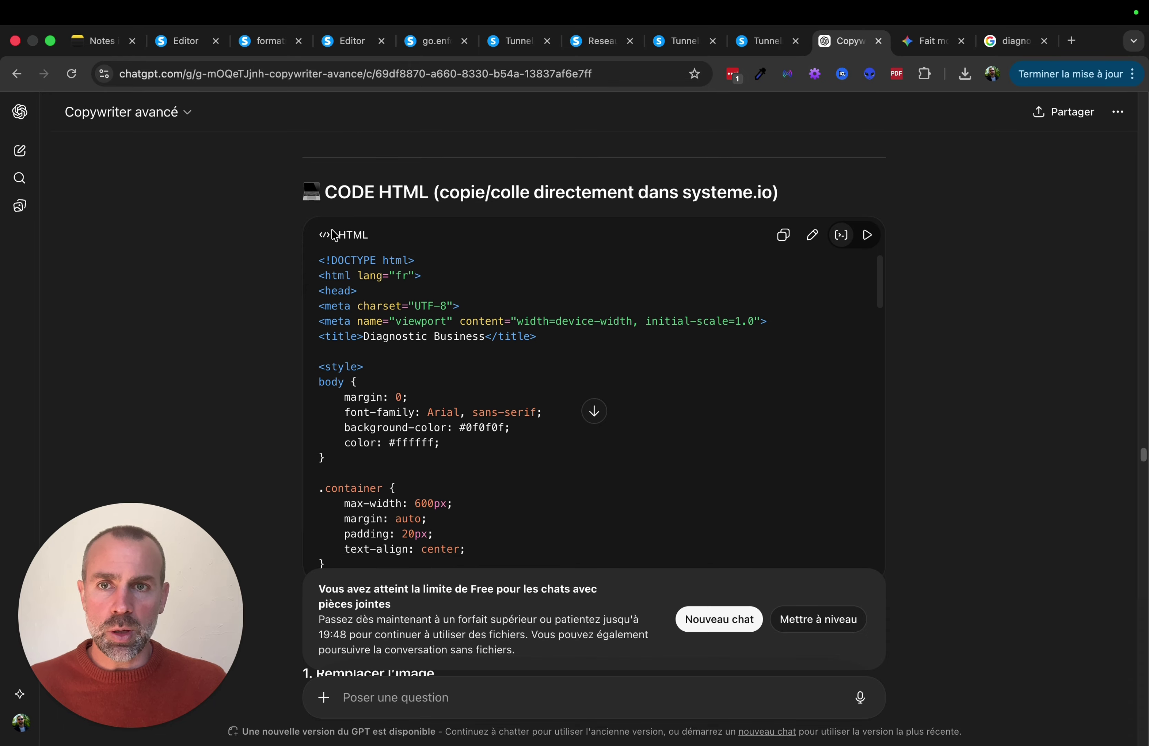
{"action": "scroll", "coordinate": [665, 400], "scroll_direction": "down", "scroll_amount": 10}
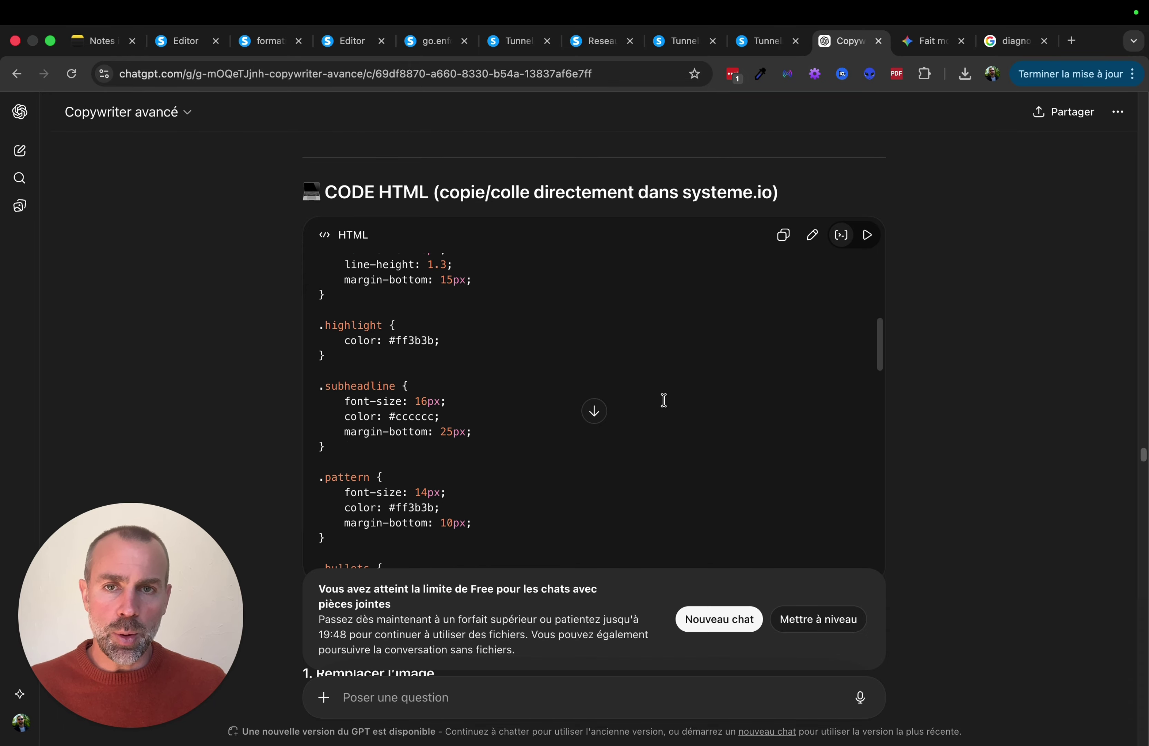
{"action": "scroll", "coordinate": [1012, 409], "scroll_direction": "down", "scroll_amount": 20}
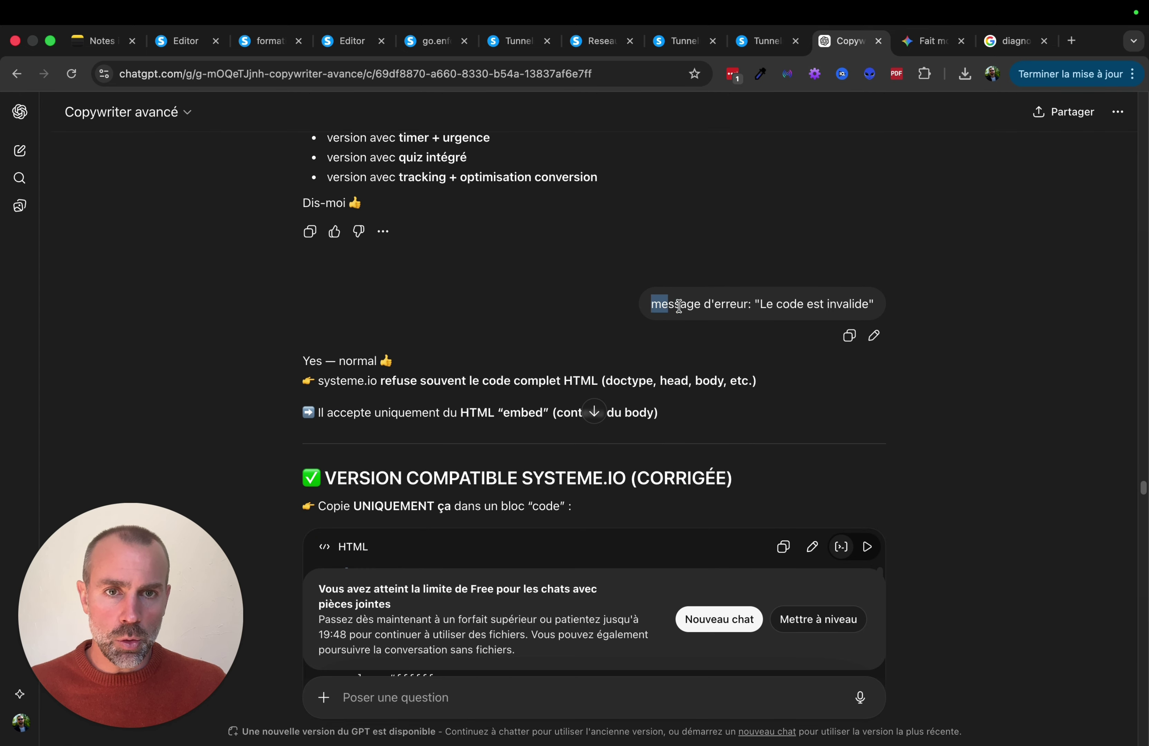
{"action": "left_click_drag", "start_coordinate": [679, 306], "coordinate": [851, 306]}
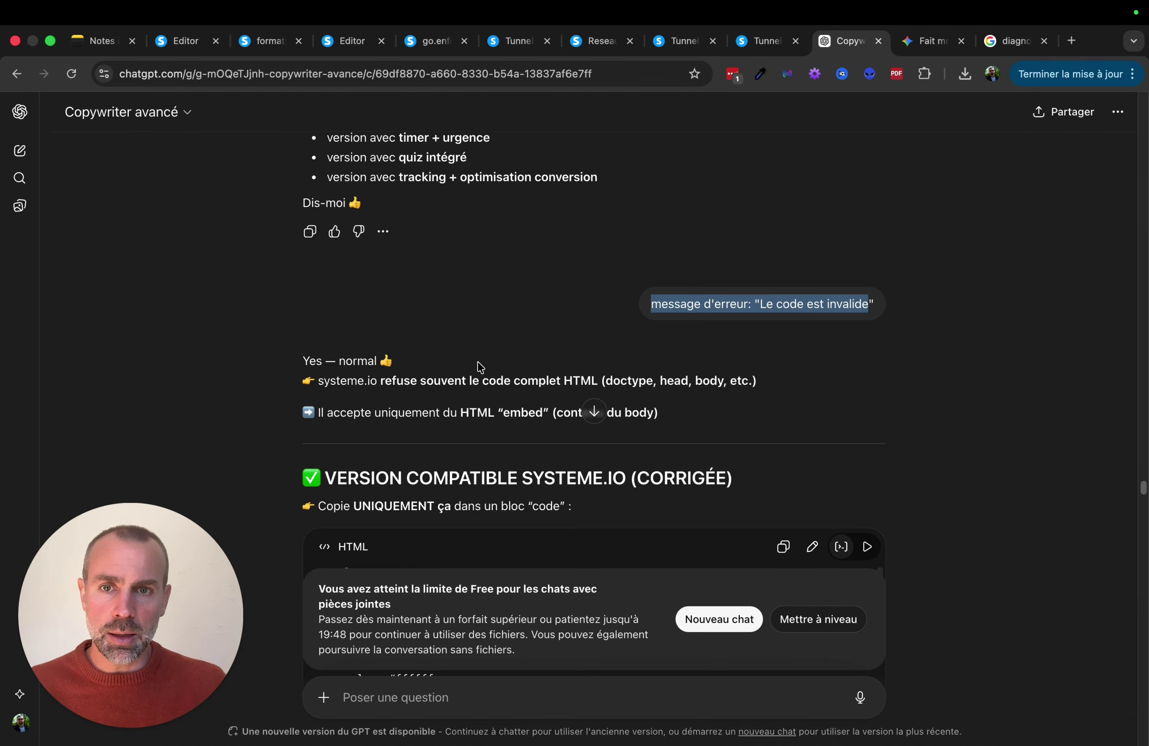
{"action": "scroll", "coordinate": [844, 385], "scroll_direction": "down", "scroll_amount": 10}
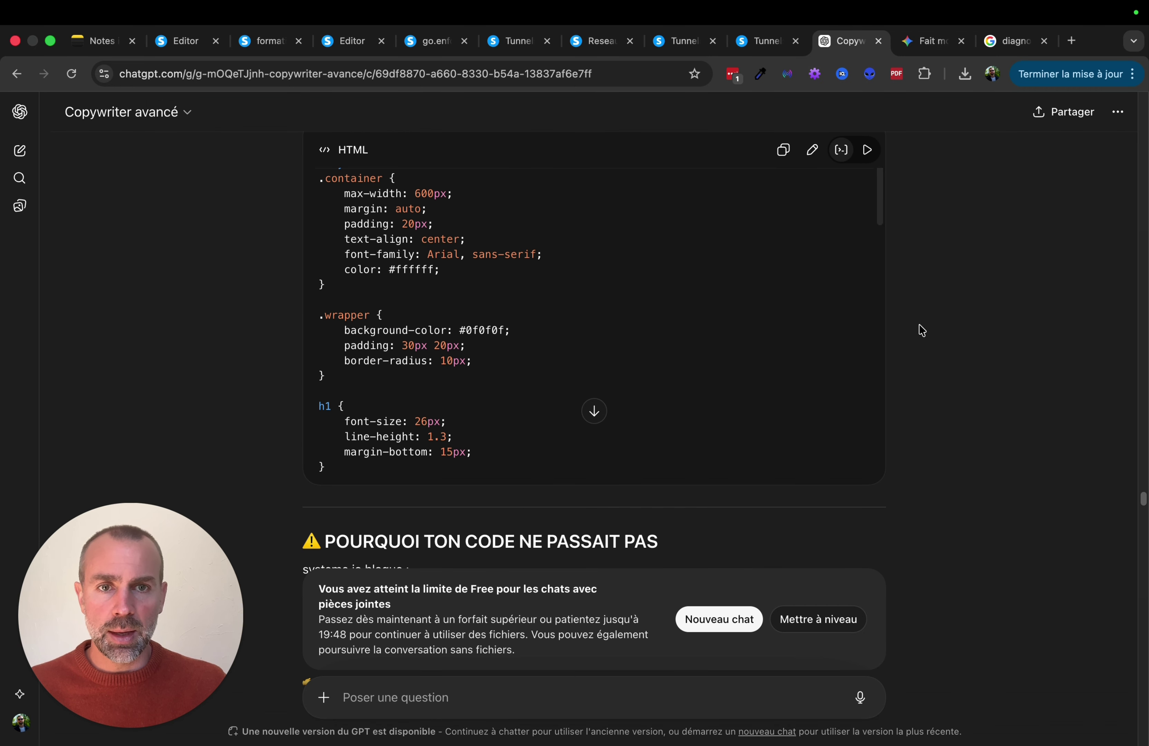
{"action": "left_click", "coordinate": [783, 150]}
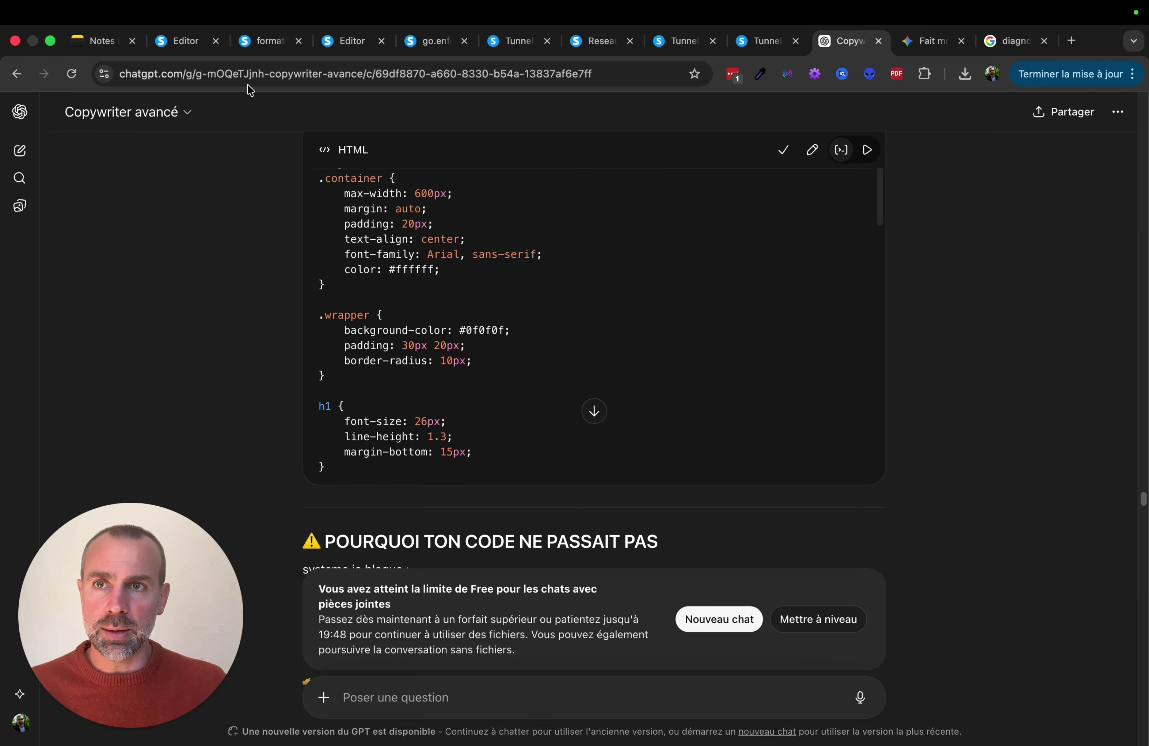
- Close the blank template page's editor and its preview, returning to the open HTML code window of the "Pourquoi votre business vous épuise" page
{"action": "left_click", "coordinate": [188, 47]}
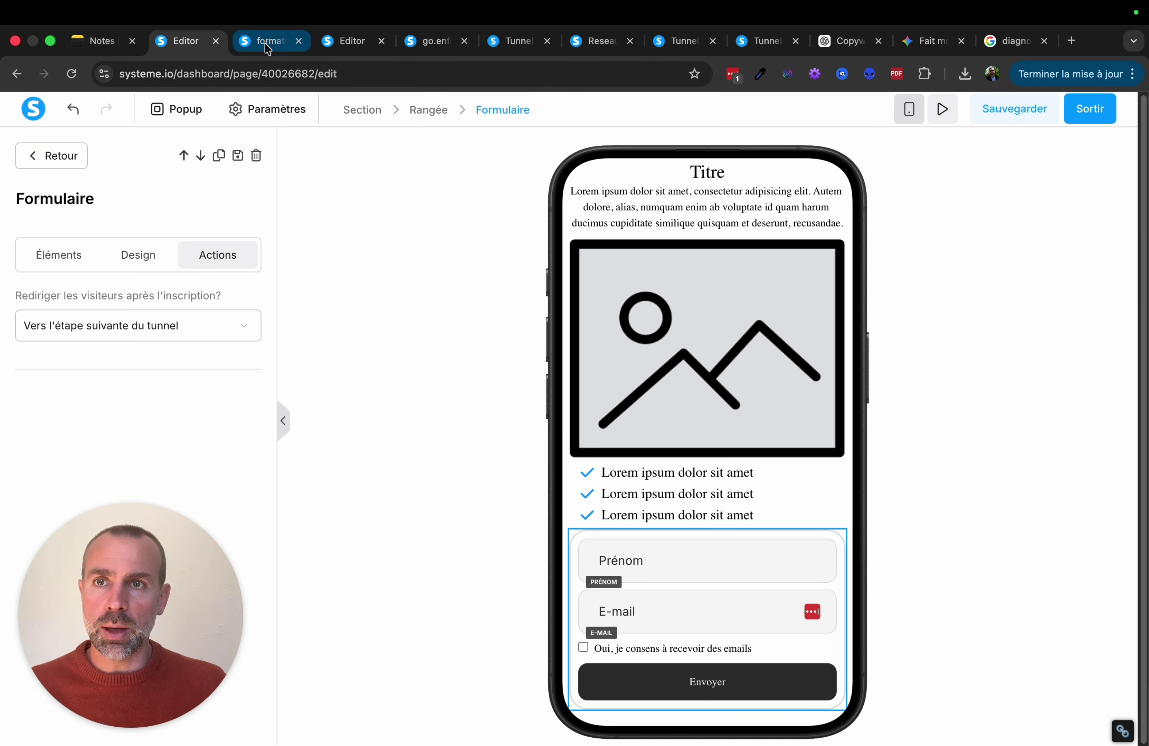
{"action": "left_click", "coordinate": [216, 41]}
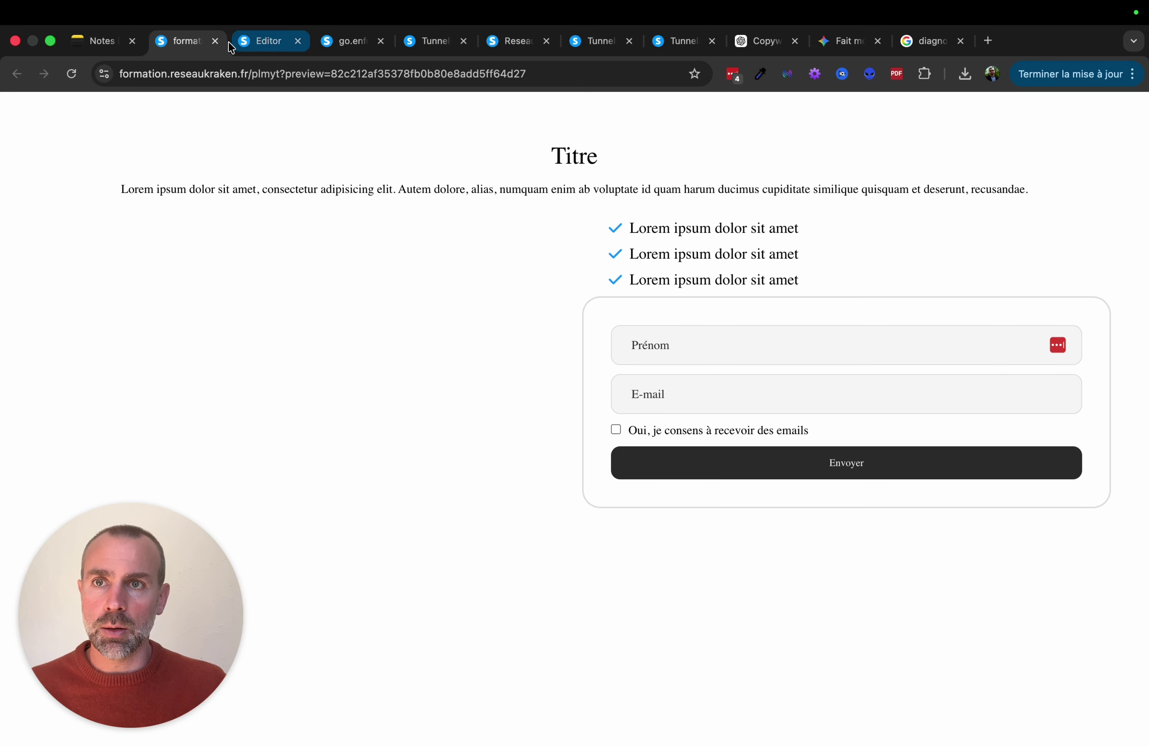
{"action": "left_click", "coordinate": [216, 41]}
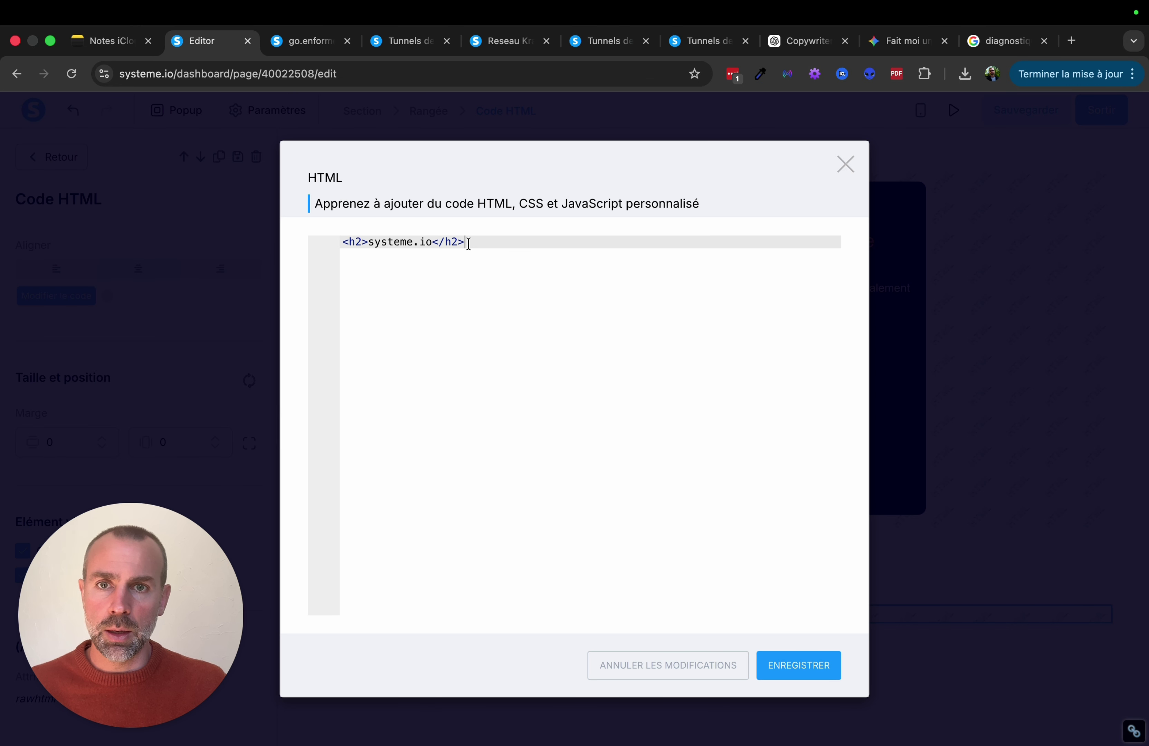
- Replace the placeholder code of the Code HTML element with the HTML copied from ChatGPT, then save the element and the page
{"action": "key", "text": "super+a"}
{"action": "key", "text": "super+v"}
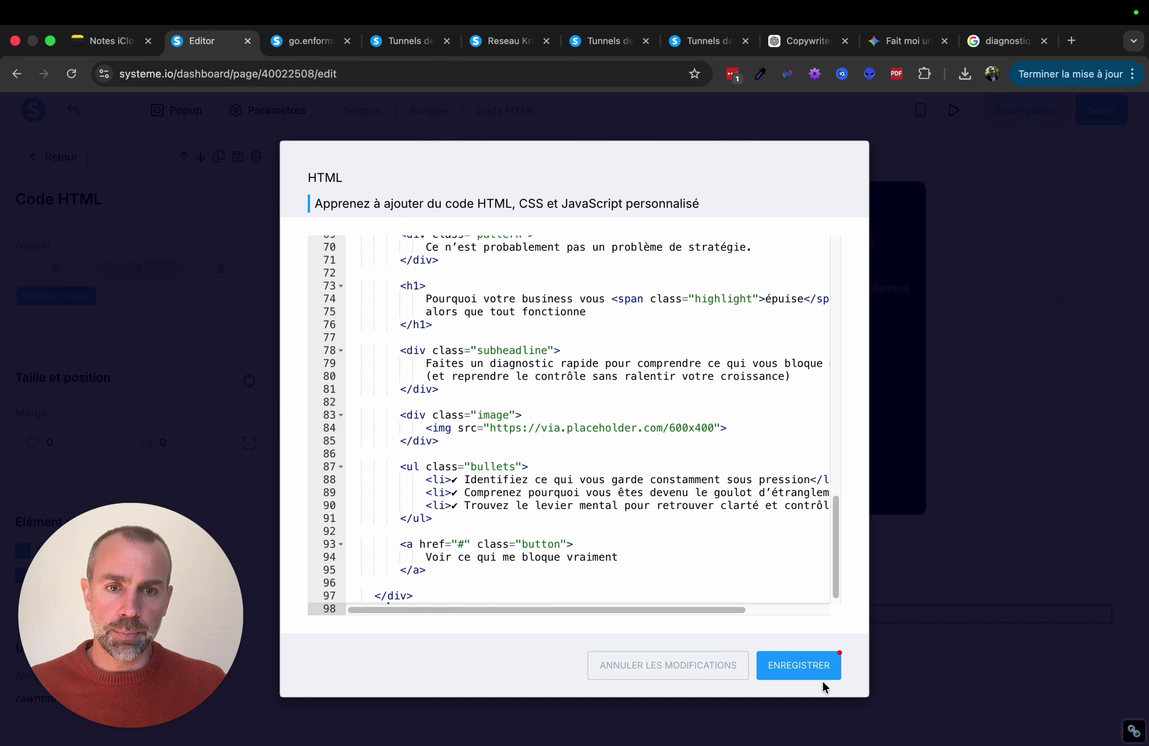
{"action": "left_click", "coordinate": [803, 679]}
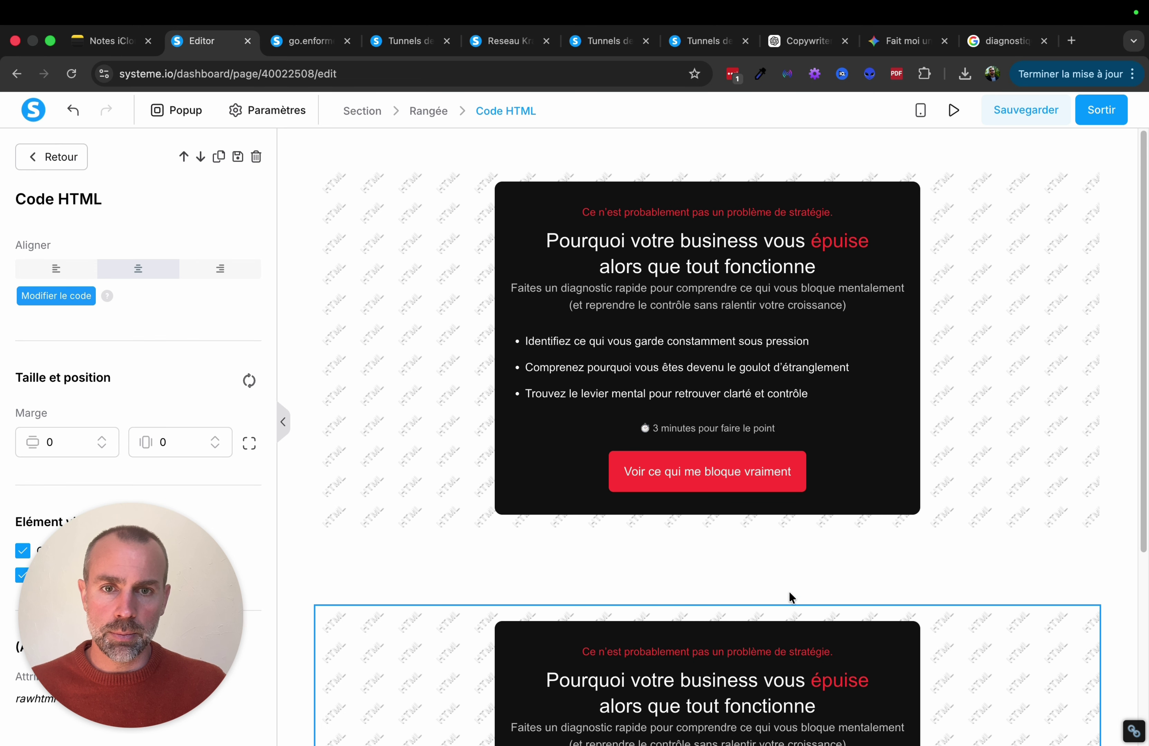
{"action": "left_click", "coordinate": [986, 118]}
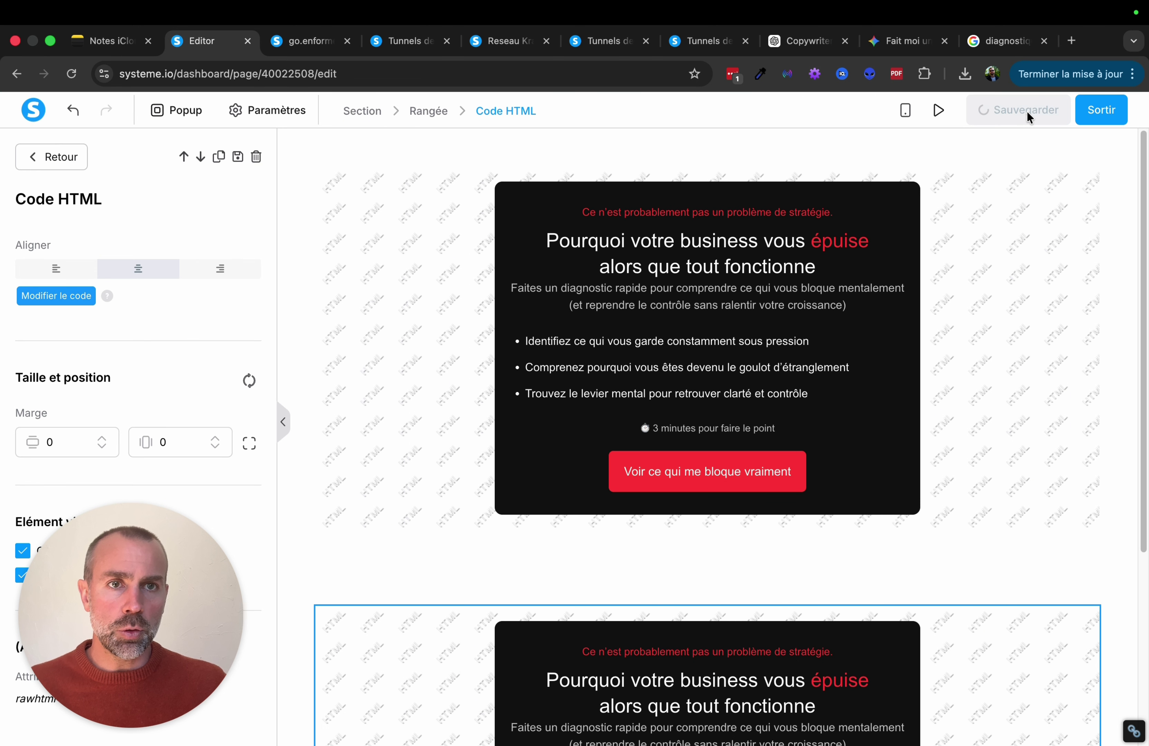
- Preview the page and test the "Voir ce qui me bloque vraiment" buttons in both dark blocks
{"action": "left_click", "coordinate": [953, 111]}
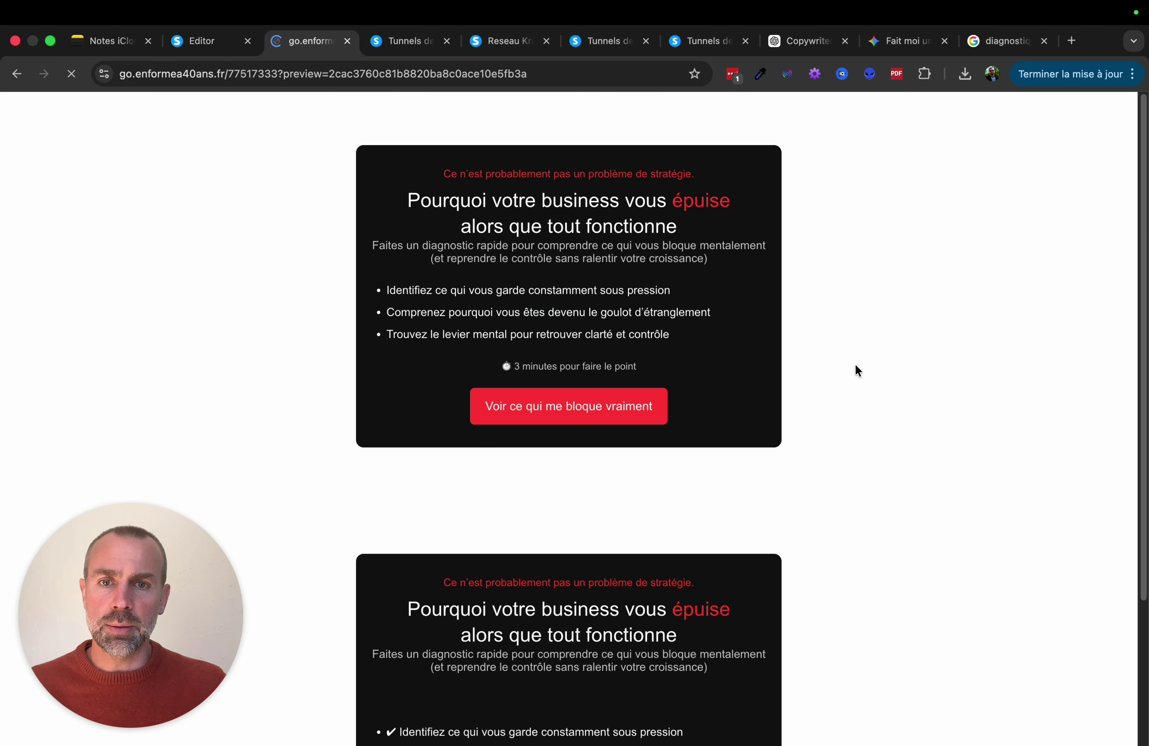
{"action": "scroll", "coordinate": [854, 369], "scroll_direction": "down", "scroll_amount": 4}
{"action": "scroll", "coordinate": [717, 450], "scroll_direction": "up", "scroll_amount": 2}
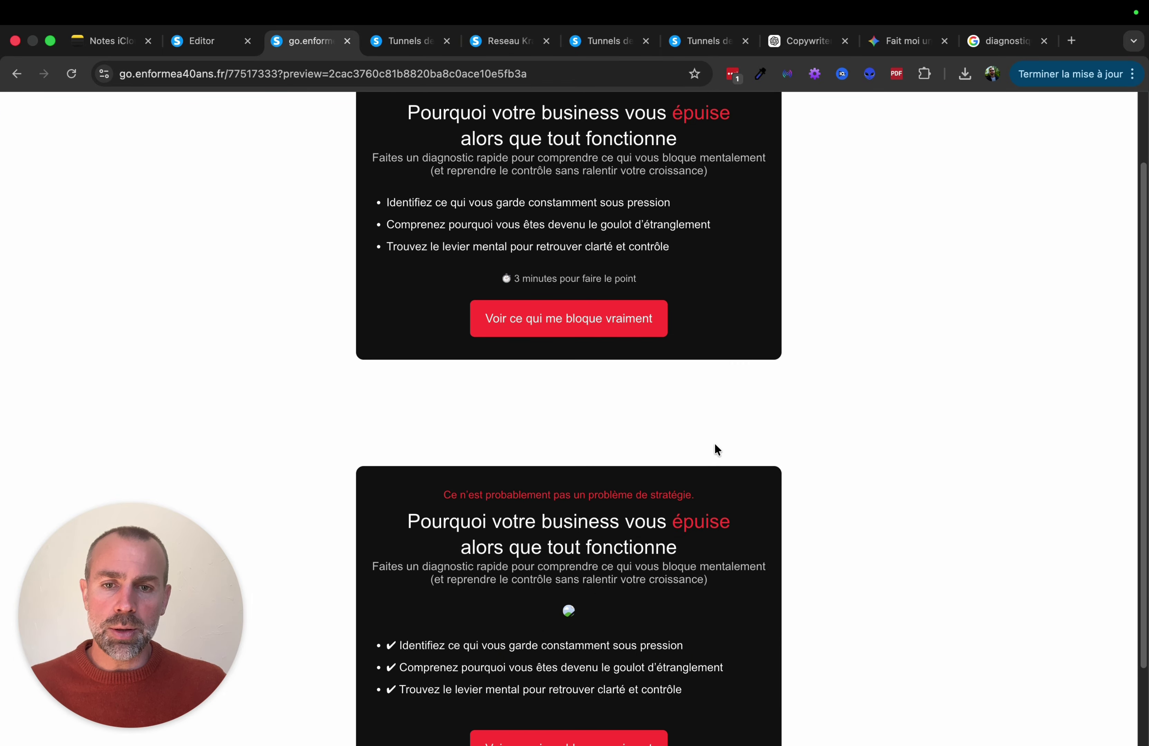
{"action": "scroll", "coordinate": [759, 608], "scroll_direction": "down", "scroll_amount": 1}
{"action": "left_click", "coordinate": [624, 733]}
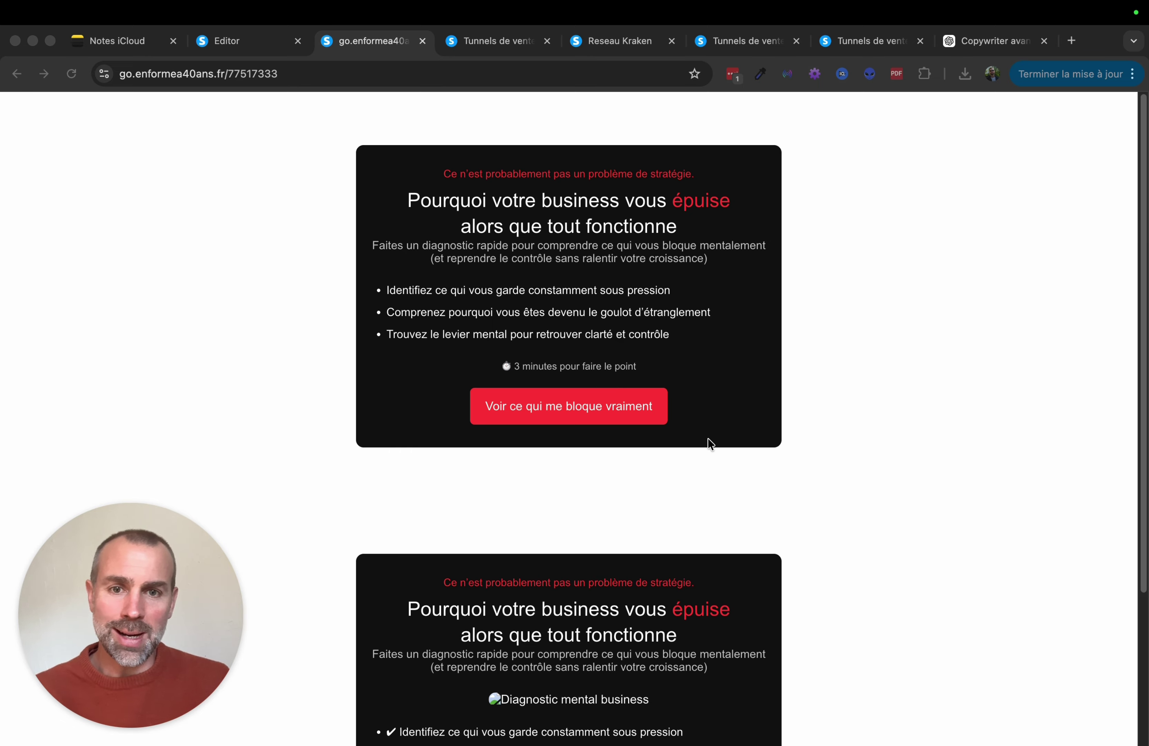
{"action": "left_click", "coordinate": [610, 416]}
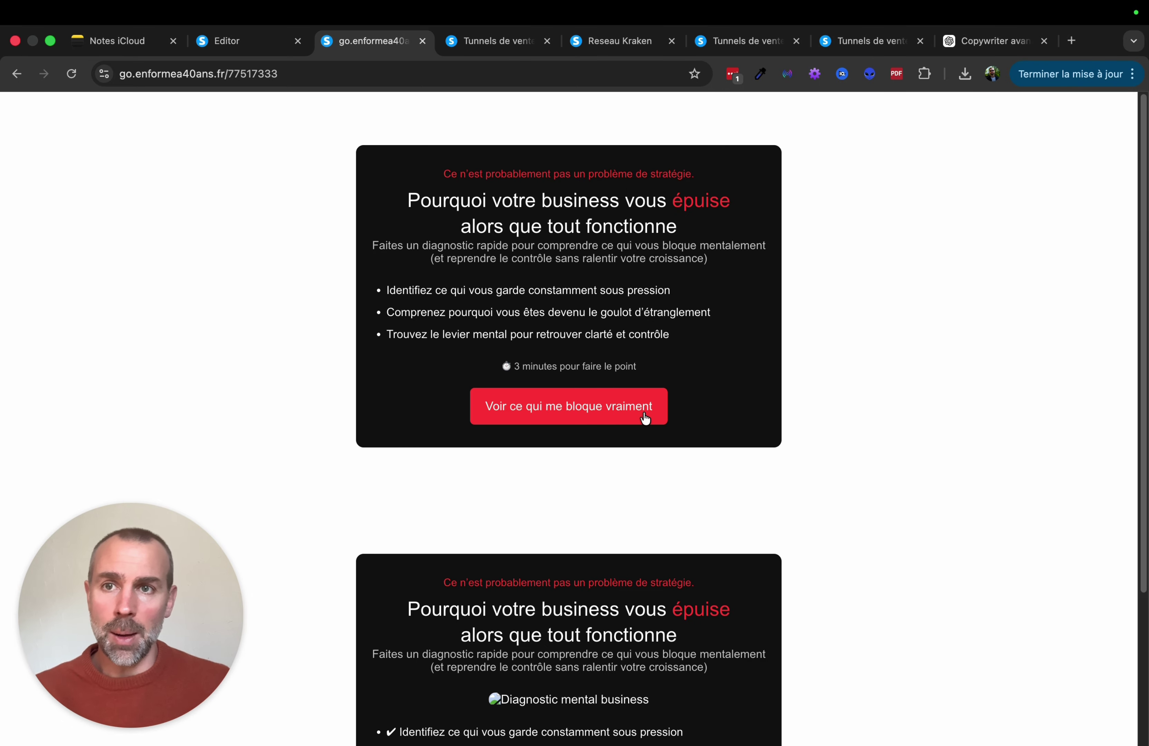
- Return to the page editor and add a Bouton element between the two dark HTML blocks
{"action": "left_click", "coordinate": [237, 43]}
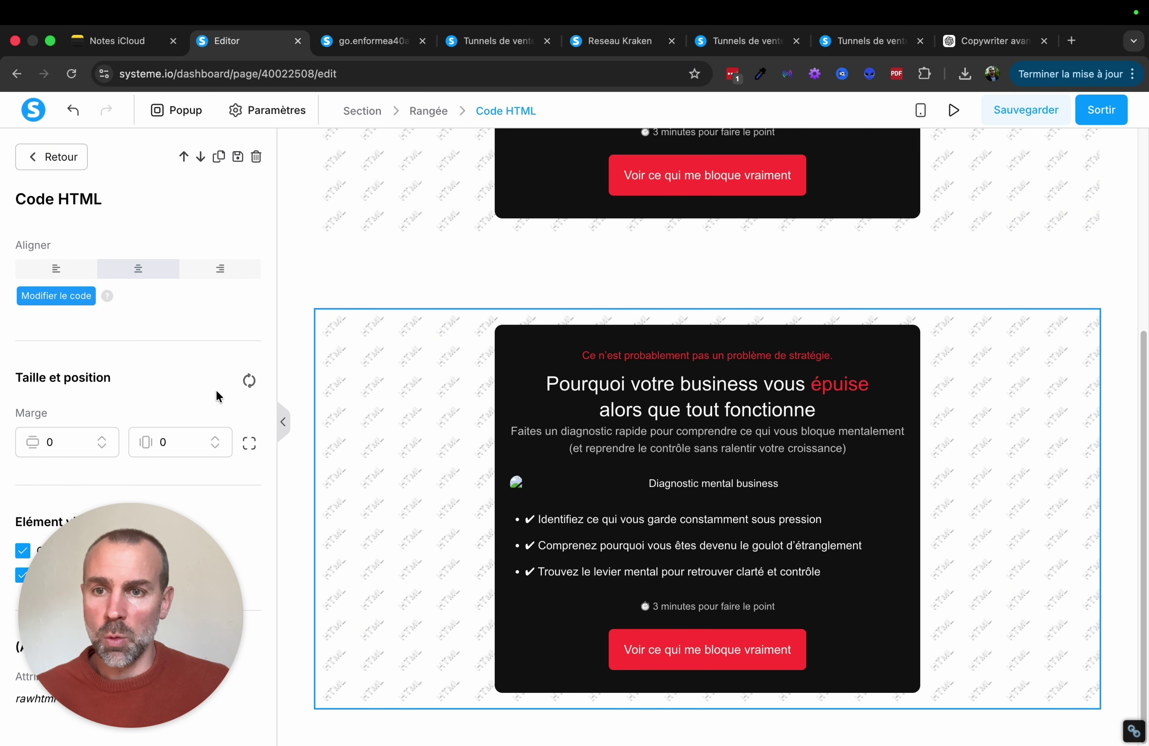
{"action": "left_click", "coordinate": [49, 158]}
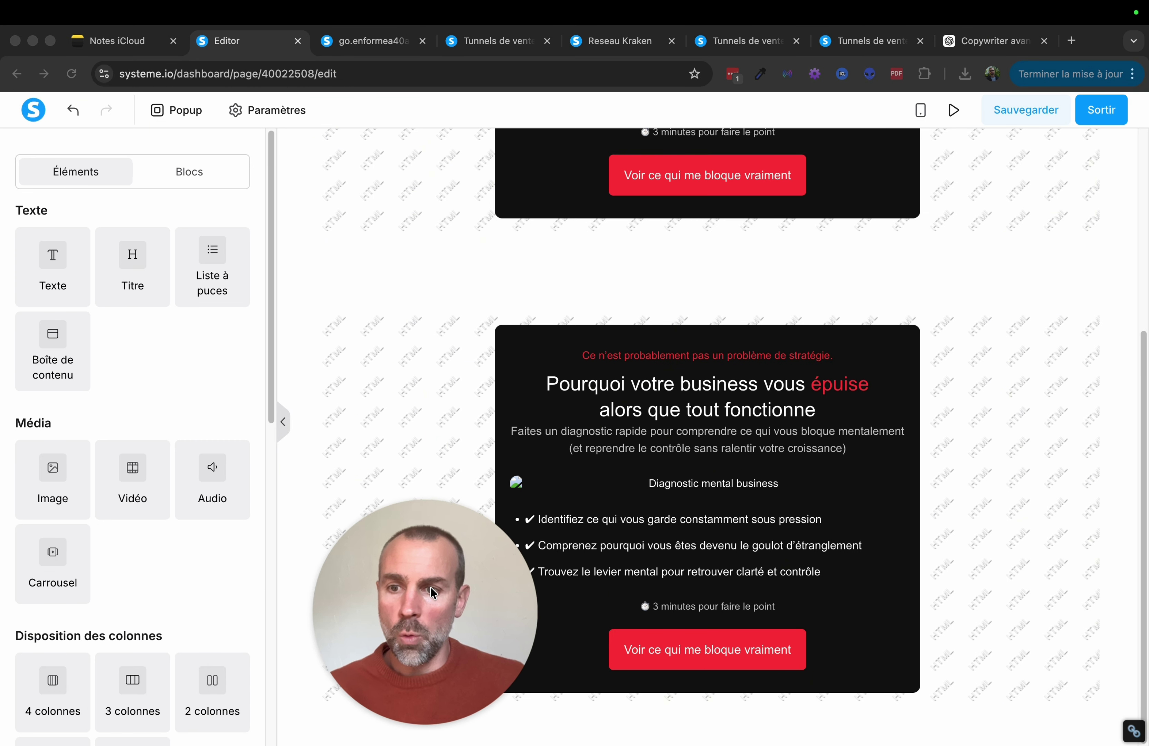
{"action": "scroll", "coordinate": [146, 537], "scroll_direction": "down", "scroll_amount": 4}
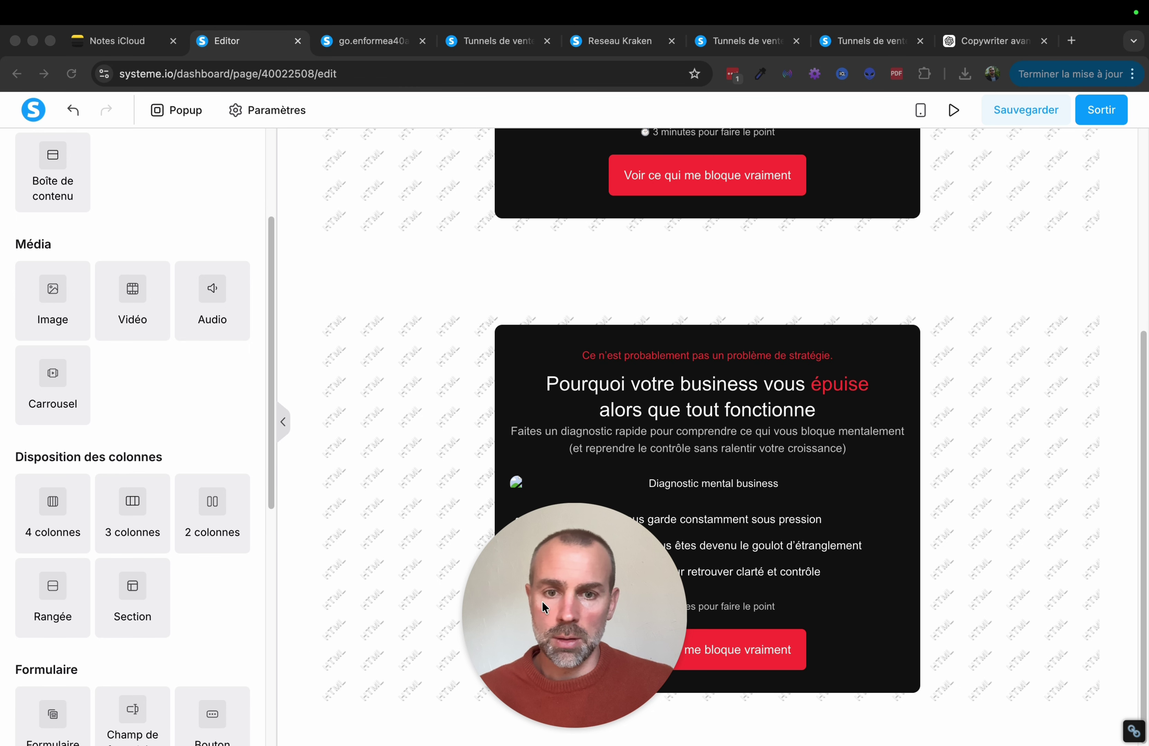
{"action": "scroll", "coordinate": [162, 513], "scroll_direction": "down", "scroll_amount": 1}
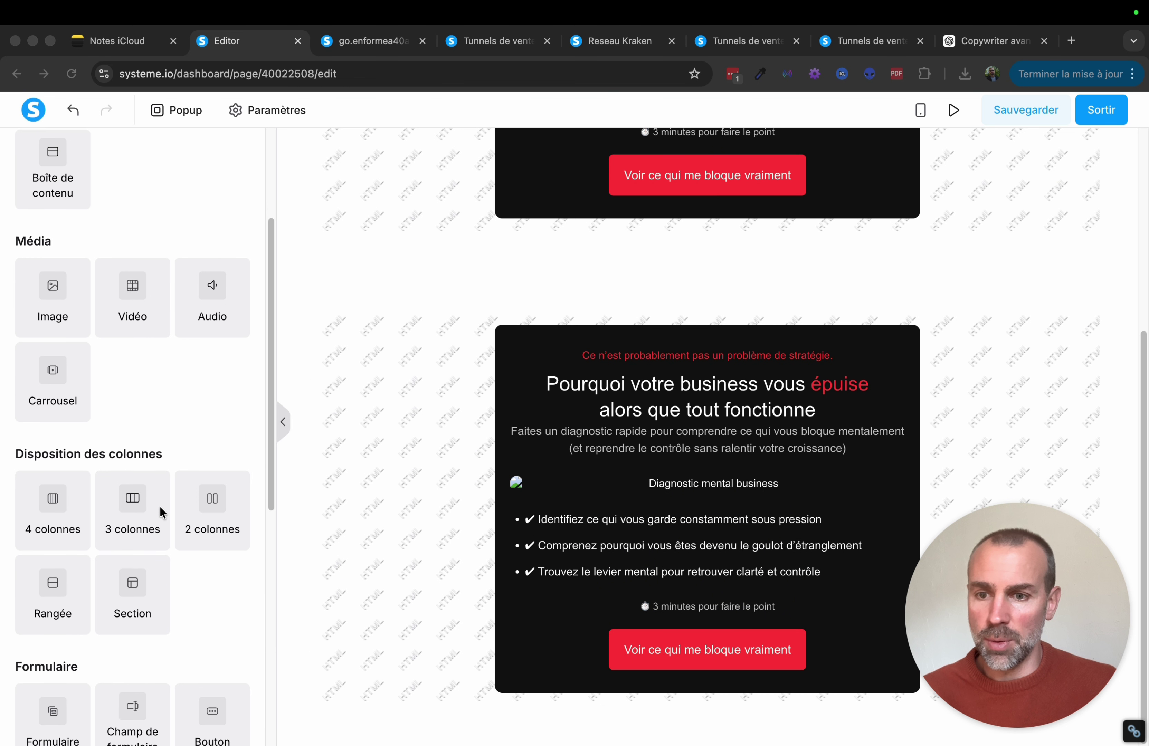
{"action": "scroll", "coordinate": [161, 513], "scroll_direction": "down", "scroll_amount": 3}
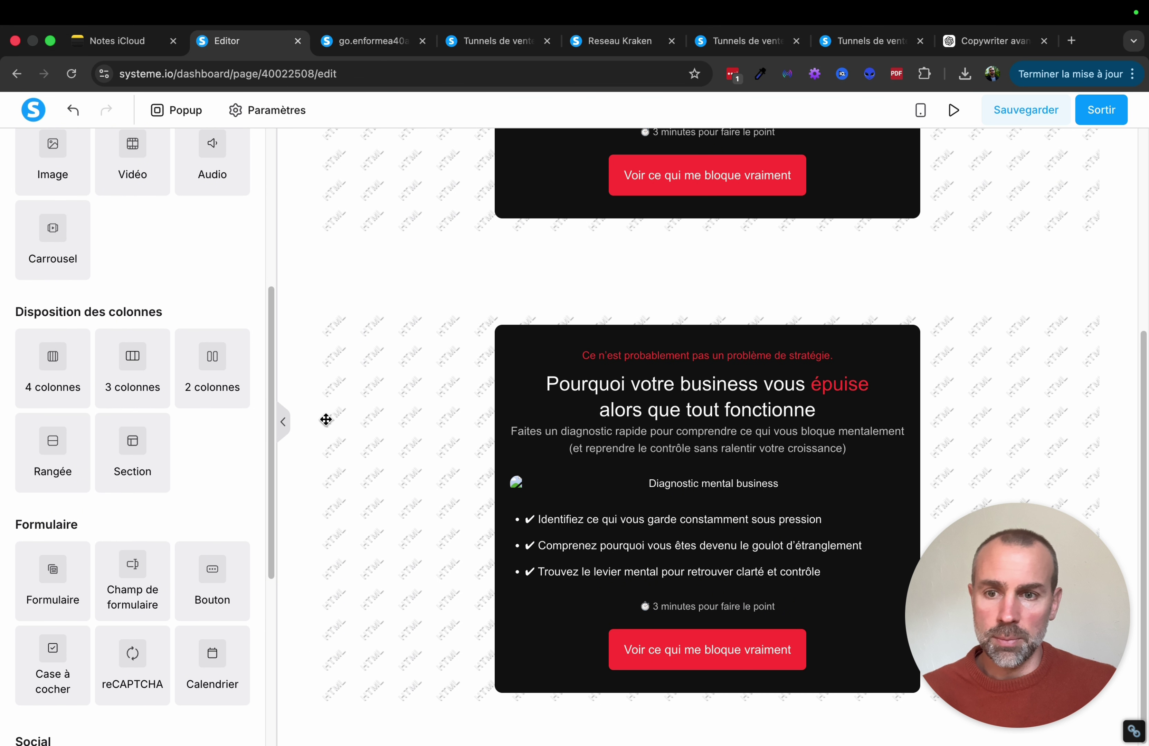
{"action": "left_click_drag", "start_coordinate": [207, 583], "coordinate": [516, 286]}
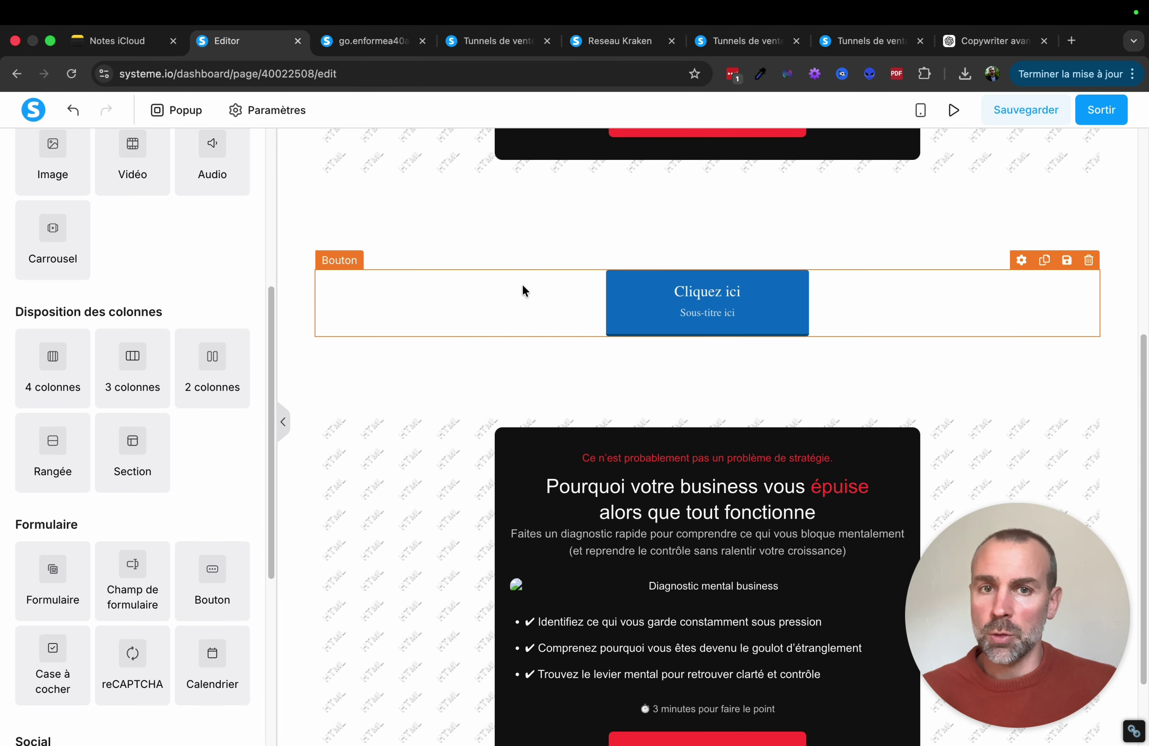
- Set the new blue button's action to "Ouvrir une popup"
{"action": "left_click", "coordinate": [710, 308]}
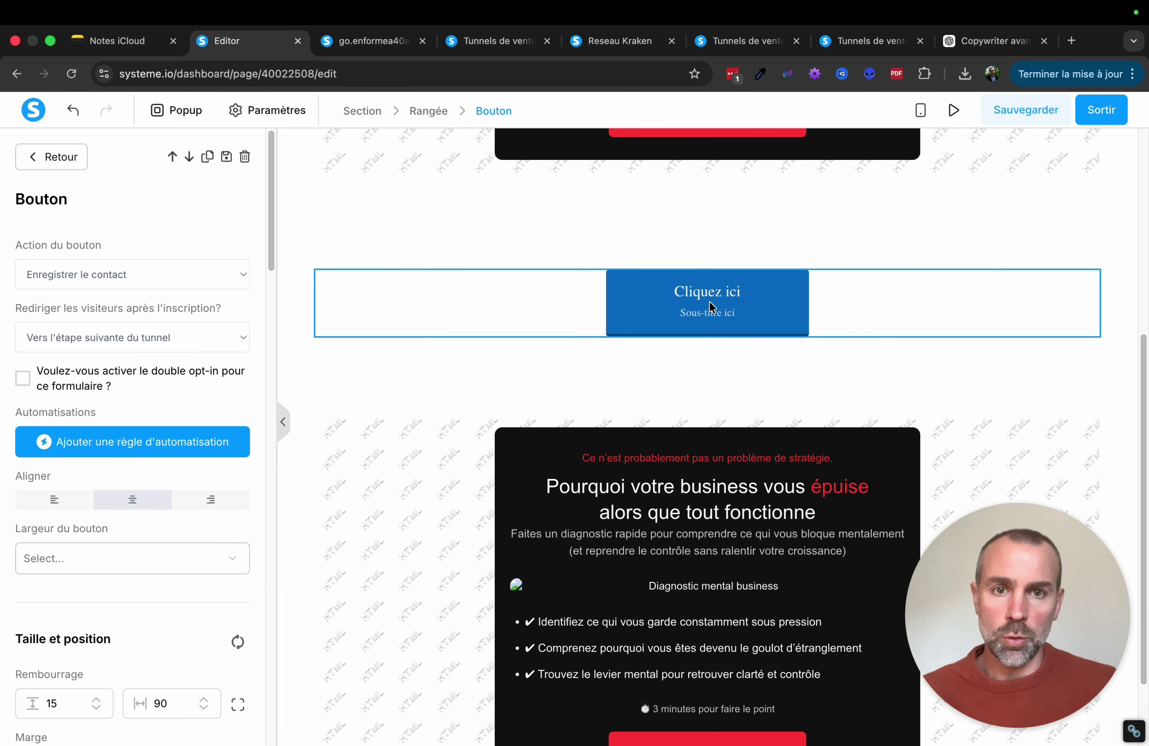
{"action": "left_click", "coordinate": [112, 283]}
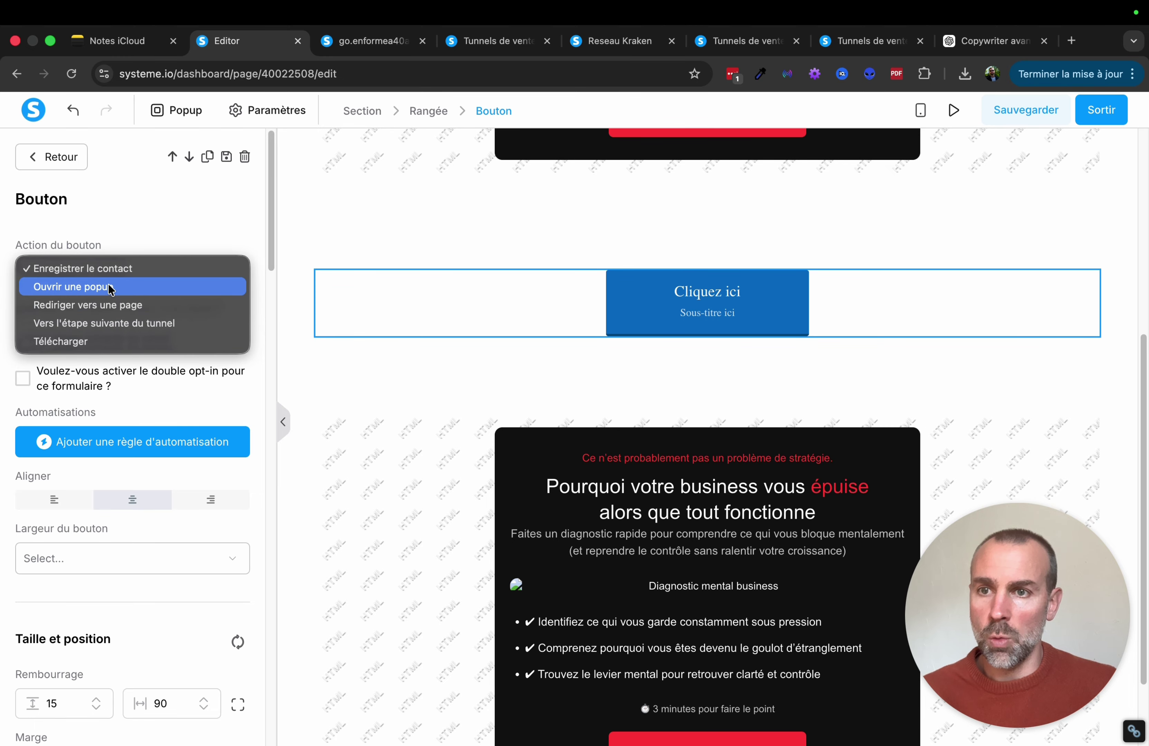
{"action": "left_click", "coordinate": [111, 287]}
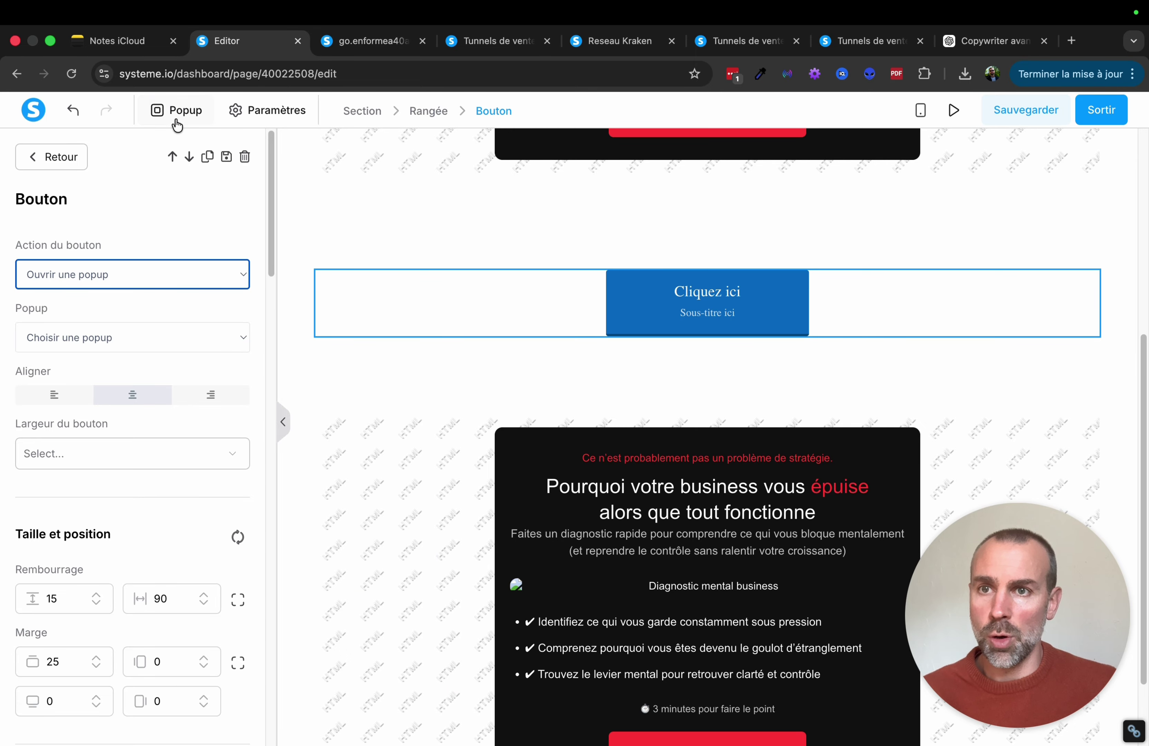
- Add a new pop-up to the page and close its preview on the canvas
{"action": "left_click", "coordinate": [178, 117]}
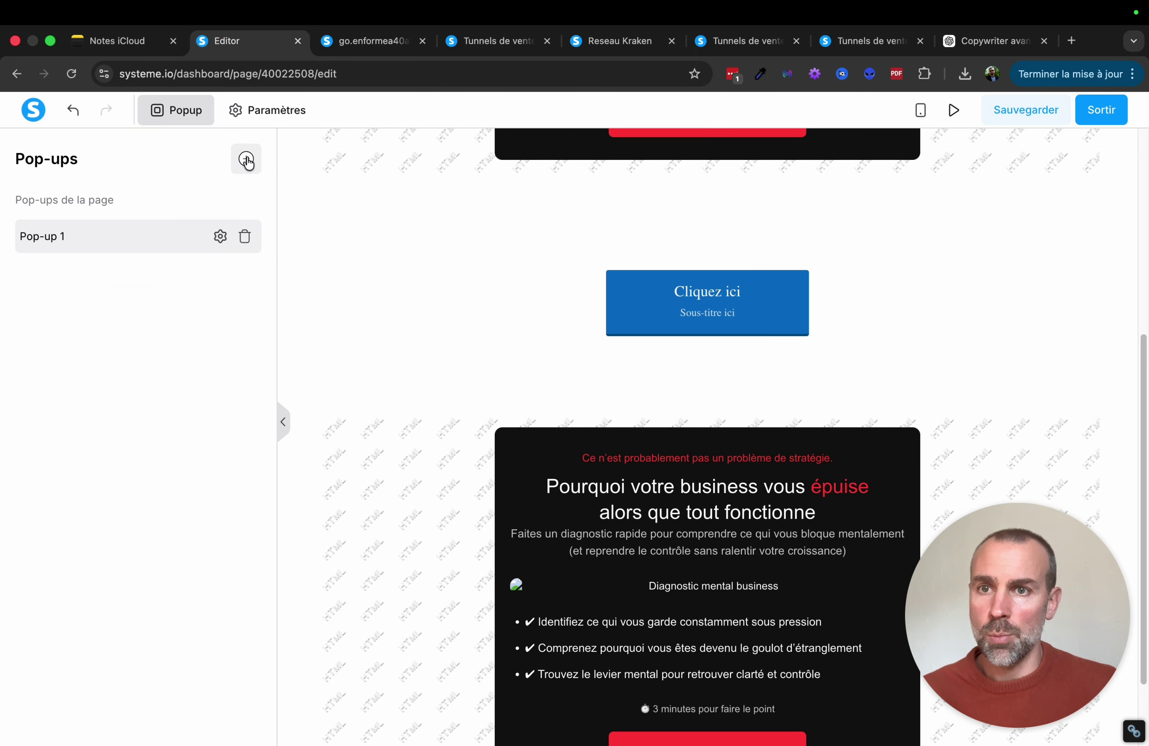
{"action": "left_click", "coordinate": [246, 159]}
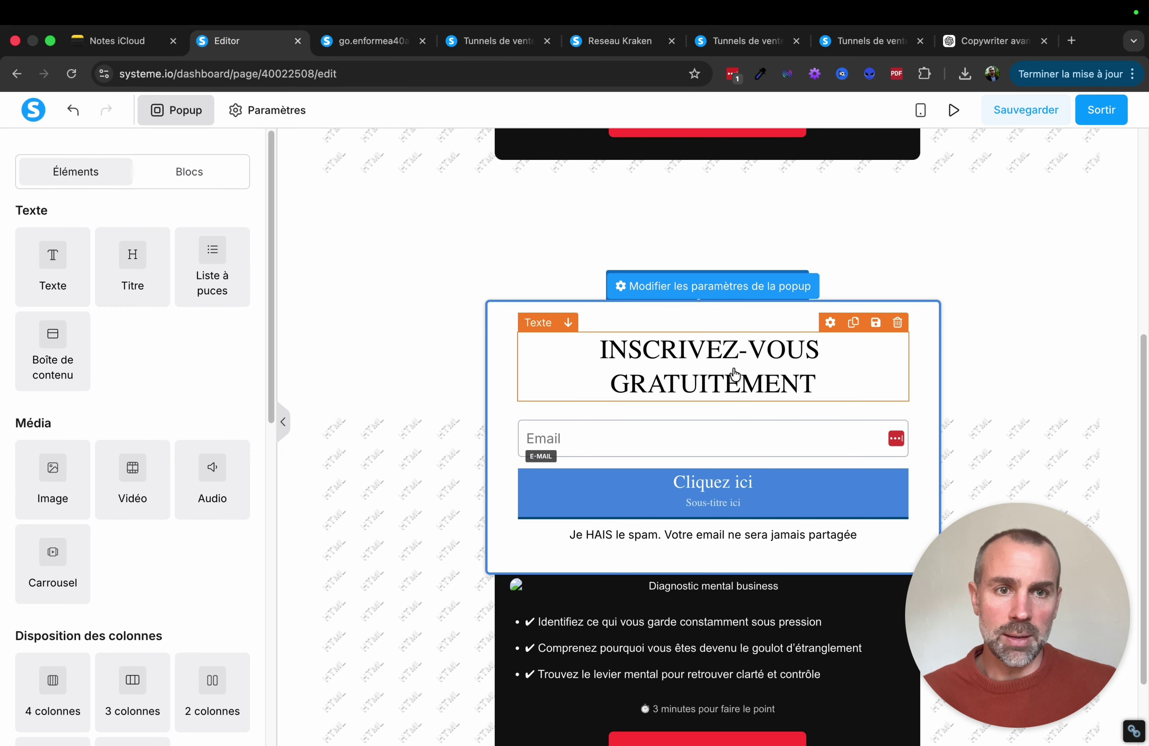
{"action": "left_click", "coordinate": [746, 239]}
- Link the blue "Cliquez ici" button to Pop-up 1 and save the page
{"action": "left_click", "coordinate": [685, 318]}
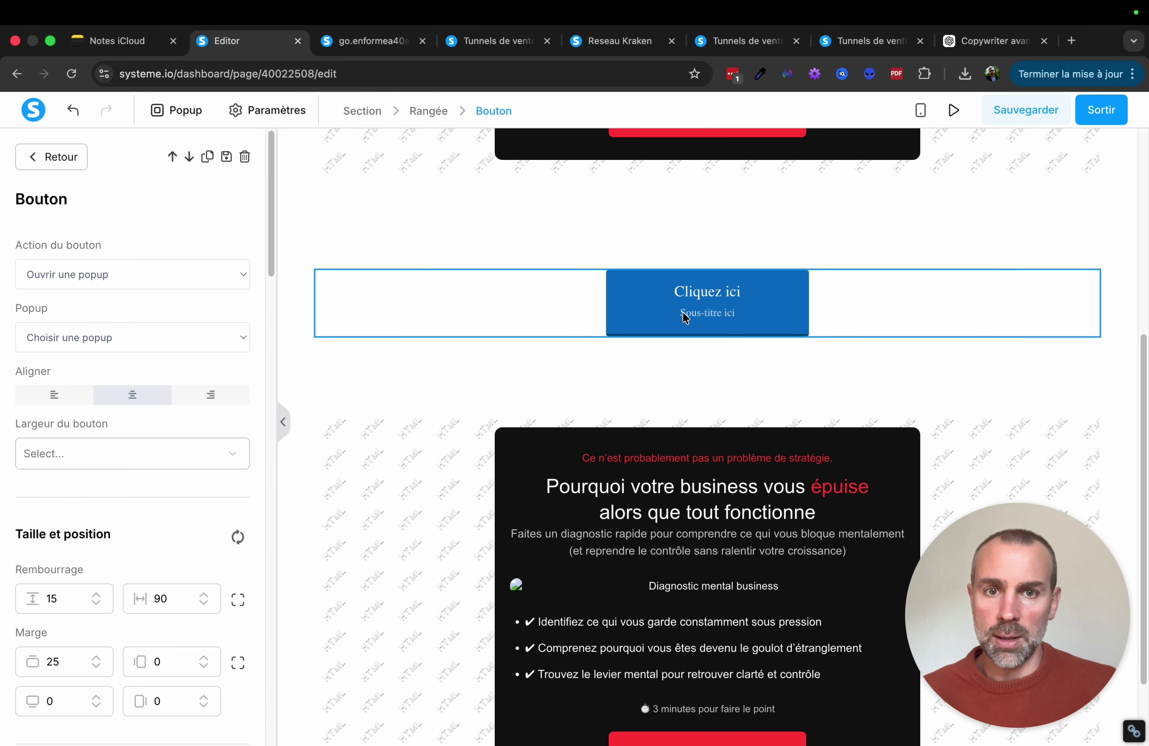
{"action": "left_click", "coordinate": [156, 338]}
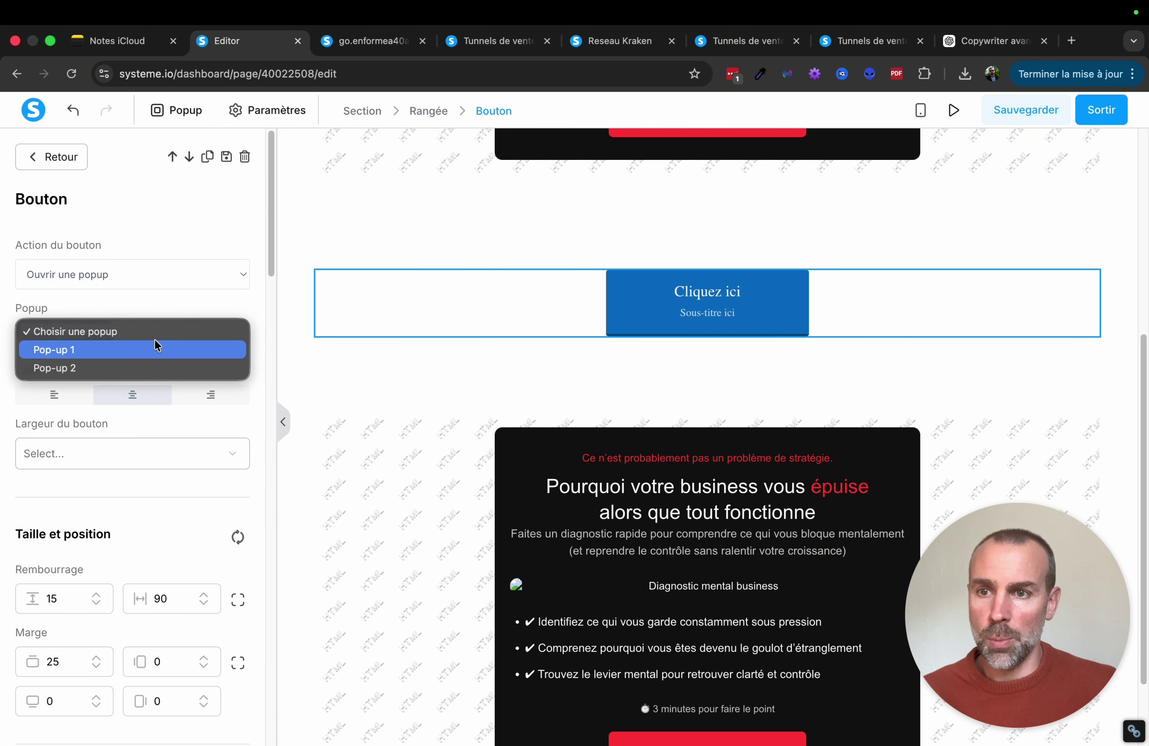
{"action": "left_click", "coordinate": [151, 355]}
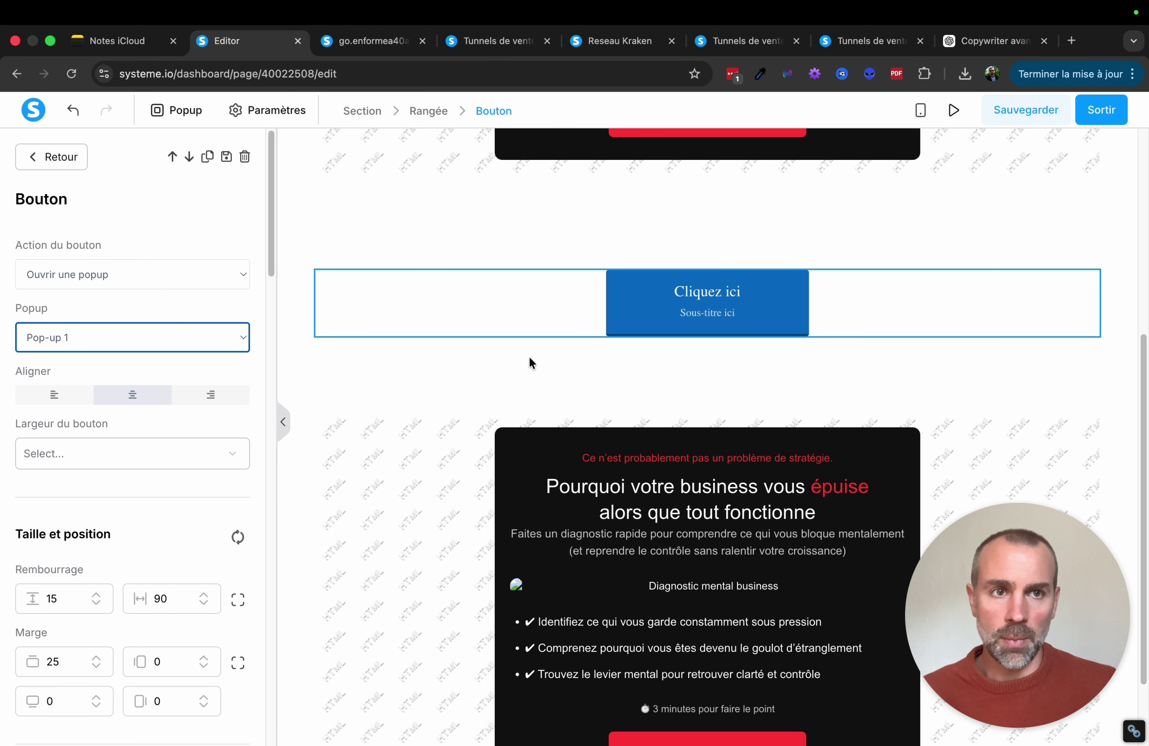
{"action": "left_click", "coordinate": [1014, 115]}
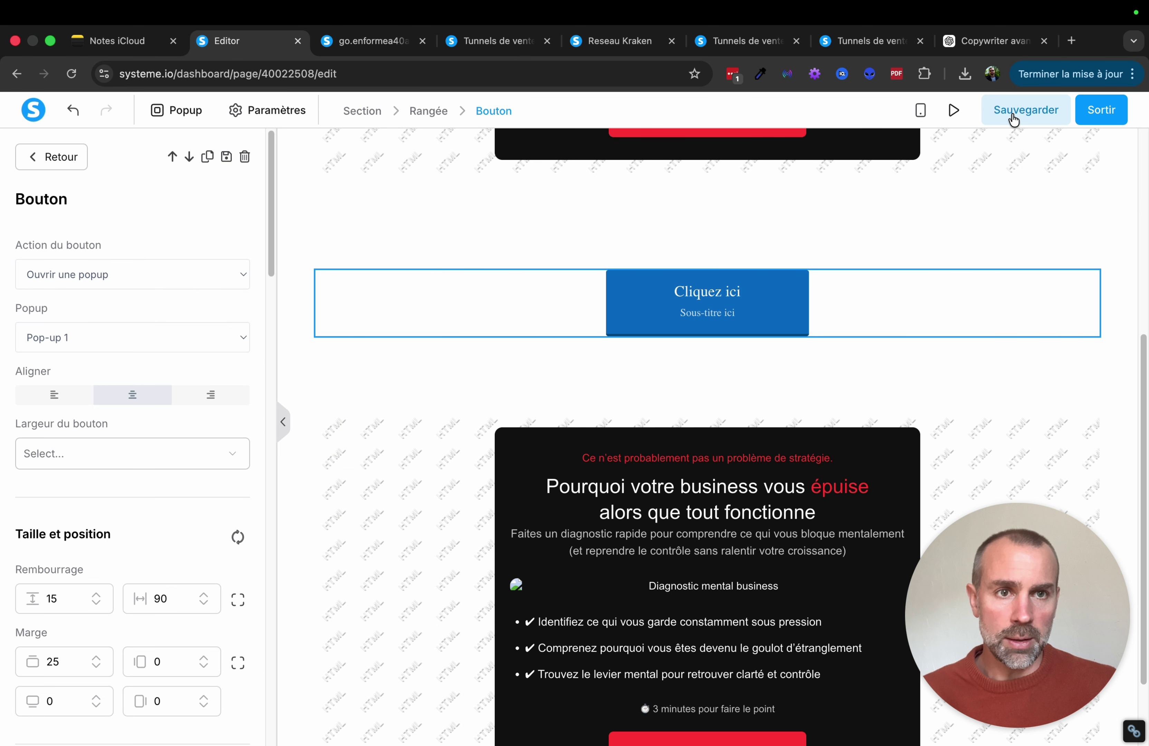
- Test the "Cliquez ici" button's popup on the published page, then close it and inspect the button's HTML element to find its ID
{"action": "left_click", "coordinate": [357, 49]}
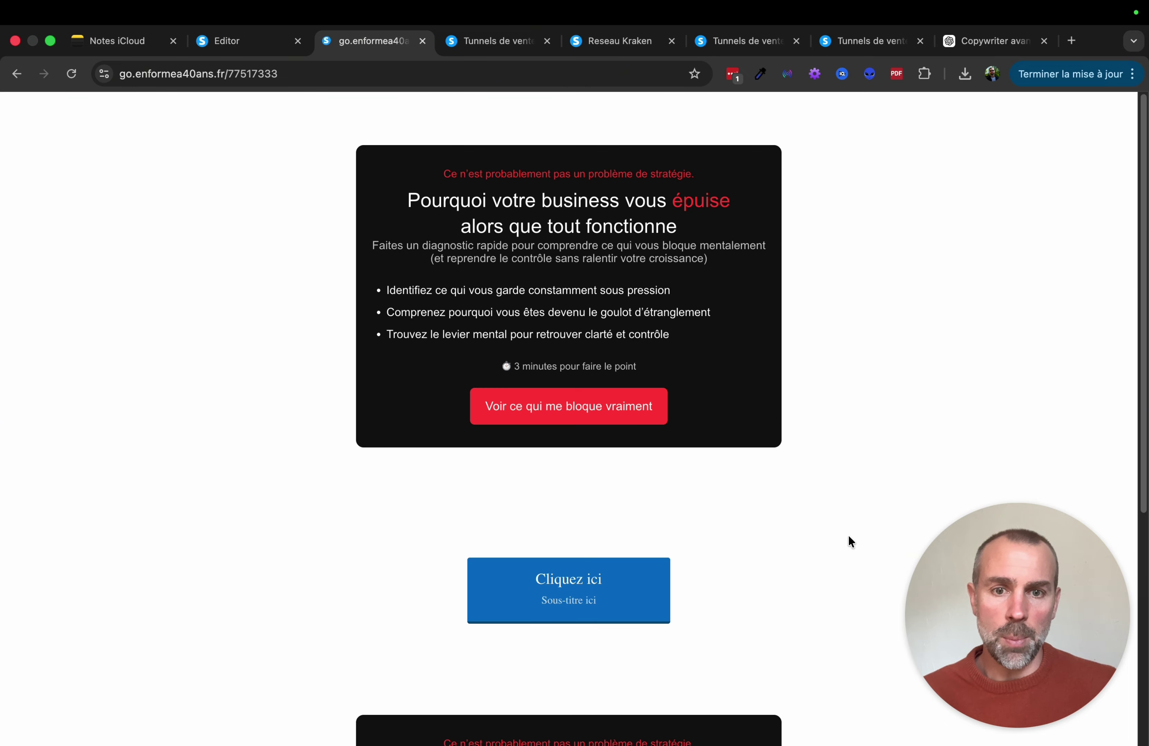
{"action": "left_click", "coordinate": [559, 600]}
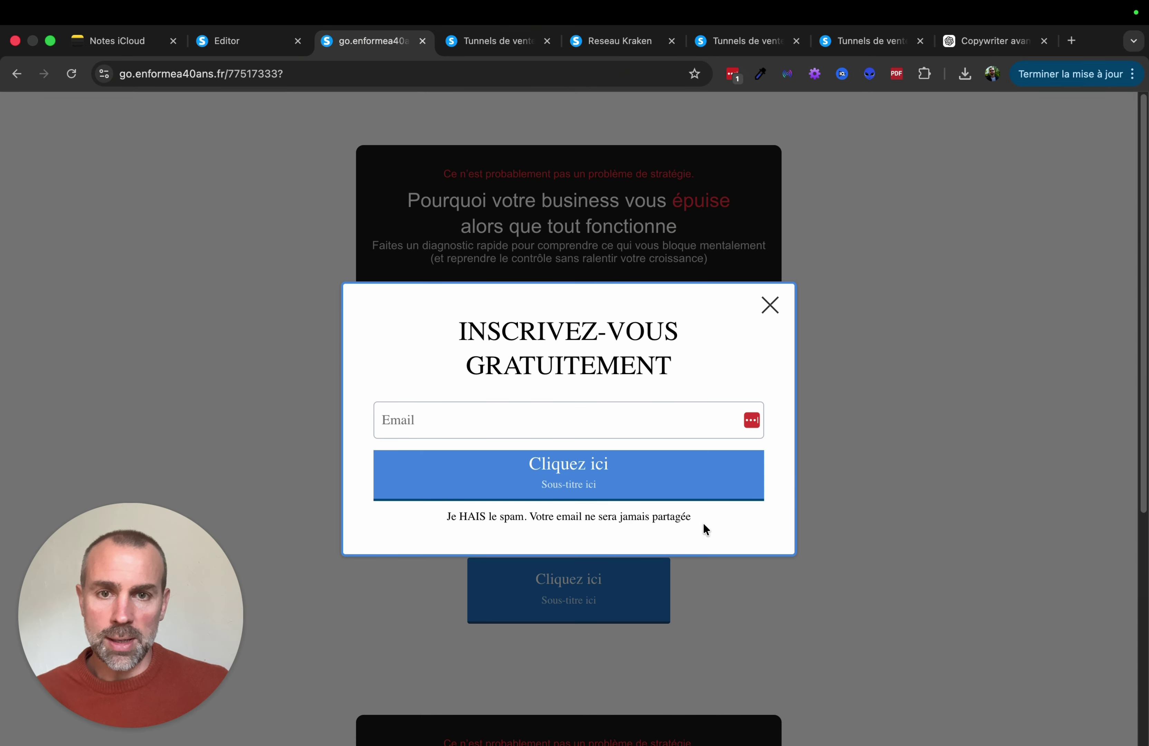
{"action": "left_click", "coordinate": [769, 306]}
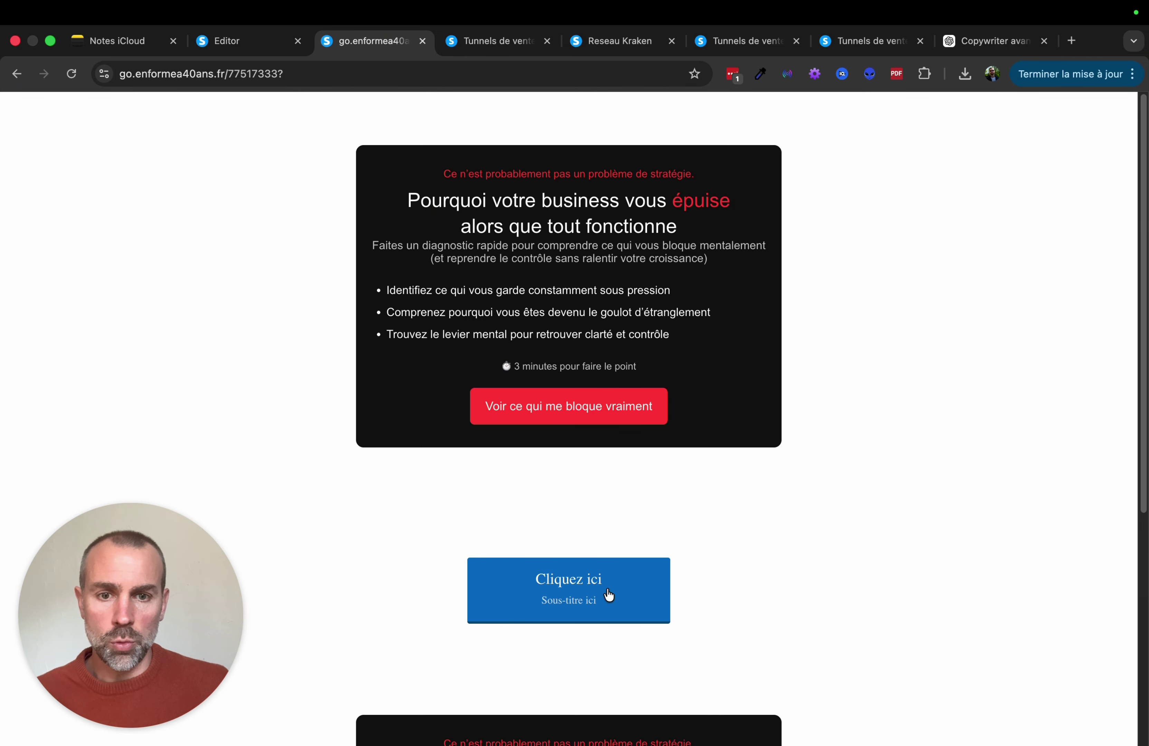
{"action": "right_click", "coordinate": [609, 595]}
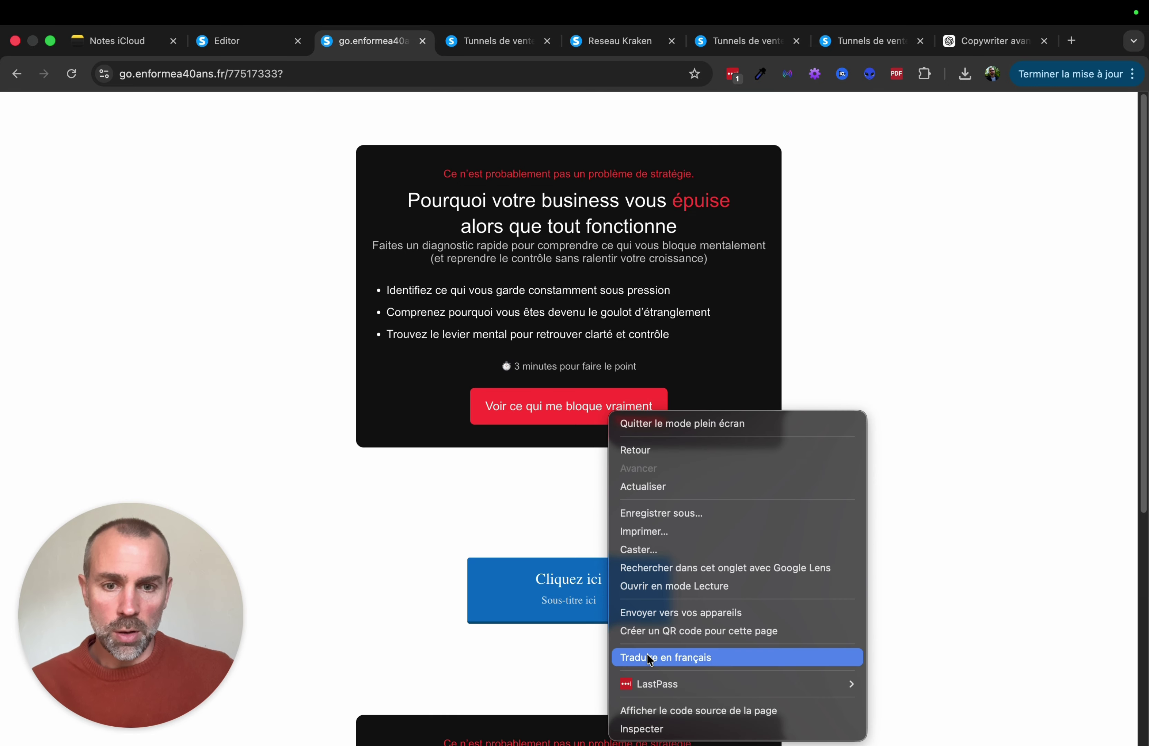
{"action": "left_click", "coordinate": [655, 729]}
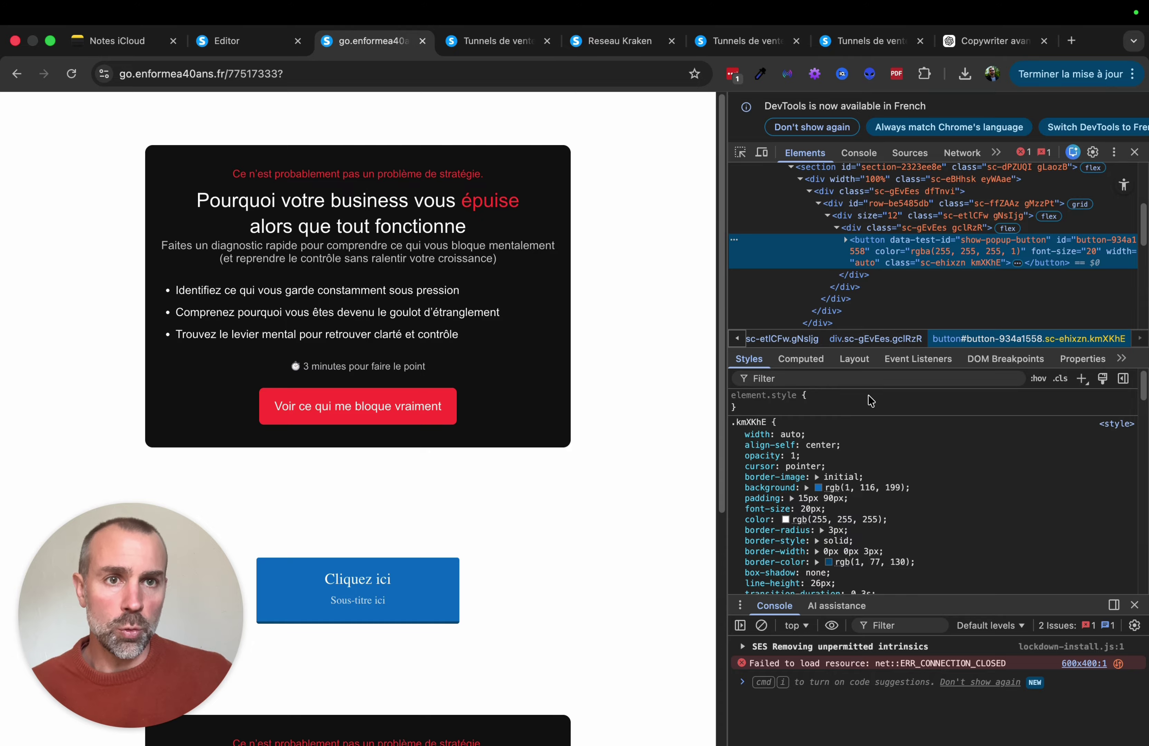
- Find the "VERSION FINALE PROPRE (INTÉGRÉE)" code in the Copywriter avancé chat and highlight the button ID inside its getElementById call
{"action": "left_click", "coordinate": [969, 44]}
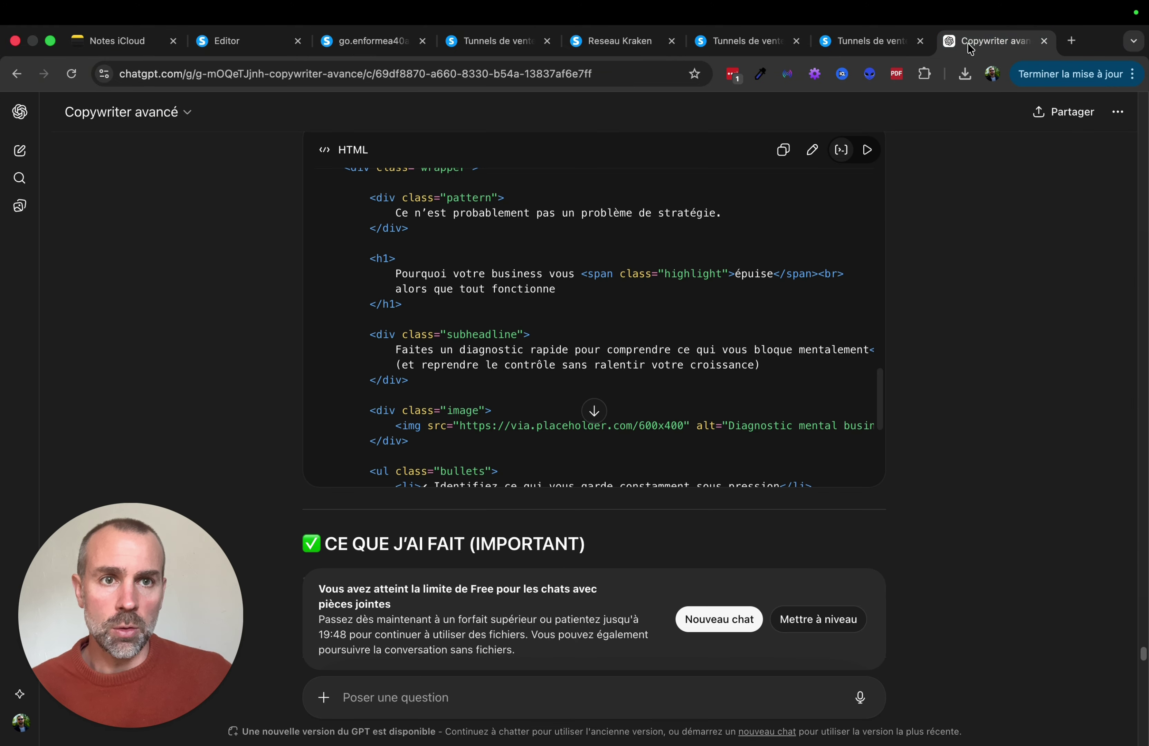
{"action": "scroll", "coordinate": [925, 311], "scroll_direction": "down", "scroll_amount": 5}
{"action": "scroll", "coordinate": [927, 310], "scroll_direction": "down", "scroll_amount": 20}
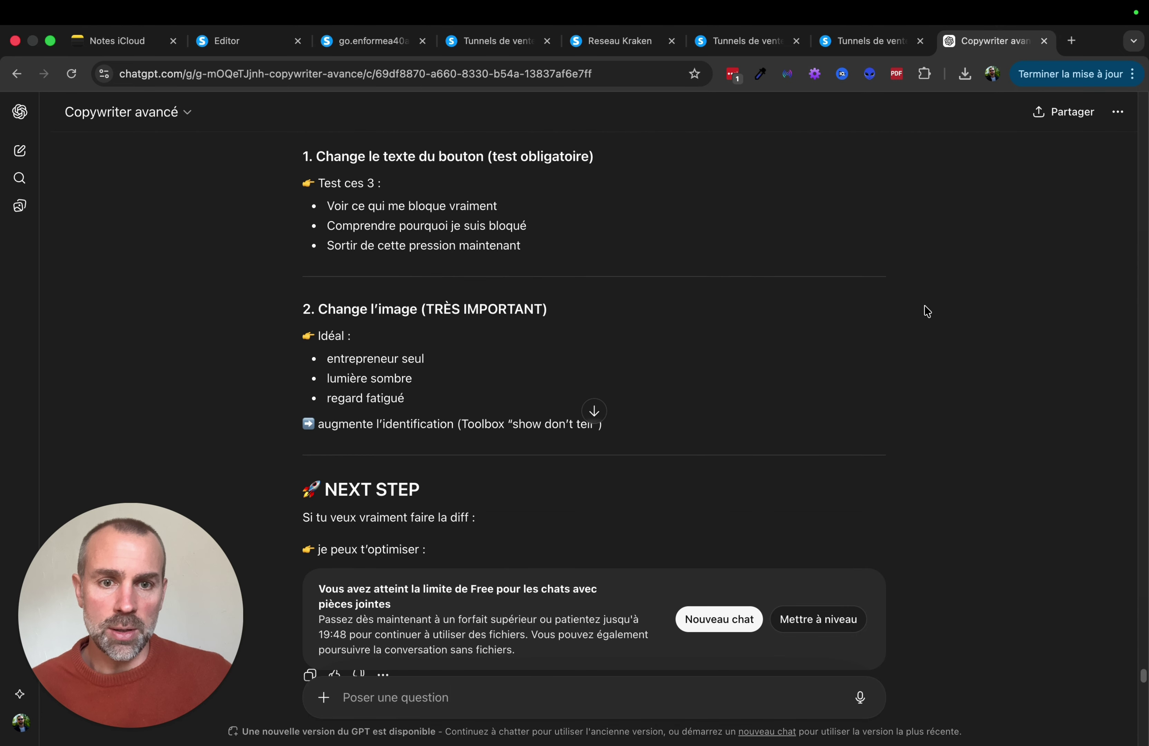
{"action": "scroll", "coordinate": [926, 310], "scroll_direction": "down", "scroll_amount": 10}
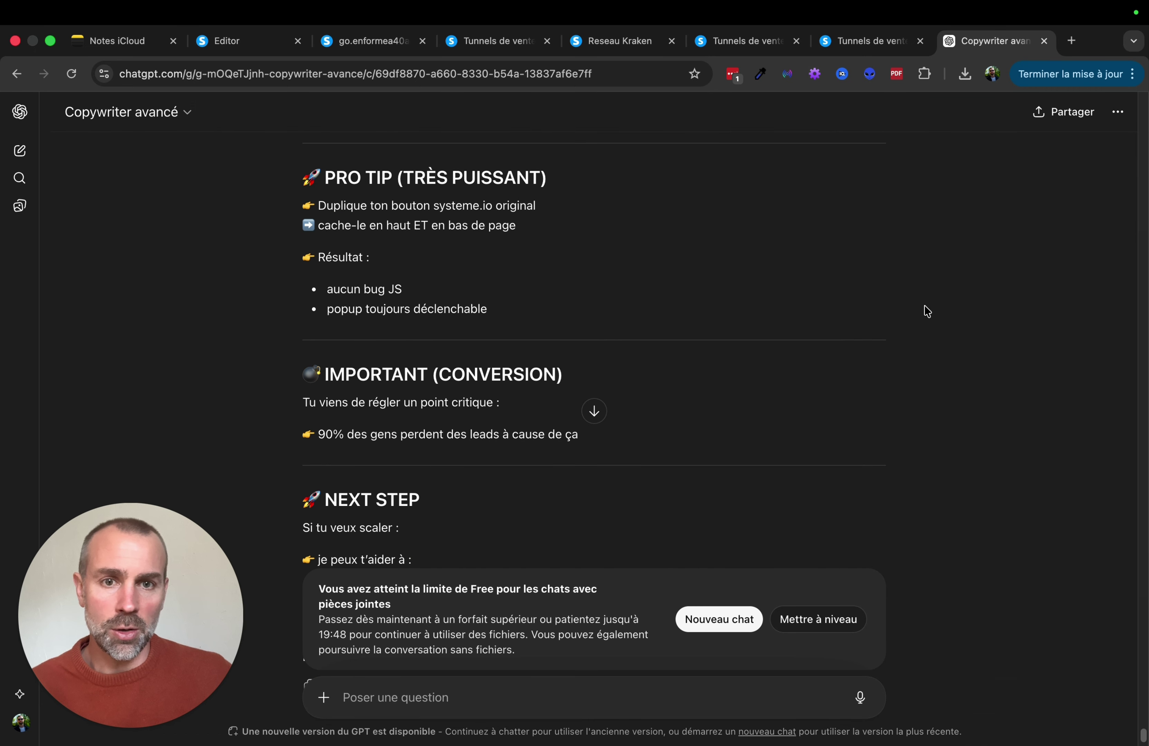
{"action": "scroll", "coordinate": [926, 309], "scroll_direction": "up", "scroll_amount": 8}
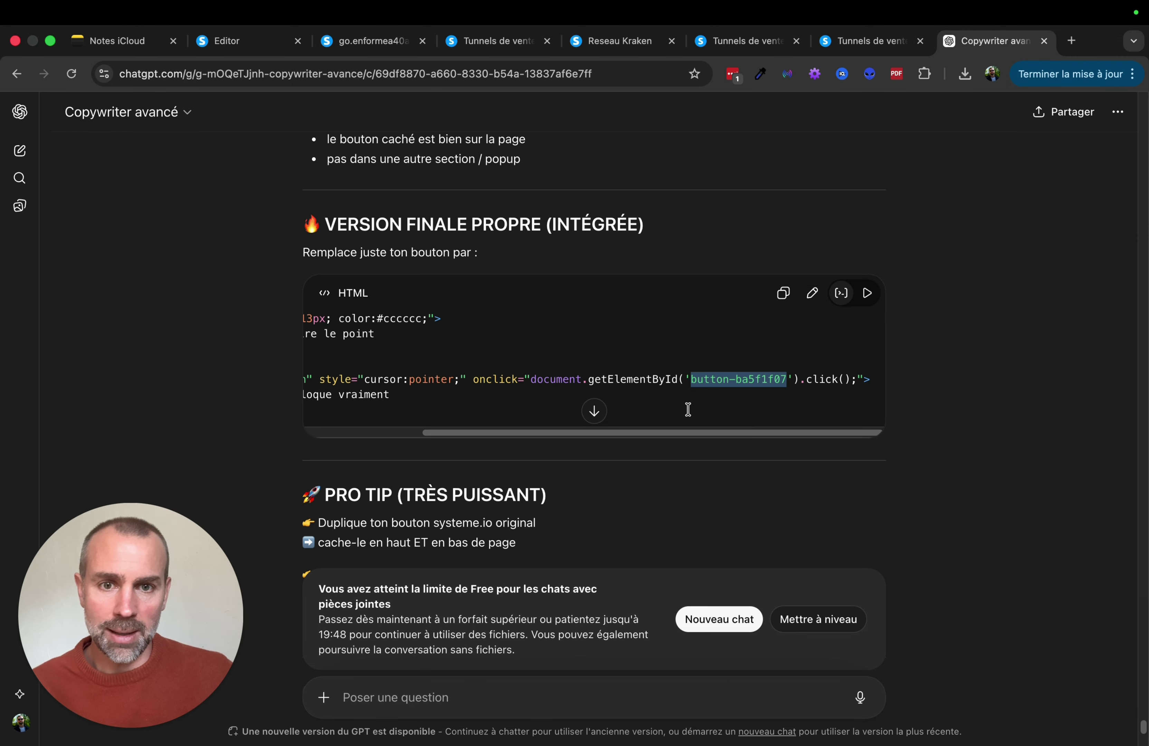
{"action": "left_click", "coordinate": [706, 398]}
{"action": "left_click_drag", "start_coordinate": [689, 380], "coordinate": [786, 380]}
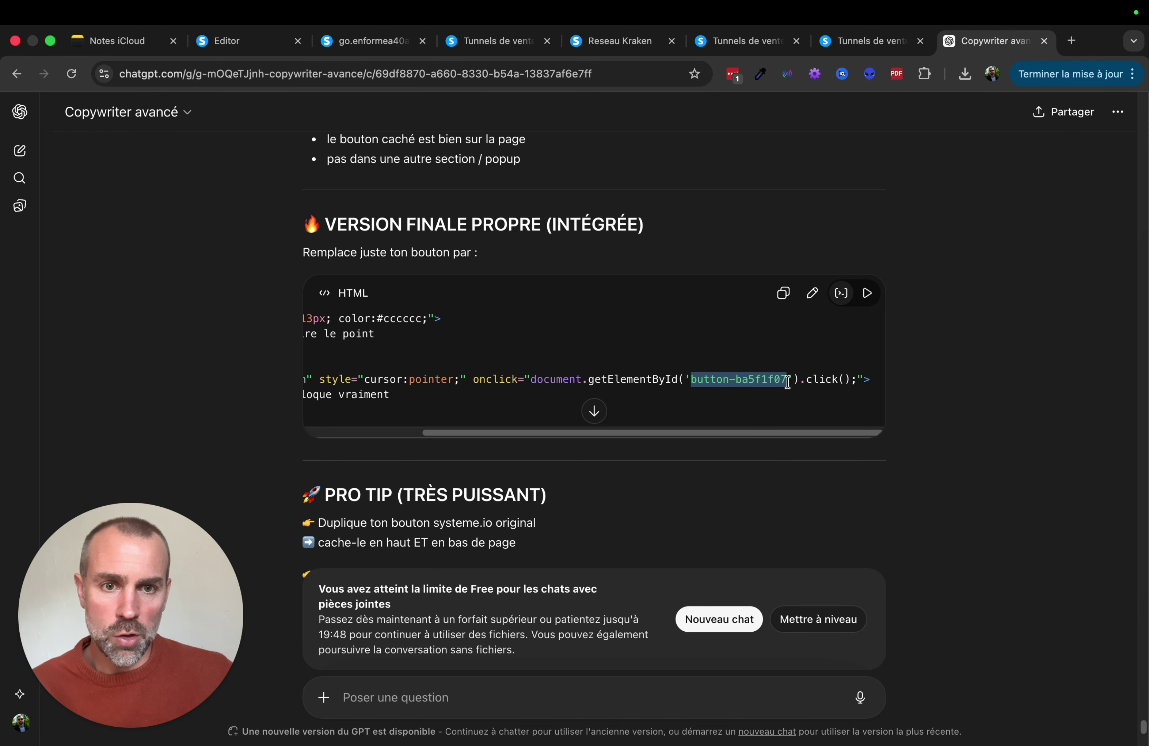
- Copy the final HTML code from the ChatGPT answer and open the top HTML block's code at its button element in the systeme.io editor
{"action": "left_click", "coordinate": [783, 294]}
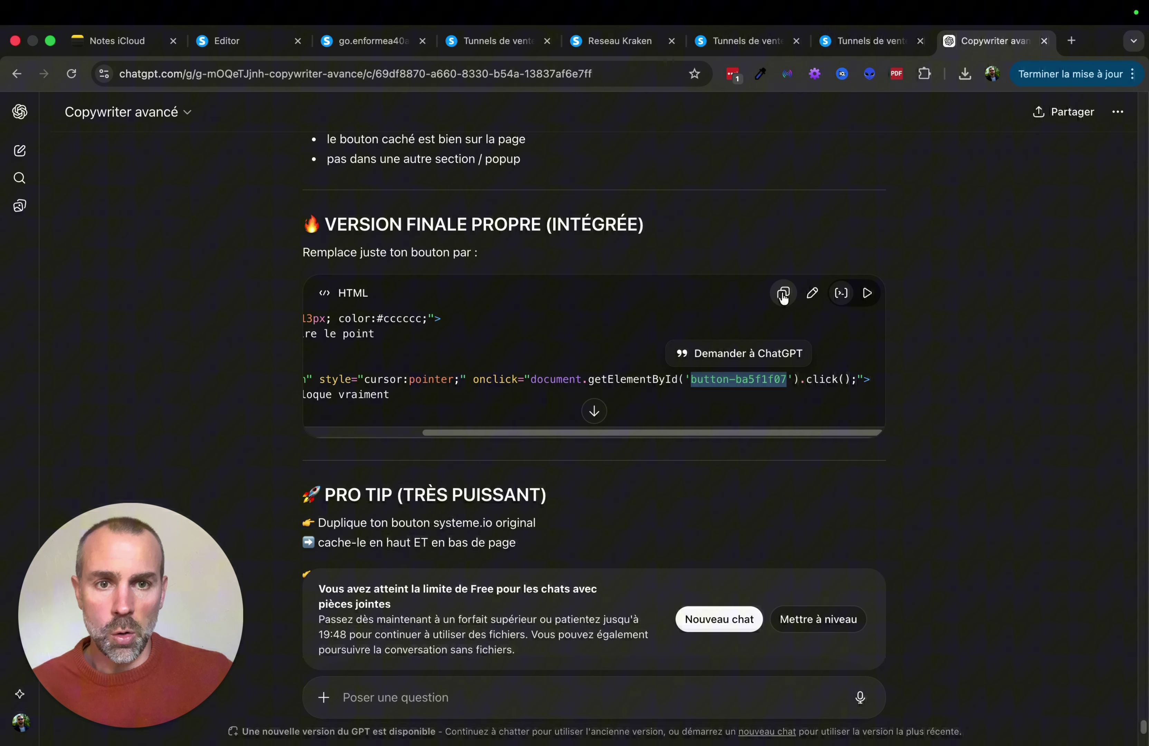
{"action": "left_click", "coordinate": [237, 48]}
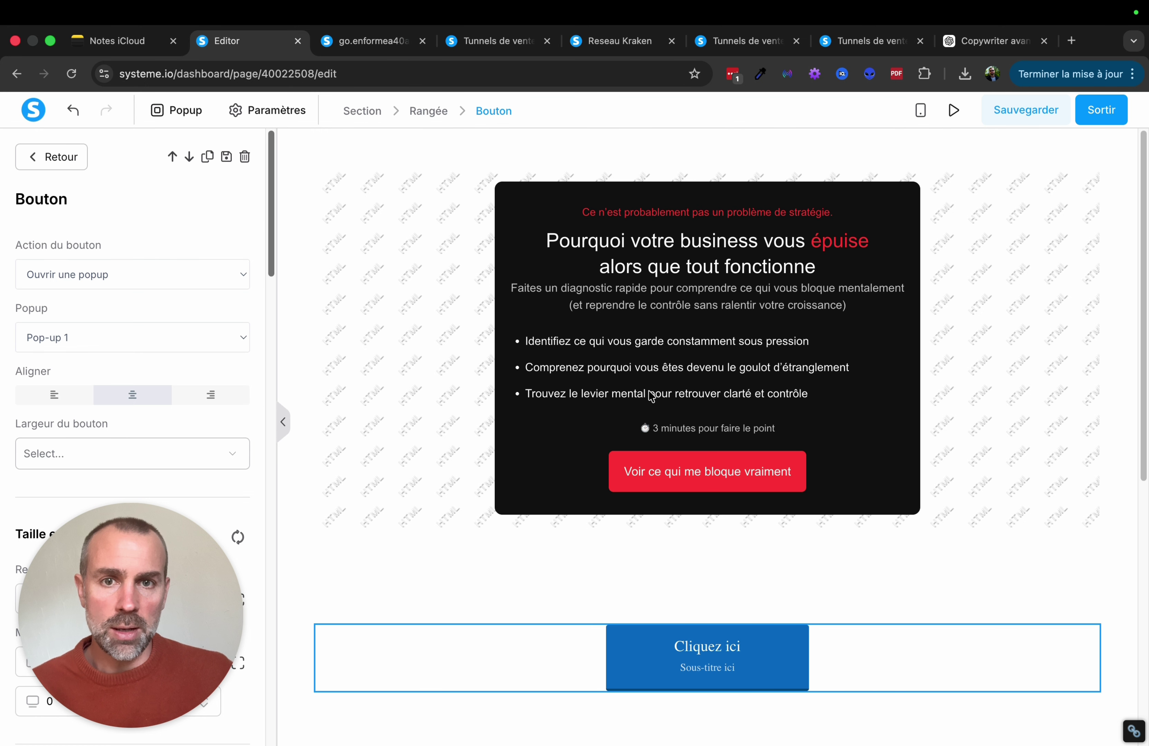
{"action": "left_click", "coordinate": [667, 303]}
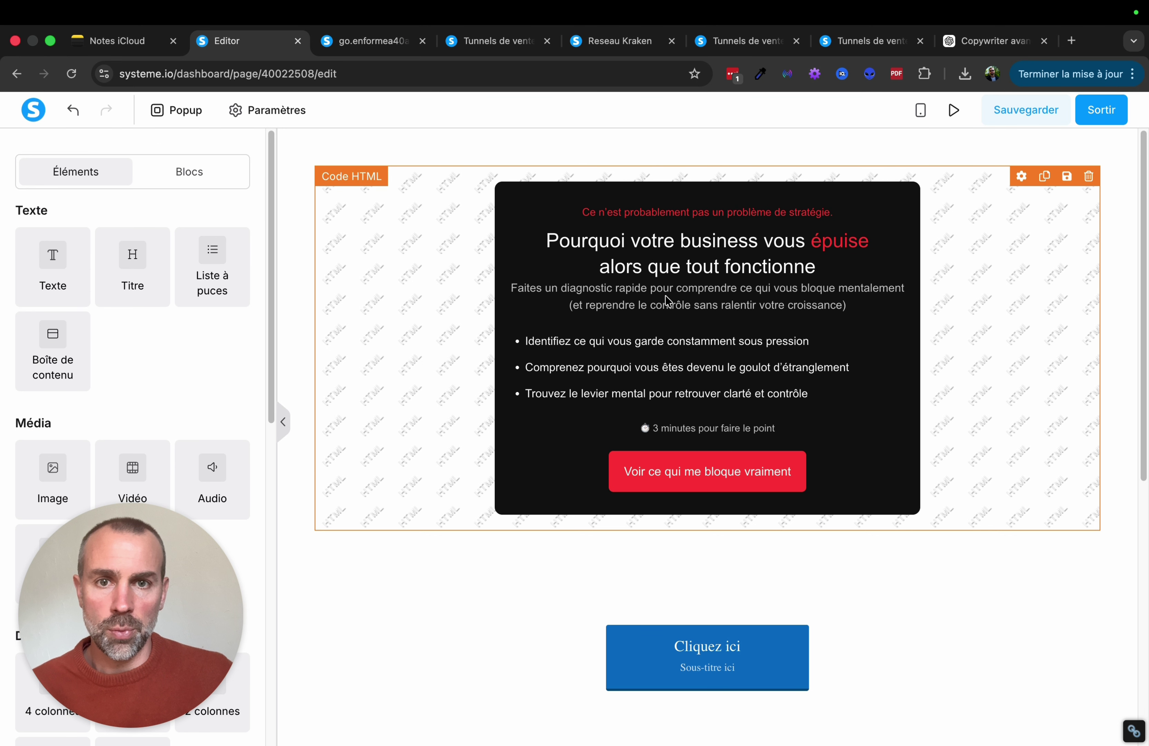
{"action": "left_click", "coordinate": [684, 317]}
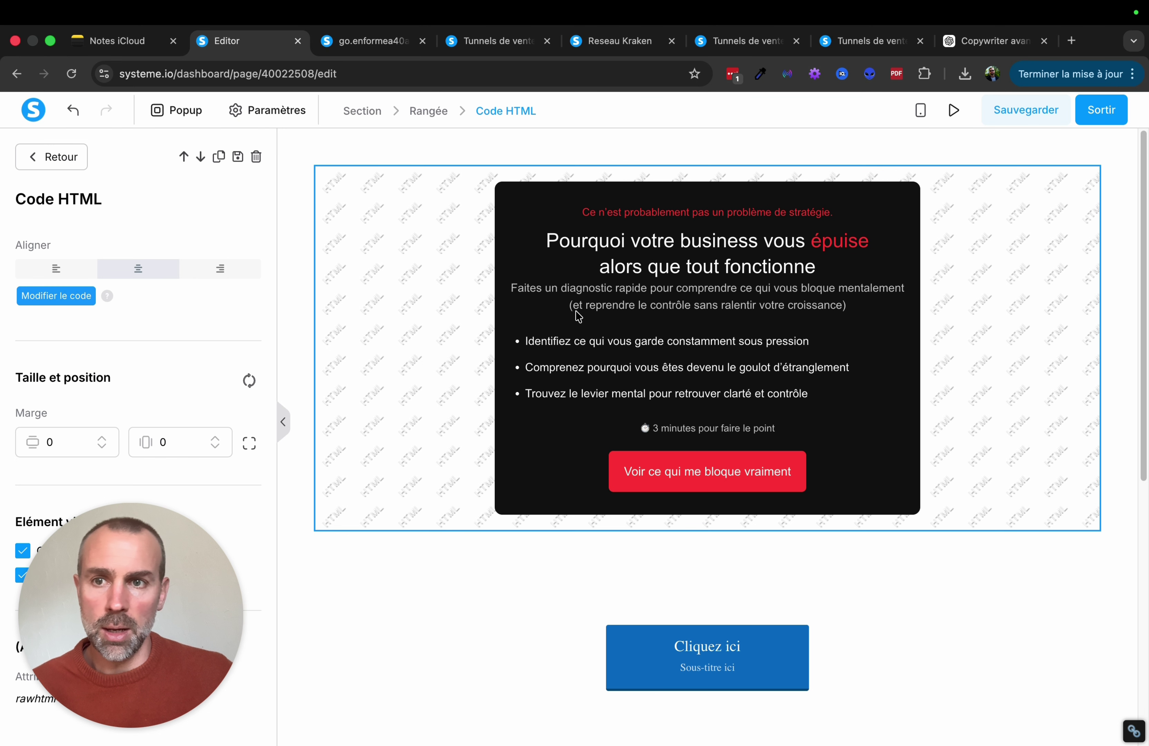
{"action": "left_click", "coordinate": [52, 303]}
{"action": "scroll", "coordinate": [528, 478], "scroll_direction": "down", "scroll_amount": 20}
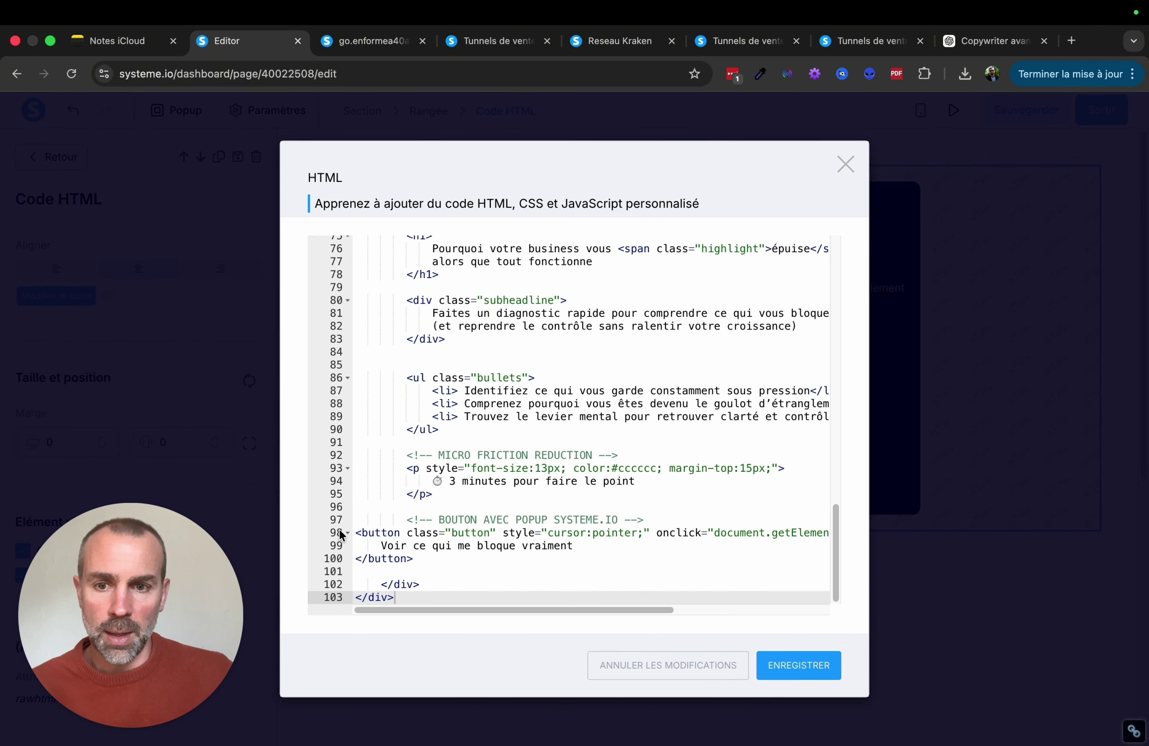
- Replace the old button element with the copied code and delete the duplicated "3 minutes pour faire le point" paragraph it brings in
{"action": "left_click_drag", "start_coordinate": [353, 532], "coordinate": [413, 558]}
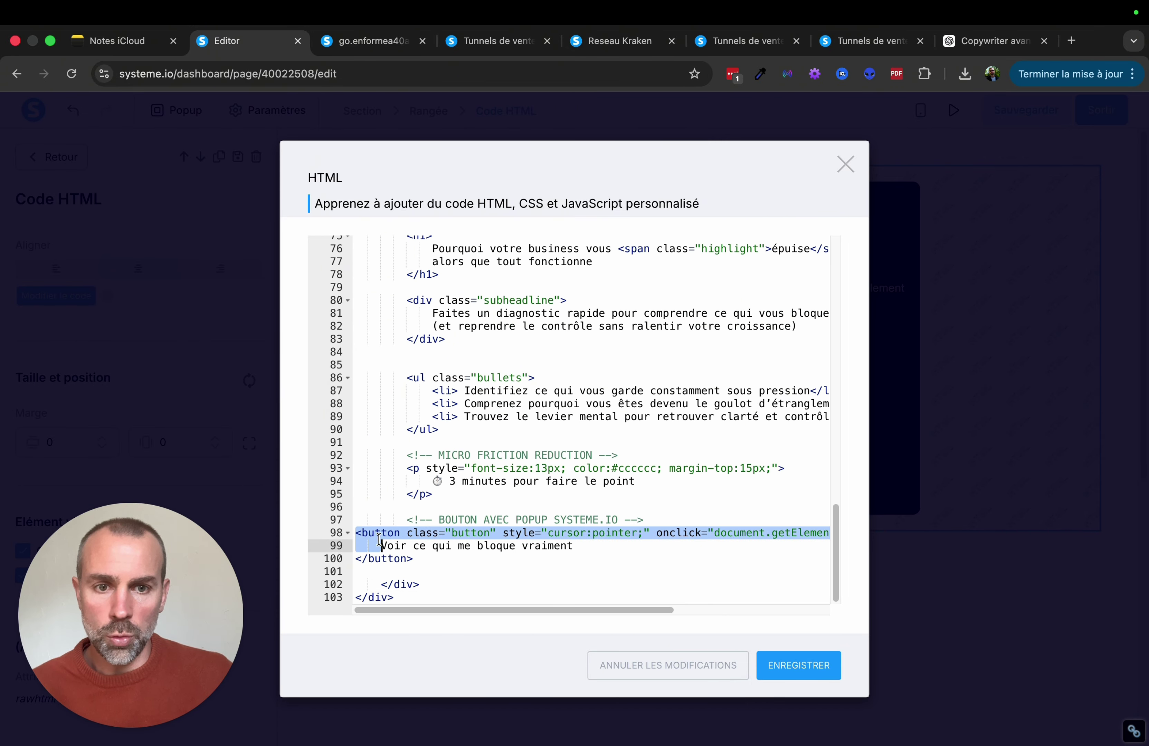
{"action": "key", "text": "BackSpace"}
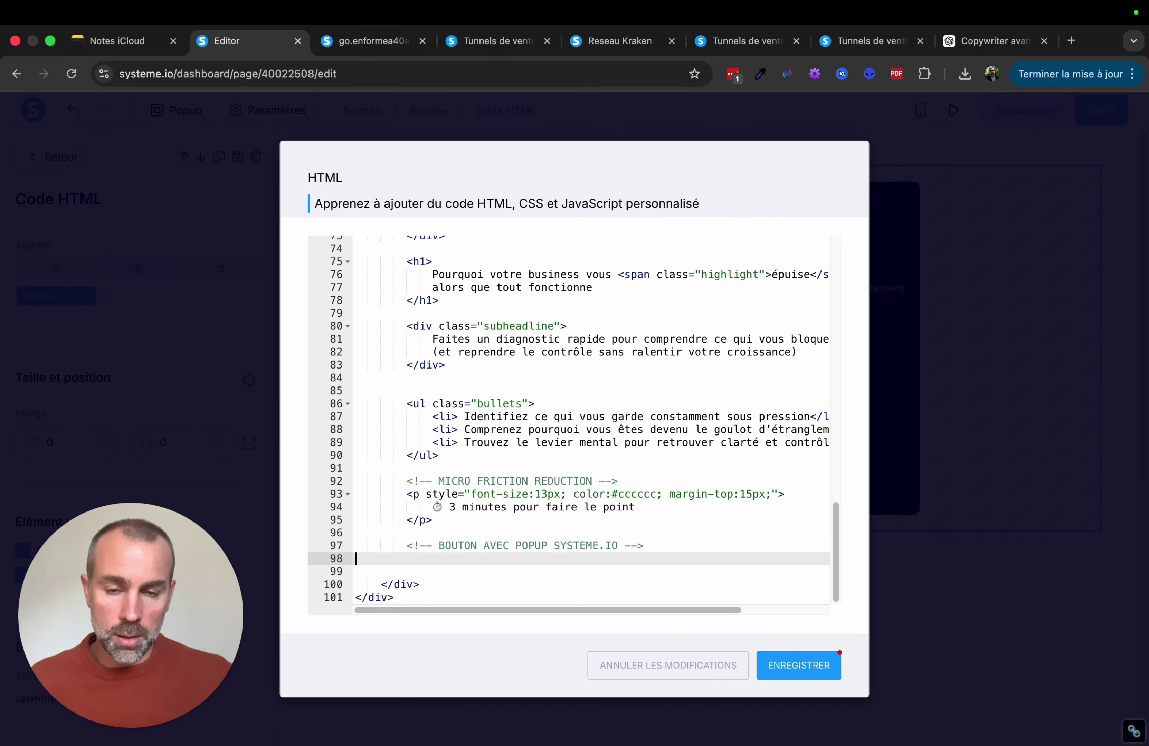
{"action": "key", "text": "super+v"}
{"action": "scroll", "coordinate": [411, 559], "scroll_direction": "down", "scroll_amount": 2}
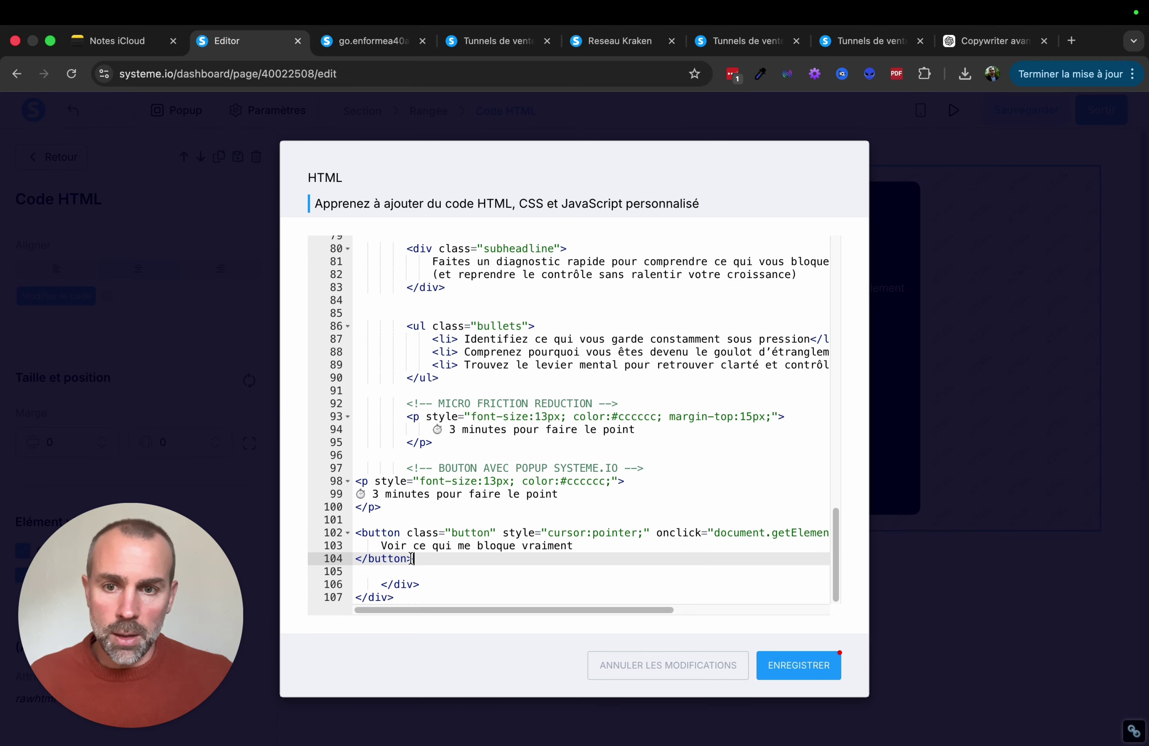
{"action": "left_click_drag", "start_coordinate": [355, 520], "coordinate": [350, 487]}
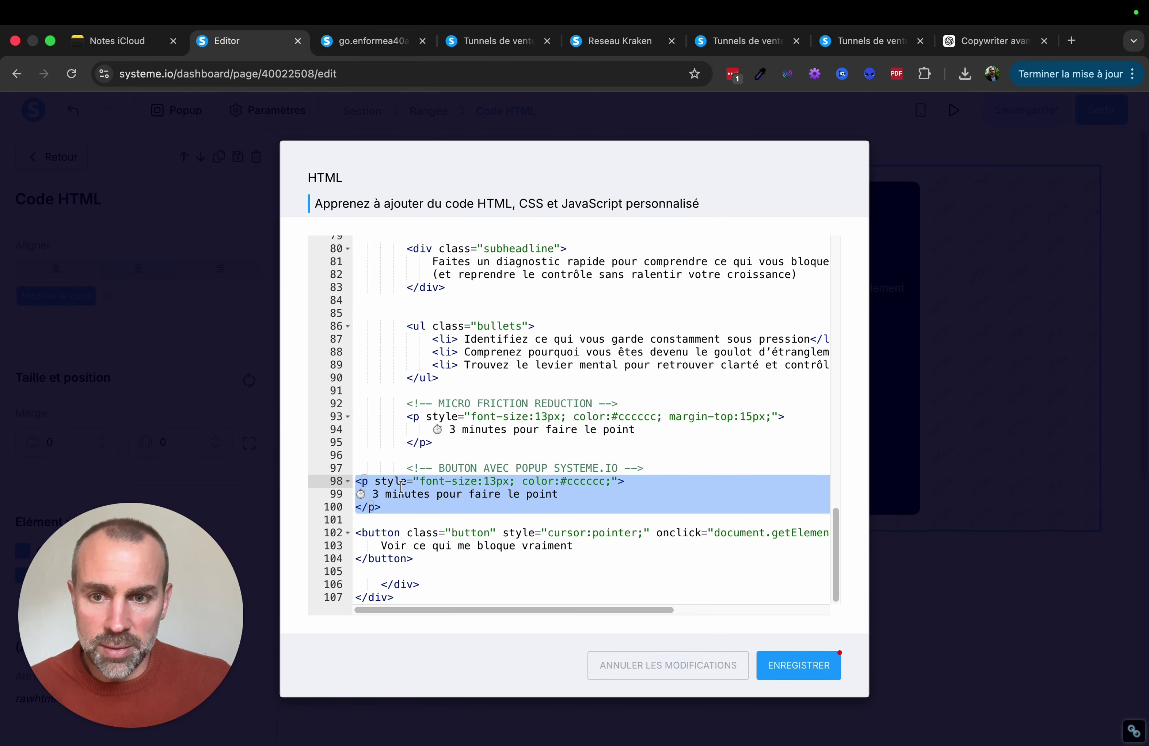
{"action": "key", "text": "BackSpace"}
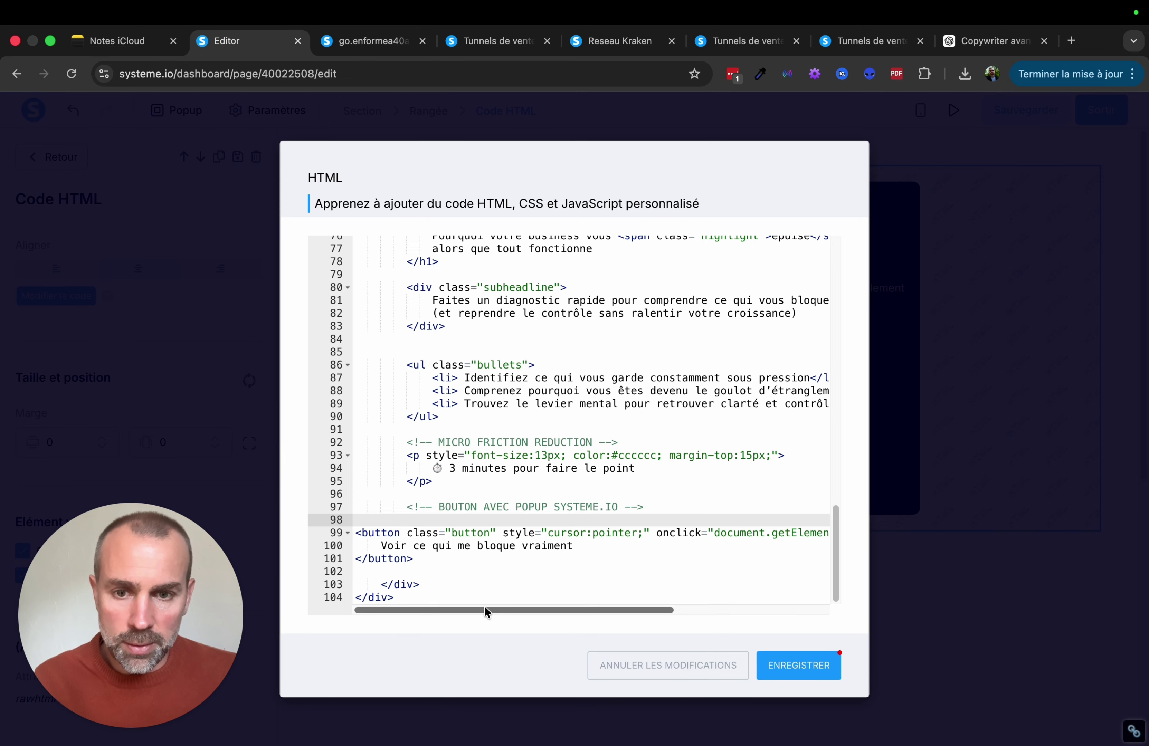
- Change the ID in the button's getElementById call to button-934a1558, checking it against the published page's inspected element, and save the code
{"action": "left_click_drag", "start_coordinate": [488, 611], "coordinate": [653, 611]}
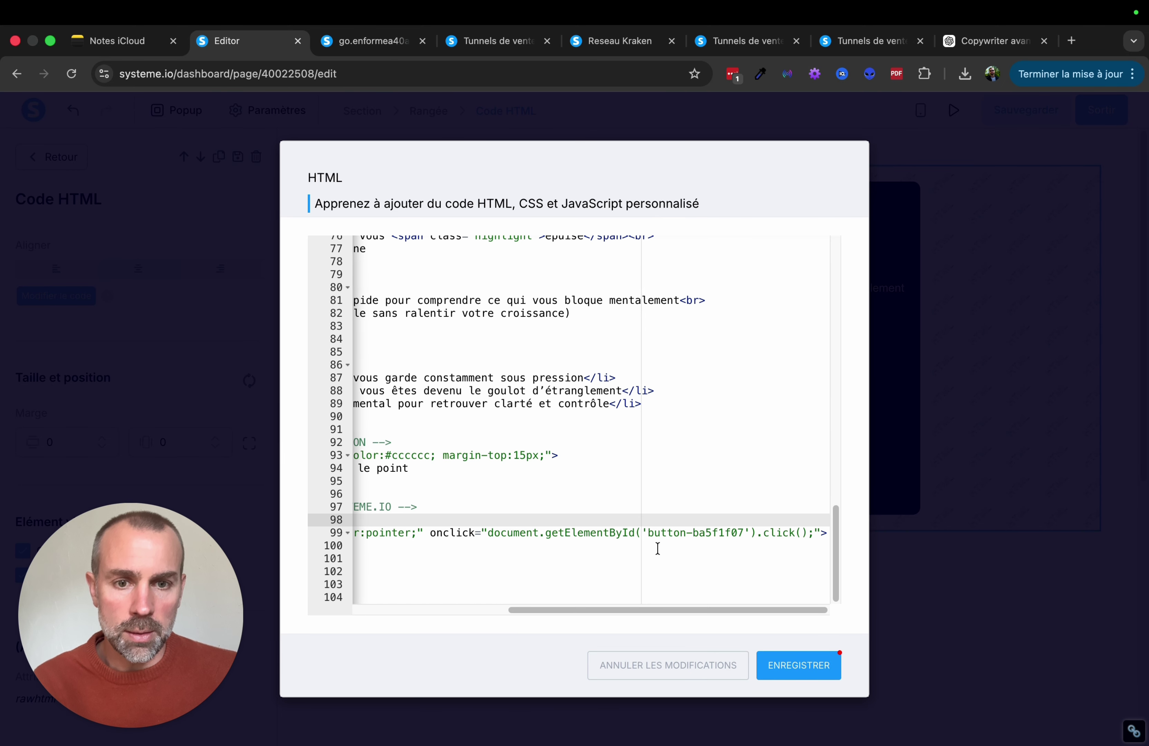
{"action": "left_click_drag", "start_coordinate": [694, 533], "coordinate": [744, 535]}
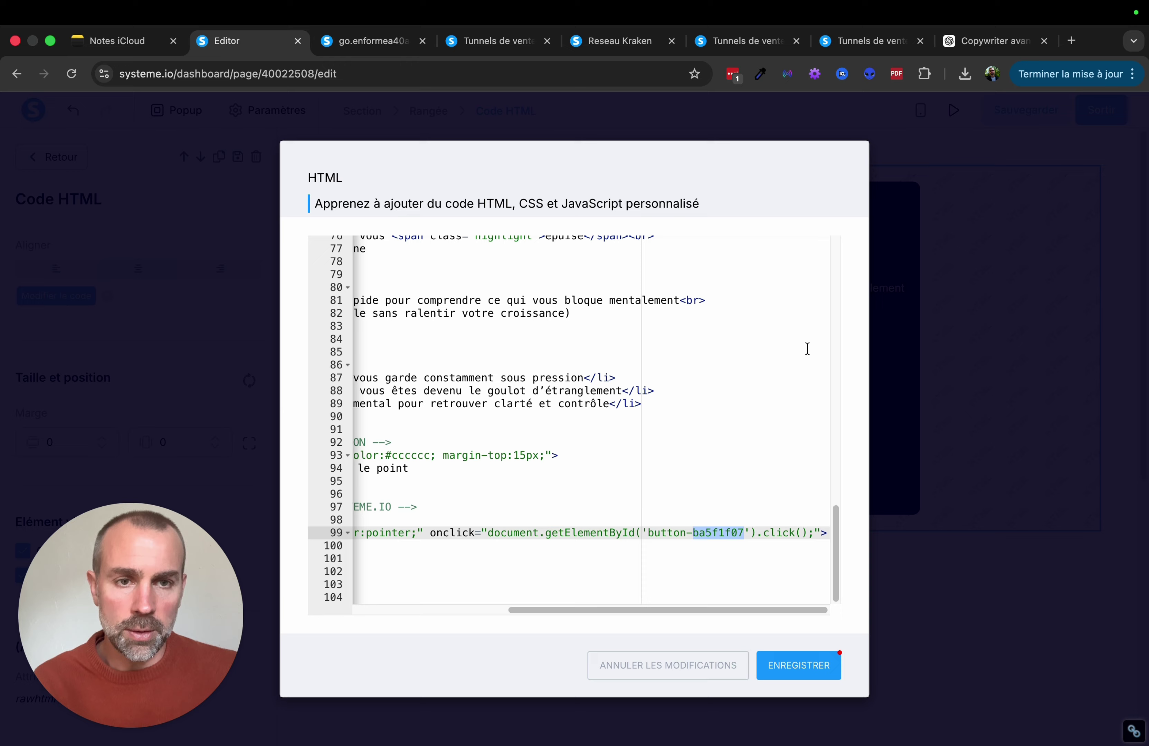
{"action": "left_click", "coordinate": [979, 39]}
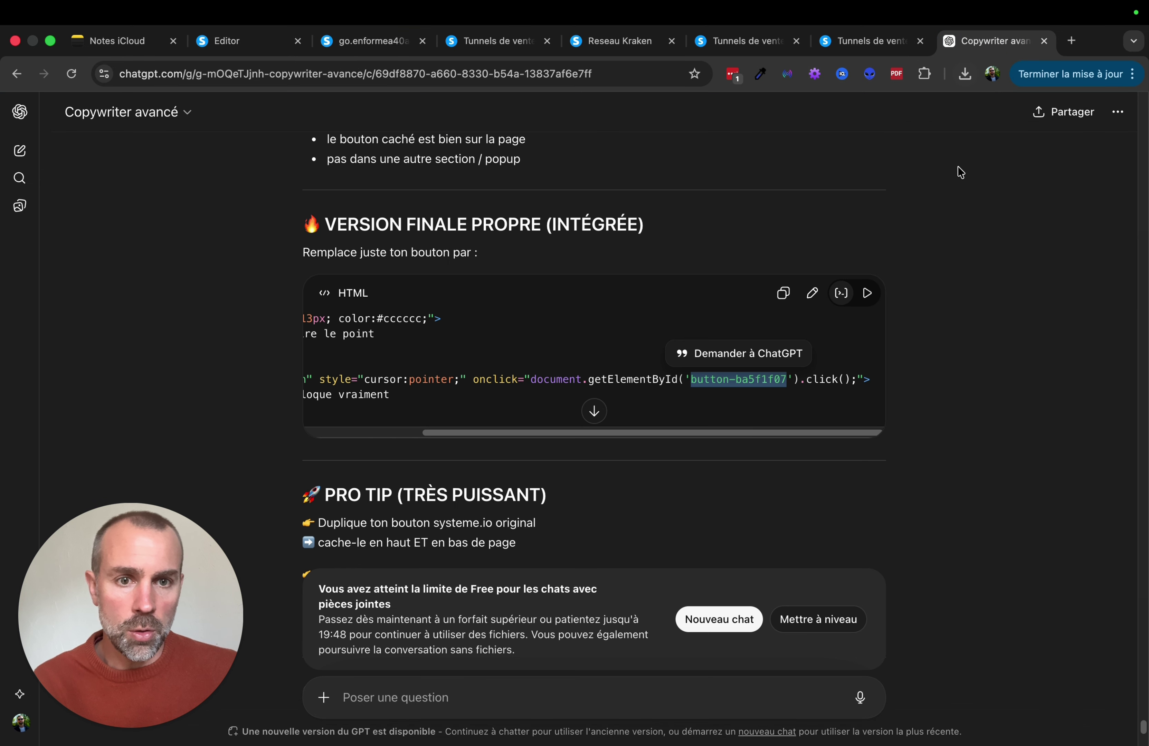
{"action": "key", "text": "super+3"}
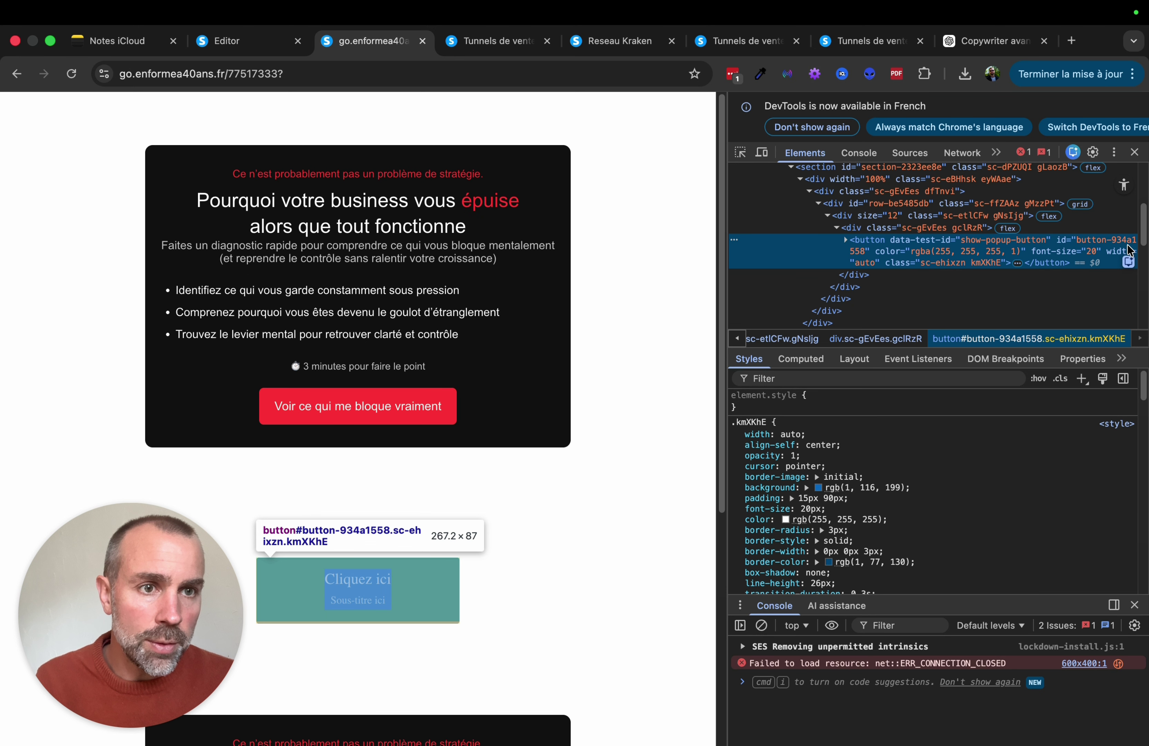
{"action": "left_click", "coordinate": [257, 47]}
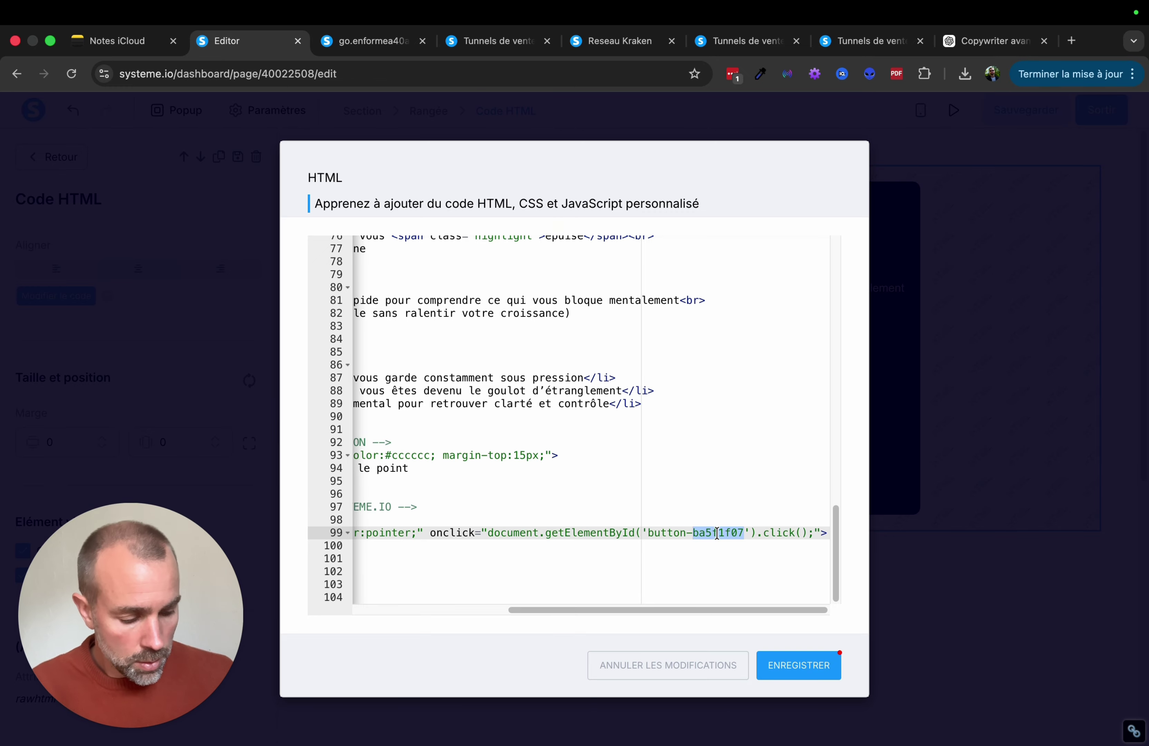
{"action": "type", "text": "934"}
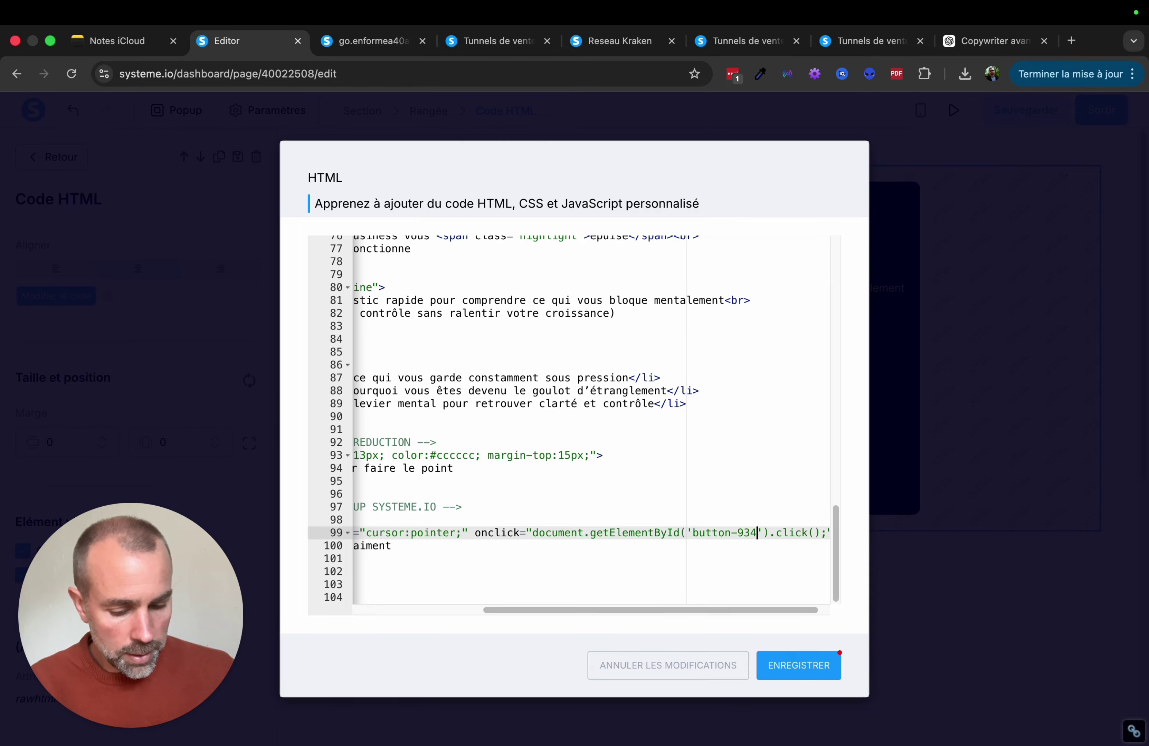
{"action": "type", "text": "a1"}
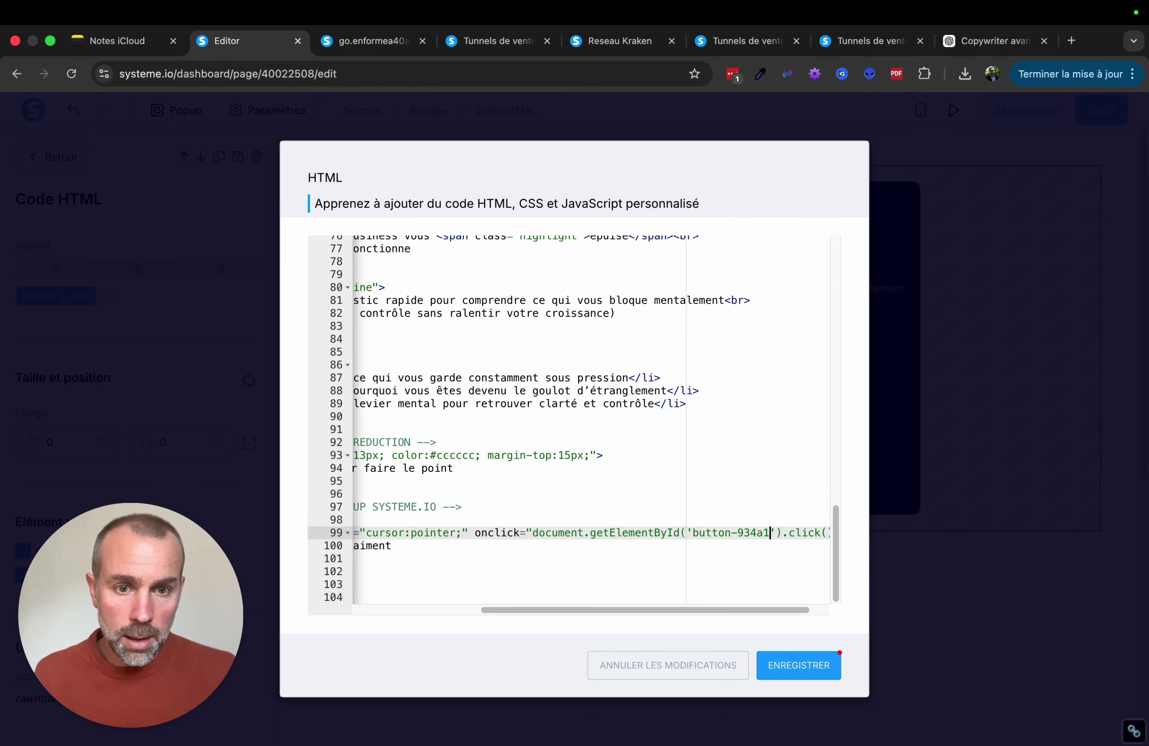
{"action": "left_click", "coordinate": [372, 43]}
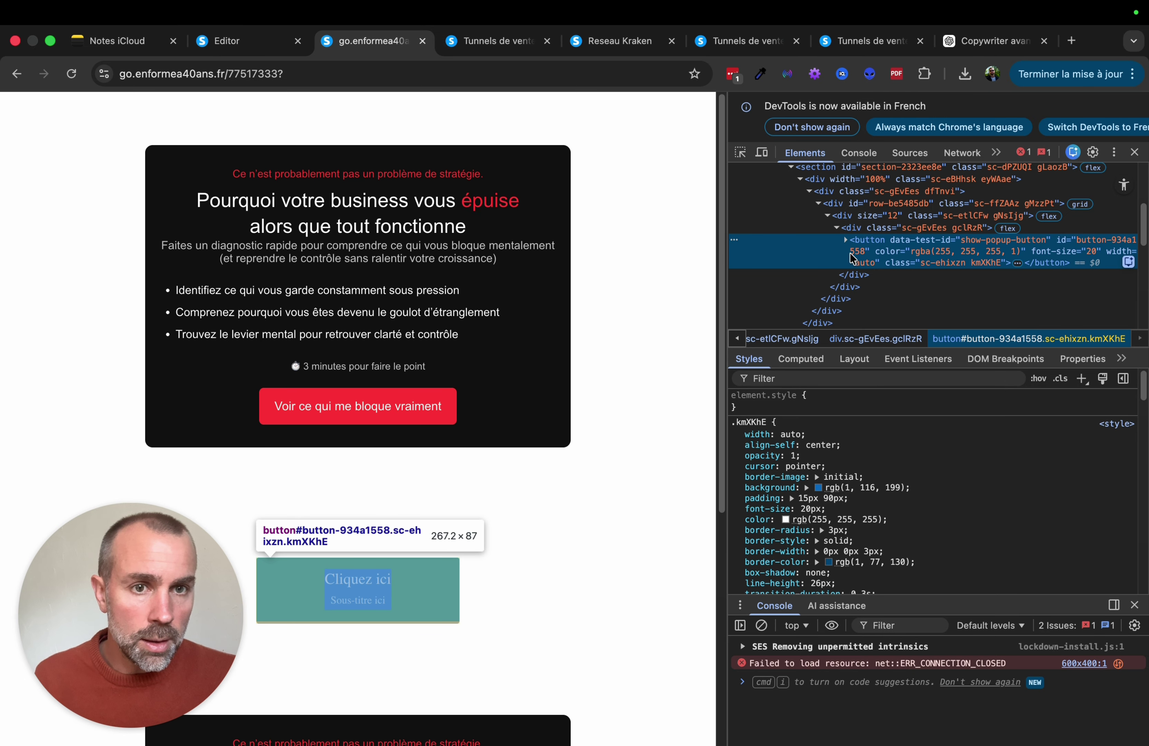
{"action": "left_click", "coordinate": [234, 46]}
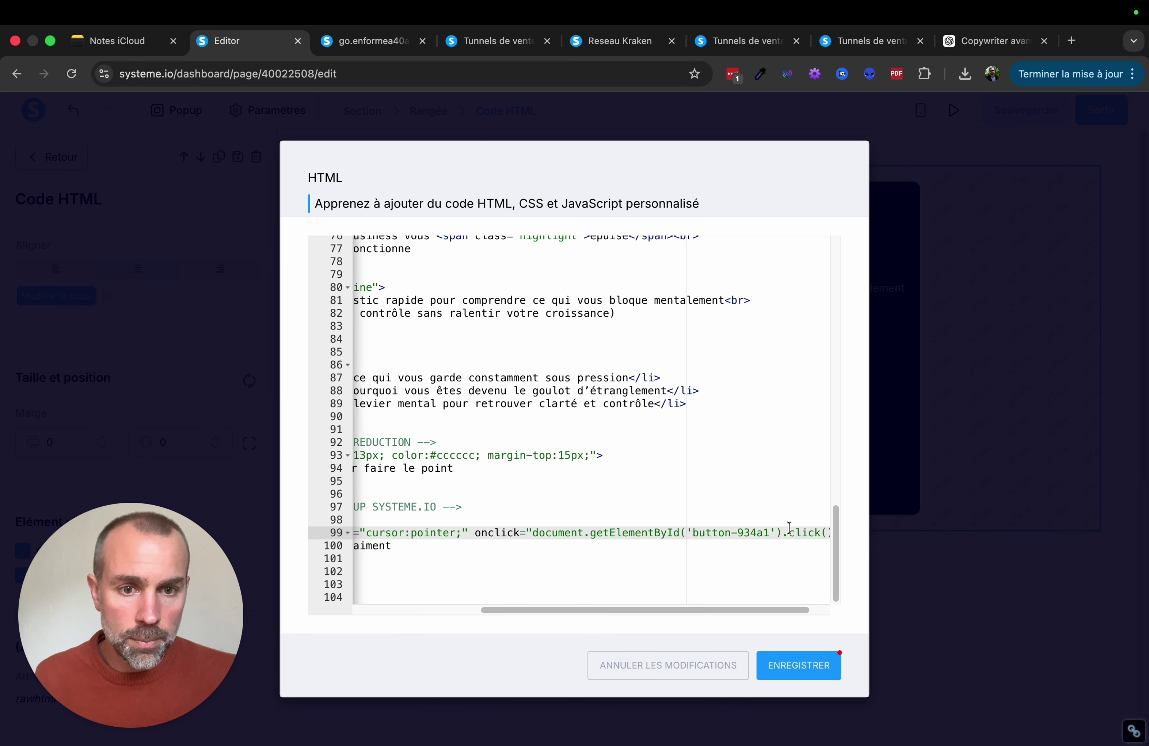
{"action": "type", "text": "558"}
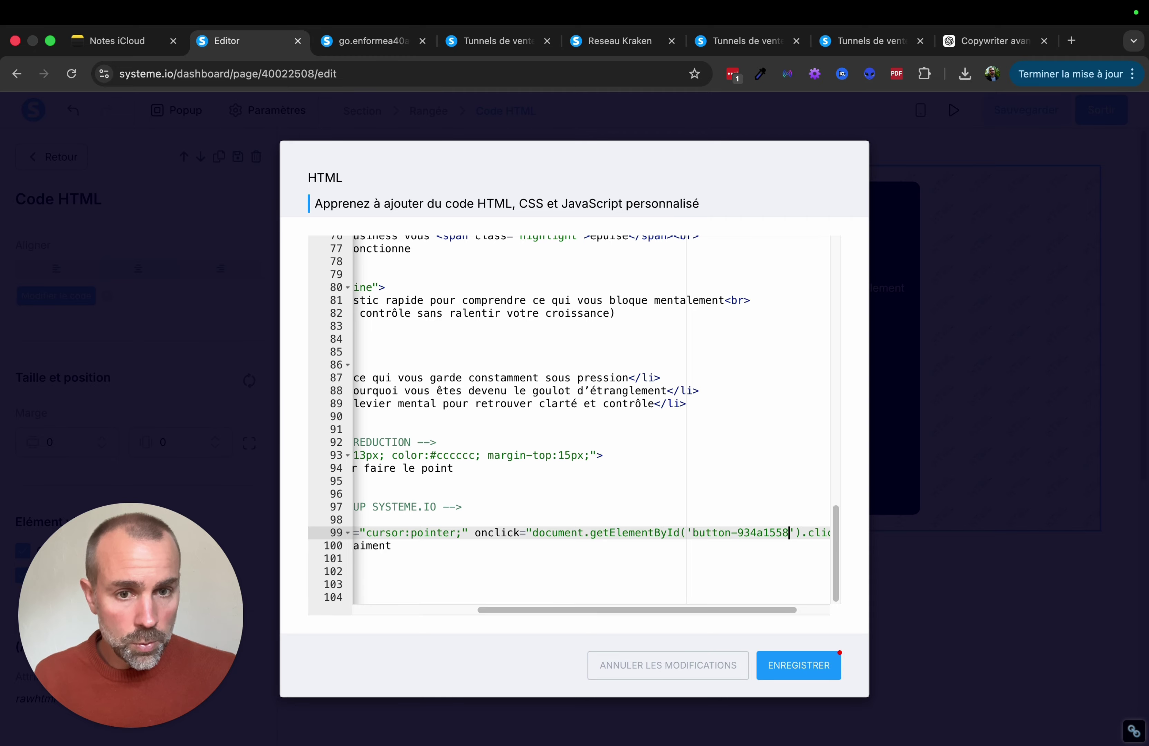
{"action": "left_click", "coordinate": [826, 666]}
- Move the "Cliquez ici" section below the second HTML section and delete that second HTML section
{"action": "left_click", "coordinate": [137, 640]}
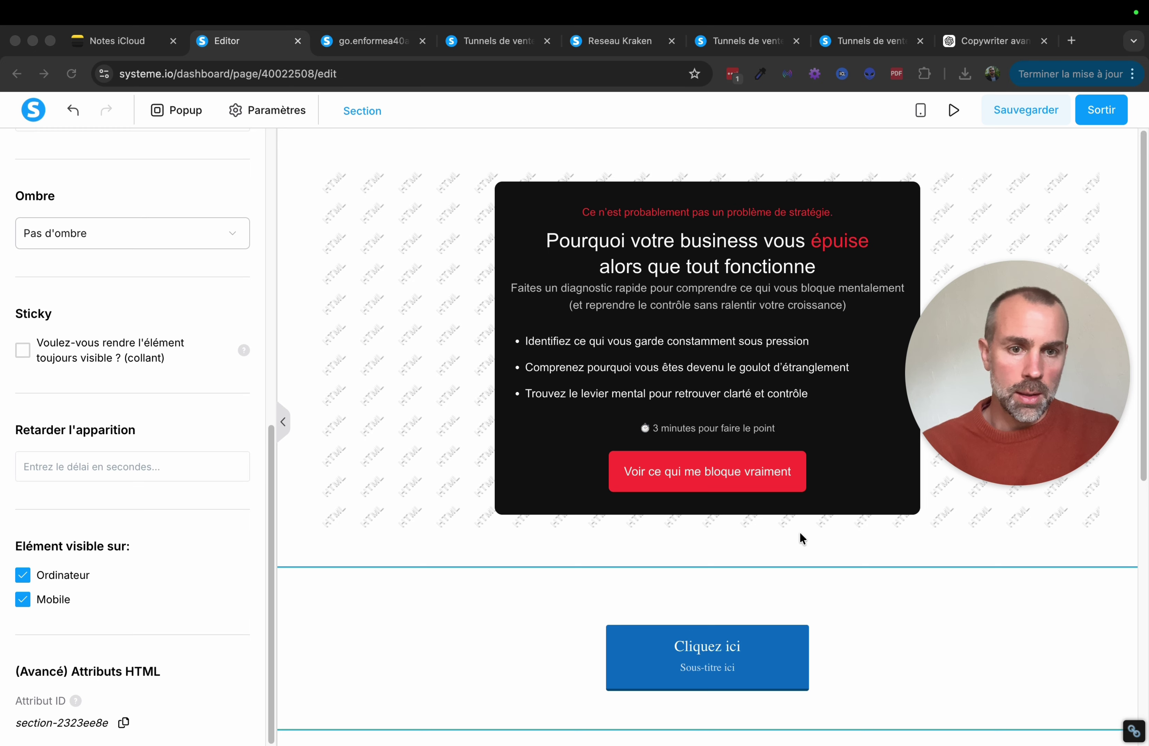
{"action": "left_click", "coordinate": [843, 570]}
{"action": "left_click", "coordinate": [853, 595]}
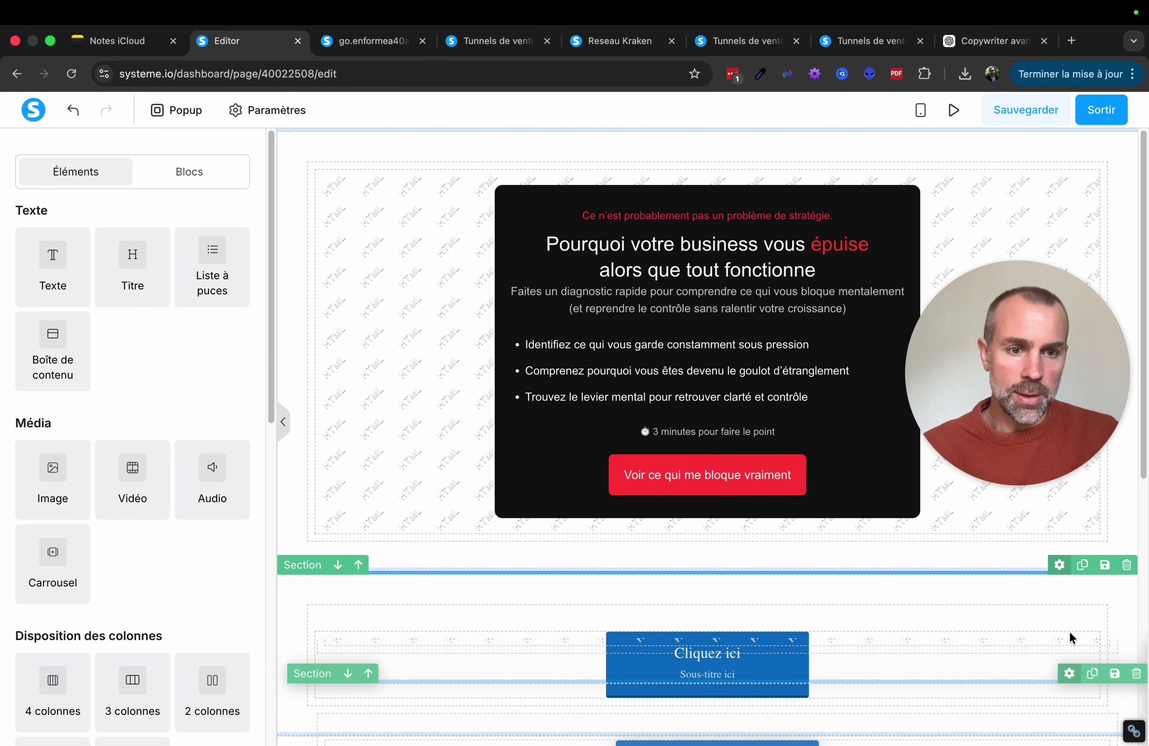
{"action": "scroll", "coordinate": [1042, 639], "scroll_direction": "down", "scroll_amount": 2}
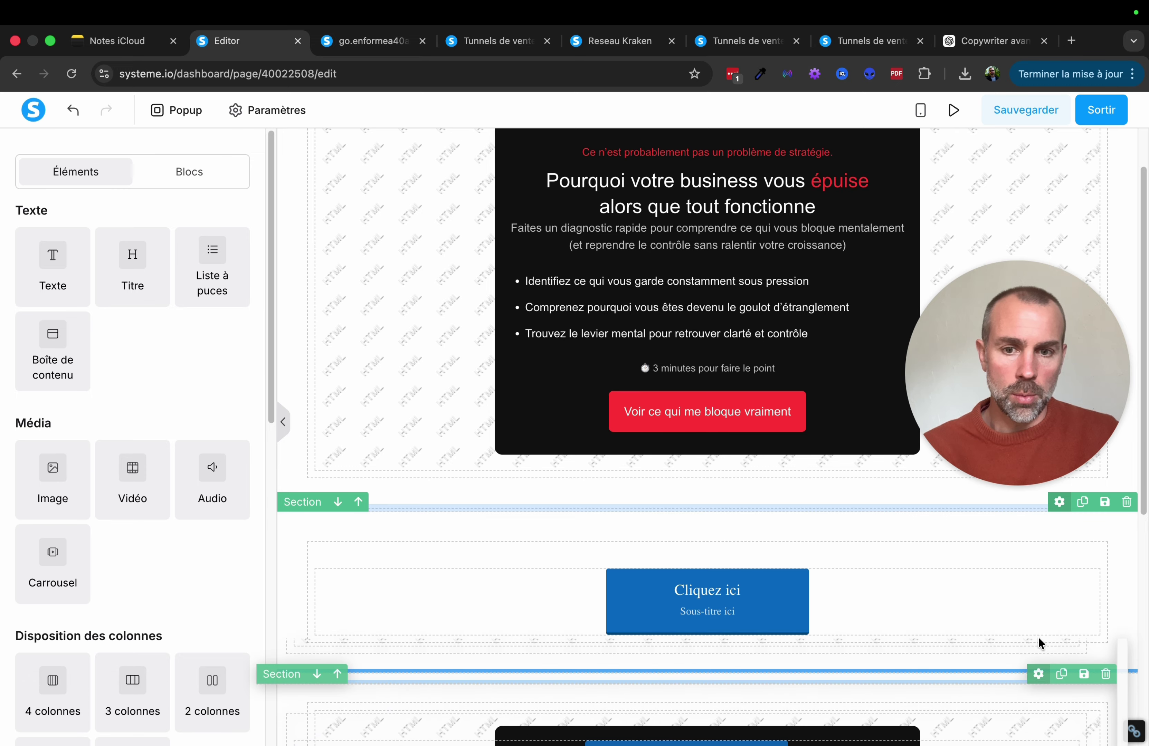
{"action": "scroll", "coordinate": [903, 548], "scroll_direction": "down", "scroll_amount": 5}
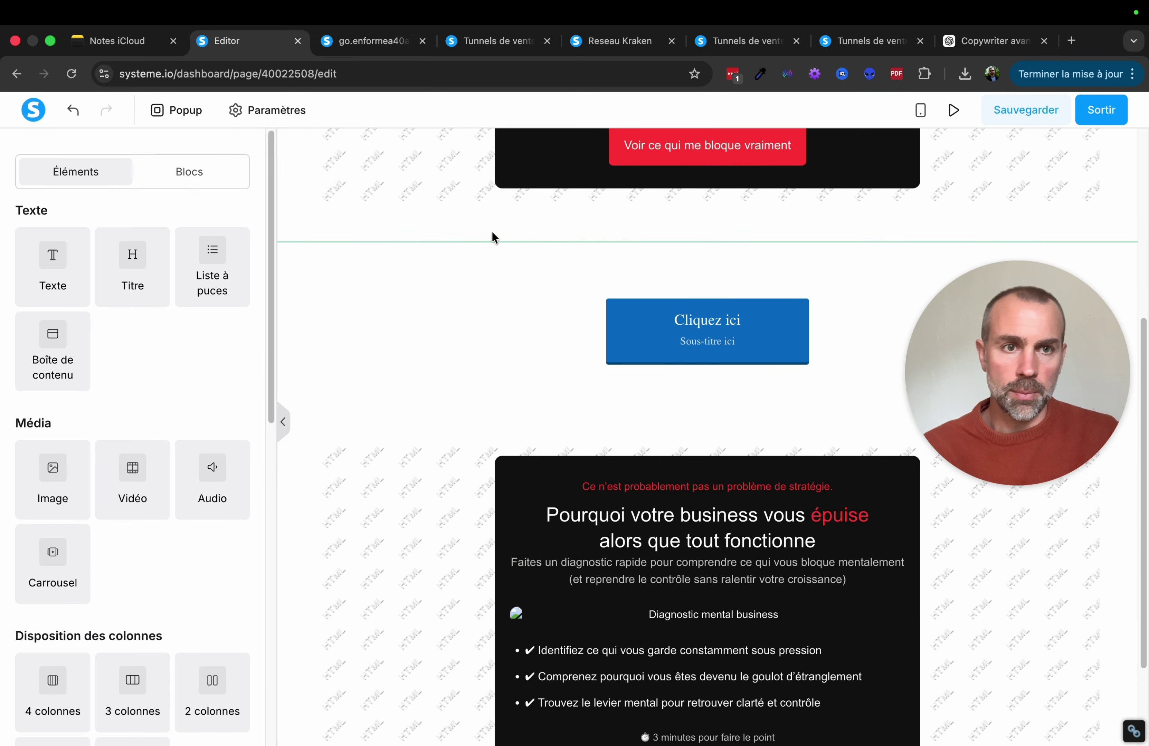
{"action": "left_click", "coordinate": [337, 234]}
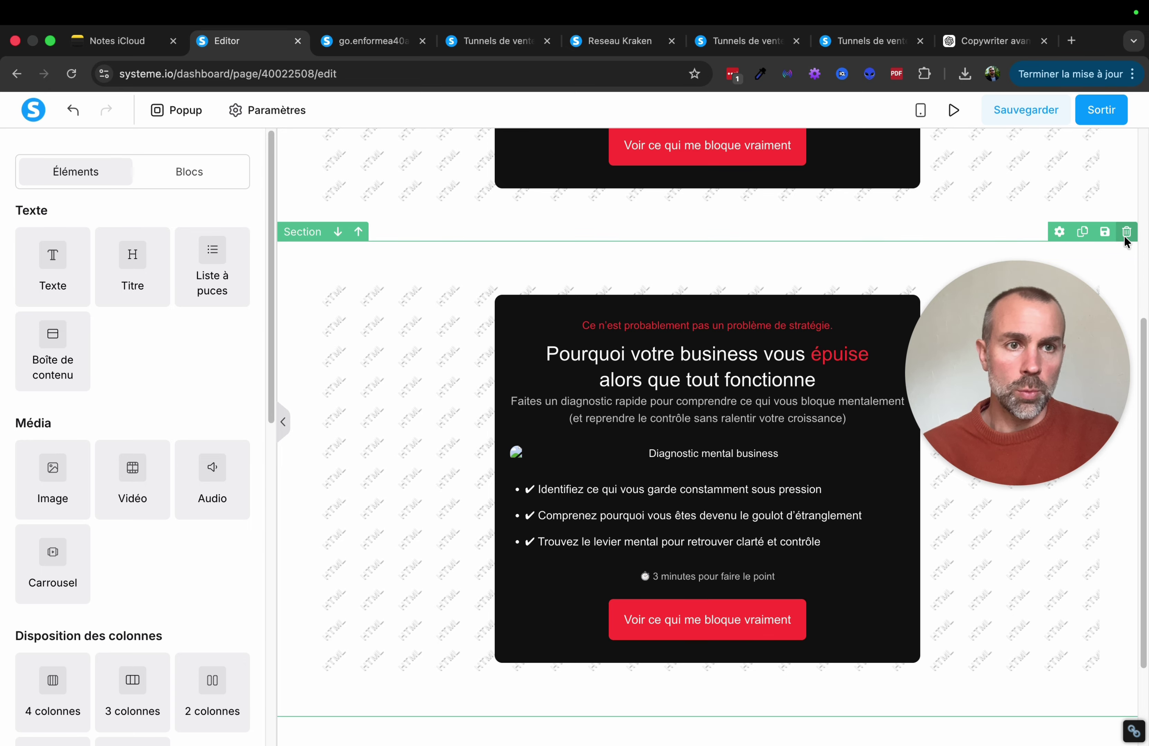
{"action": "left_click", "coordinate": [1127, 231]}
{"action": "left_click", "coordinate": [707, 183]}
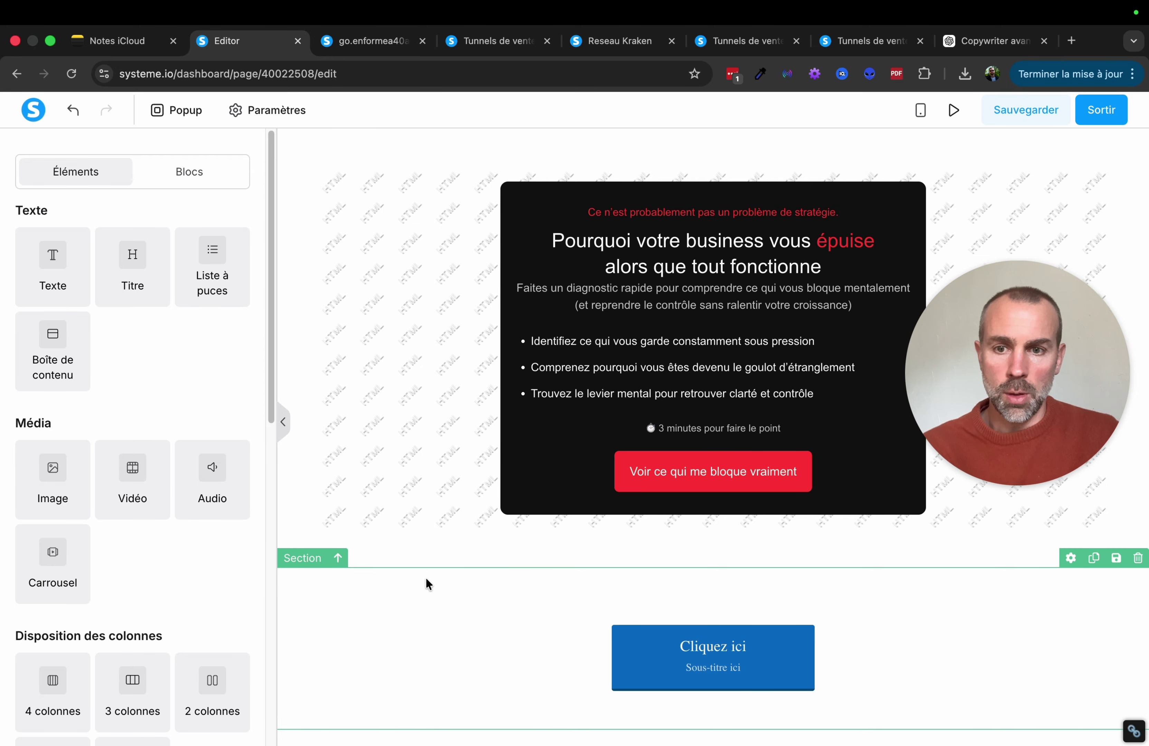
- Set the "Cliquez ici" section's vertical padding to 1000 and save the page
{"action": "left_click", "coordinate": [407, 584]}
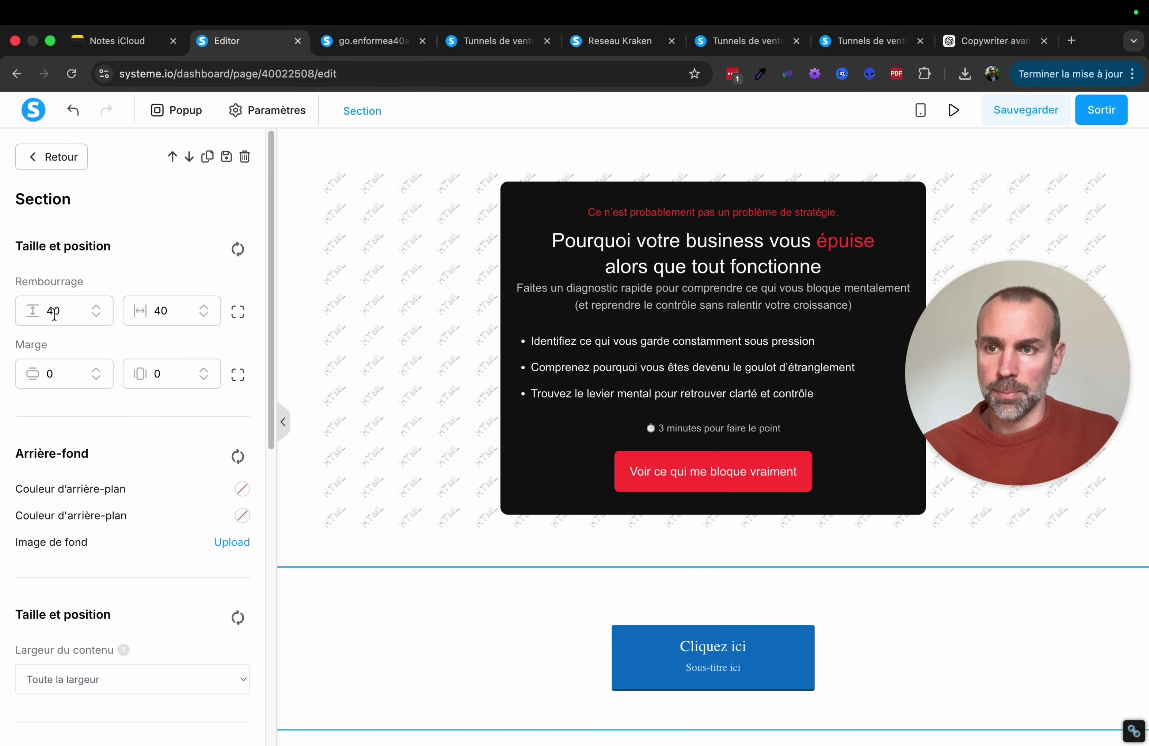
{"action": "left_click", "coordinate": [53, 313]}
{"action": "type", "text": "0"}
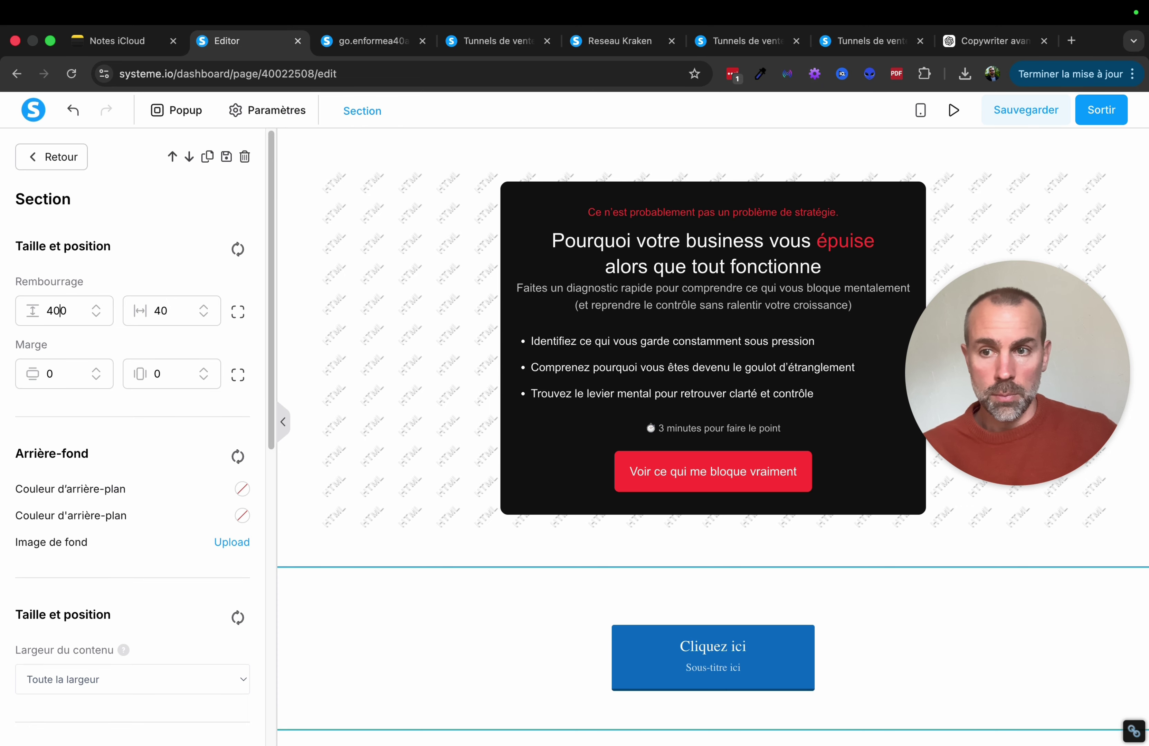
{"action": "type", "text": "0"}
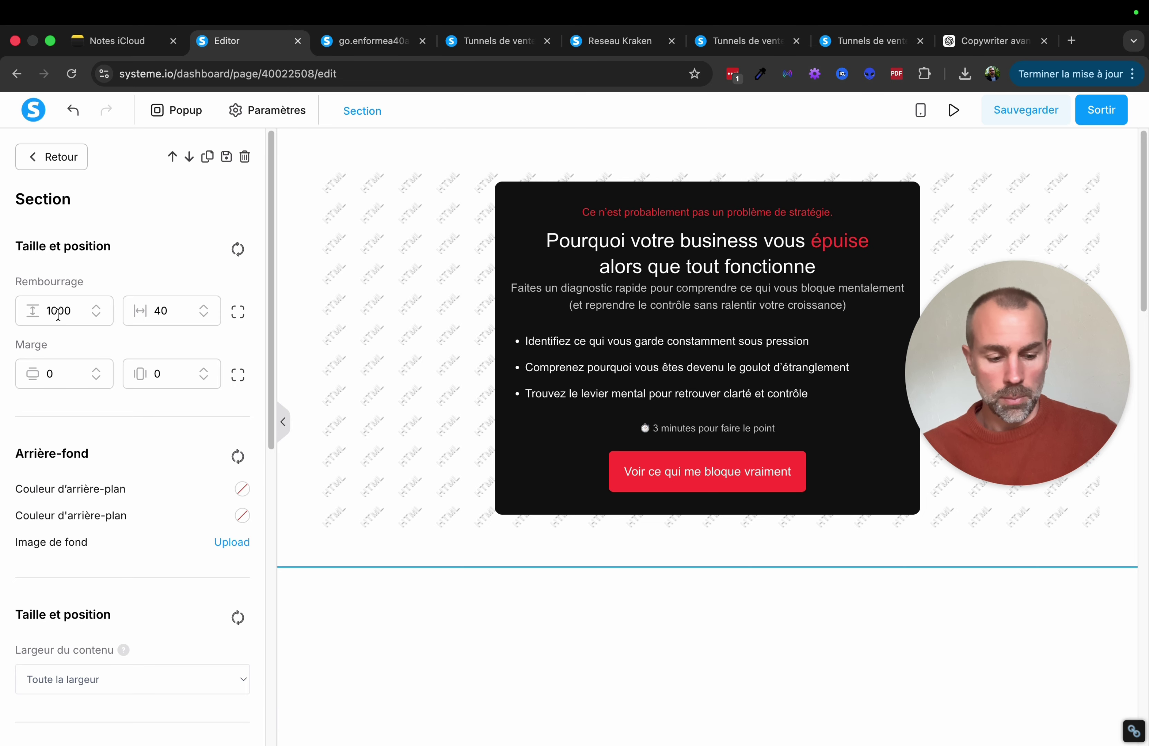
{"action": "double_click", "coordinate": [58, 314]}
{"action": "type", "text": "40"}
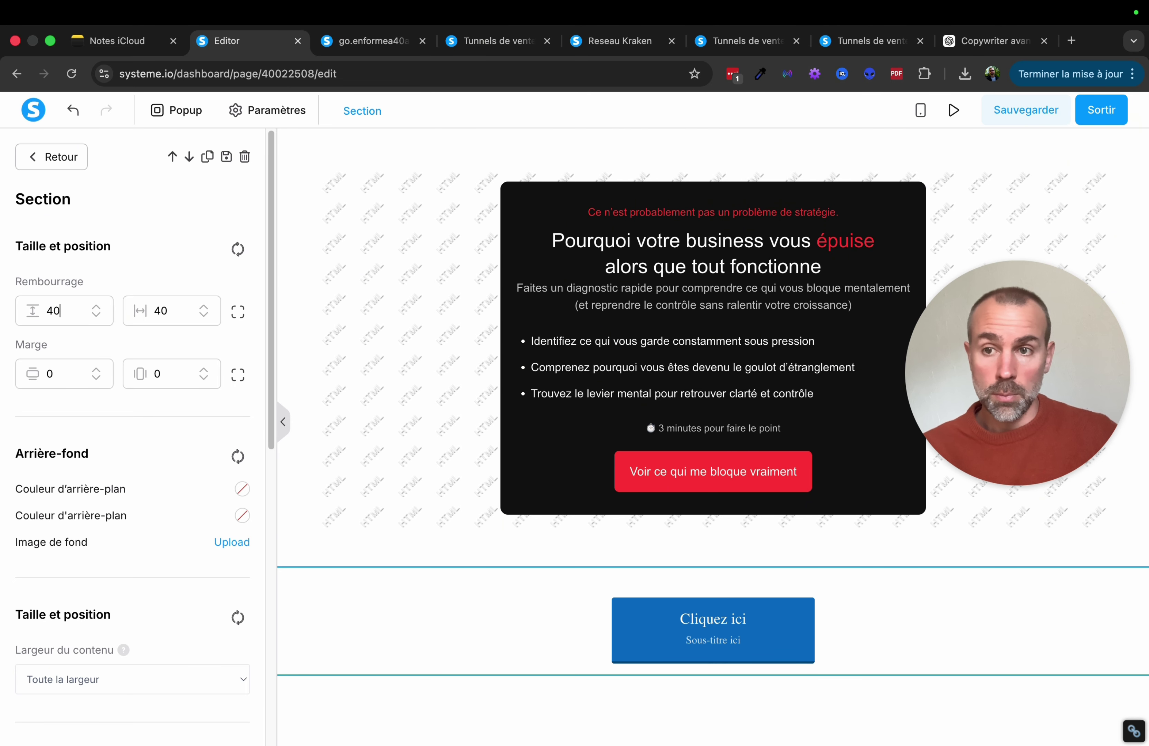
{"action": "type", "text": "00"}
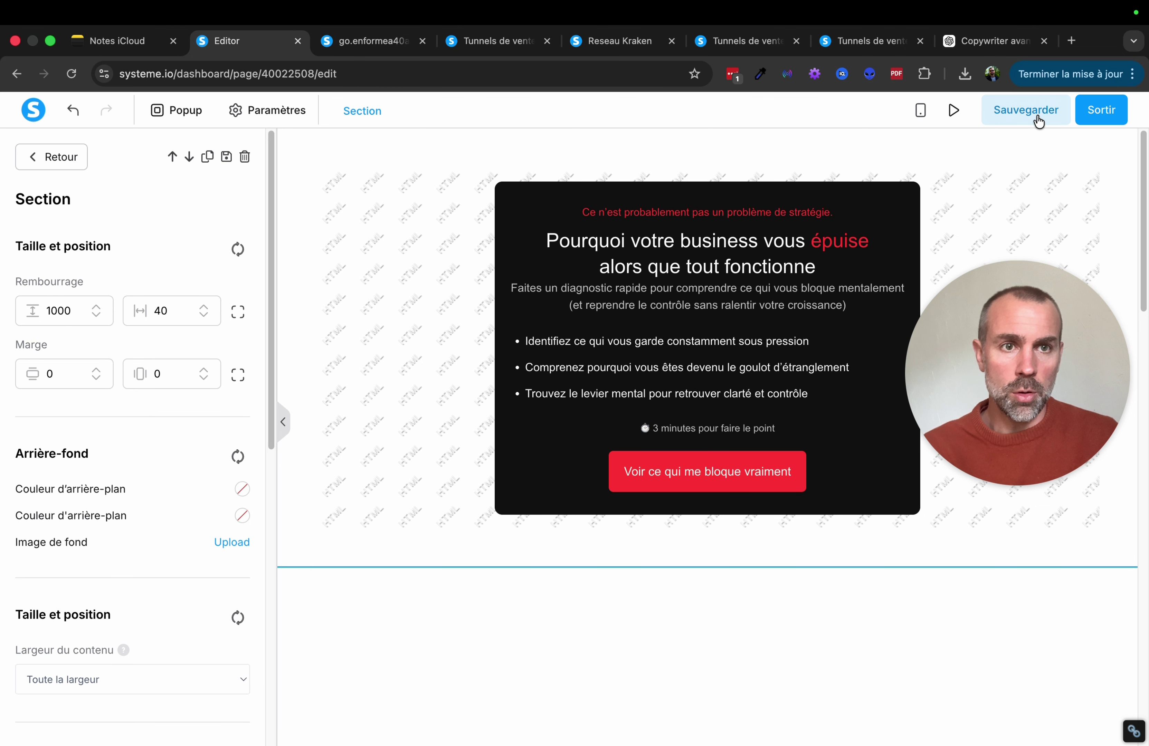
{"action": "left_click", "coordinate": [1037, 117]}
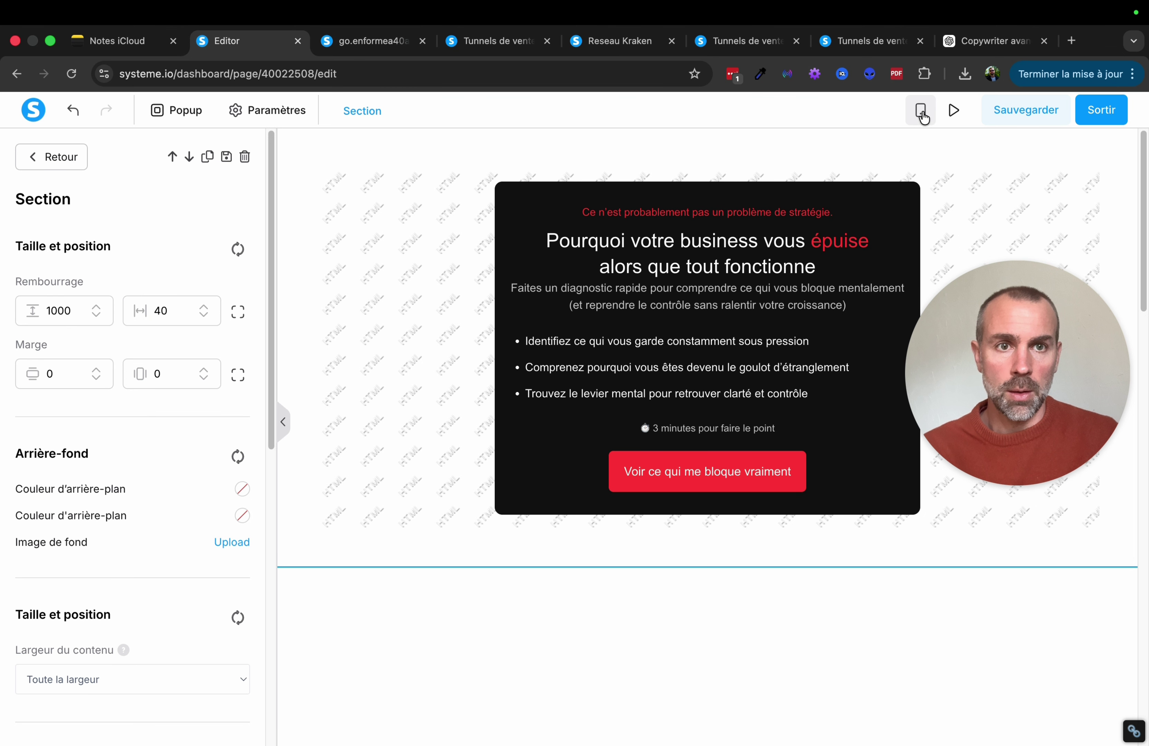
- Switch to the mobile view and set the "Cliquez ici" section's vertical margin to 1000
{"action": "left_click", "coordinate": [920, 110]}
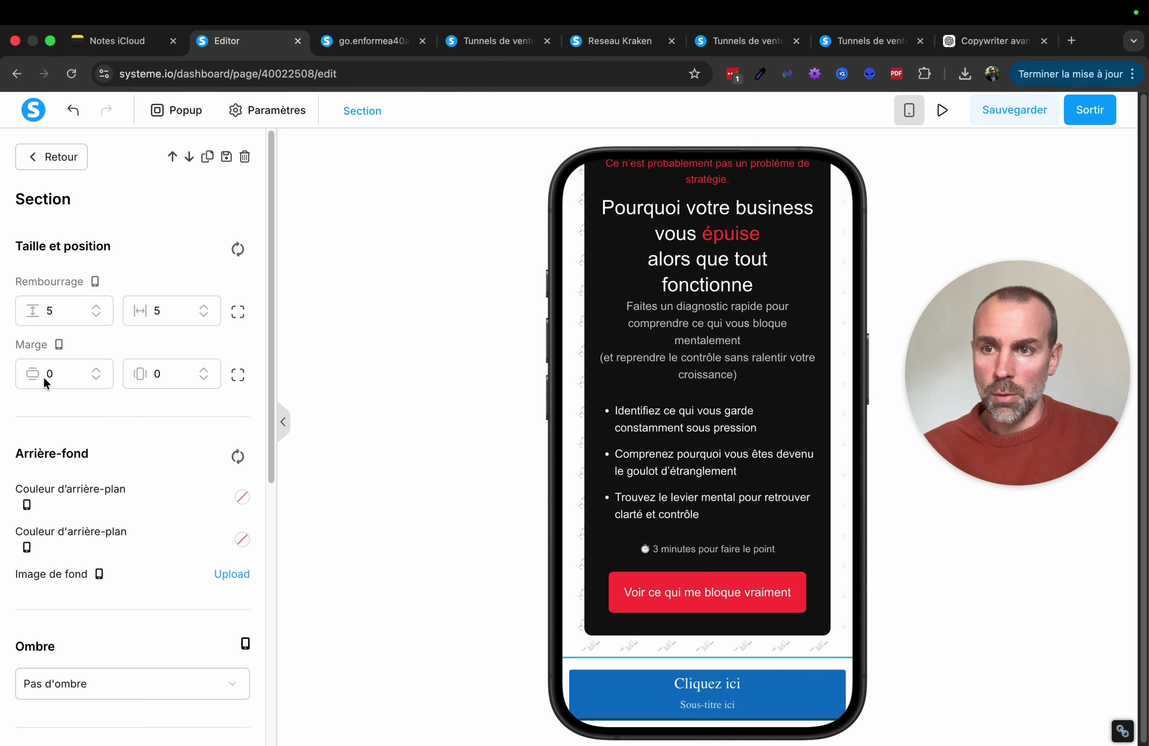
{"action": "double_click", "coordinate": [67, 373]}
{"action": "type", "text": "4"}
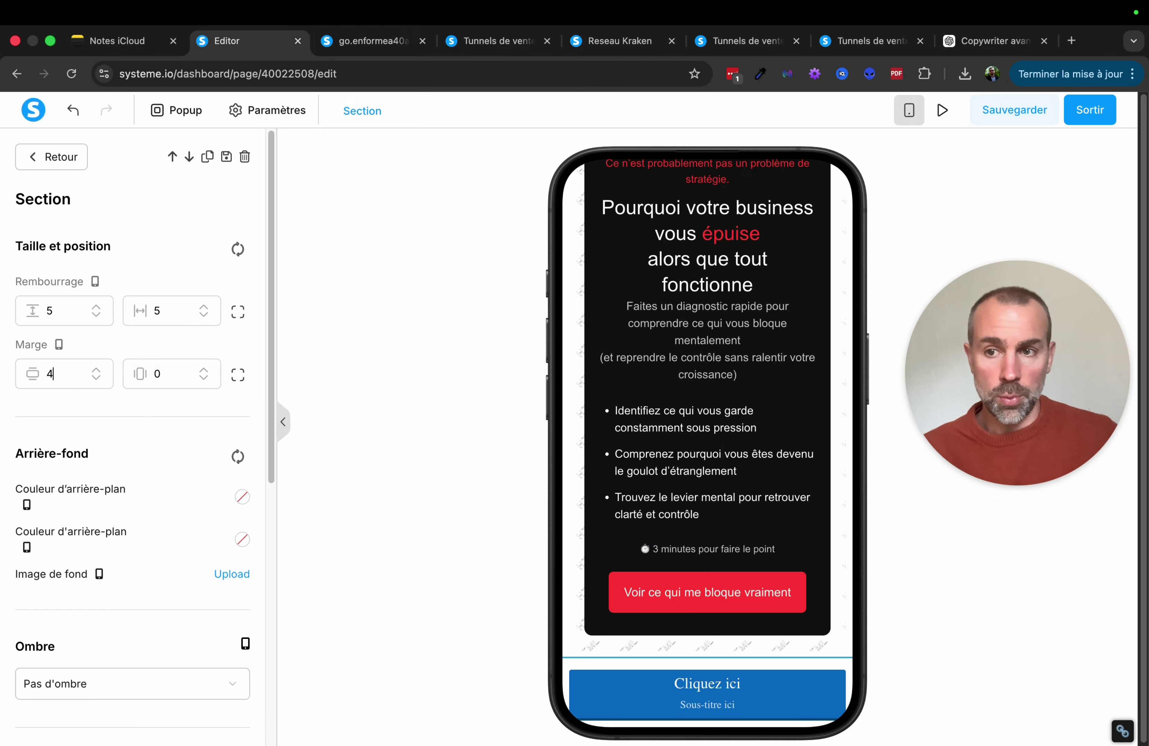
{"action": "type", "text": "000"}
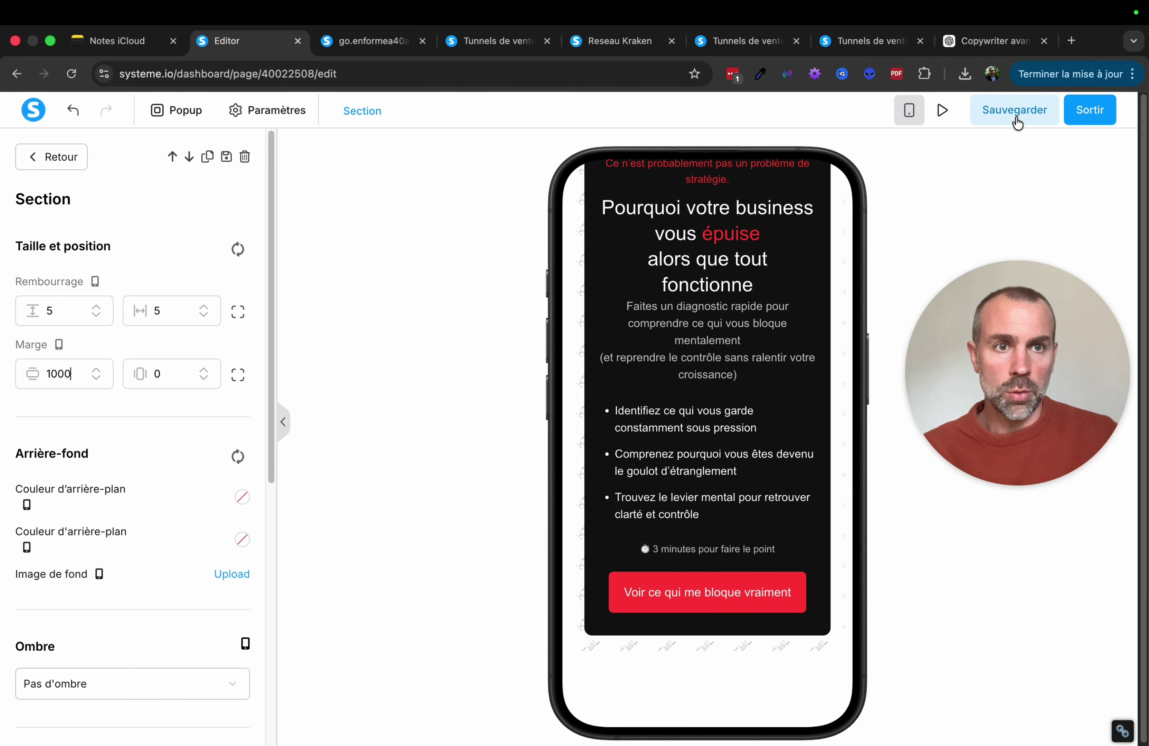
- Save the page, then reload the published page and test the popup of its "Voir ce qui me bloque vraiment" button
{"action": "left_click", "coordinate": [1017, 116]}
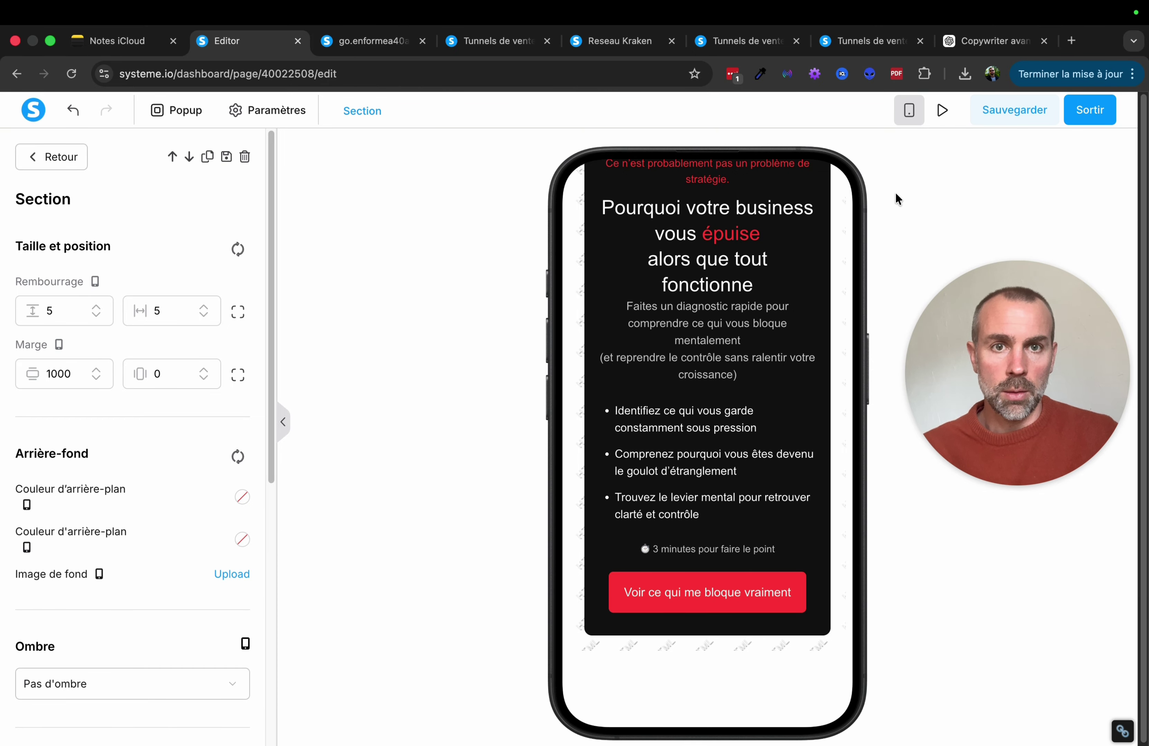
{"action": "left_click", "coordinate": [361, 44]}
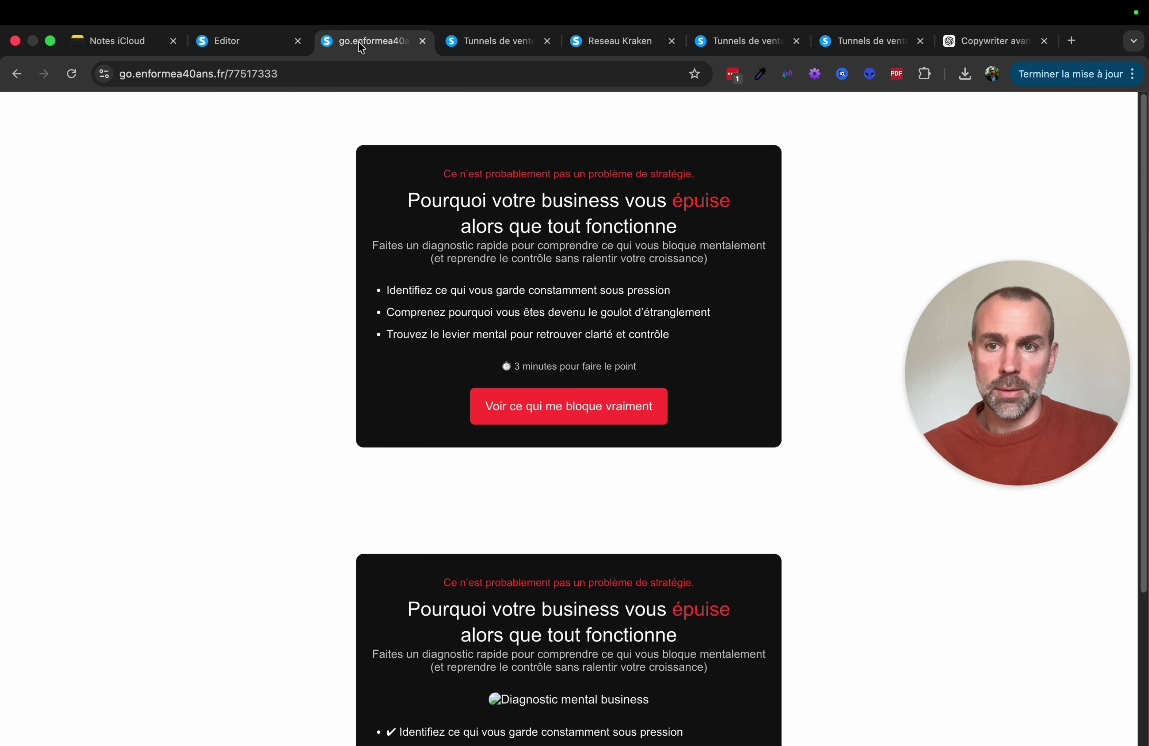
{"action": "left_click", "coordinate": [73, 75]}
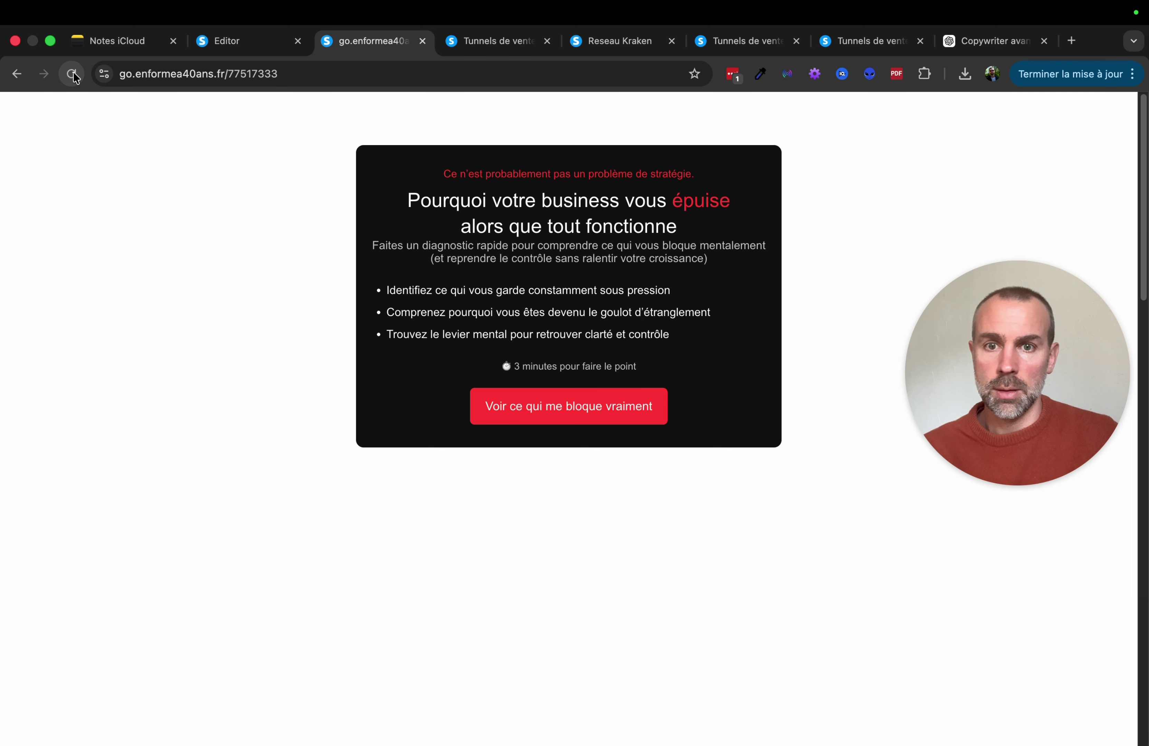
{"action": "left_click", "coordinate": [601, 408]}
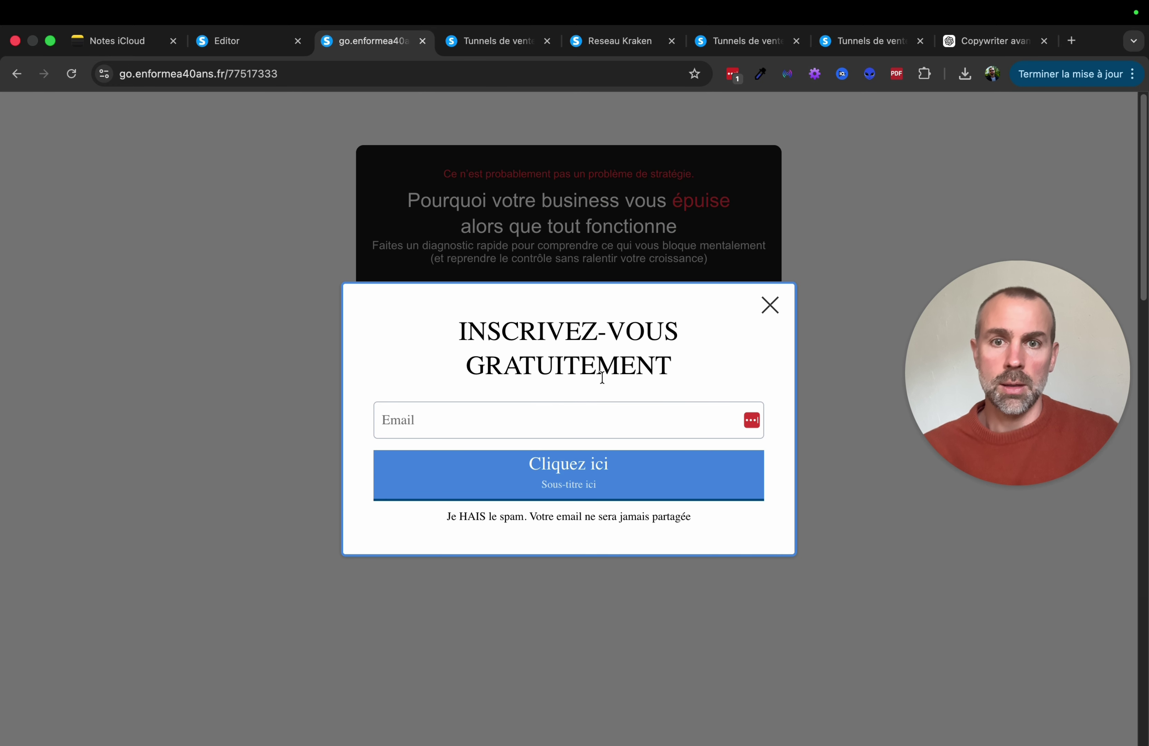
{"action": "left_click", "coordinate": [770, 304]}
{"action": "scroll", "coordinate": [690, 380], "scroll_direction": "down", "scroll_amount": 7}
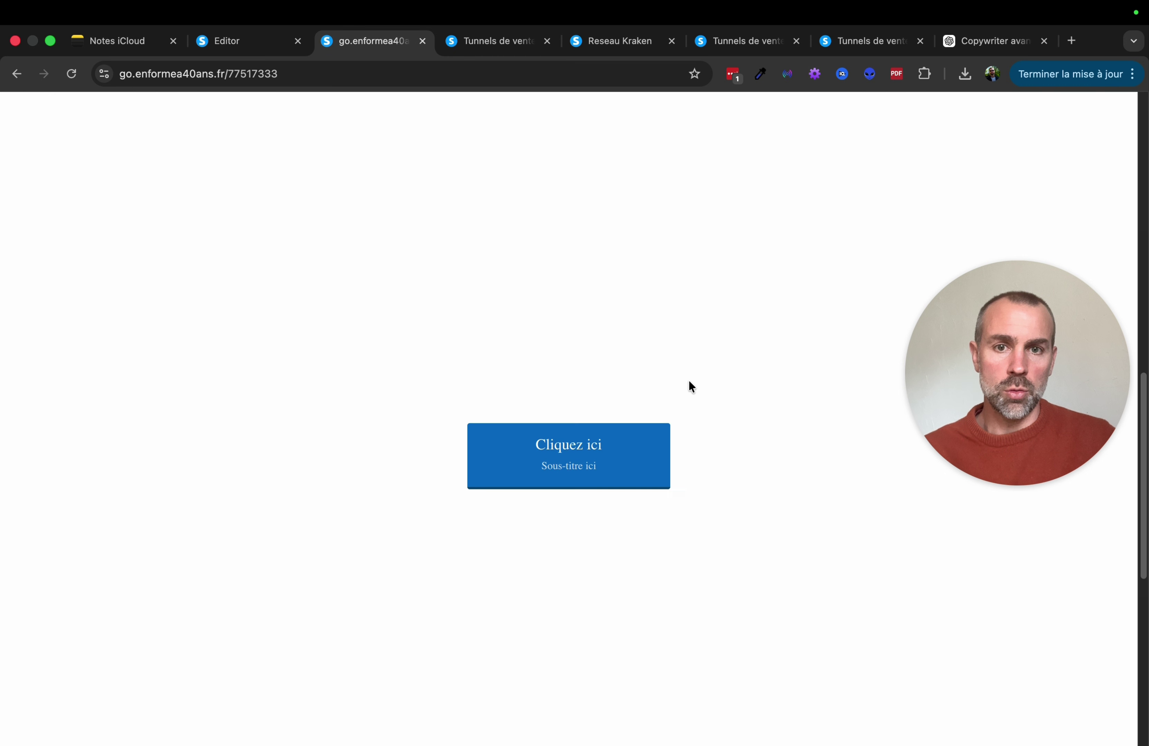
{"action": "scroll", "coordinate": [688, 383], "scroll_direction": "up", "scroll_amount": 10}
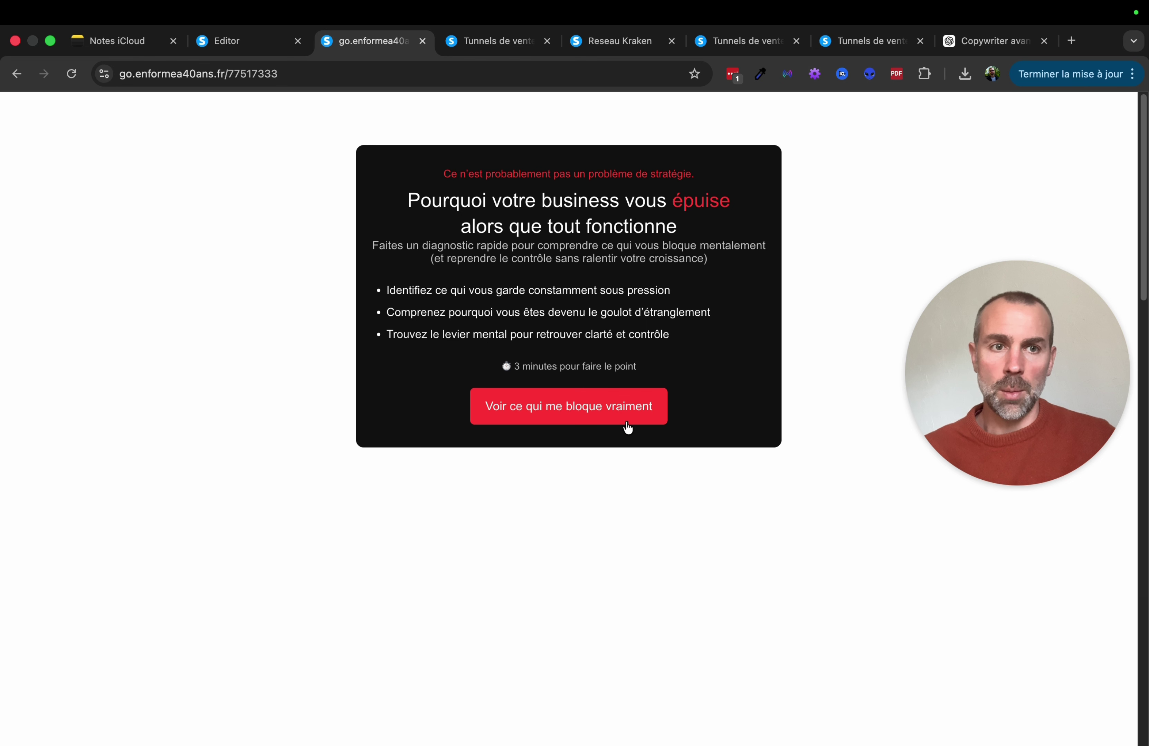
{"action": "left_click", "coordinate": [600, 417]}
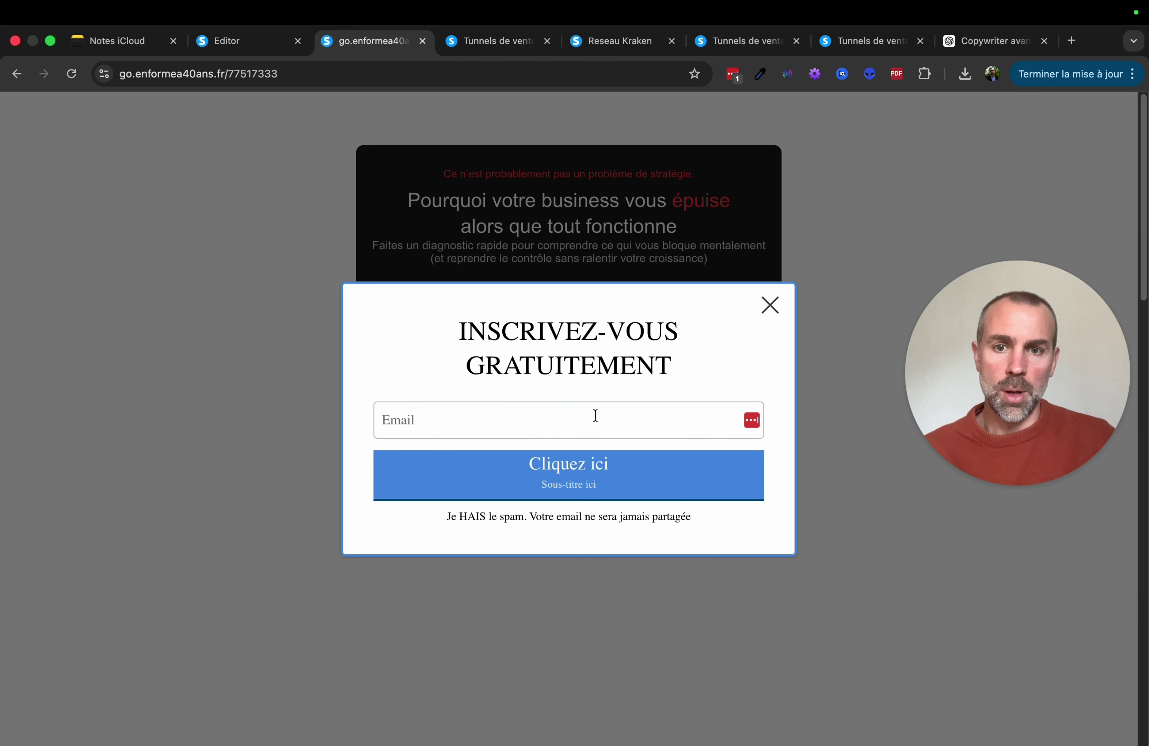
{"action": "left_click", "coordinate": [769, 305]}
- Back in the page editor, set the "Cliquez ici" button's background color to ffffff
{"action": "key", "text": "ctrl+shift+Tab"}
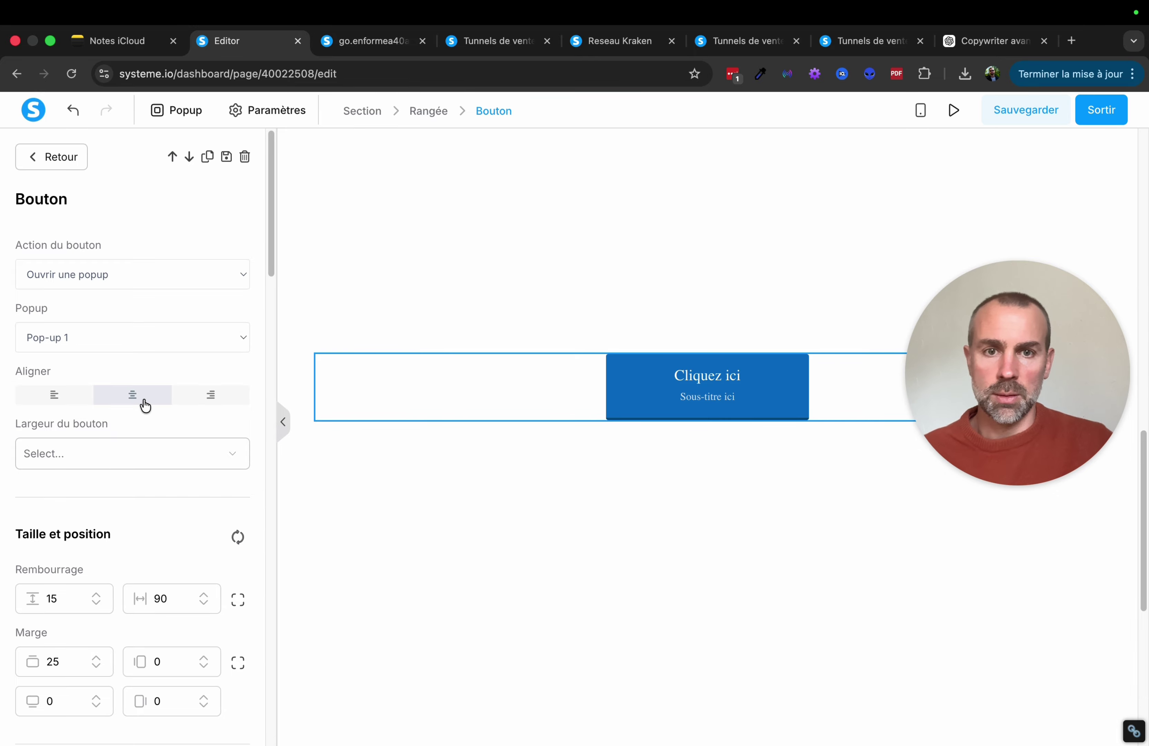
{"action": "scroll", "coordinate": [147, 406], "scroll_direction": "down", "scroll_amount": 5}
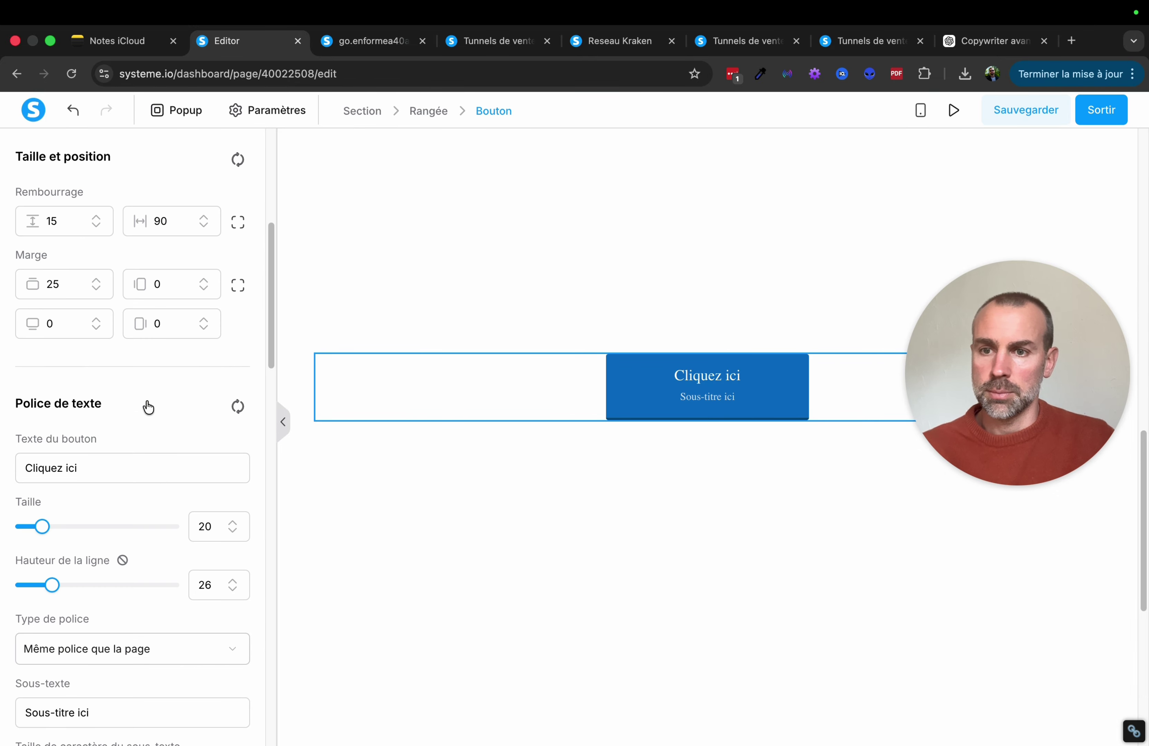
{"action": "scroll", "coordinate": [146, 406], "scroll_direction": "down", "scroll_amount": 10}
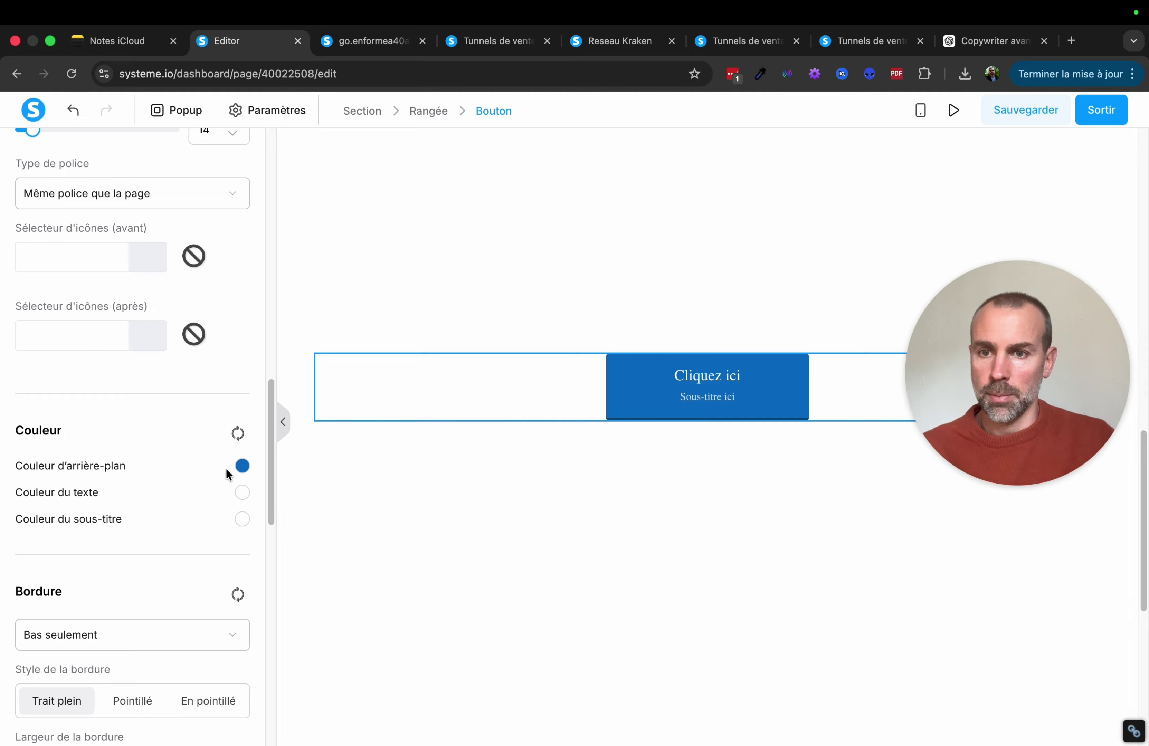
{"action": "left_click", "coordinate": [243, 467]}
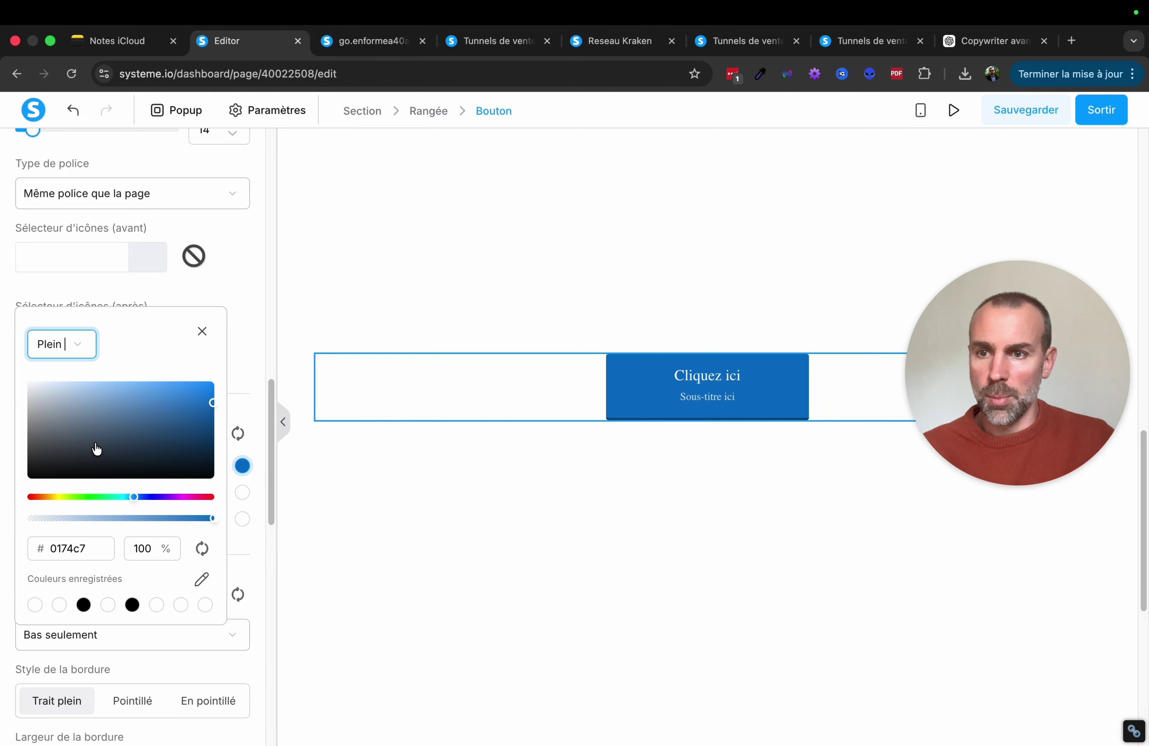
{"action": "left_click_drag", "start_coordinate": [96, 449], "coordinate": [30, 385]}
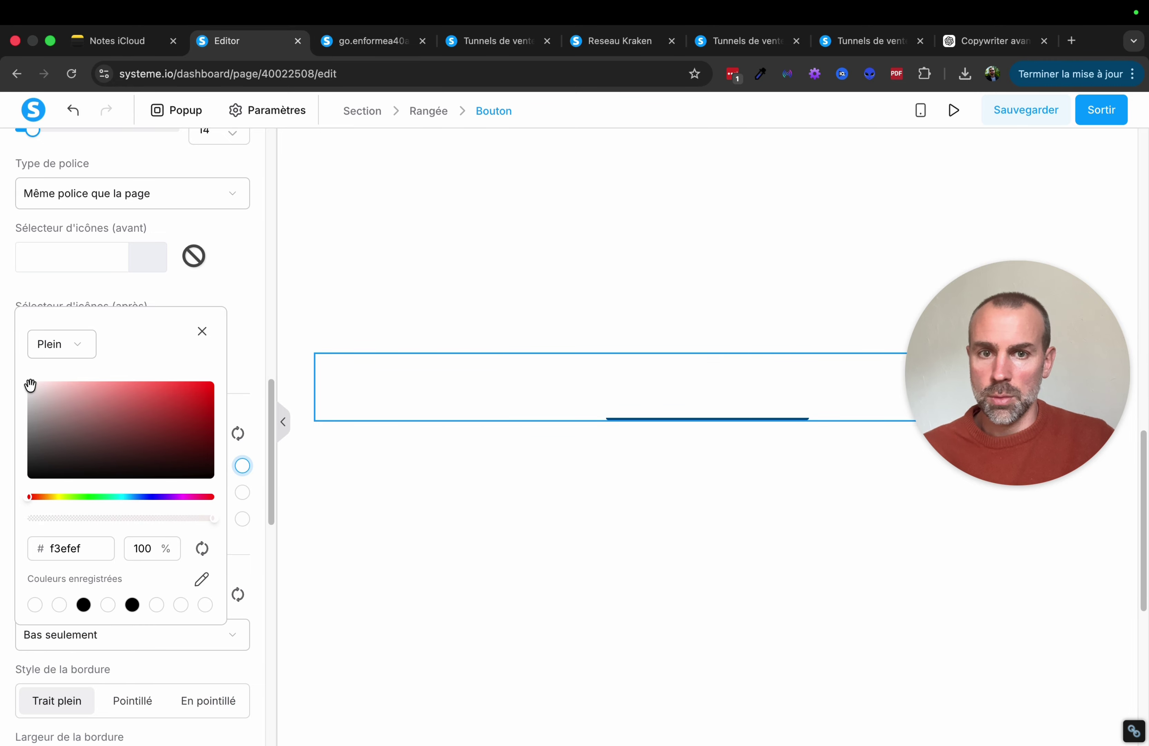
{"action": "left_click", "coordinate": [203, 332]}
{"action": "left_click", "coordinate": [242, 466]}
{"action": "left_click_drag", "start_coordinate": [164, 449], "coordinate": [31, 377]}
{"action": "left_click_drag", "start_coordinate": [26, 377], "coordinate": [23, 374]}
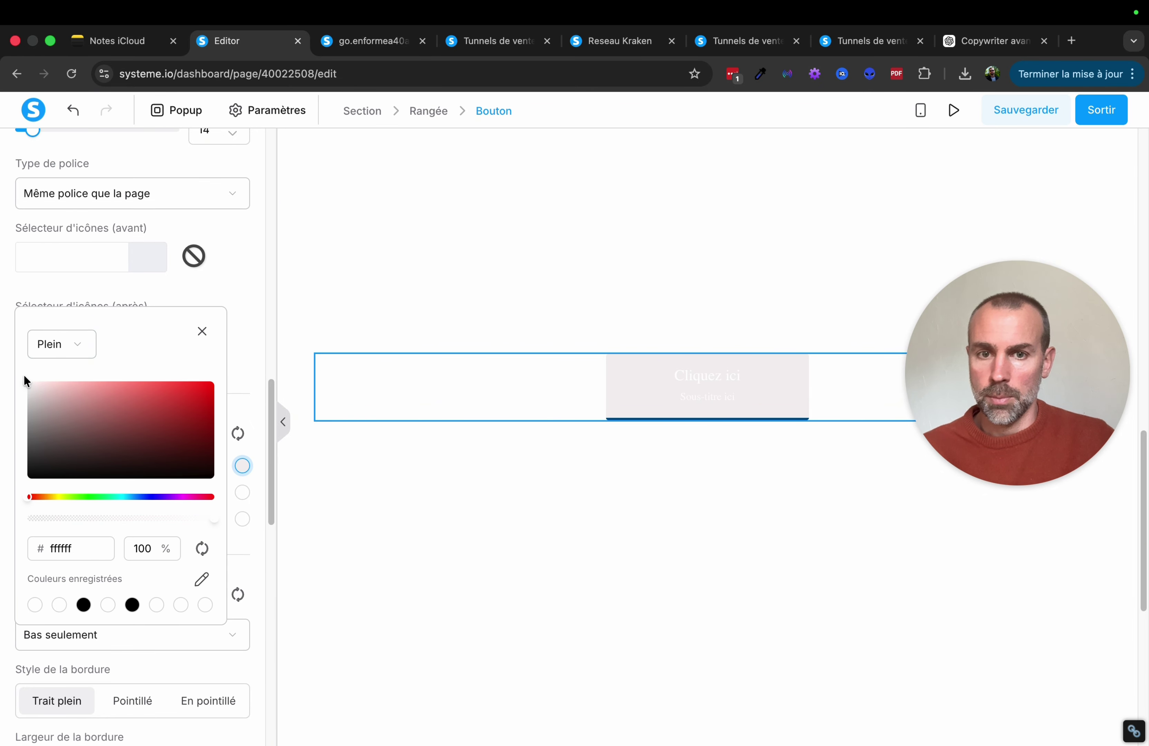
{"action": "left_click", "coordinate": [202, 334]}
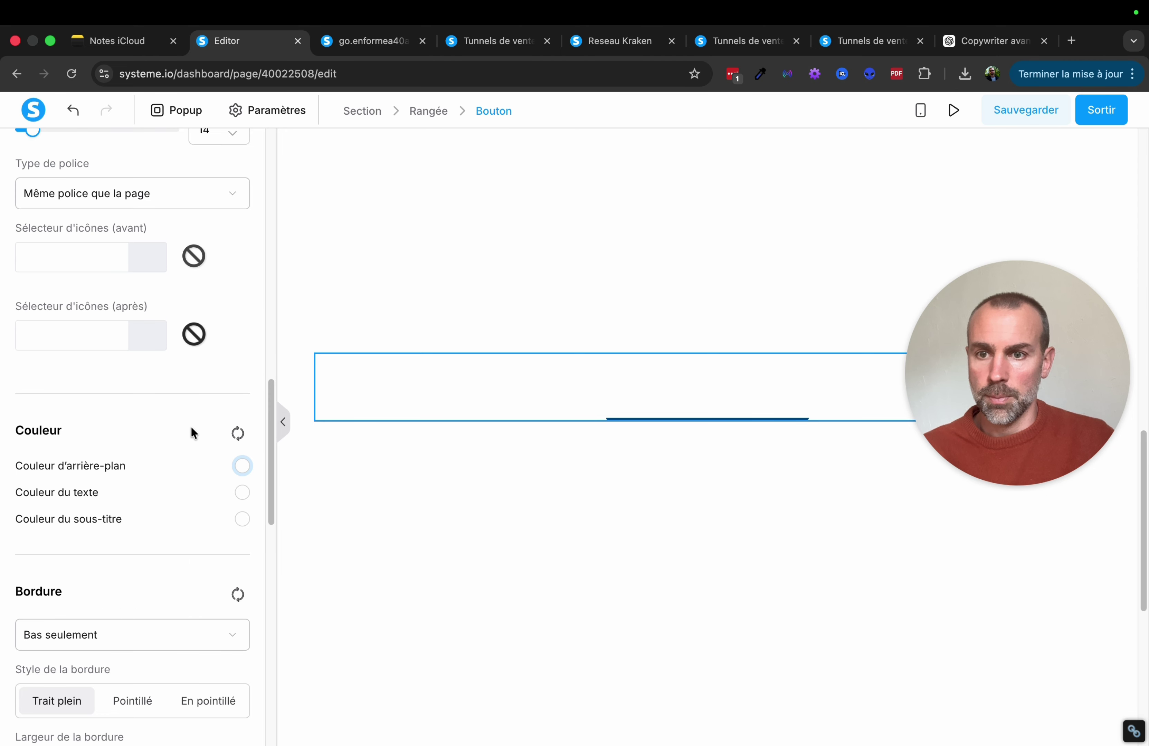
- Set the "Cliquez ici" button's border color to ffffff and save the page
{"action": "scroll", "coordinate": [191, 431], "scroll_direction": "down", "scroll_amount": 6}
{"action": "left_click", "coordinate": [243, 564]}
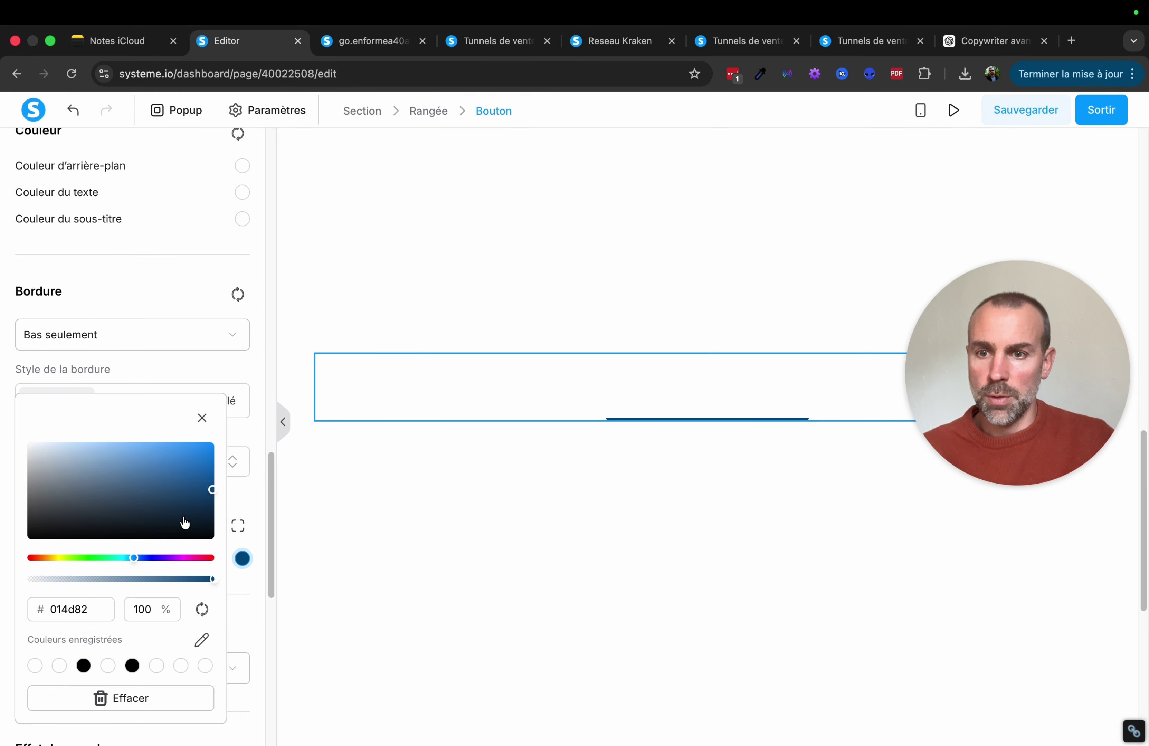
{"action": "left_click_drag", "start_coordinate": [92, 467], "coordinate": [25, 441]}
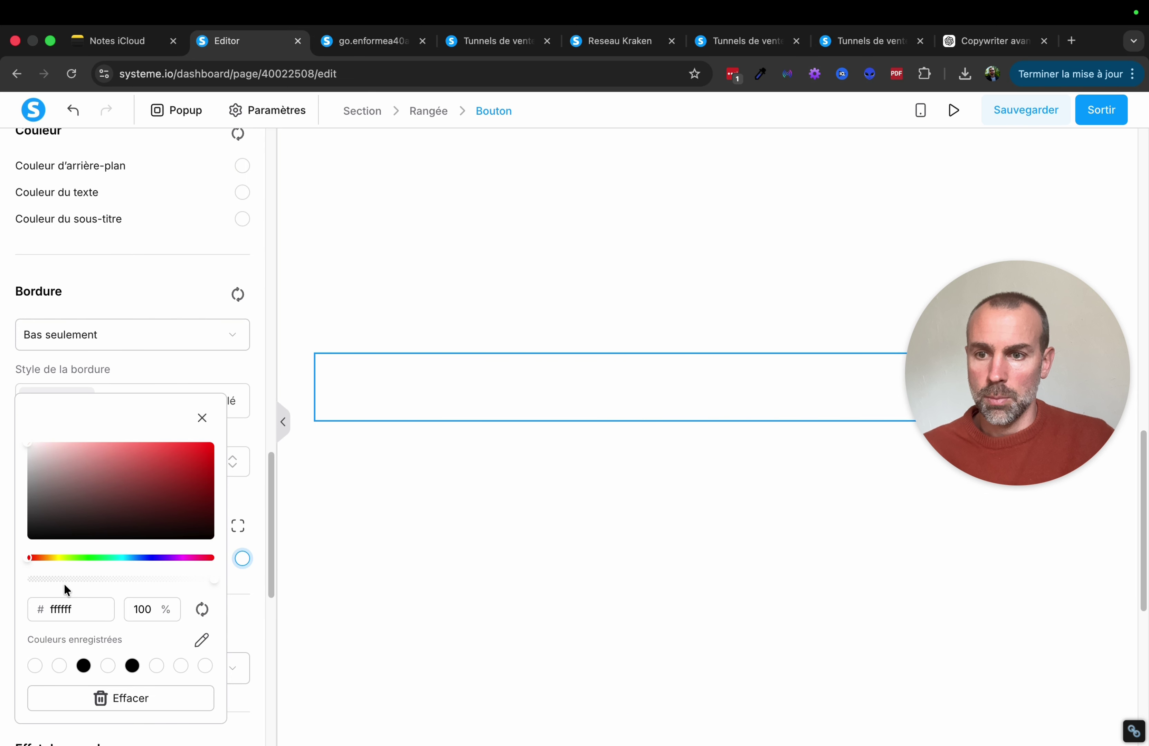
{"action": "double_click", "coordinate": [61, 608]}
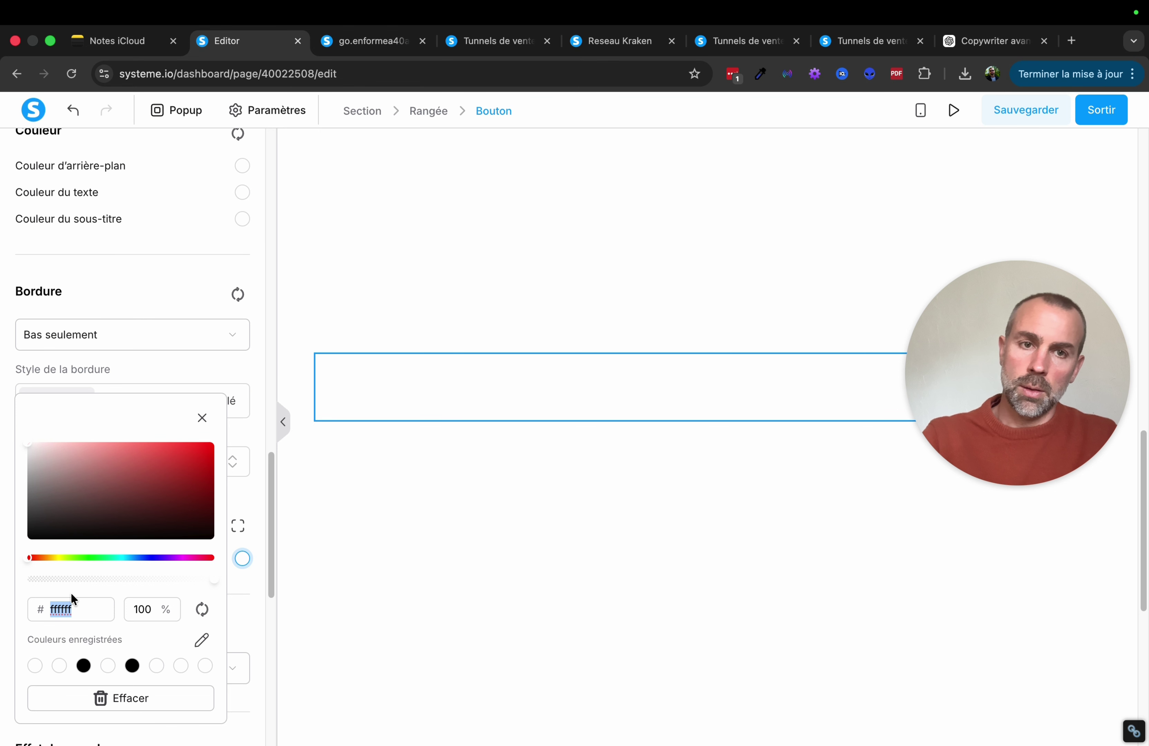
{"action": "left_click", "coordinate": [1016, 125]}
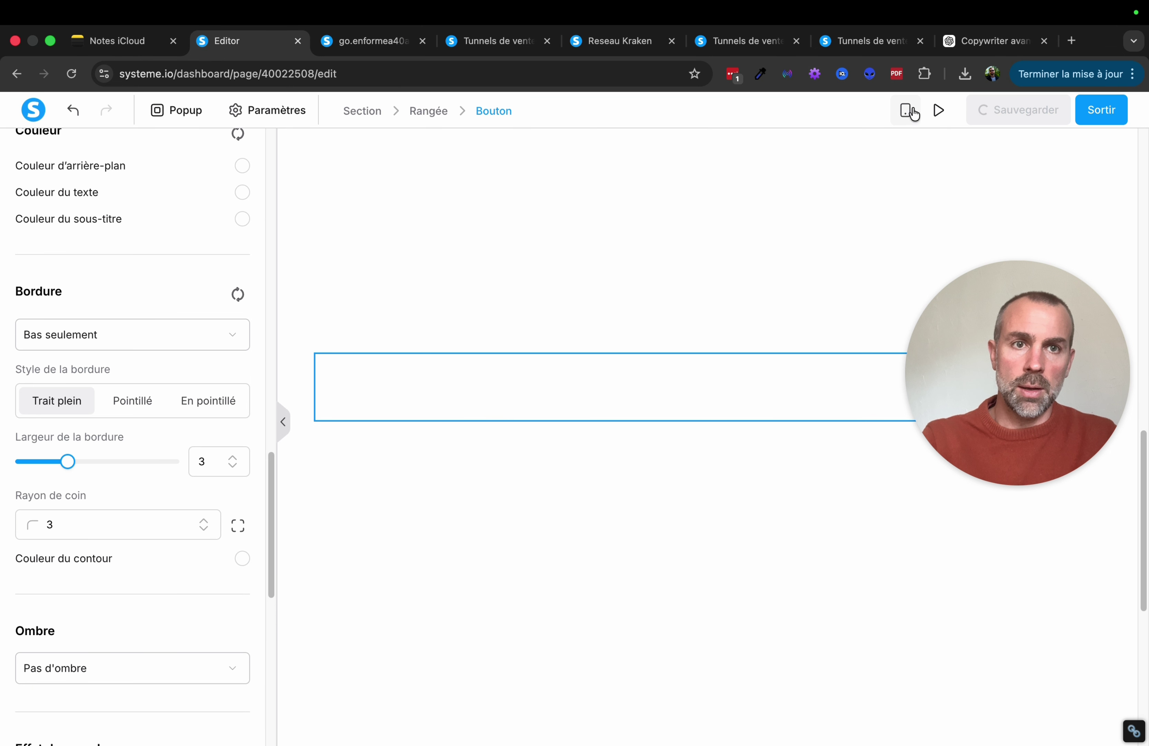
- Check the page's layout in the mobile view and save the page again
{"action": "left_click", "coordinate": [910, 110]}
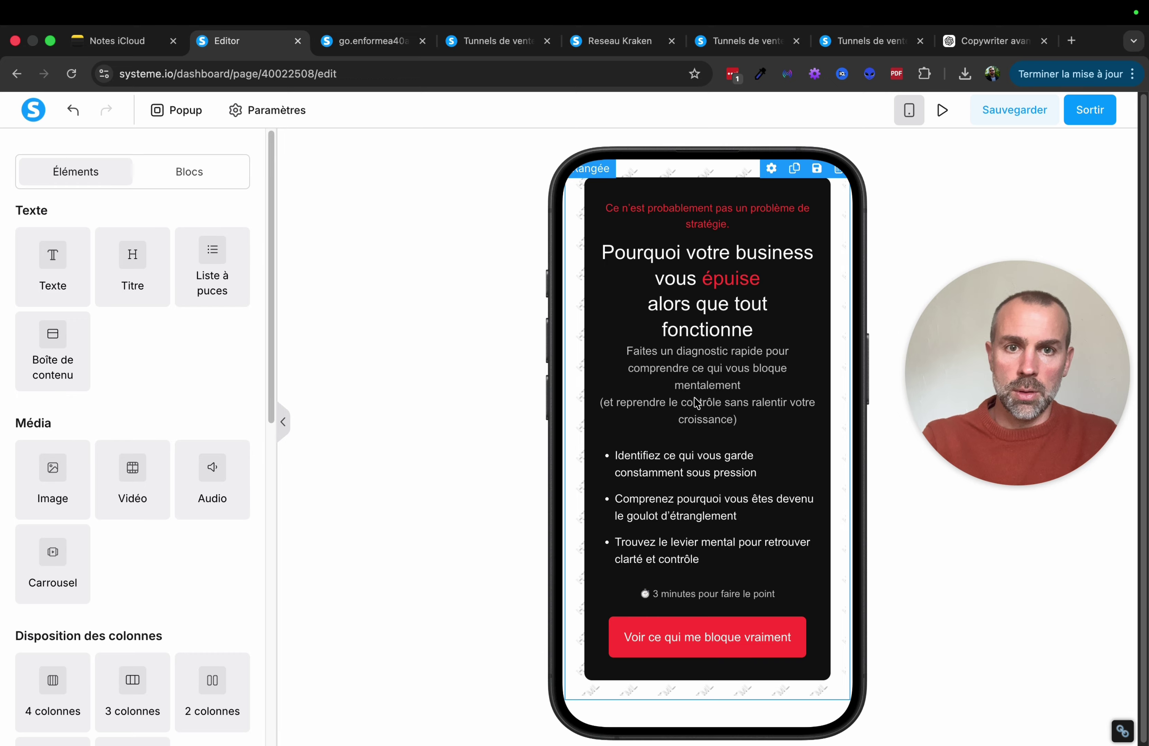
{"action": "scroll", "coordinate": [694, 402], "scroll_direction": "down", "scroll_amount": 3}
{"action": "scroll", "coordinate": [700, 406], "scroll_direction": "up", "scroll_amount": 3}
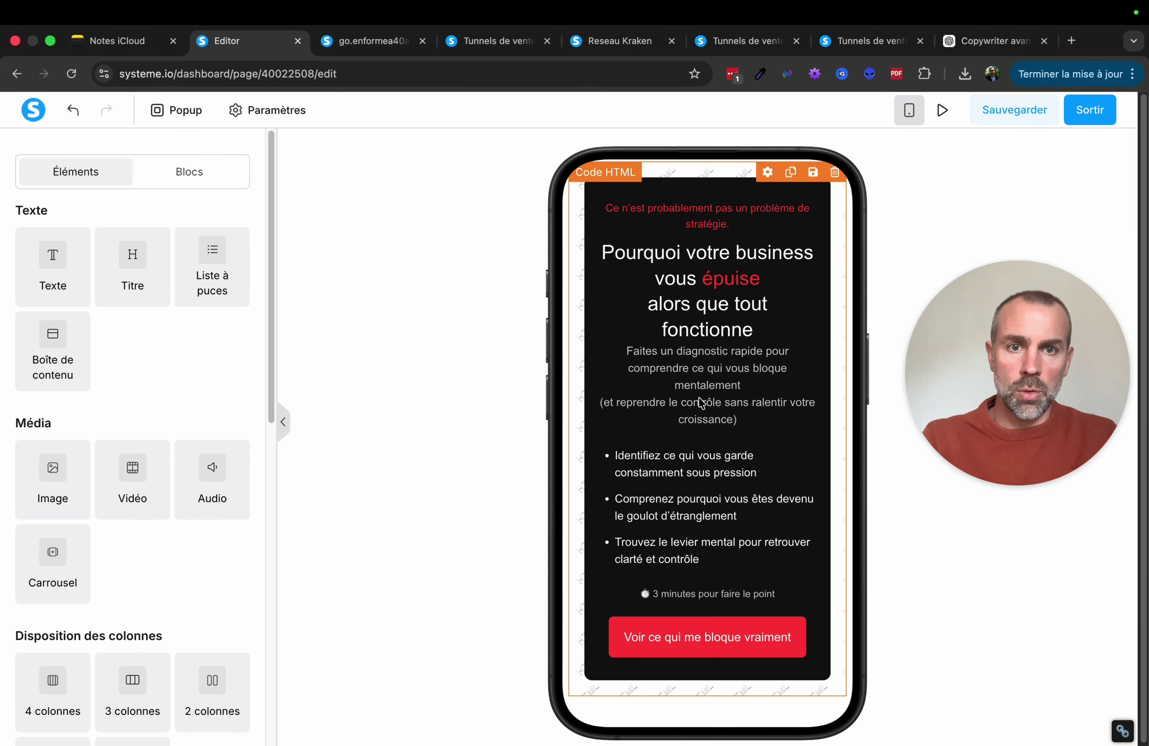
{"action": "left_click", "coordinate": [1014, 116]}
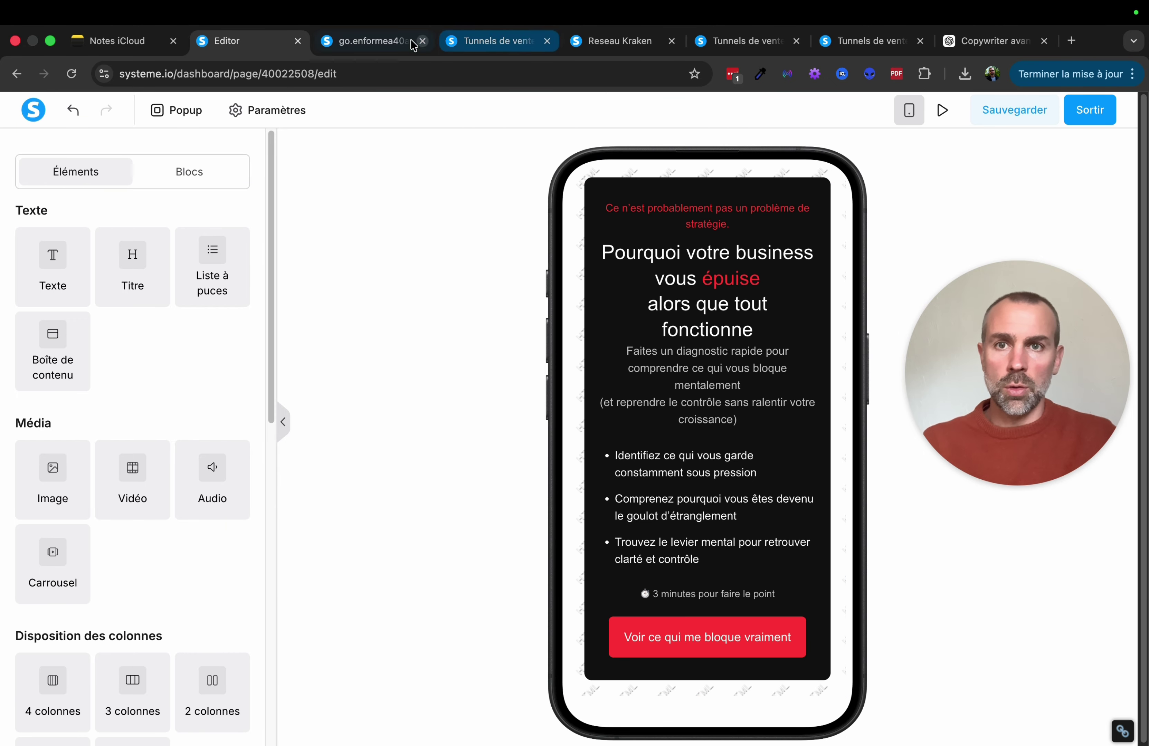
- Reload the published page, inspect the area below the capture block and test the red button's popup
{"action": "left_click", "coordinate": [361, 42]}
{"action": "left_click", "coordinate": [72, 73]}
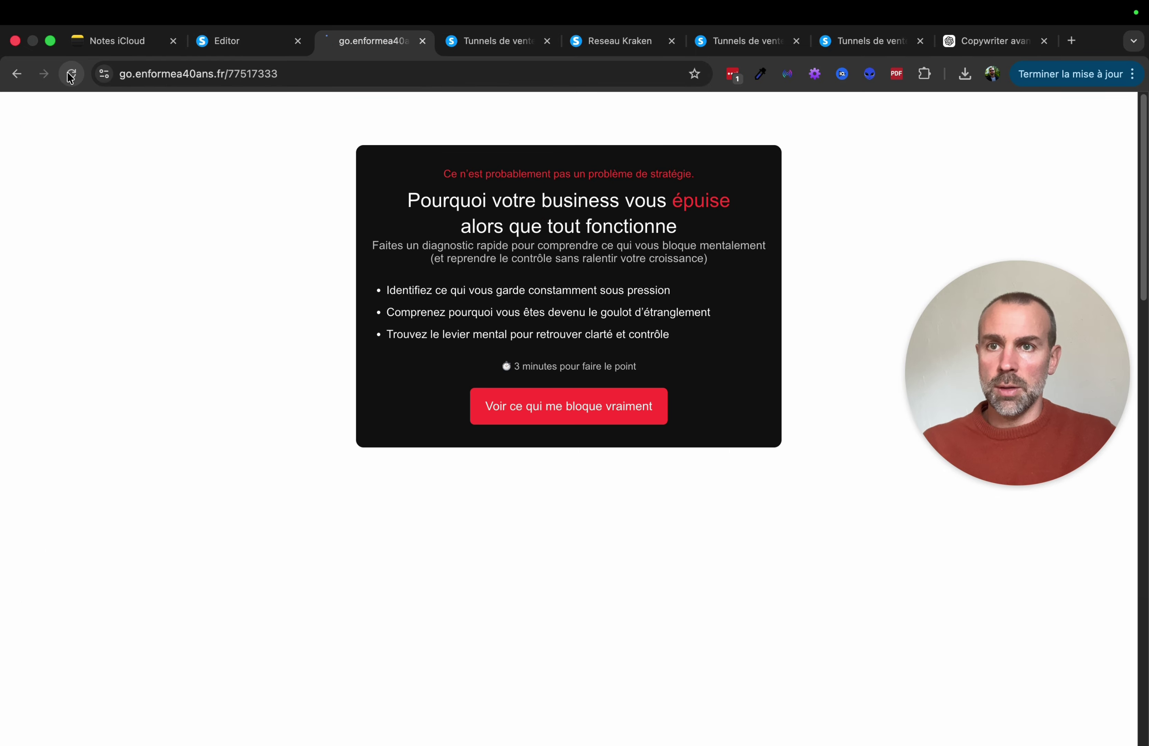
{"action": "scroll", "coordinate": [631, 353], "scroll_direction": "down", "scroll_amount": 10}
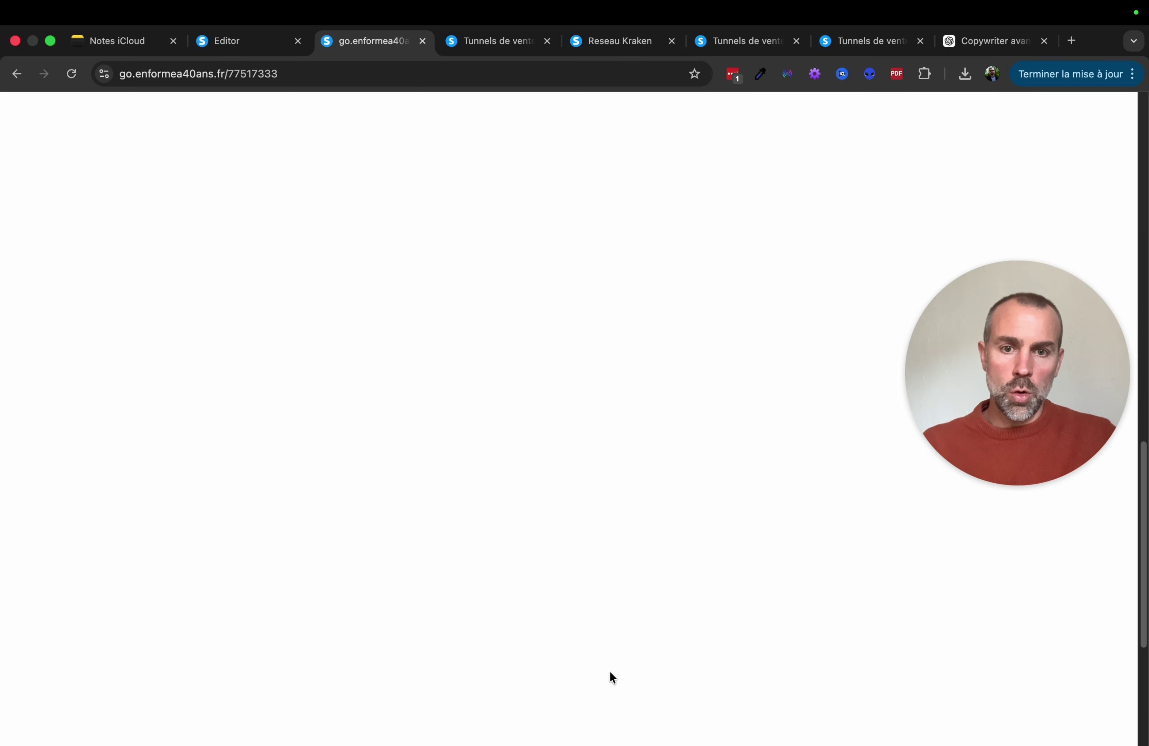
{"action": "scroll", "coordinate": [587, 528], "scroll_direction": "up", "scroll_amount": 10}
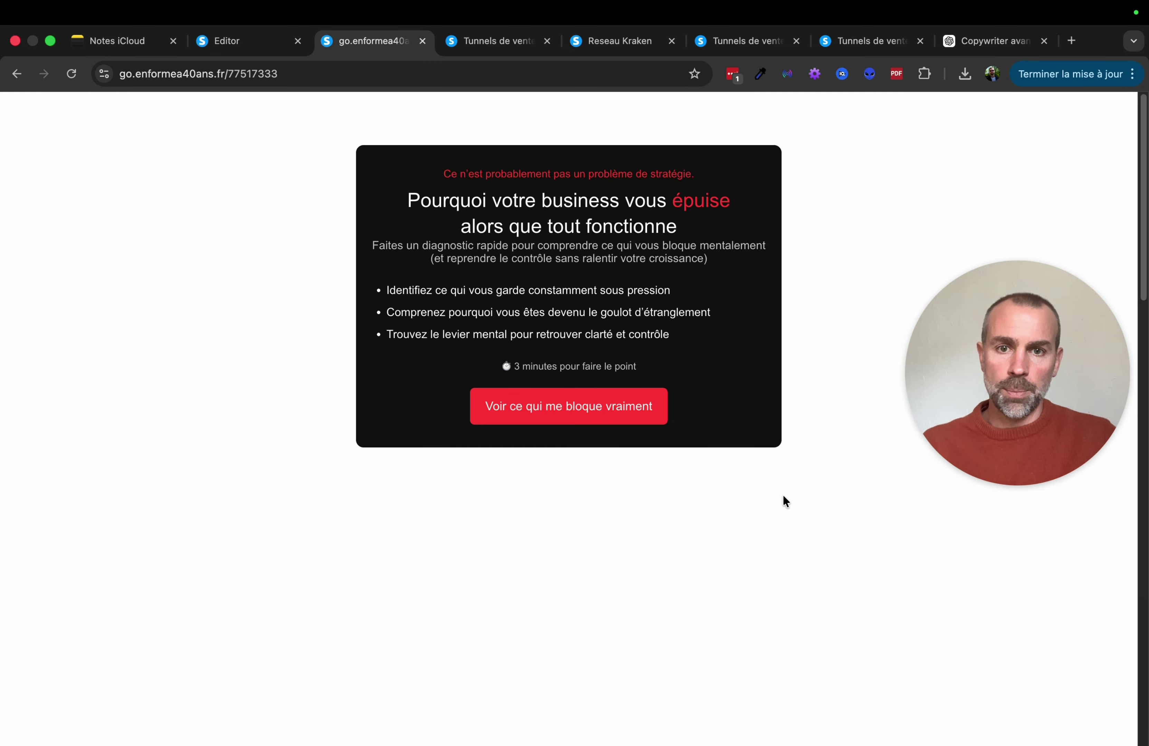
{"action": "left_click", "coordinate": [613, 409]}
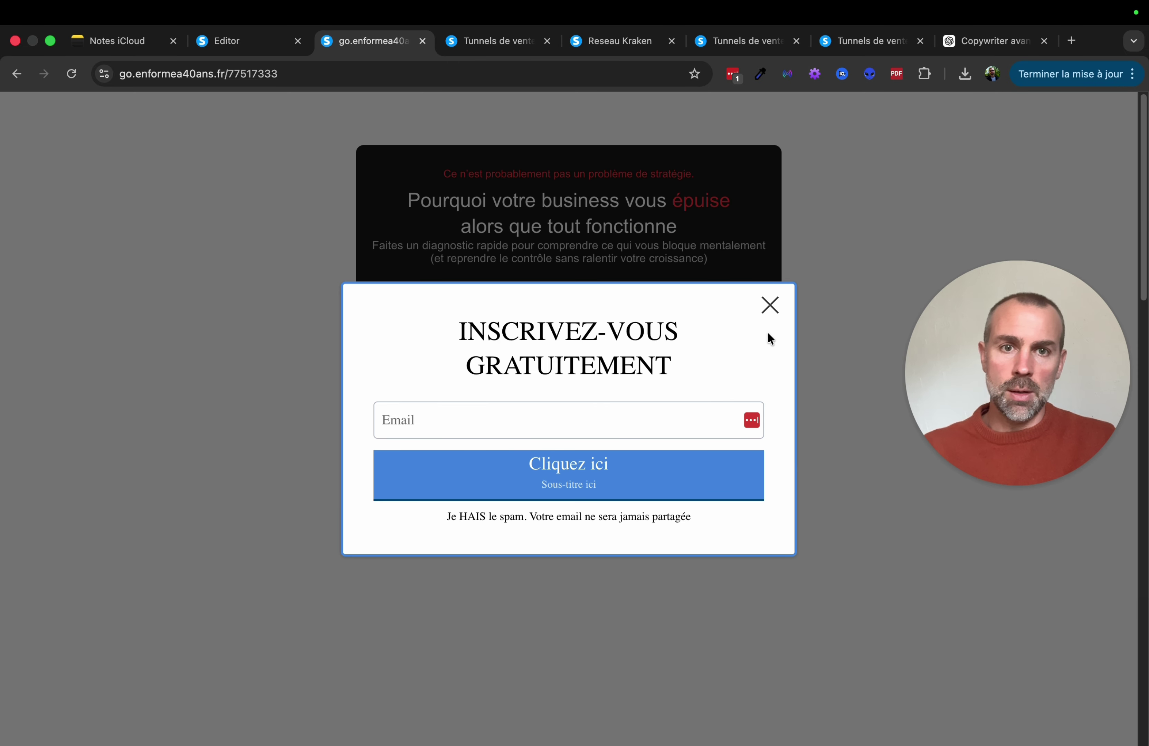
{"action": "left_click", "coordinate": [770, 306]}
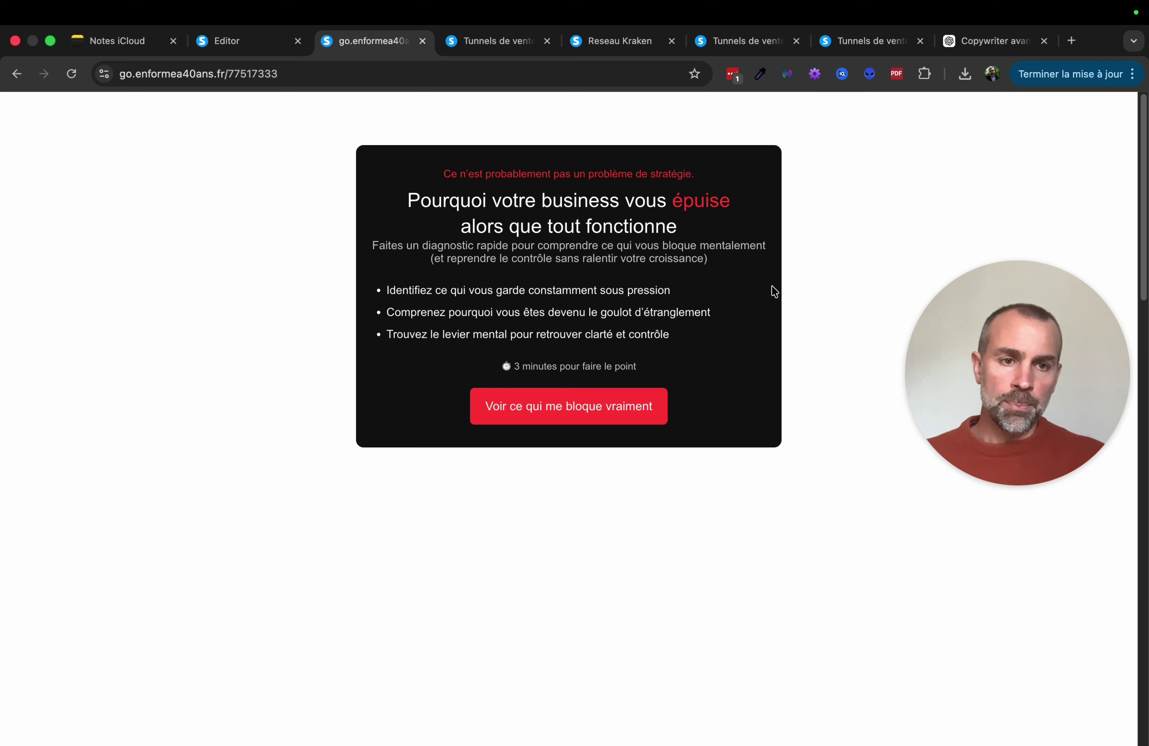
{"action": "scroll", "coordinate": [859, 369], "scroll_direction": "down", "scroll_amount": 15}
{"action": "scroll", "coordinate": [857, 387], "scroll_direction": "up", "scroll_amount": 15}
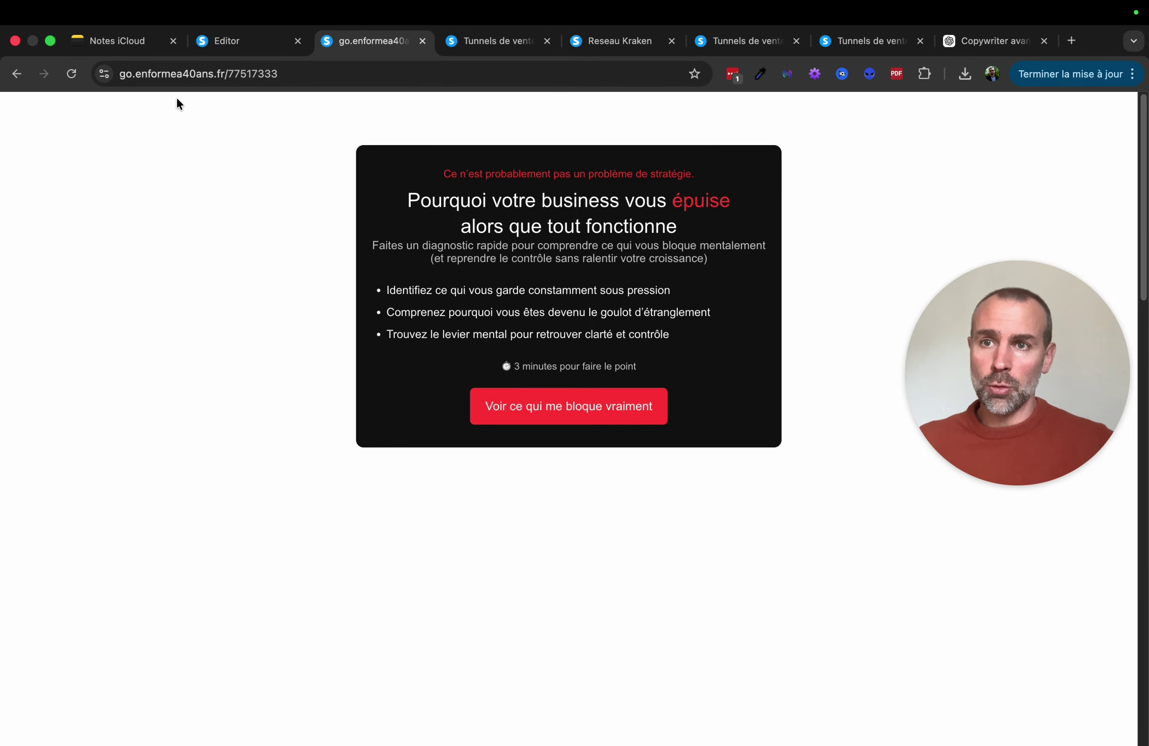
- In the iCloud note, replace the ??? after CTR with 12% in the "La règle à suivre" line
{"action": "left_click", "coordinate": [116, 41]}
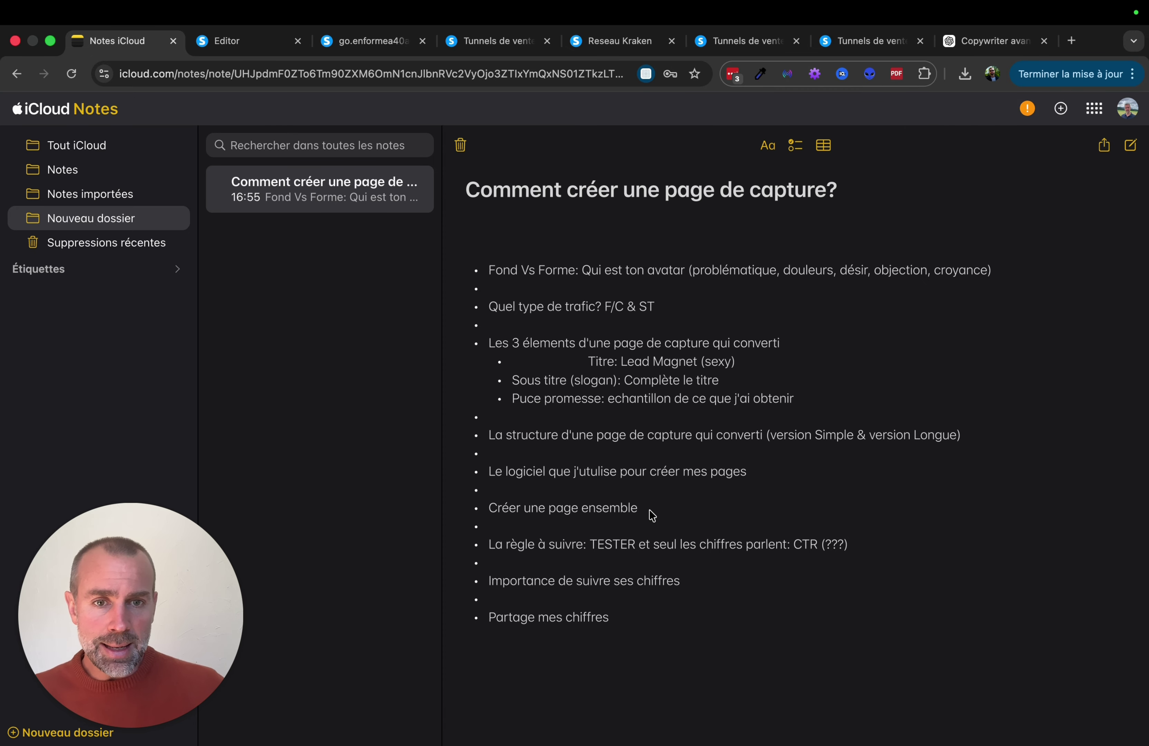
{"action": "left_click", "coordinate": [842, 546]}
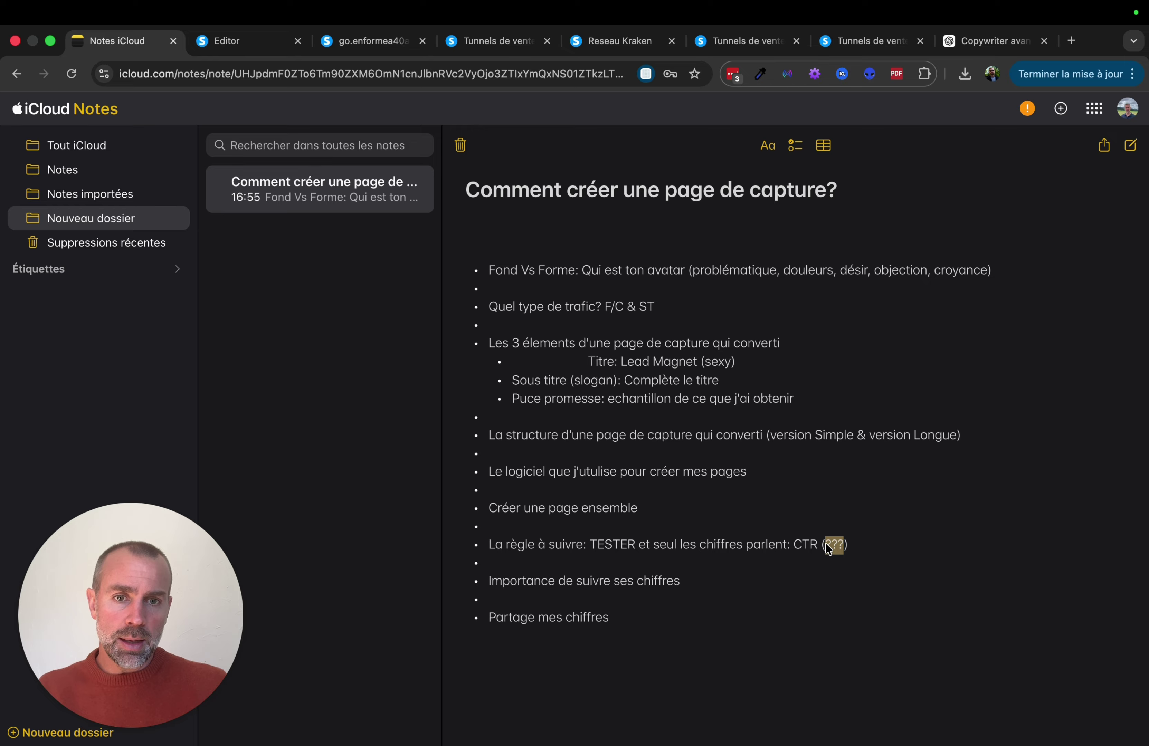
{"action": "type", "text": "12%"}
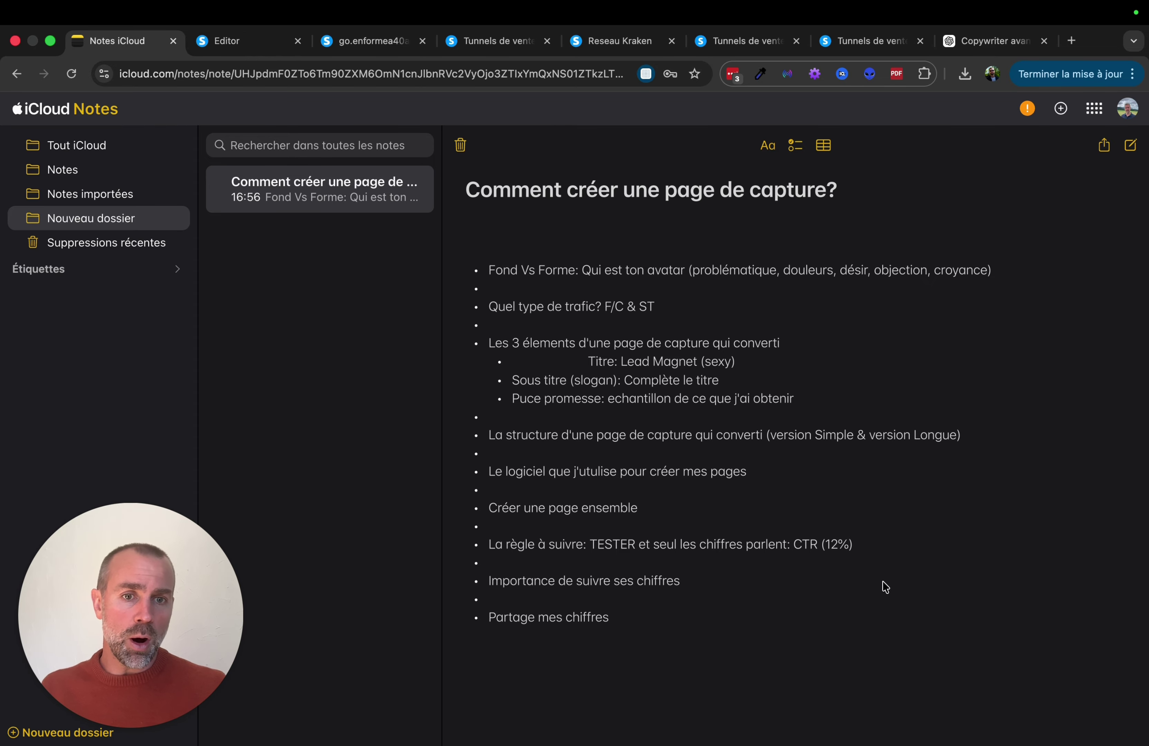
{"action": "left_click", "coordinate": [877, 544]}
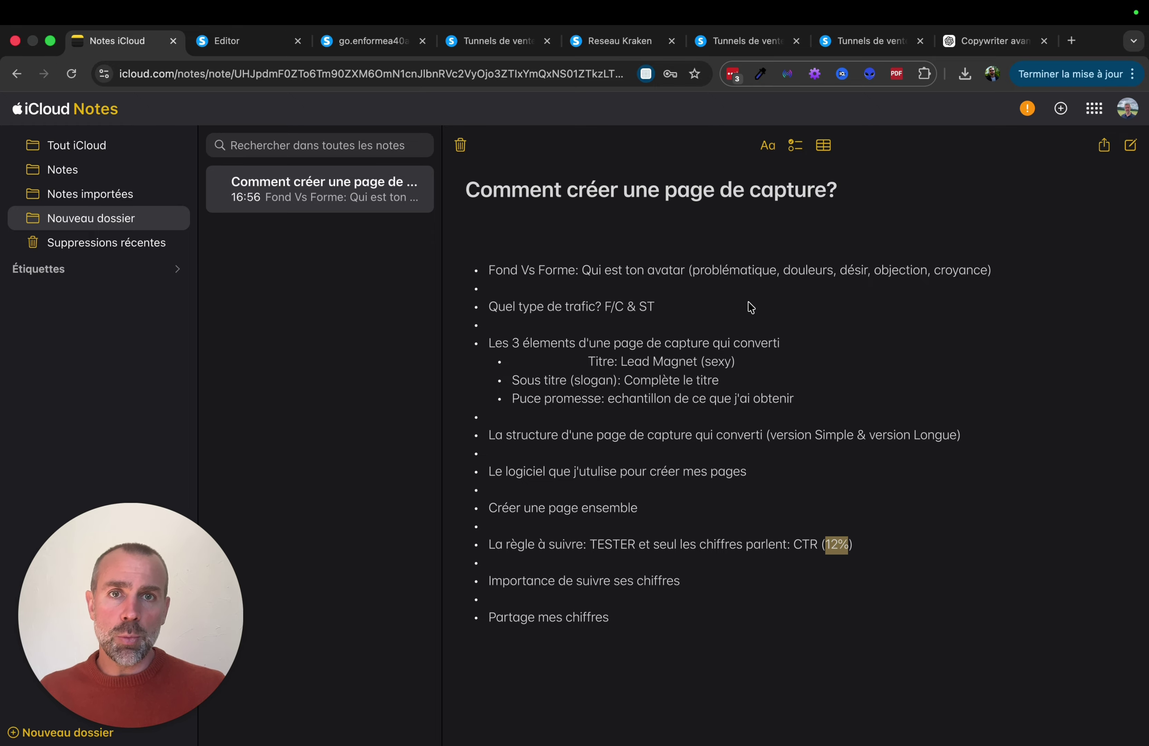
- In the Kraken funnel's statistics, highlight the opt-in conversion rates of the Formulaire Livre Linkedin and Formulaire Livre Site pages
{"action": "left_click", "coordinate": [740, 46]}
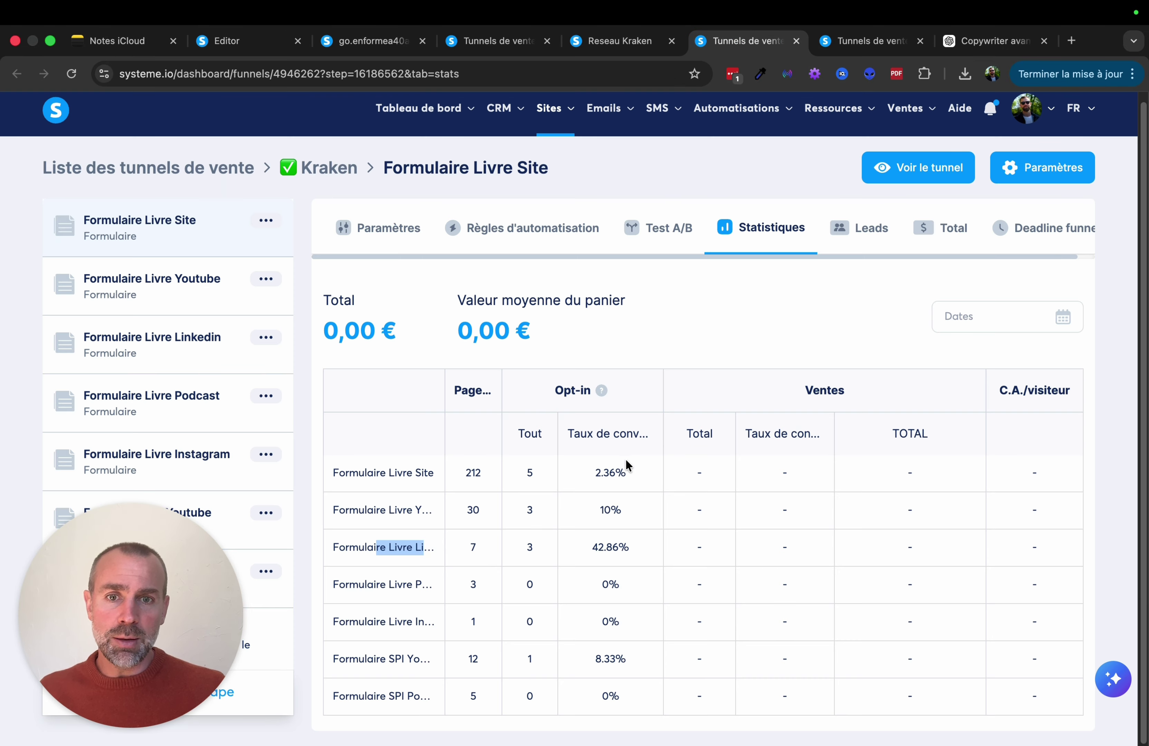
{"action": "left_click_drag", "start_coordinate": [591, 546], "coordinate": [630, 548]}
{"action": "left_click_drag", "start_coordinate": [592, 471], "coordinate": [628, 472]}
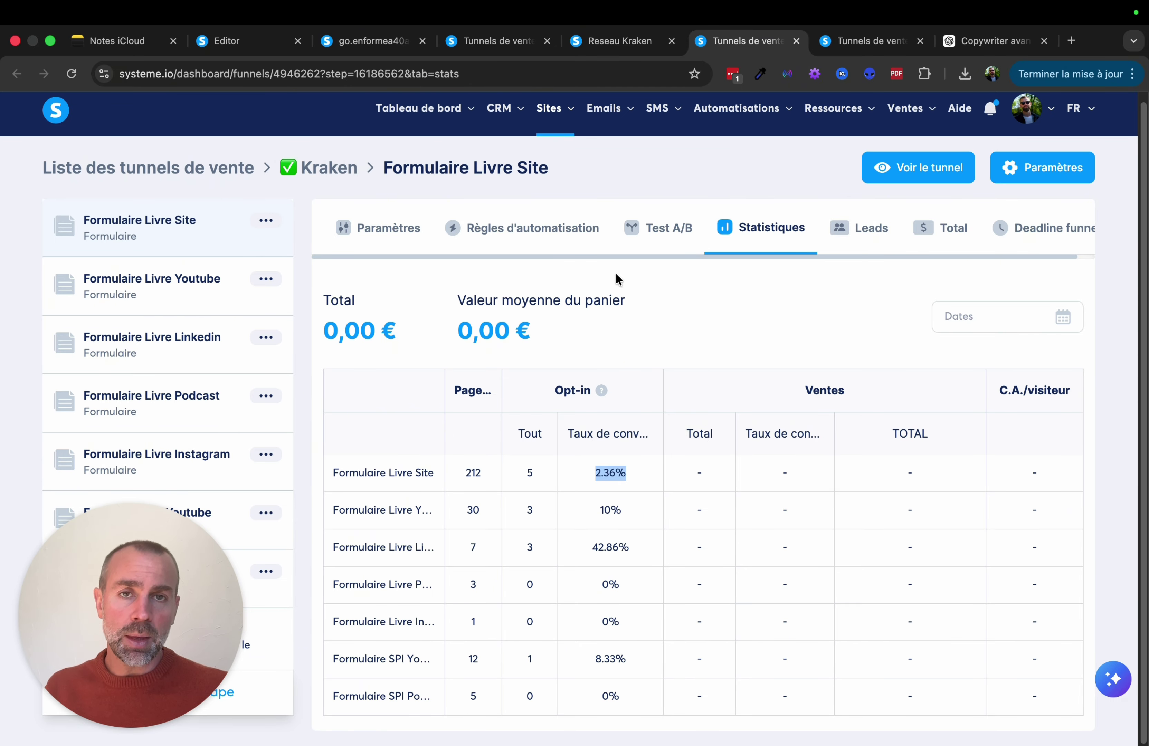
- Return to the iCloud note and highlight the "Importance de suivre ses chiffres" line
{"action": "left_click", "coordinate": [114, 43]}
{"action": "left_click", "coordinate": [677, 586]}
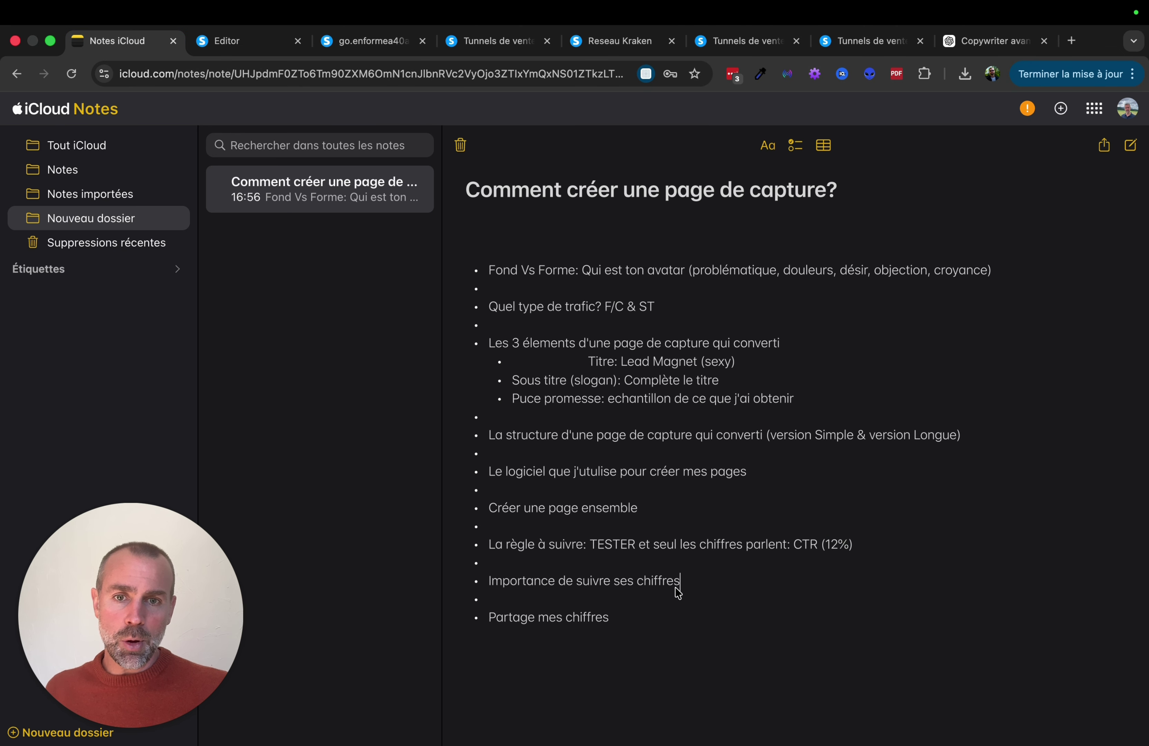
{"action": "left_click_drag", "start_coordinate": [686, 585], "coordinate": [502, 582]}
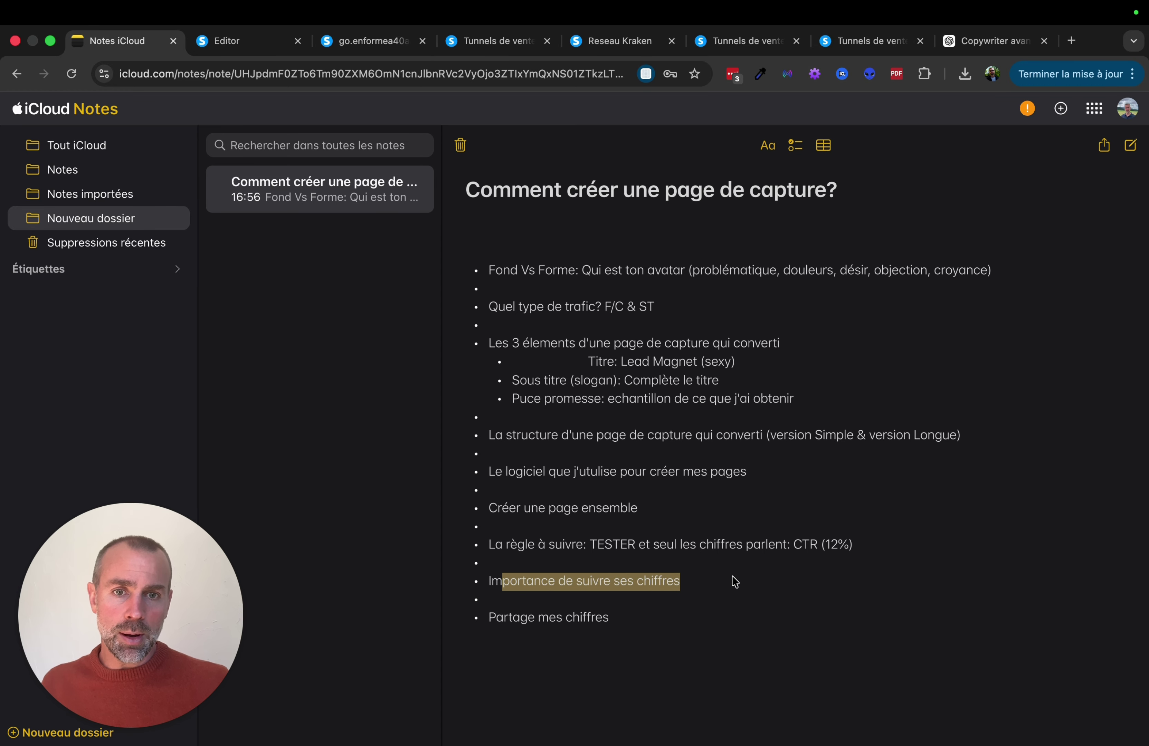
- Highlight the "TESTER et seul les chiffres parlent: CTR (12%)" text and the "Partage mes chiffres" line in the note
{"action": "left_click_drag", "start_coordinate": [867, 549], "coordinate": [598, 545]}
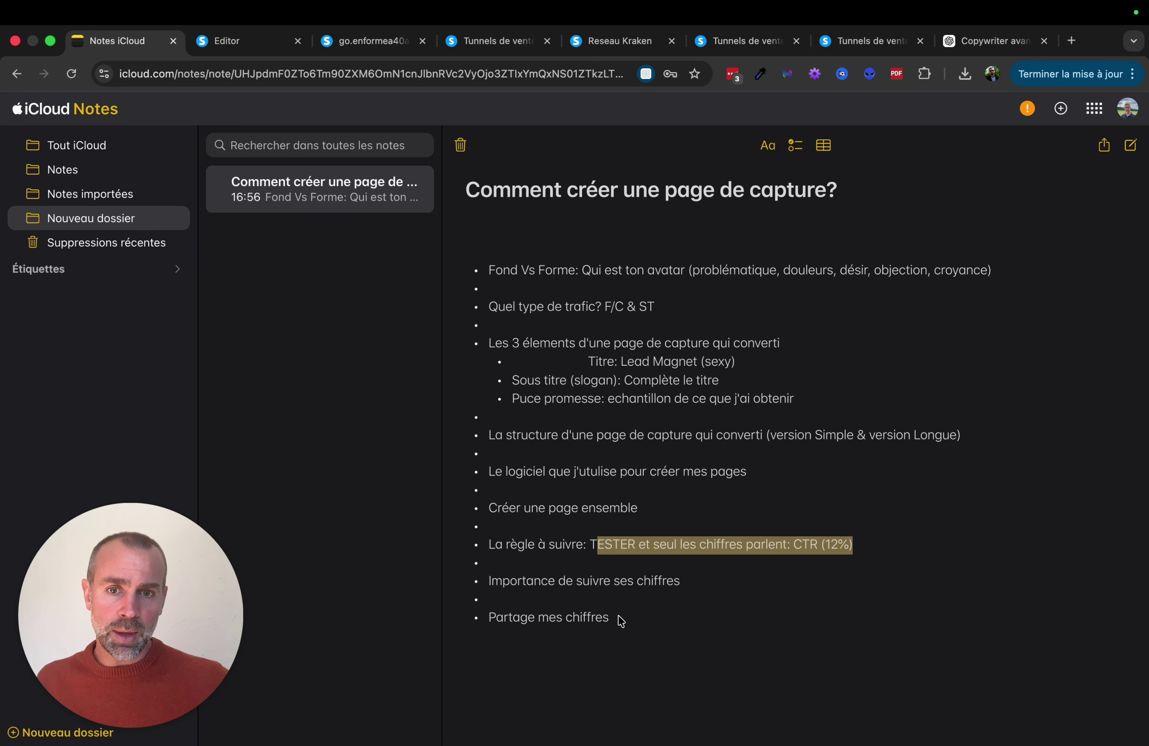
{"action": "left_click_drag", "start_coordinate": [618, 618], "coordinate": [464, 628]}
- Below the bullet list, leave a gap and add the plain line "Etape 1 : Defnir ton avatar"
{"action": "left_click", "coordinate": [637, 621]}
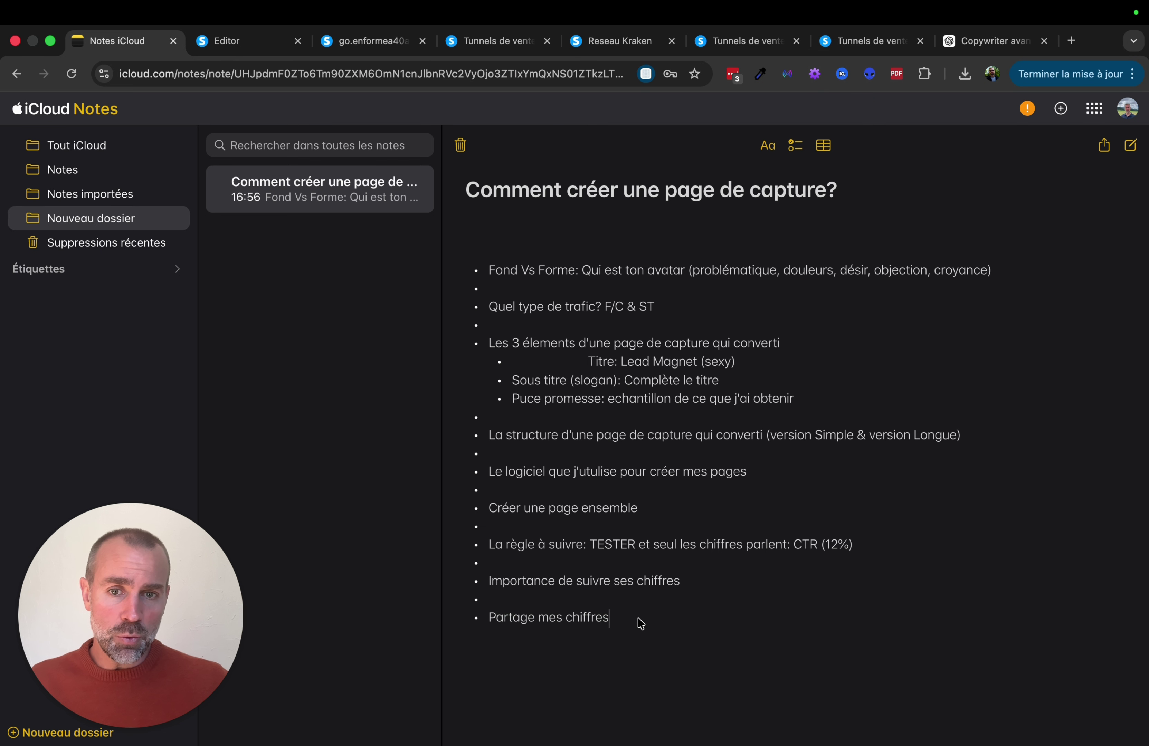
{"action": "key", "text": "Return"}
{"action": "key", "text": "Return"}
{"action": "key", "text": "Return"}
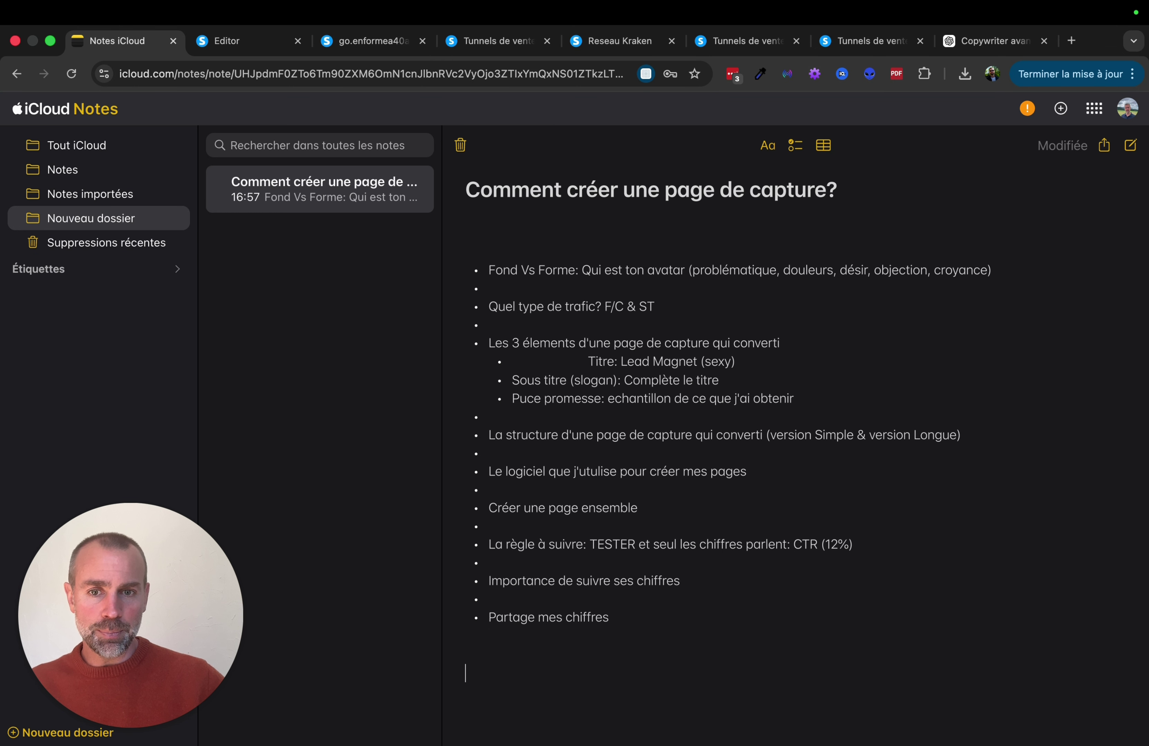
{"action": "type", "text": "Etpa: Définir Avatar"}
{"action": "type", "text": "Etape"}
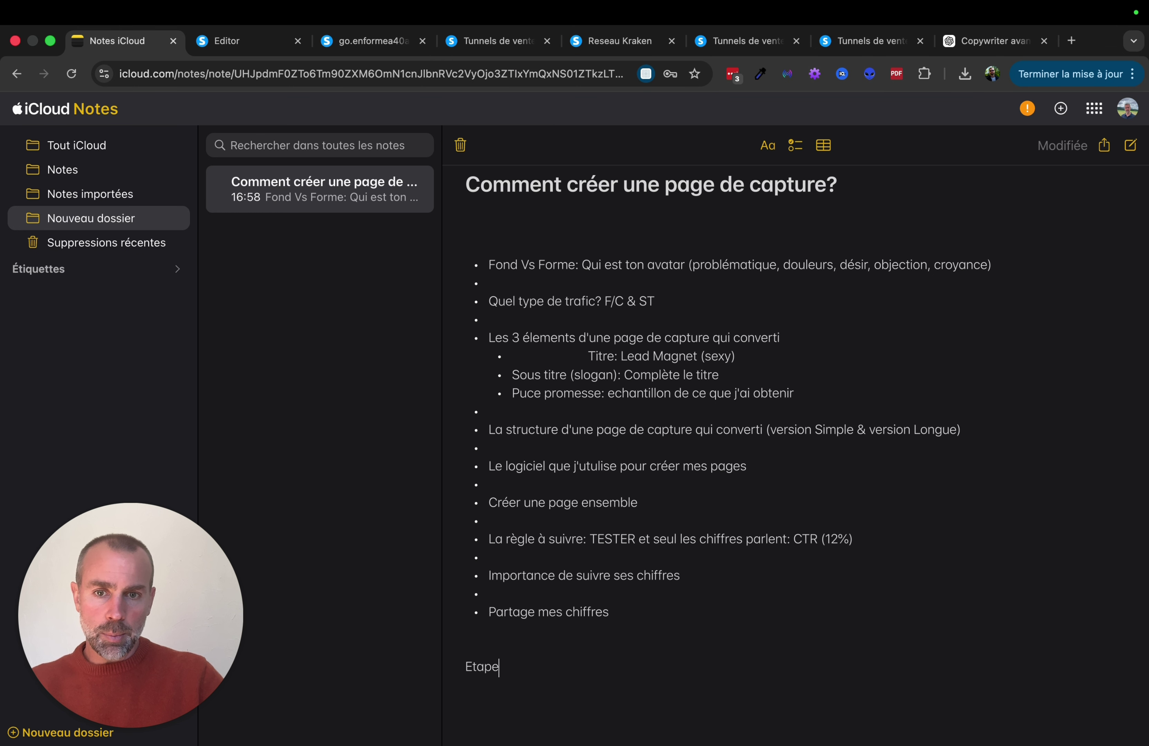
{"action": "type", "text": " 1 : "}
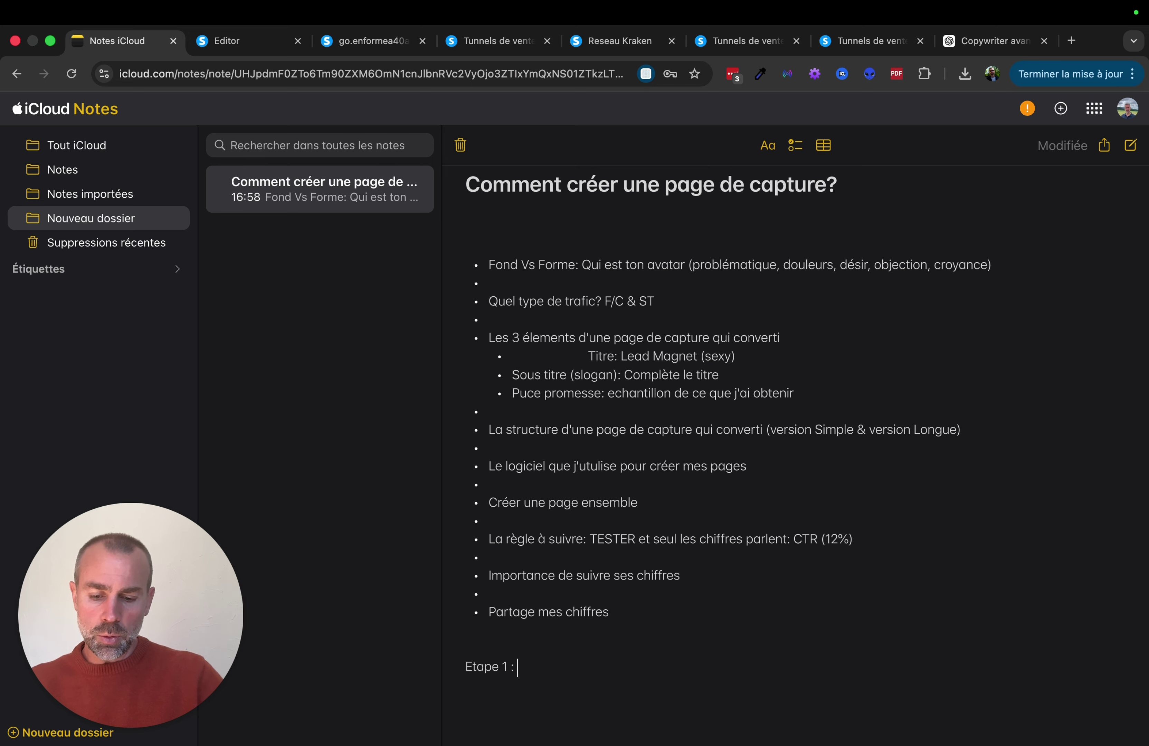
{"action": "type", "text": "Defnir ton avatar"}
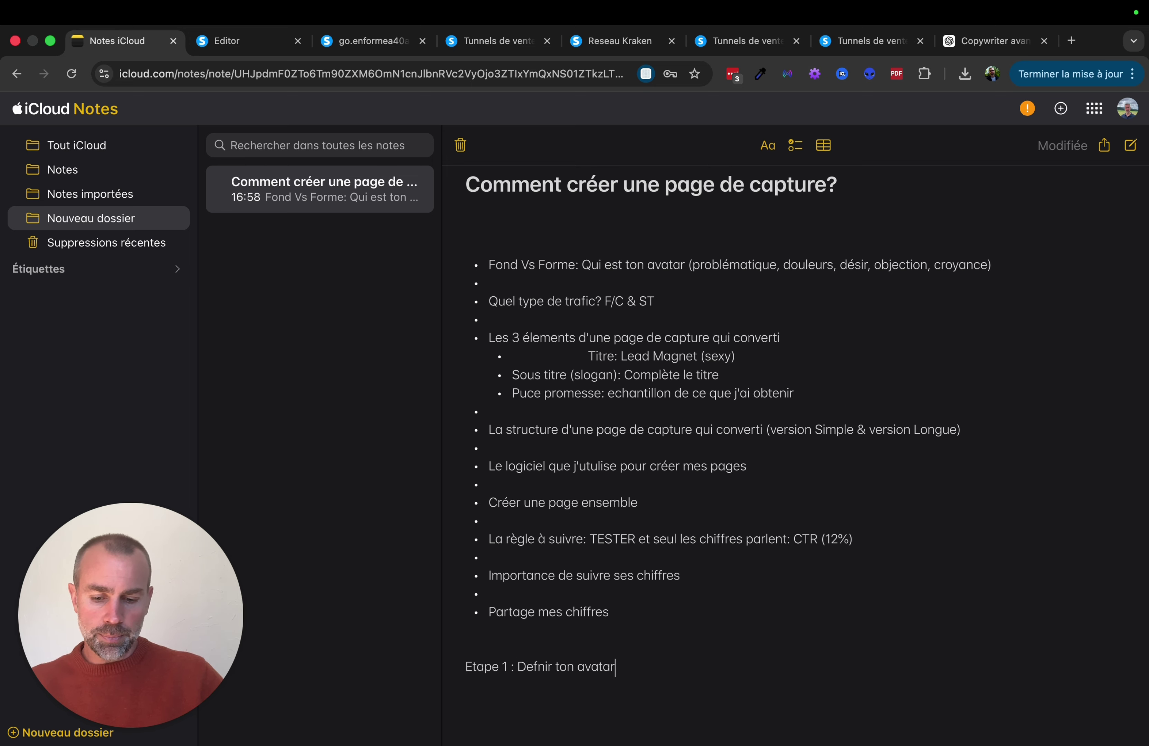
- Add "Etape 2: Créer ta première PC" on its own line under the Etape 1 line
{"action": "type", "text": "Etape 2"}
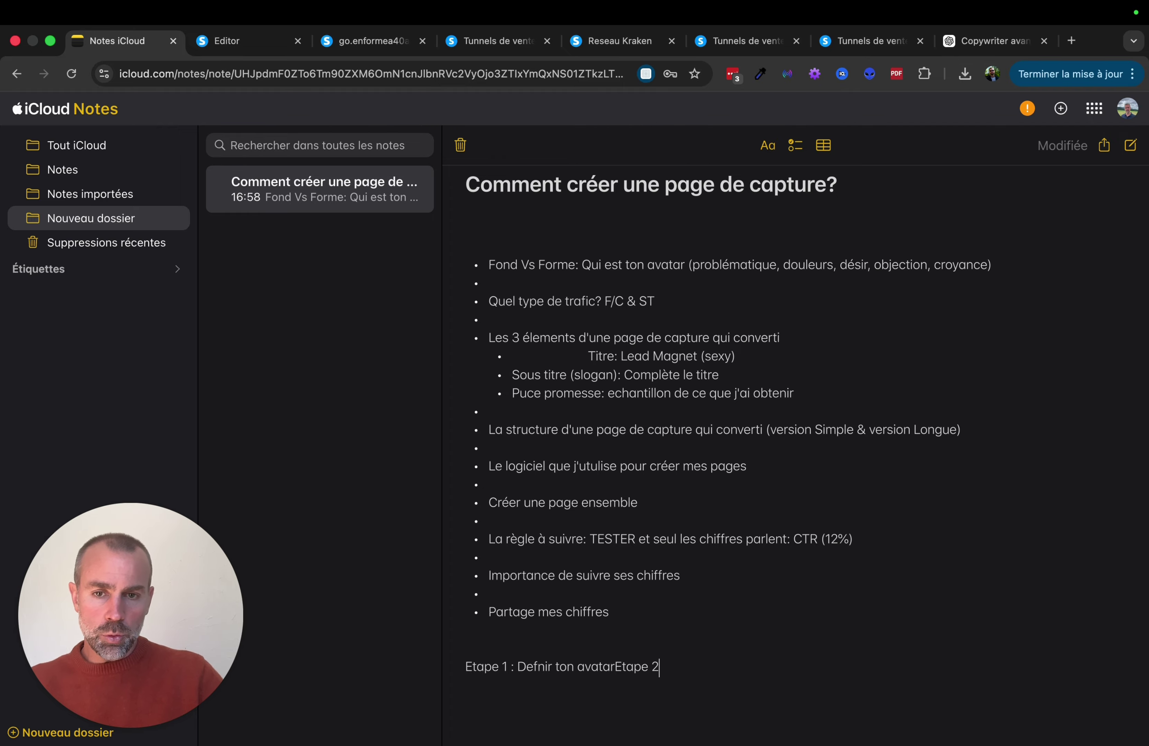
{"action": "type", "text": ":"}
{"action": "left_click", "coordinate": [616, 669]}
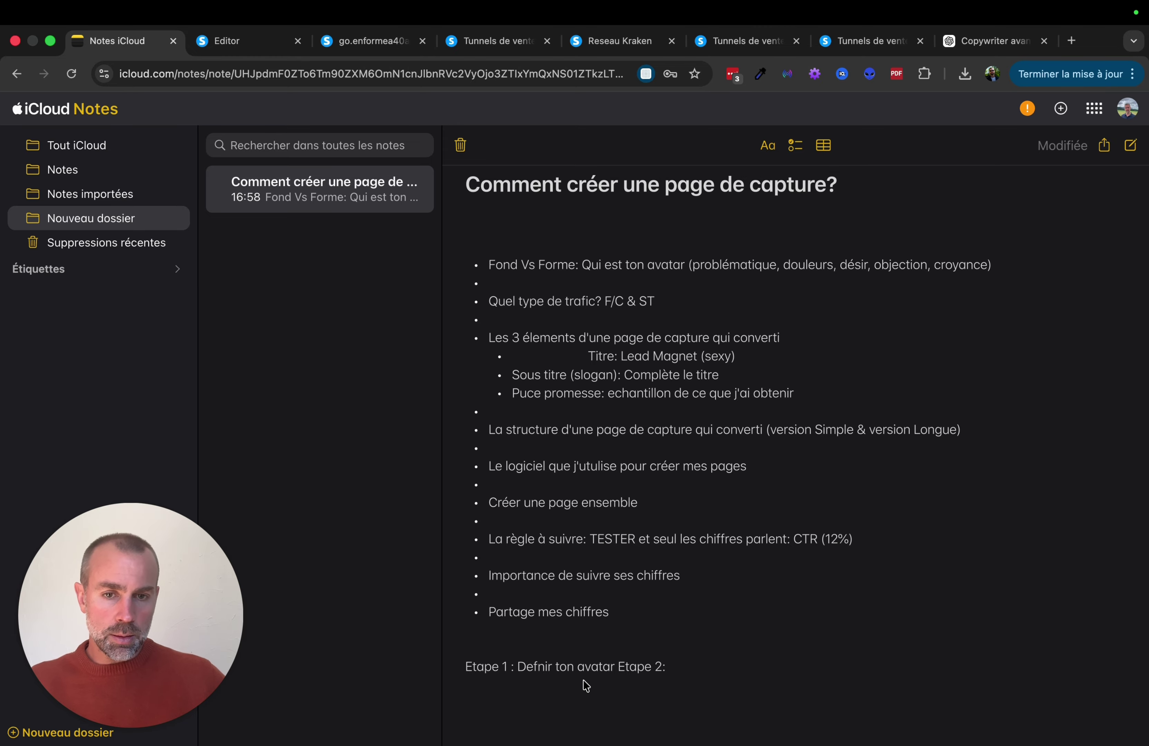
{"action": "key", "text": "Return"}
{"action": "left_click", "coordinate": [570, 694]}
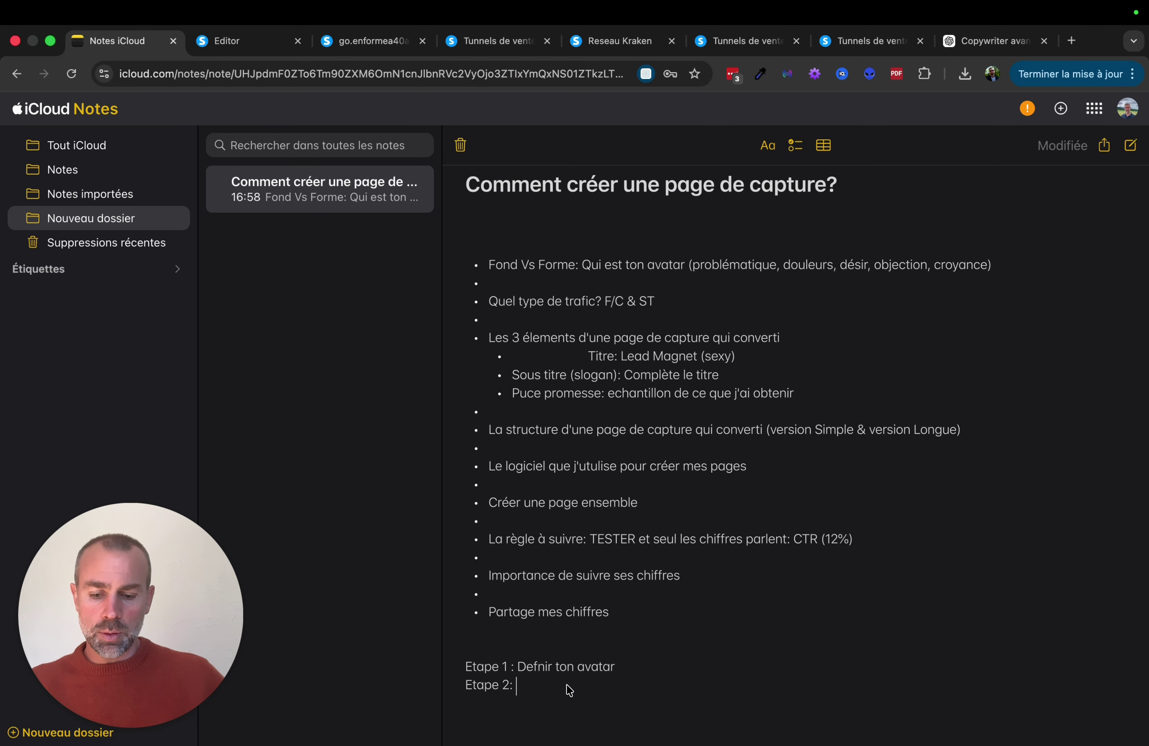
{"action": "type", "text": "Créer ta "}
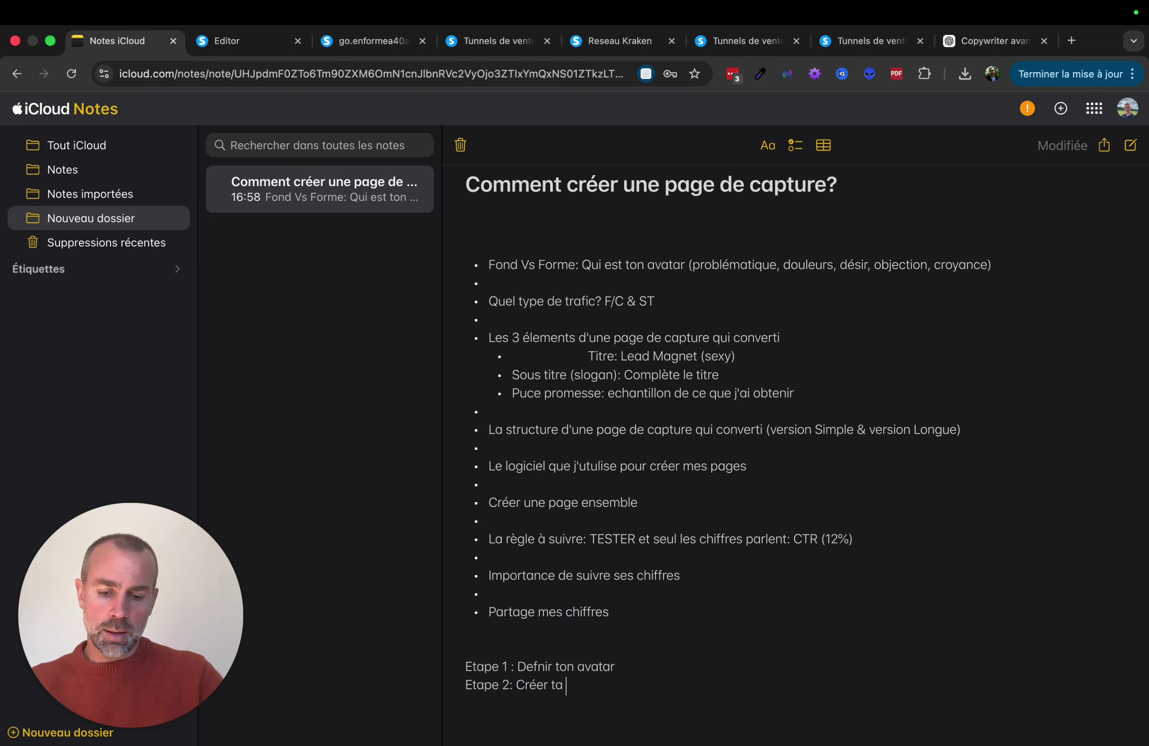
{"action": "type", "text": "première P"}
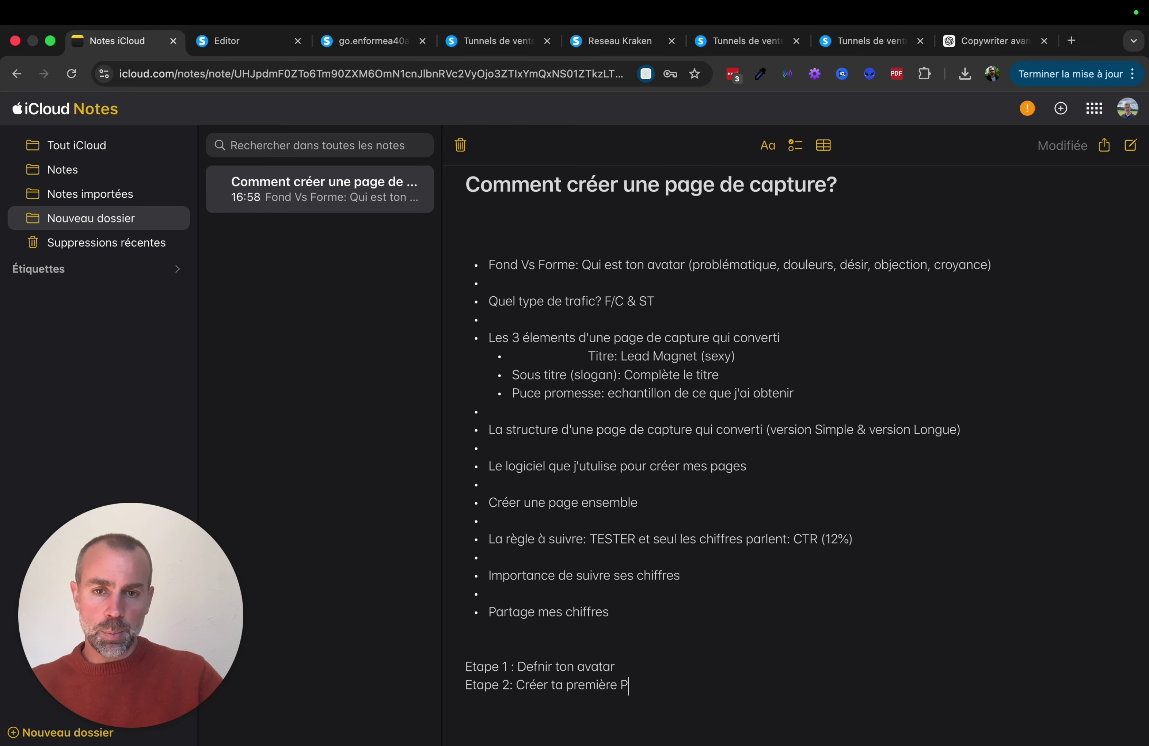
{"action": "type", "text": "C"}
- Add the line "Etape 3: Proposer à ton audience" under the Etape 2 line
{"action": "key", "text": "Return"}
{"action": "type", "text": "Eta"}
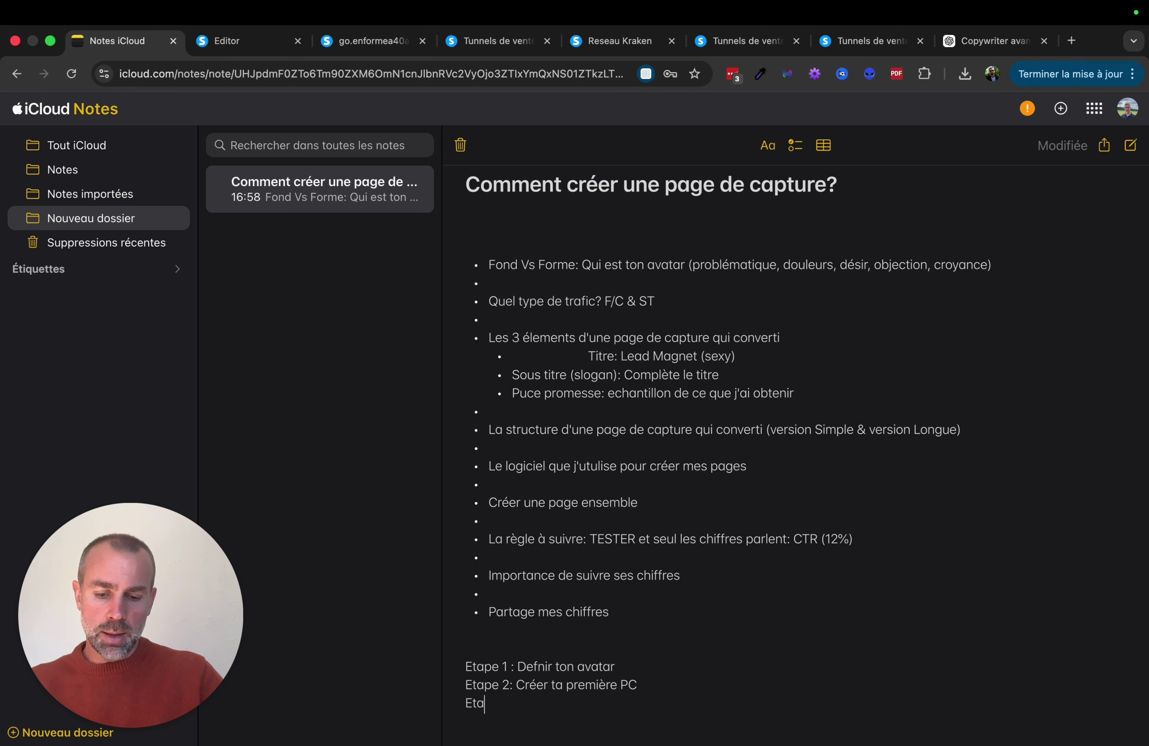
{"action": "type", "text": "pe 3: "}
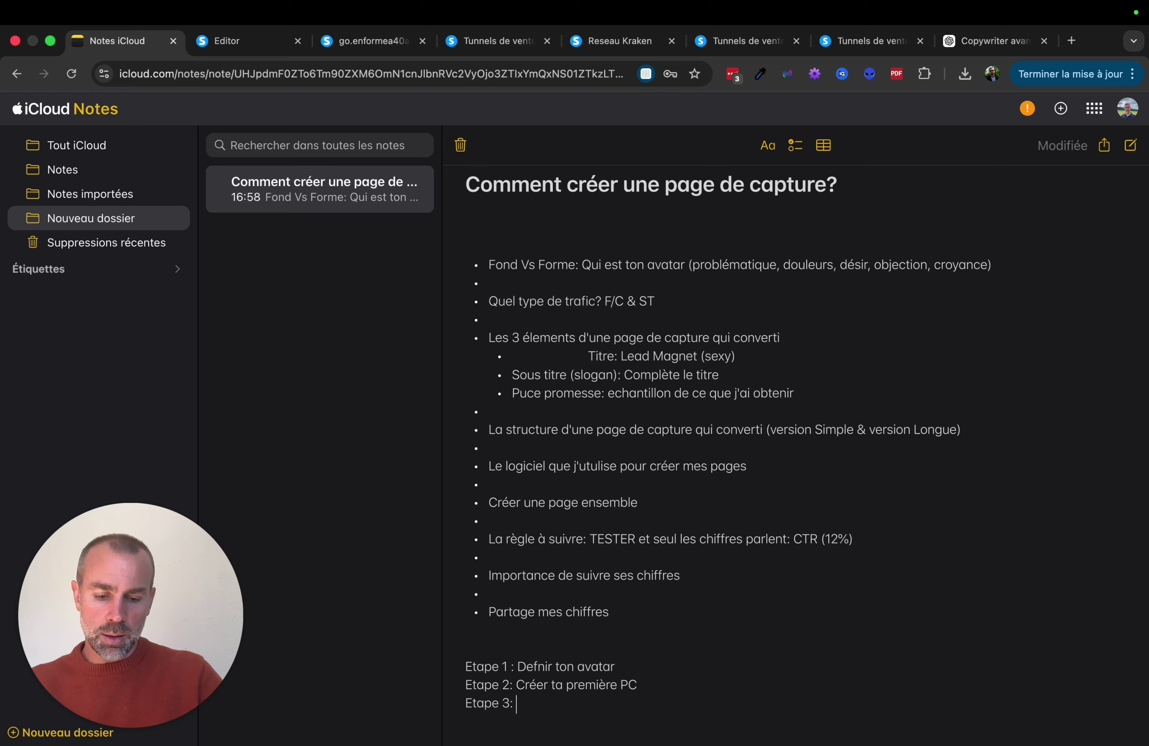
{"action": "type", "text": "Proposer "}
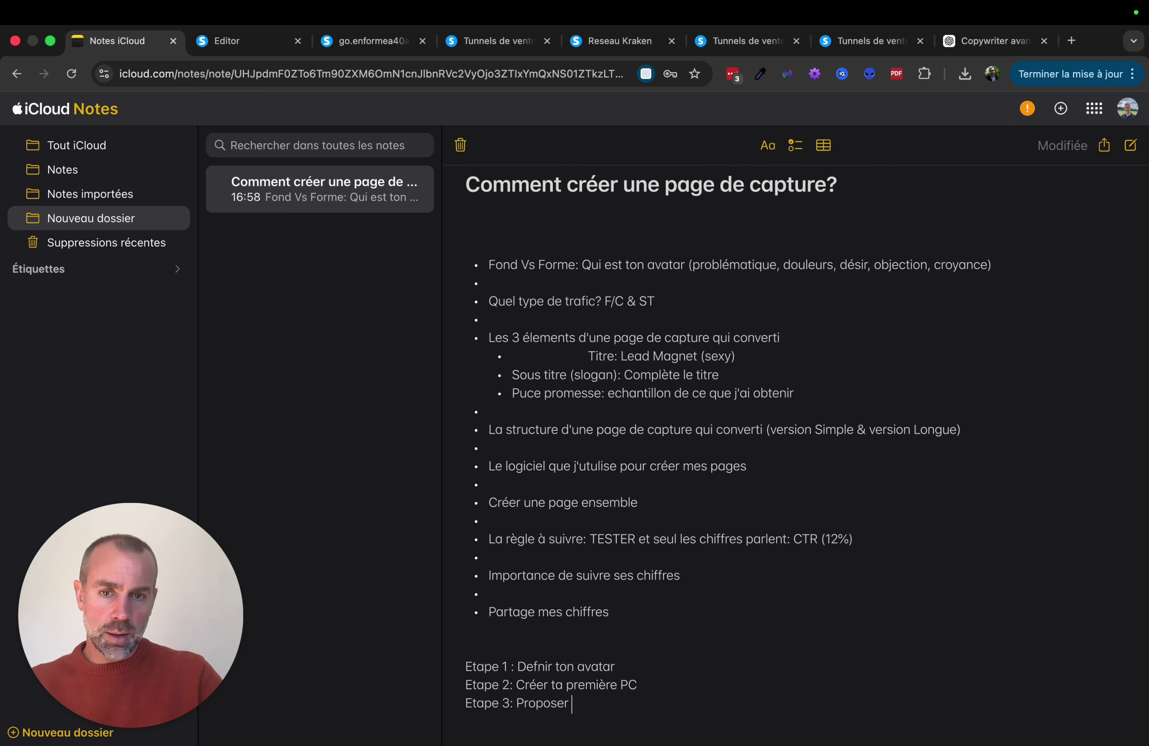
{"action": "type", "text": "à ton audie"}
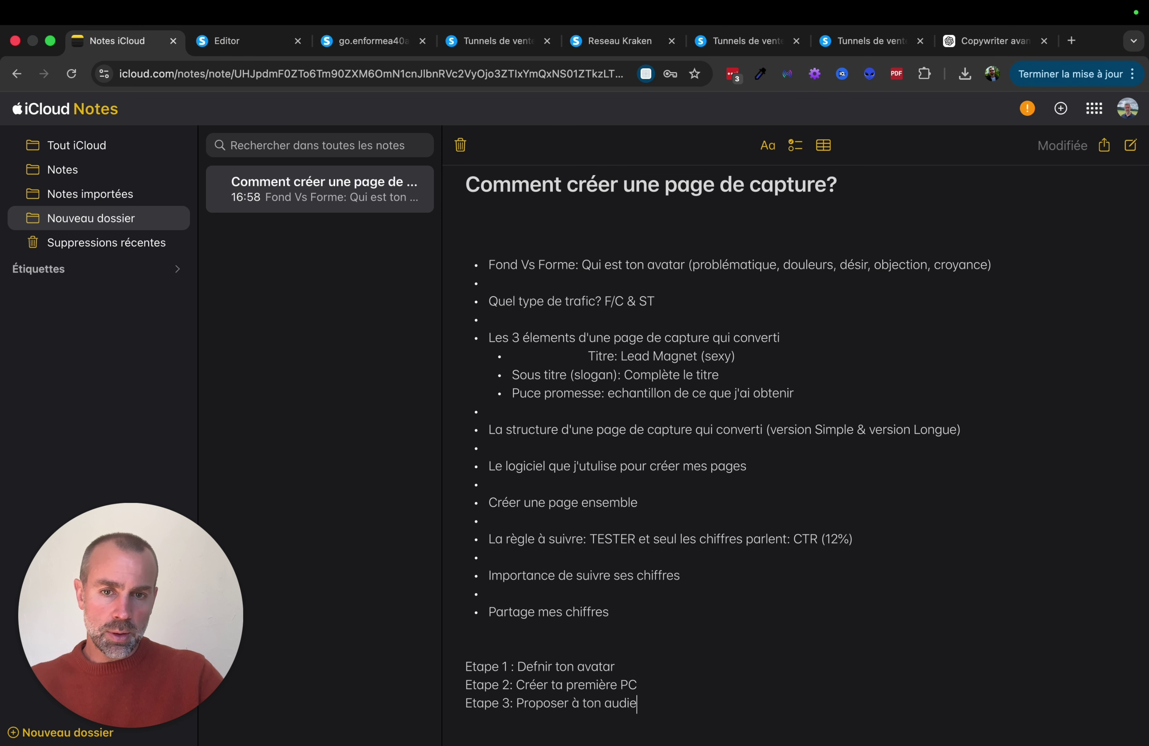
{"action": "type", "text": "nce "}
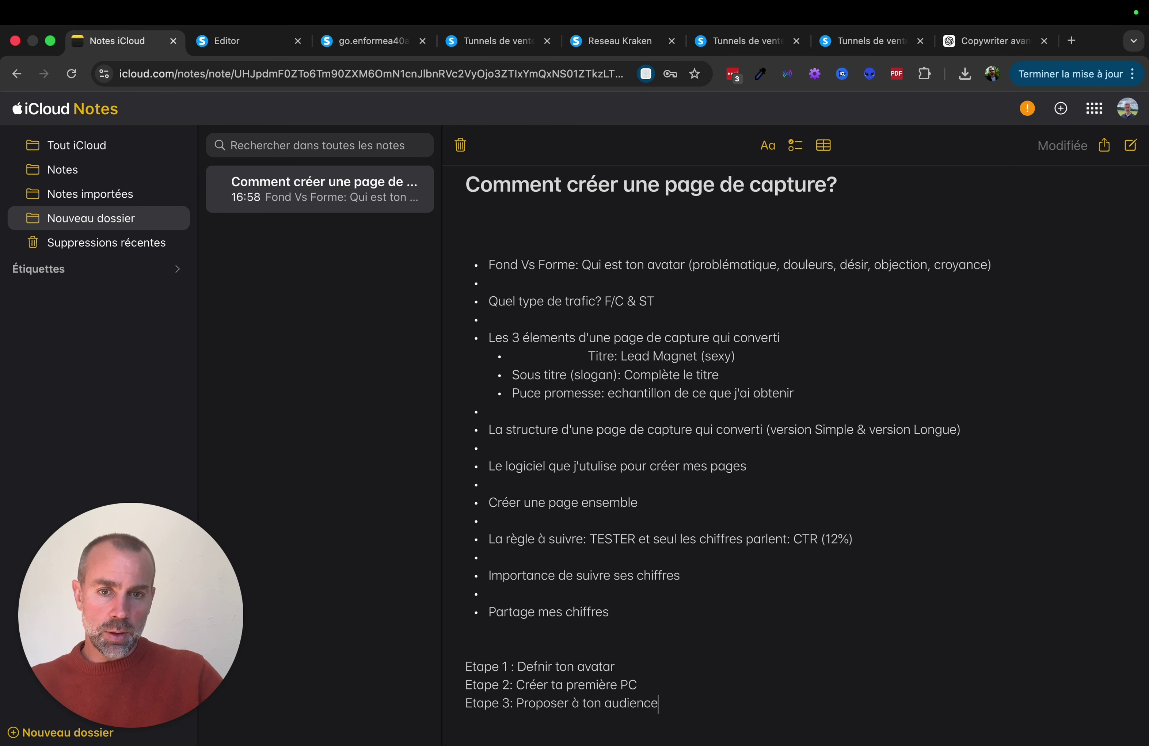
- Add the line "Etape 4: Analyser ton CTR (" under Etape 3, with the parenthesis left open
{"action": "type", "text": "Etape 4:"}
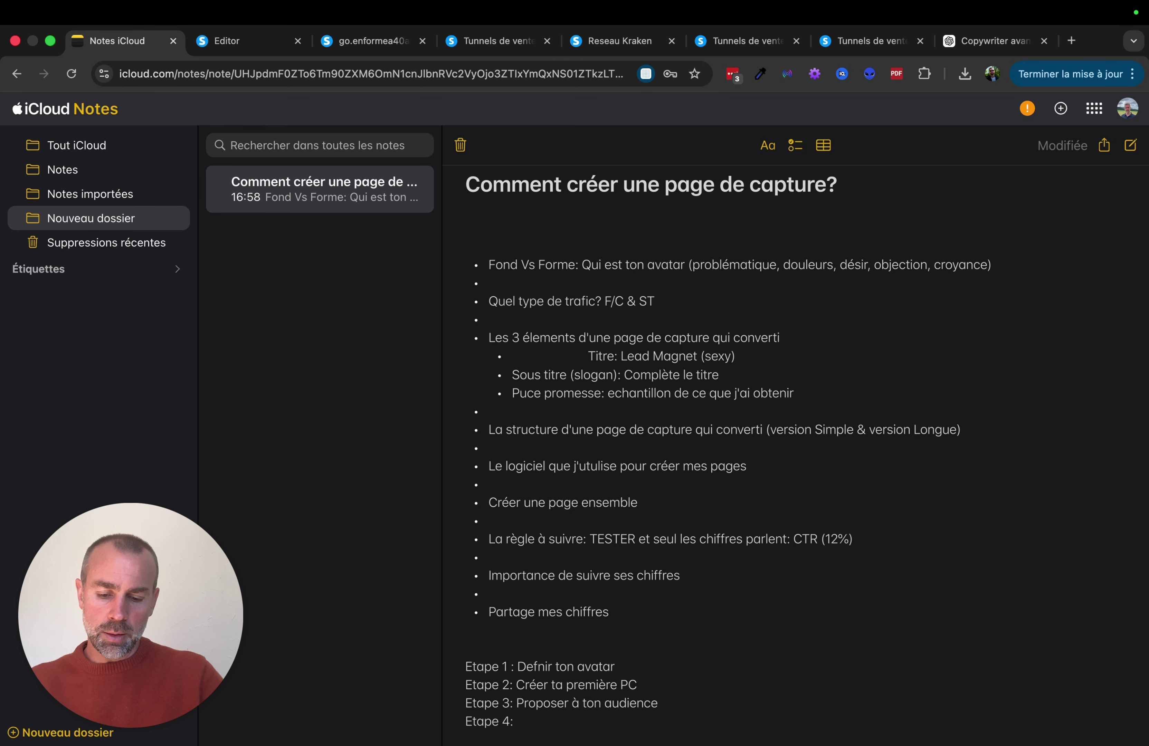
{"action": "type", "text": "<"}
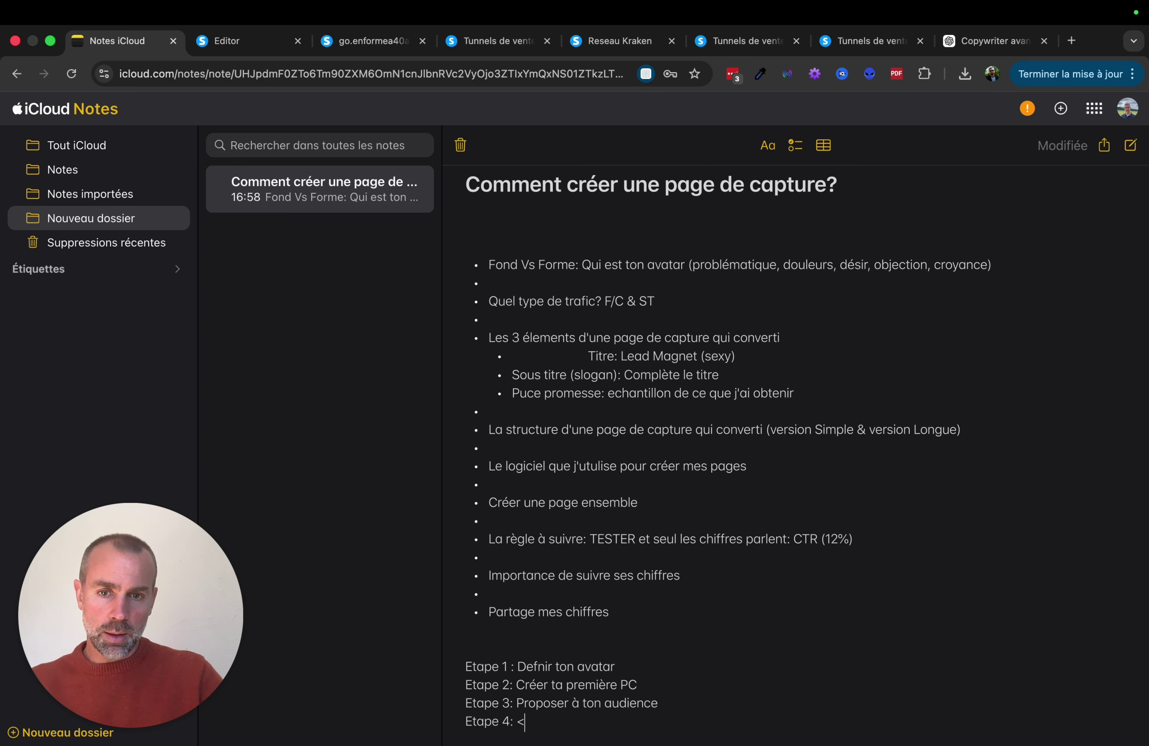
{"action": "key", "text": "BackSpace"}
{"action": "type", "text": "Anal"}
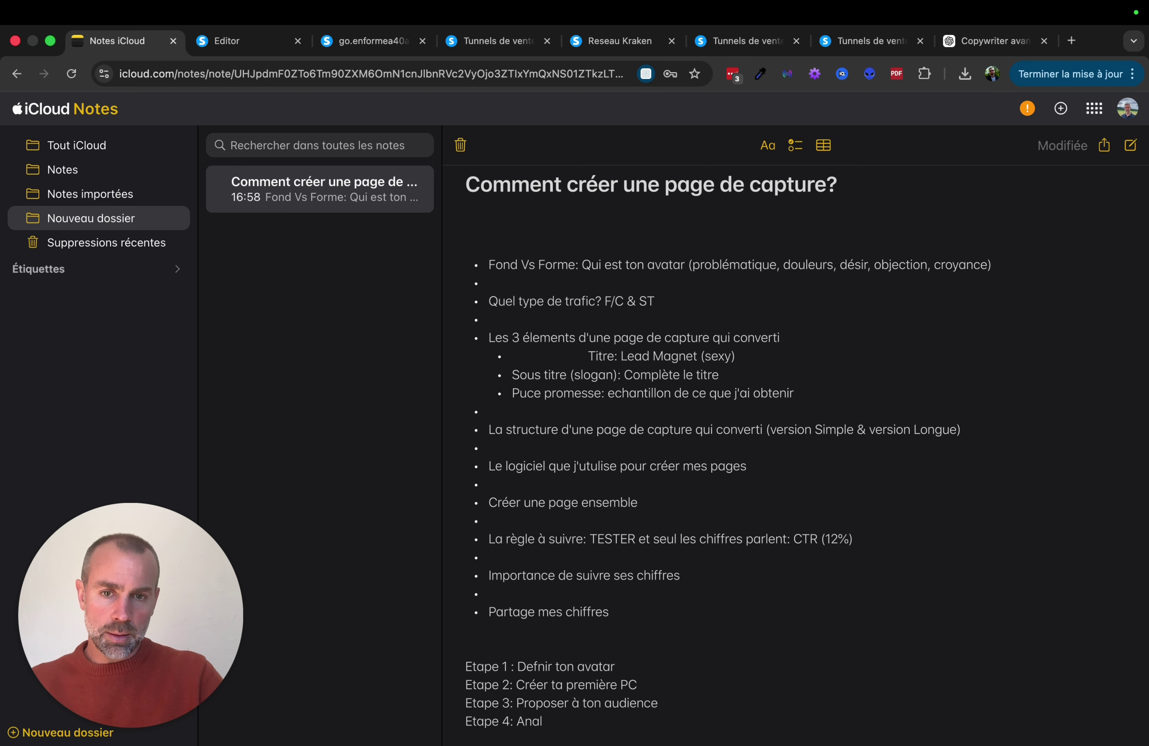
{"action": "type", "text": "ys"}
{"action": "key", "text": "BackSpace"}
{"action": "key", "text": "BackSpace"}
{"action": "type", "text": "ys"}
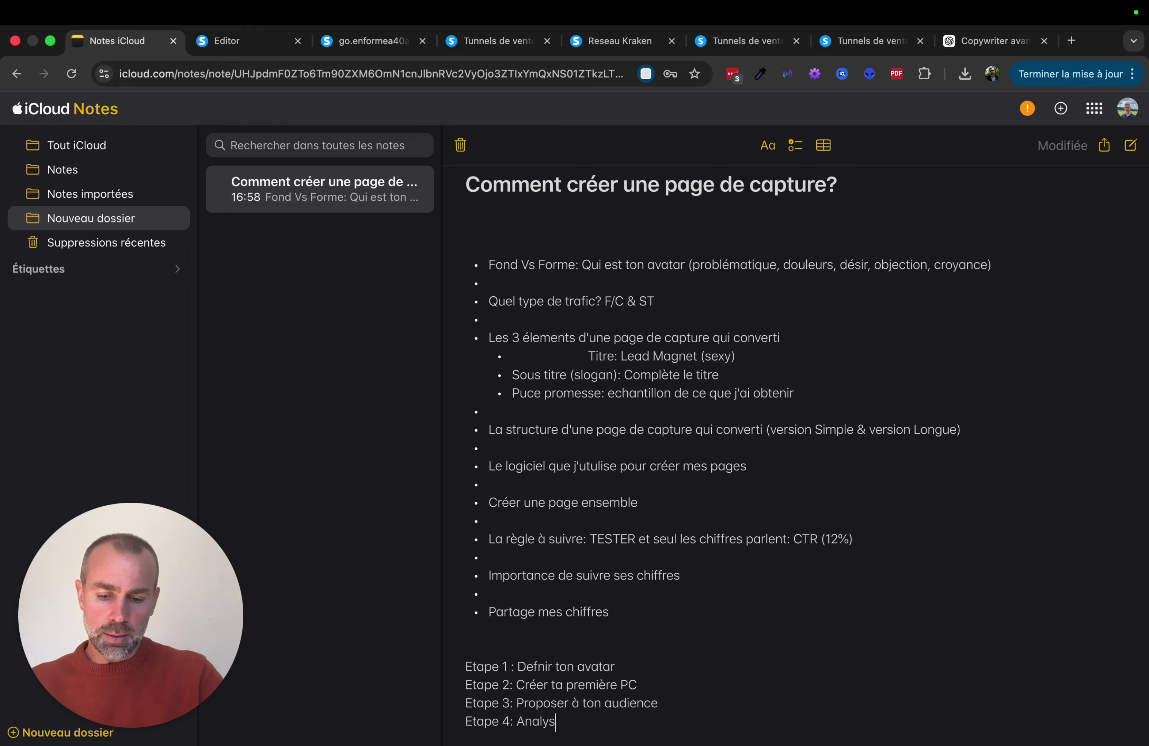
{"action": "type", "text": "er ton CTR ("}
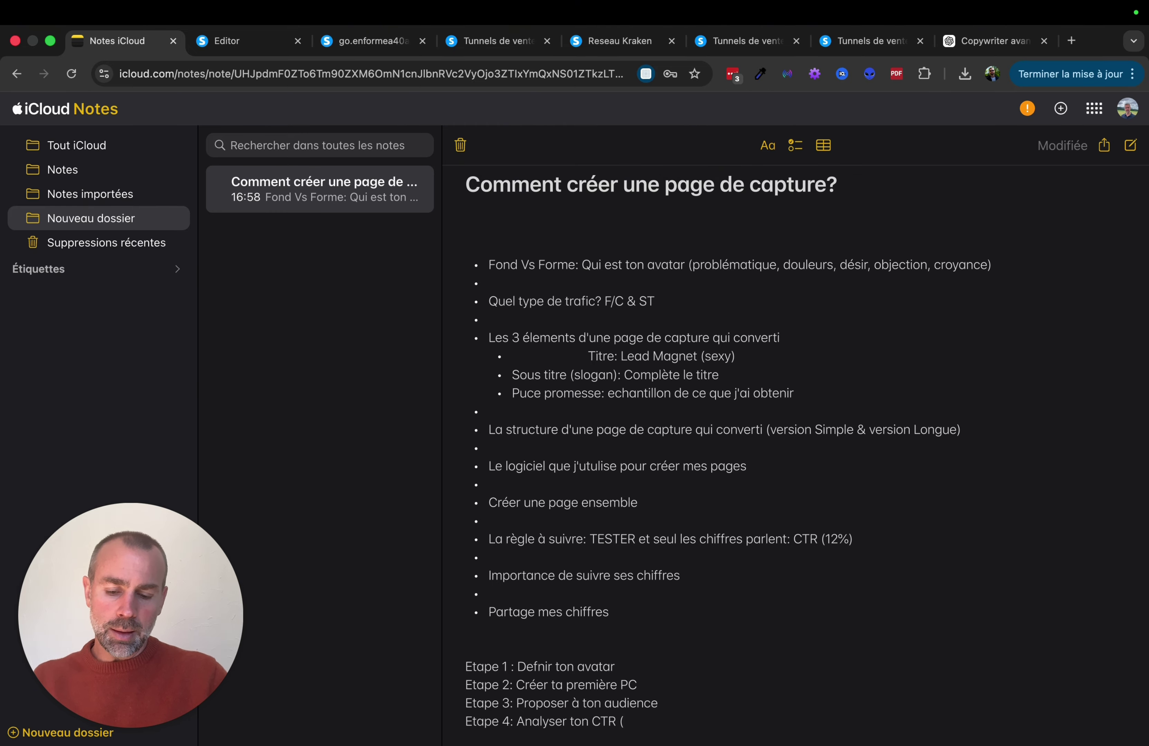
- Complete the parenthesis on the Etape 4 line with "100 personne qui ont vu ta PC)"
{"action": "type", "text": "10"}
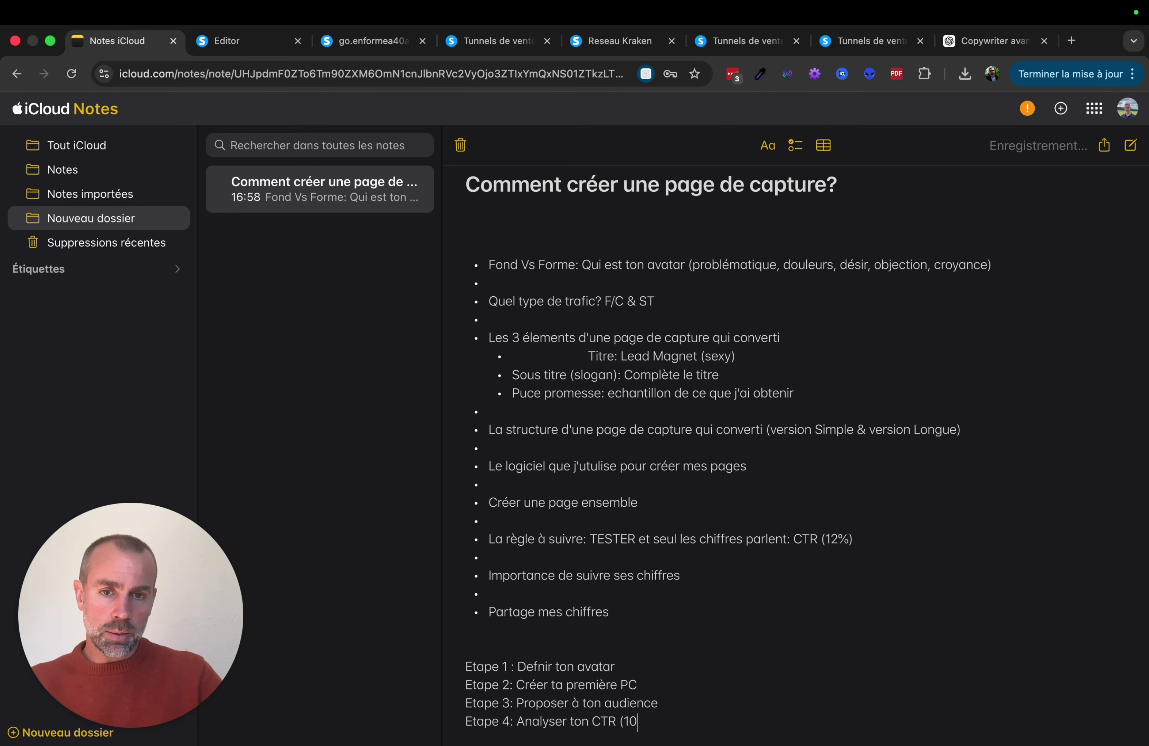
{"action": "type", "text": "0 personne"}
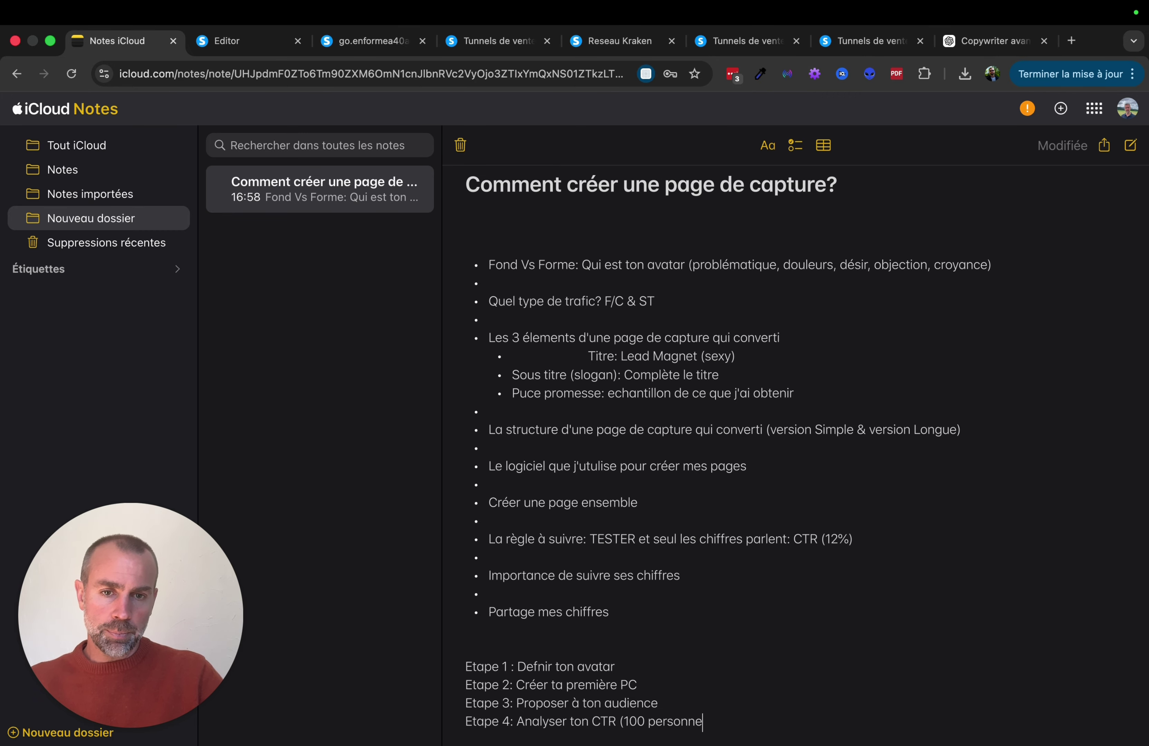
{"action": "type", "text": " qui on"}
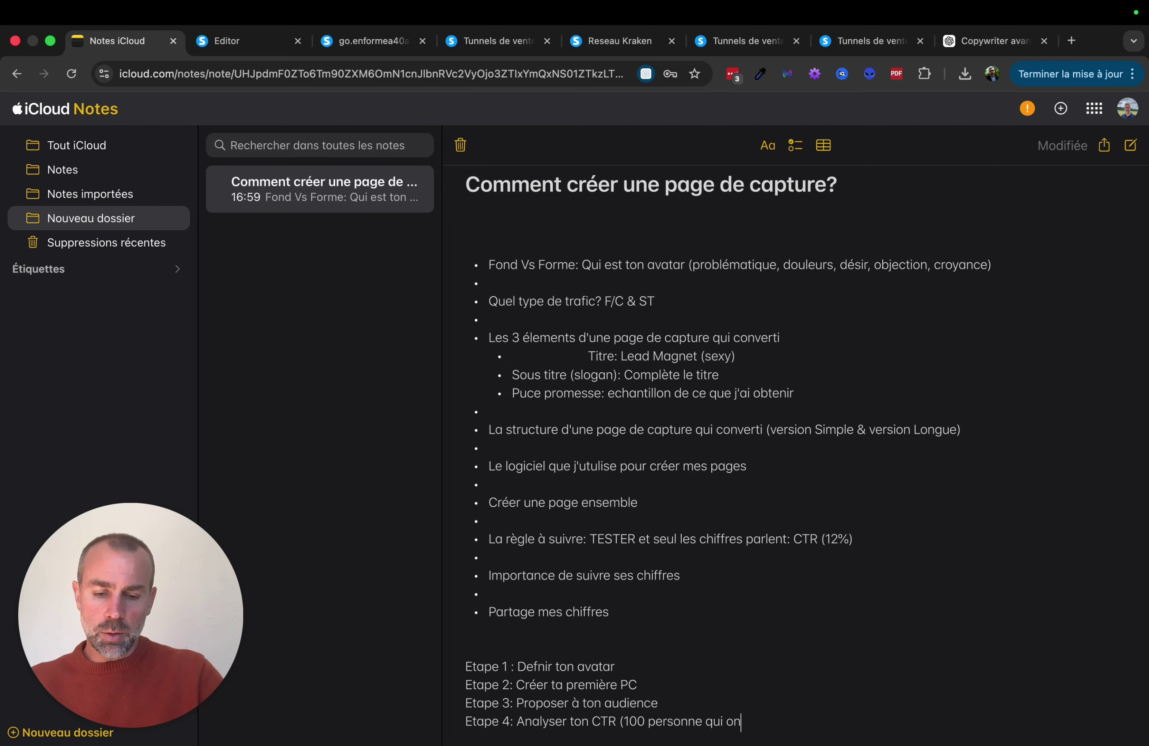
{"action": "type", "text": "t vu "}
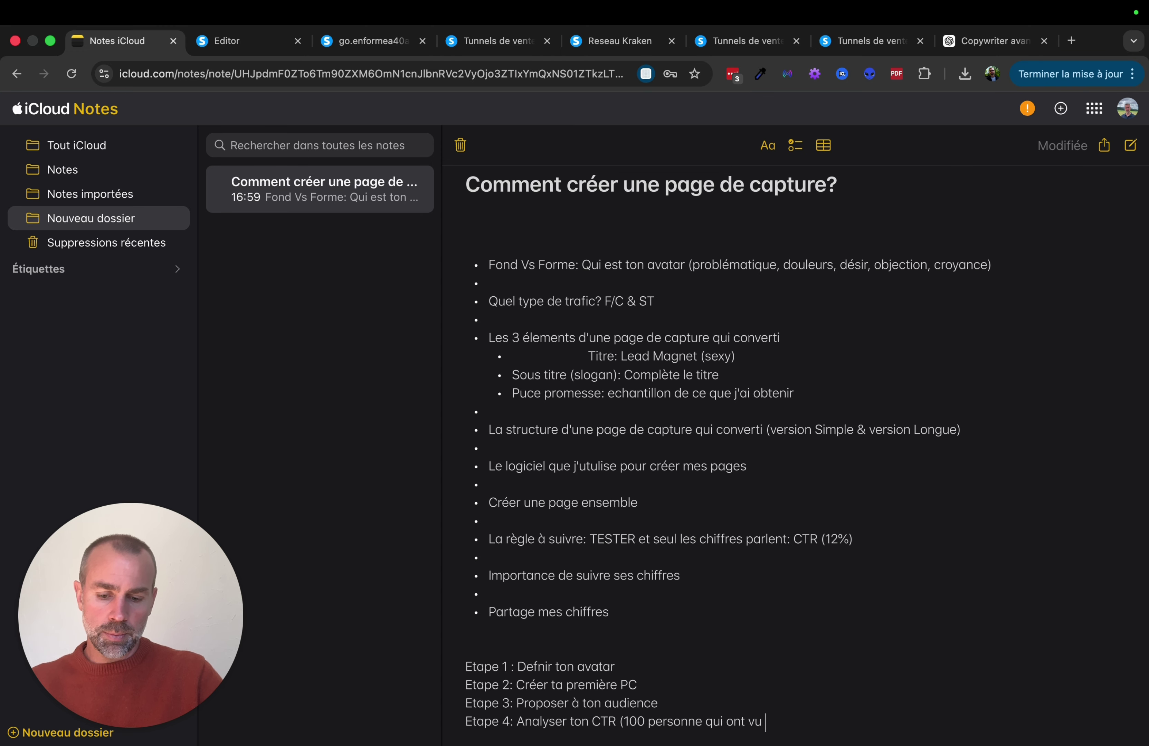
{"action": "type", "text": "ta PC)"}
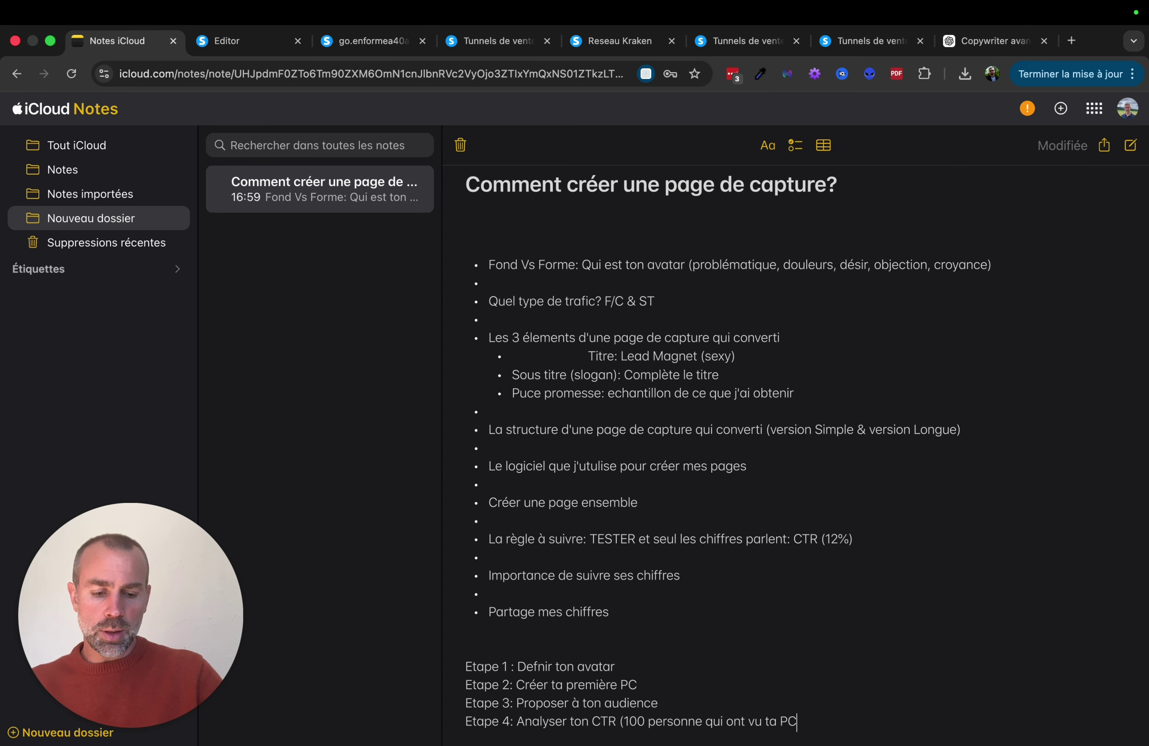